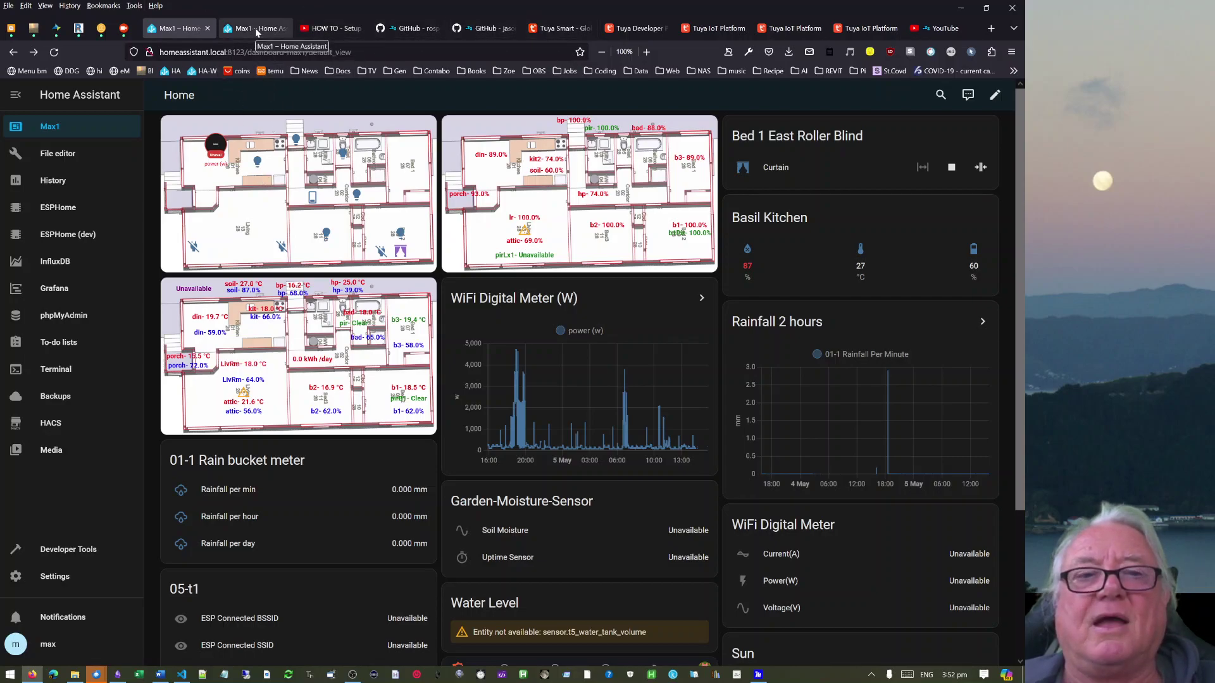
Search the integrations available to add in Devices & Services for "uya", and close the list without adding one.
click(56, 577)
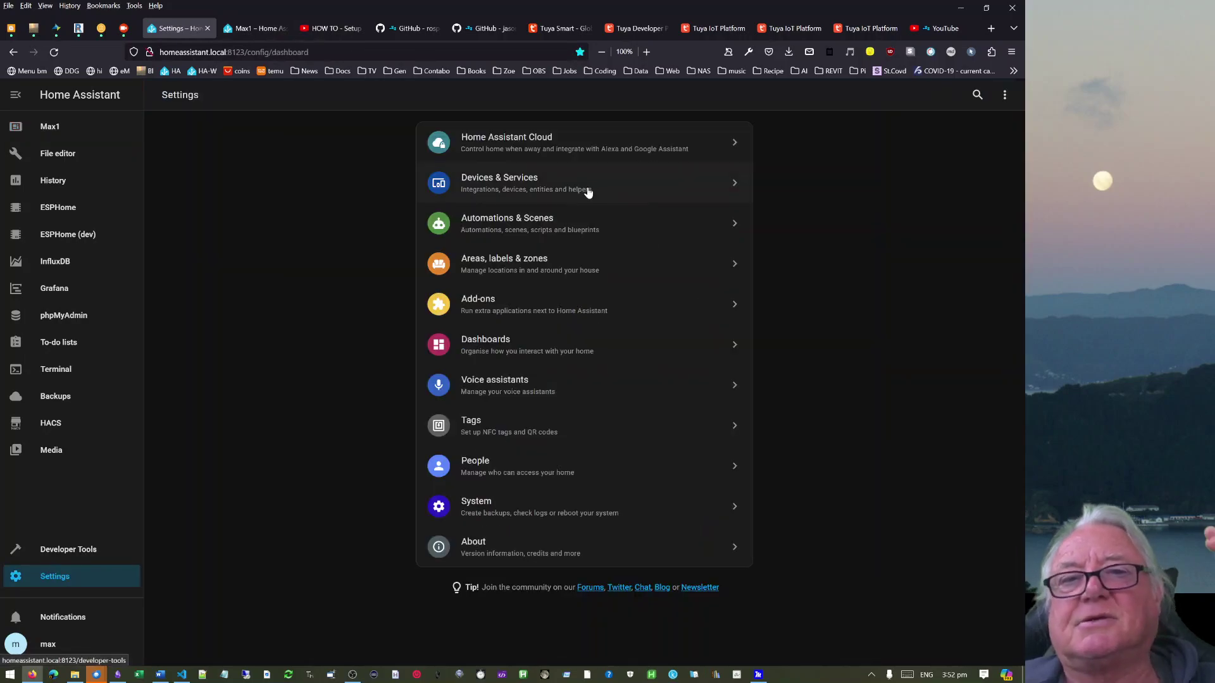
click(497, 183)
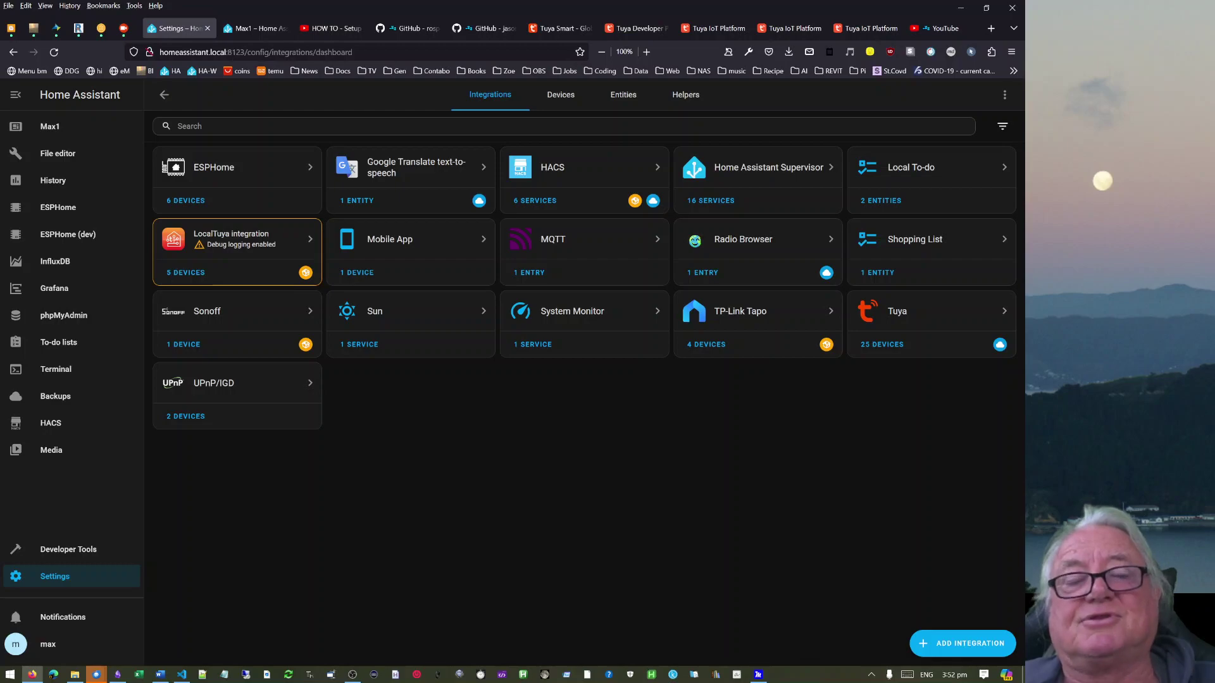
click(952, 643)
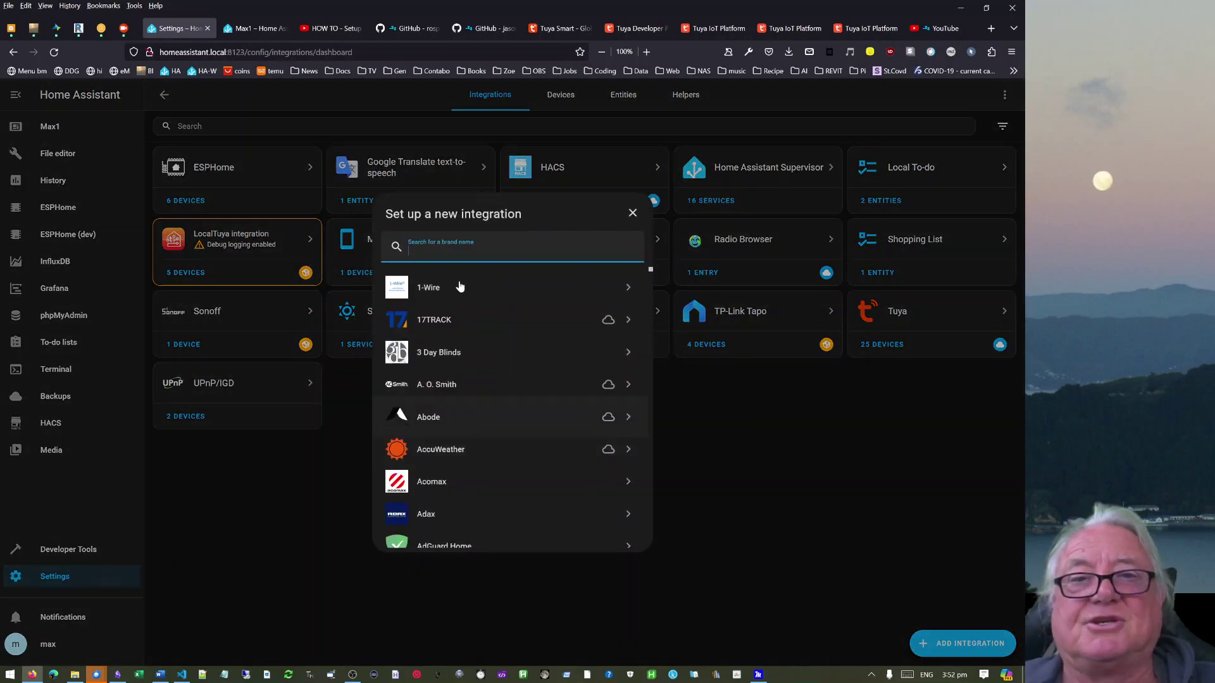
text(t)
key(BackSpace)
text(uya)
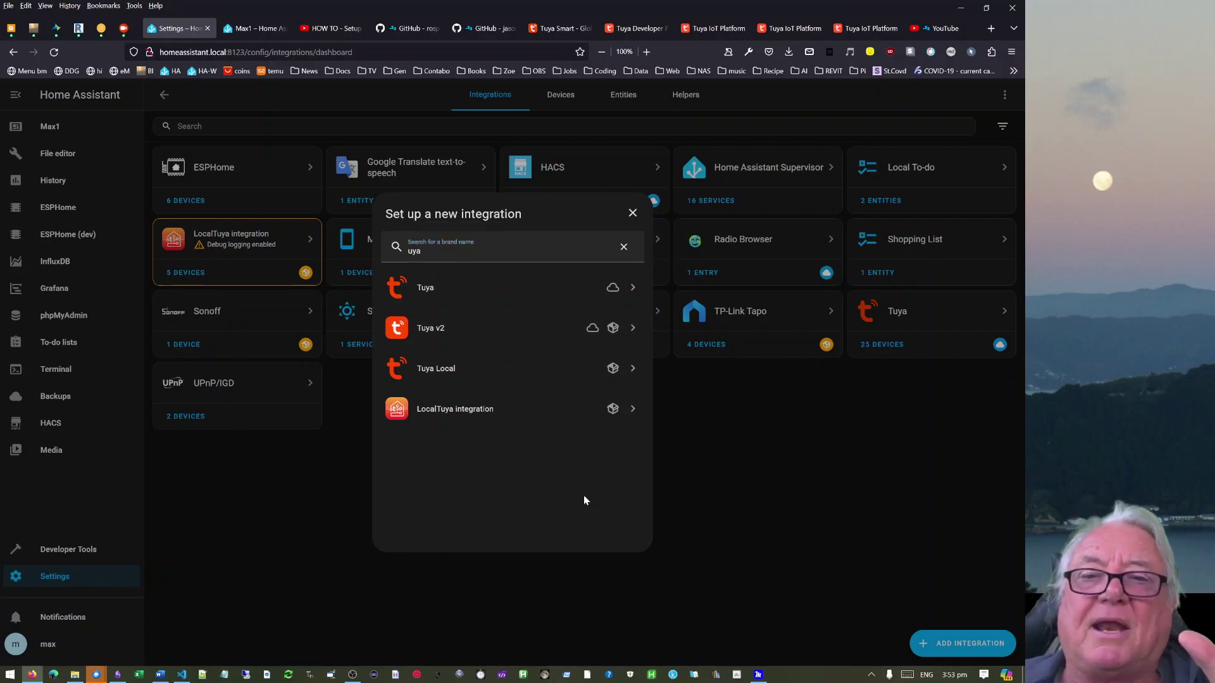
click(633, 212)
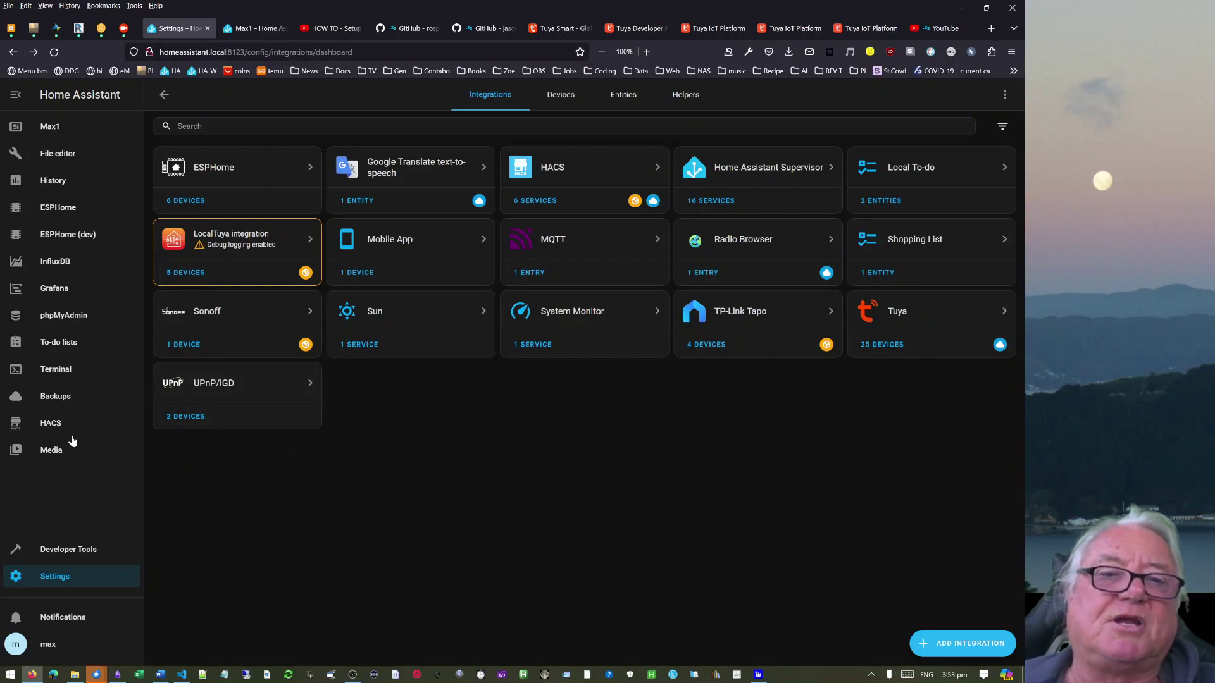
View the custom repositories list in the HACS community store and close it without adding a repository.
click(49, 426)
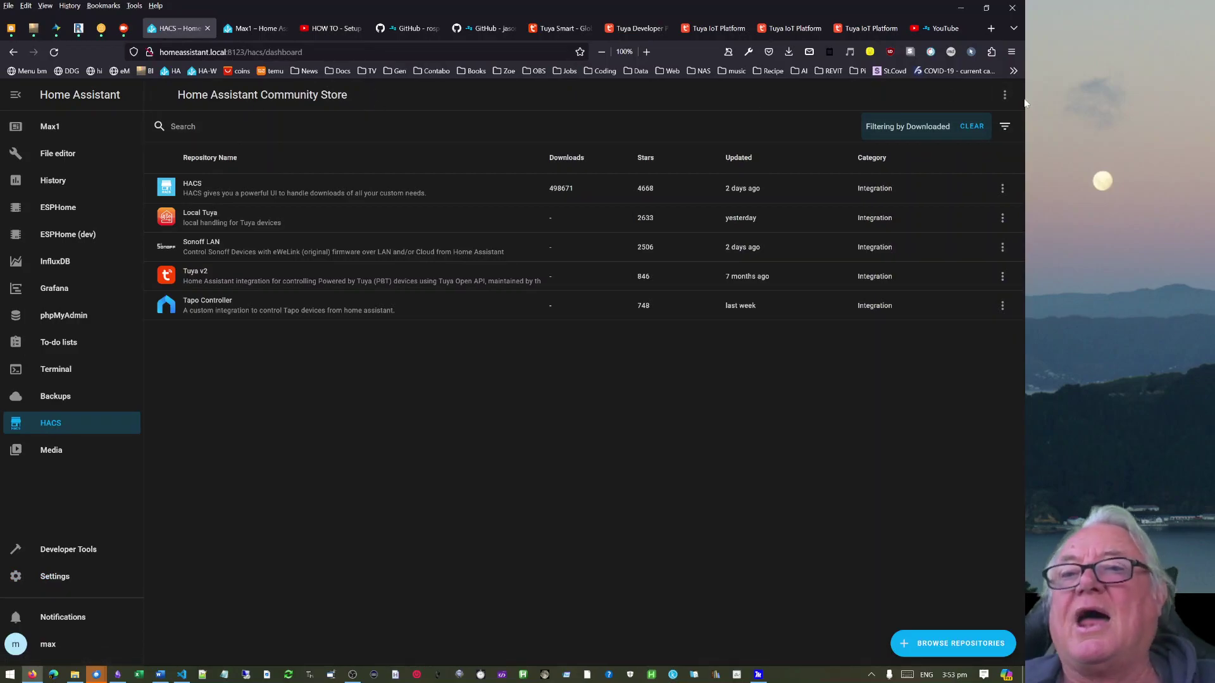
click(1005, 97)
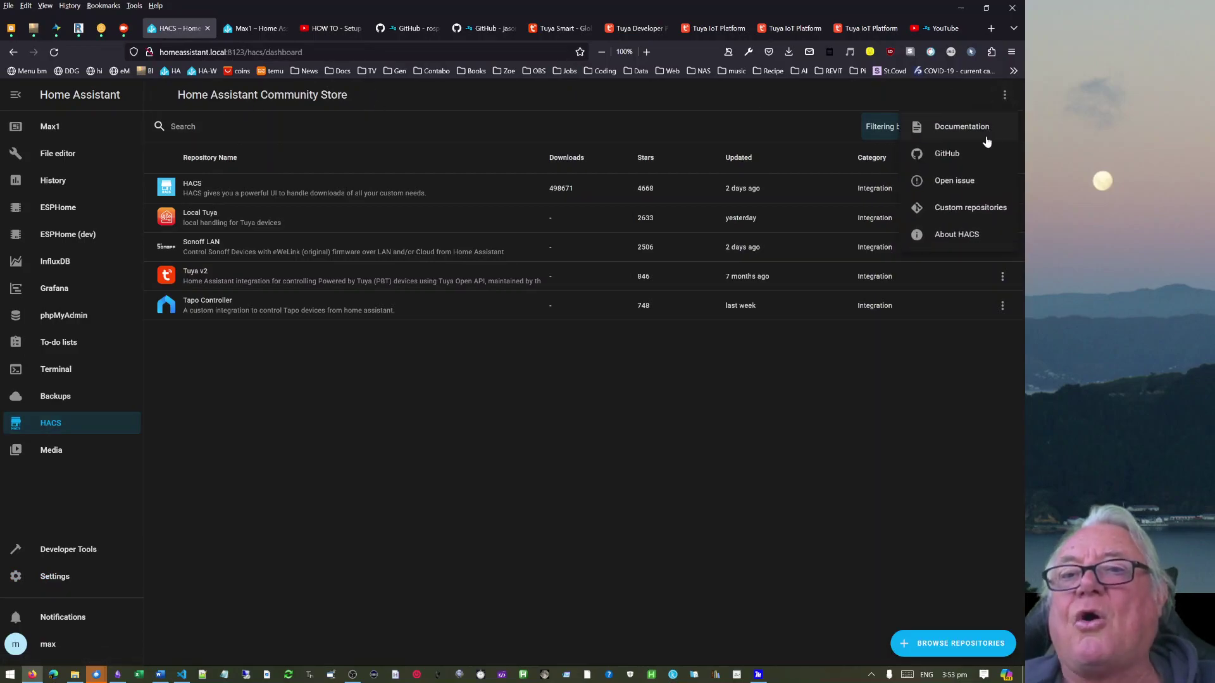
click(963, 209)
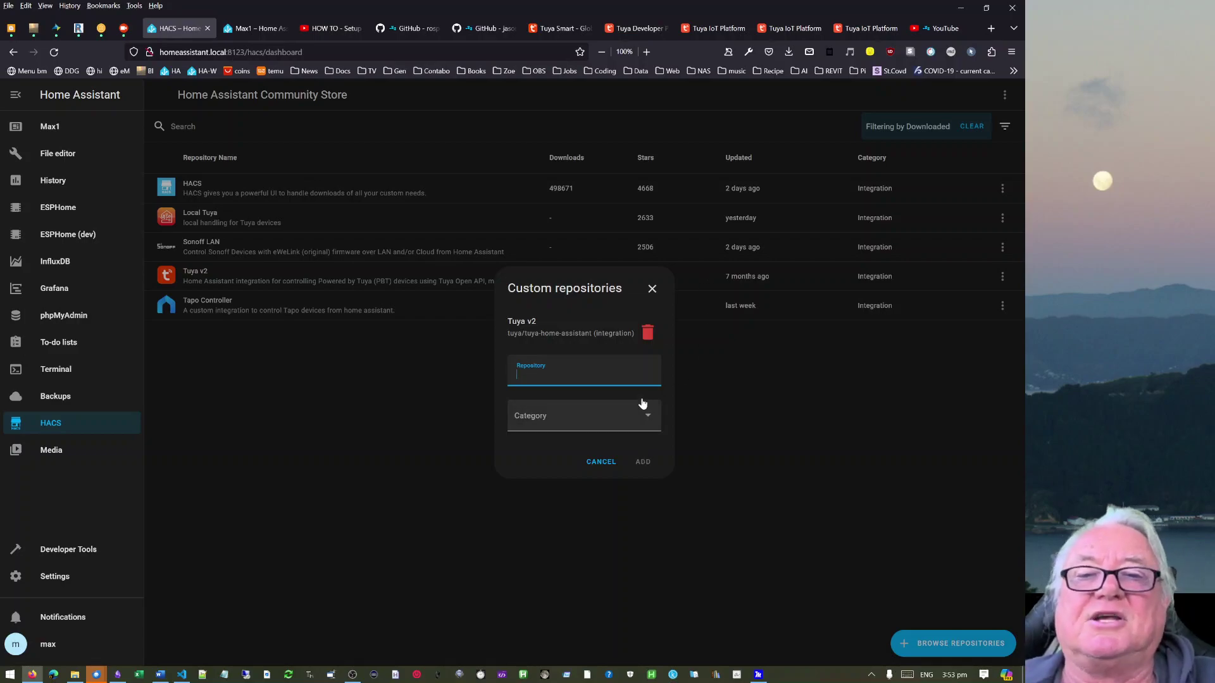
click(653, 289)
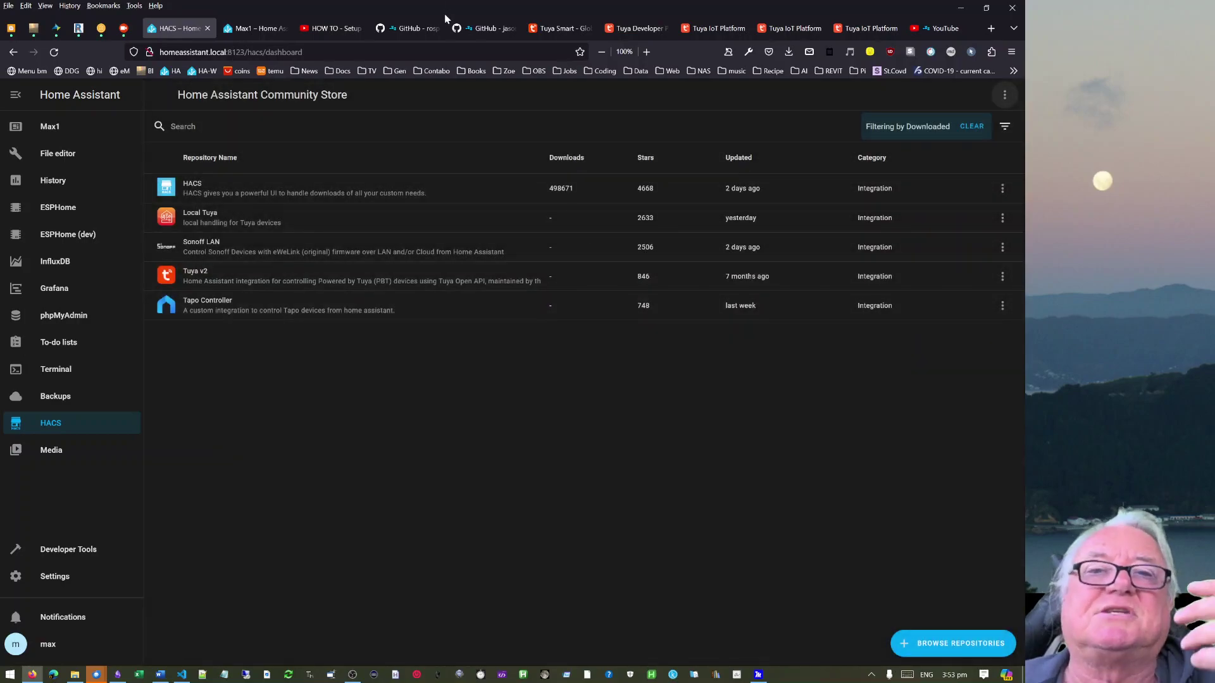
Examine the Local Tuya setup video page and the localtuya GitHub README's Cloud API and Tuya device configuration sections.
click(328, 29)
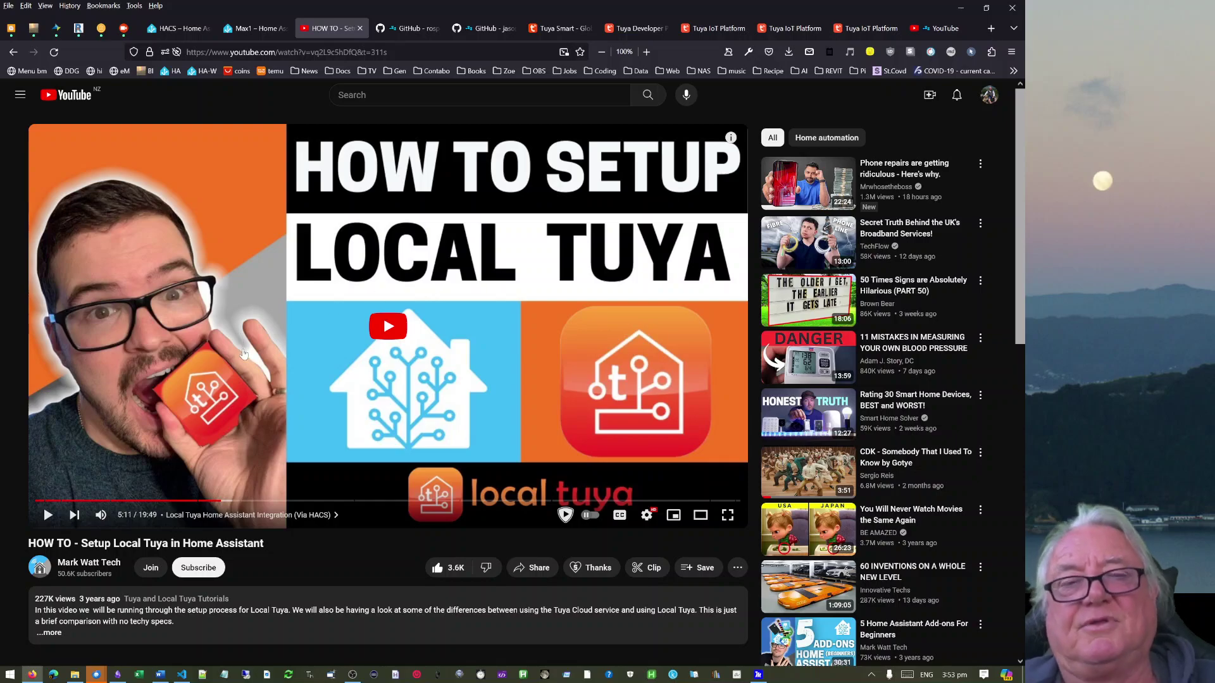
click(413, 30)
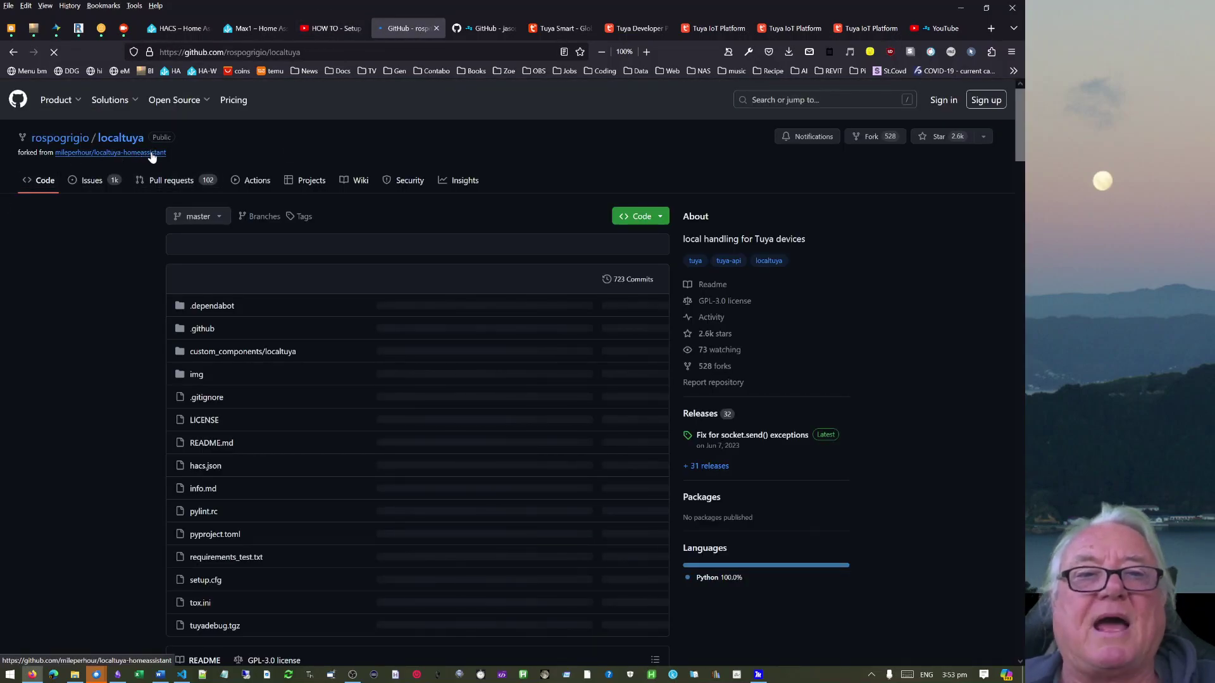
scroll(255, 209, down, 8)
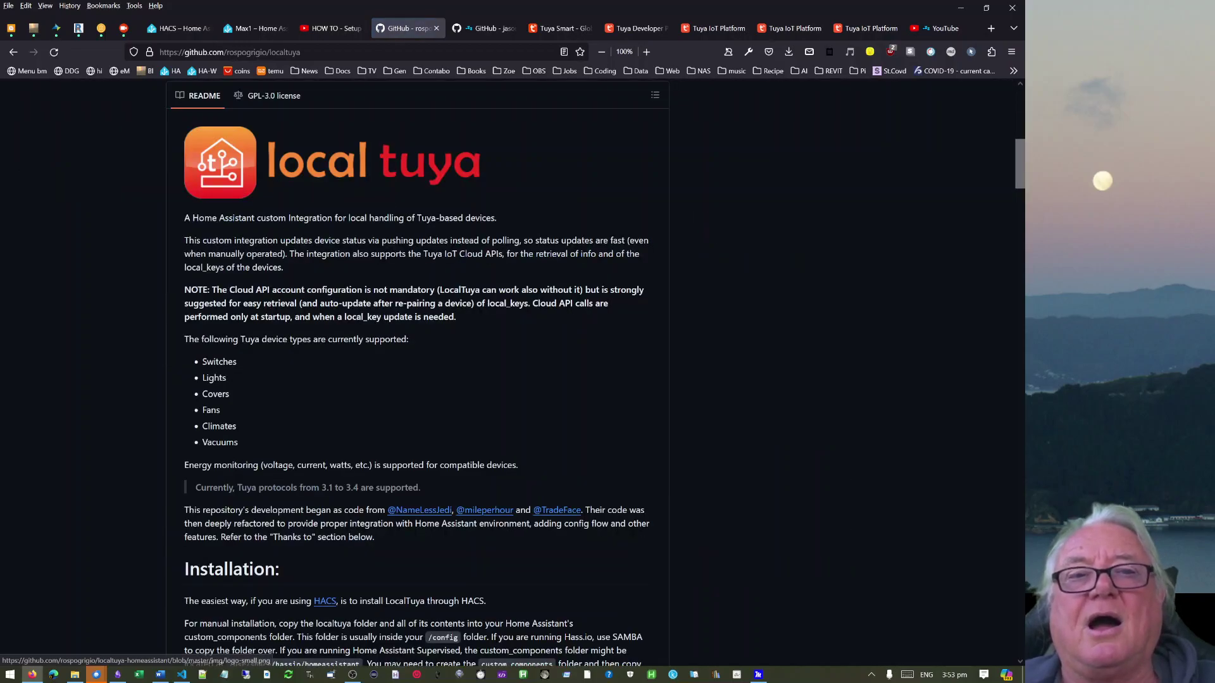
scroll(420, 307, down, 15)
scroll(421, 307, down, 8)
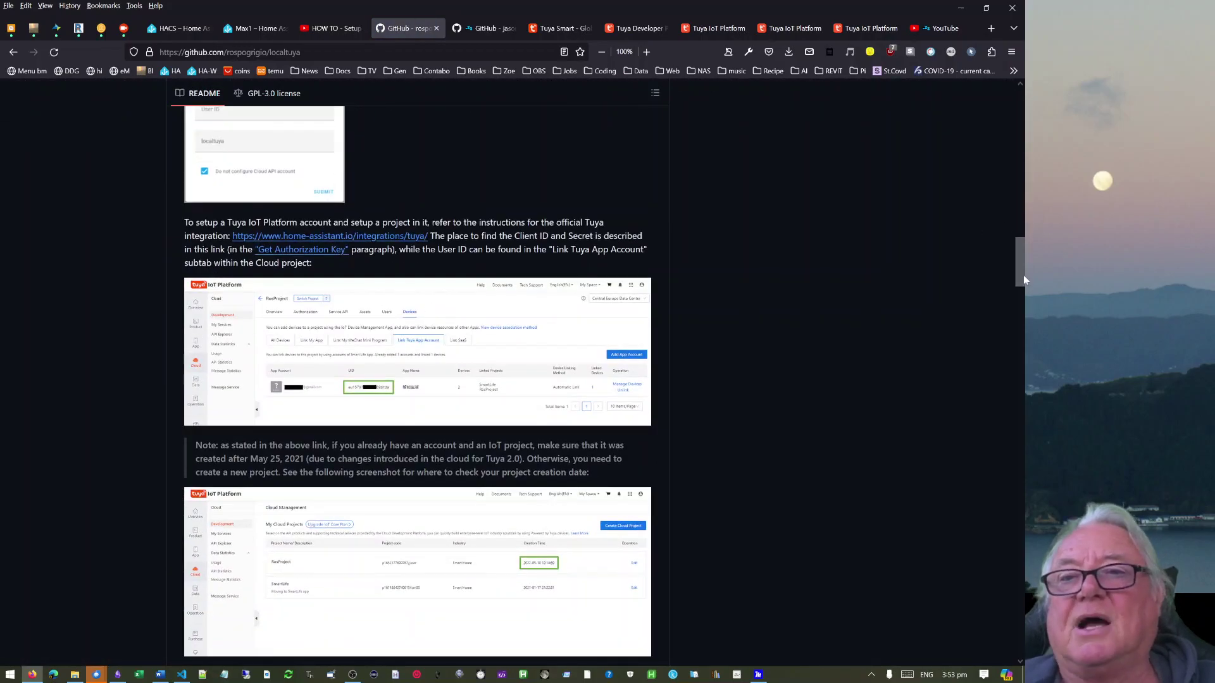
mouse_move(1021, 275)
mouse_down()
mouse_move(1023, 226)
mouse_move(1021, 268)
mouse_up()
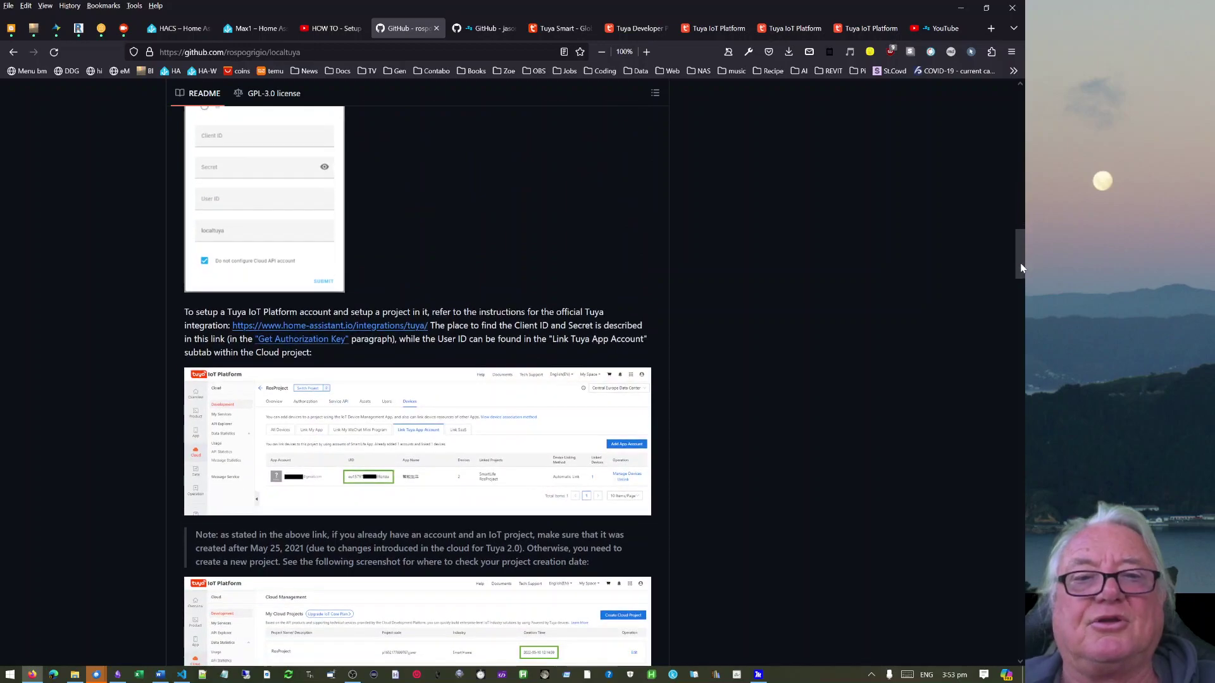
scroll(1023, 249, down, 2)
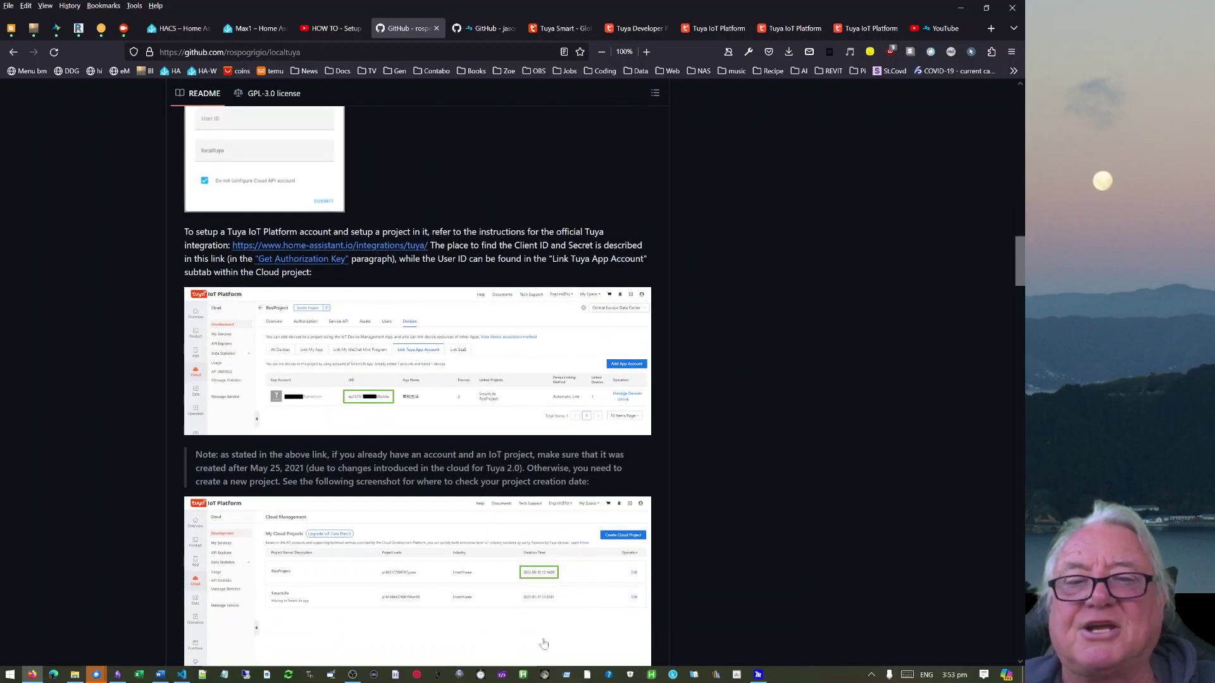
mouse_move(1024, 269)
mouse_down()
mouse_move(1020, 239)
mouse_move(1018, 253)
mouse_up()
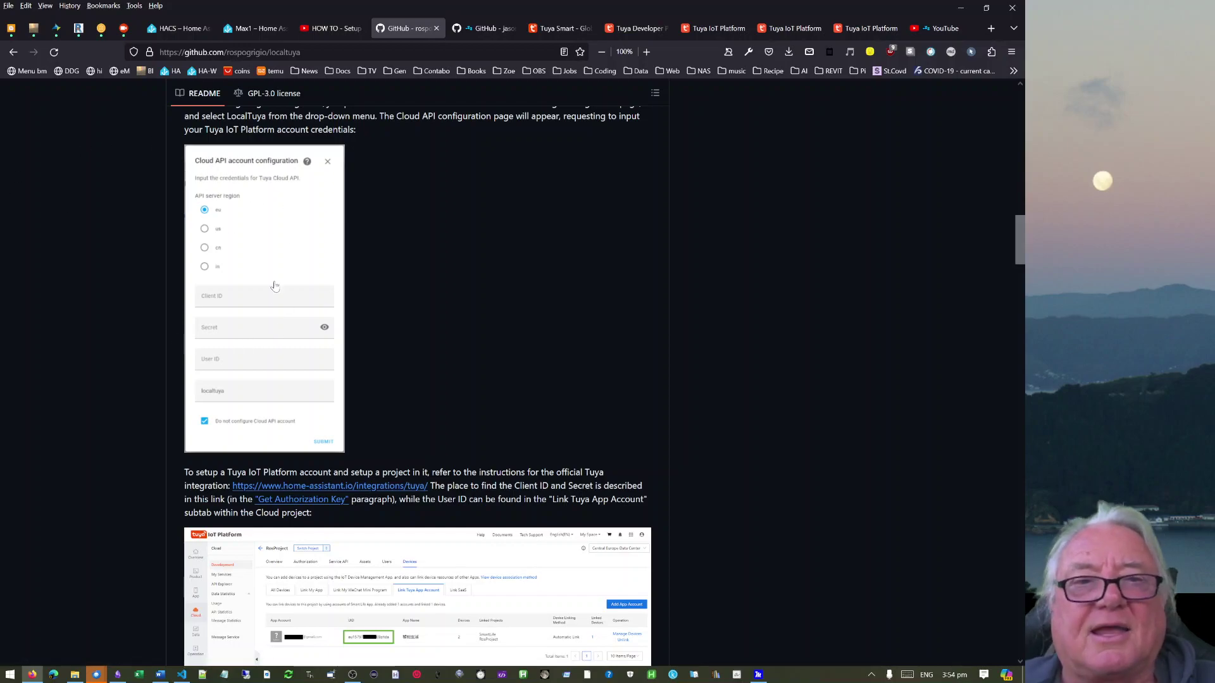
drag(1024, 223, 1027, 410)
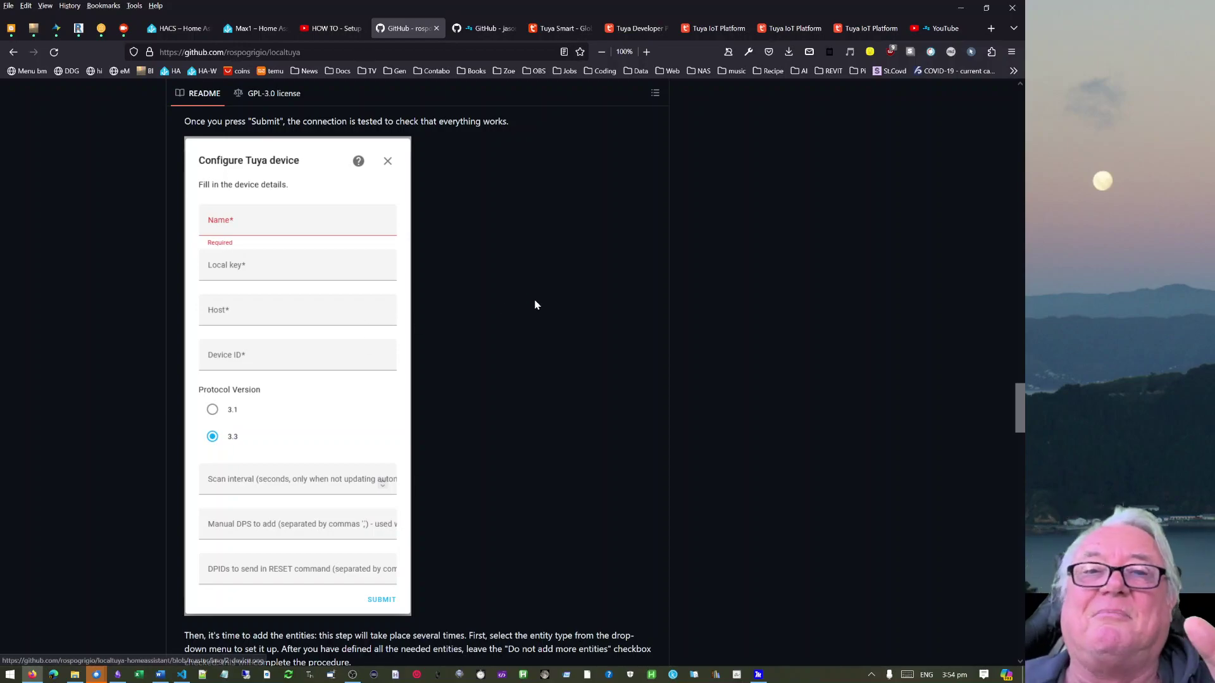
Look through the tinytuya GitHub README for its Python device example and module functions.
click(489, 30)
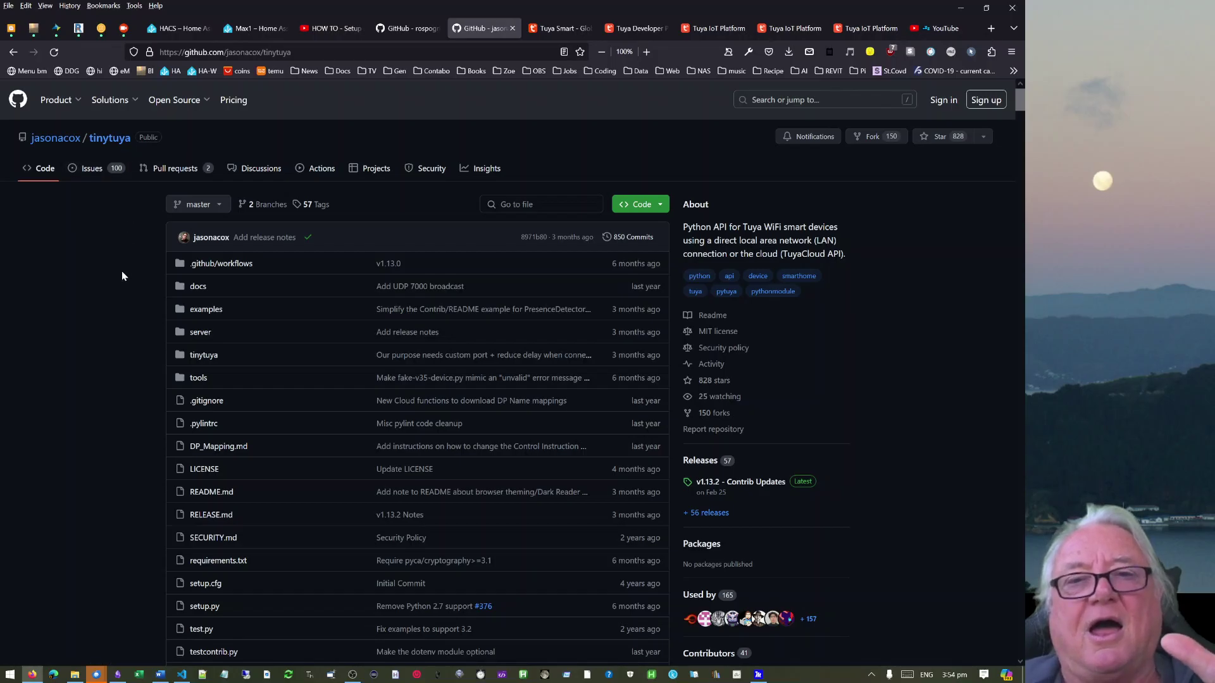
scroll(147, 293, down, 20)
scroll(144, 296, up, 5)
scroll(145, 299, down, 15)
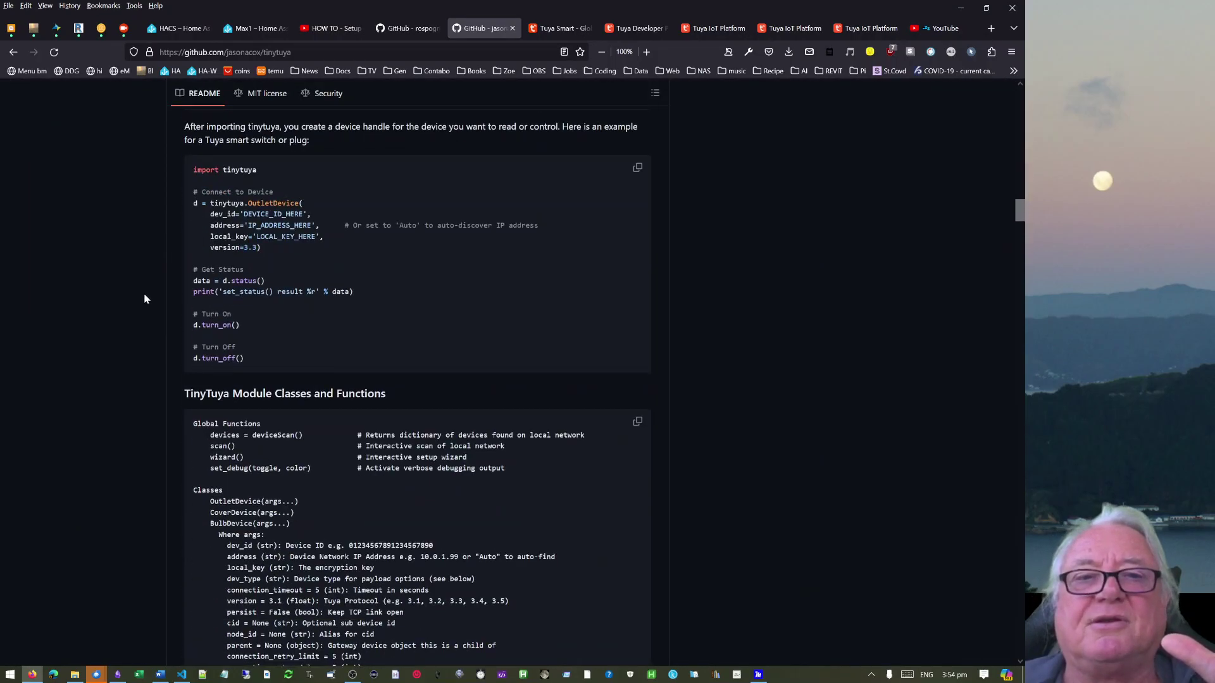
scroll(143, 289, up, 8)
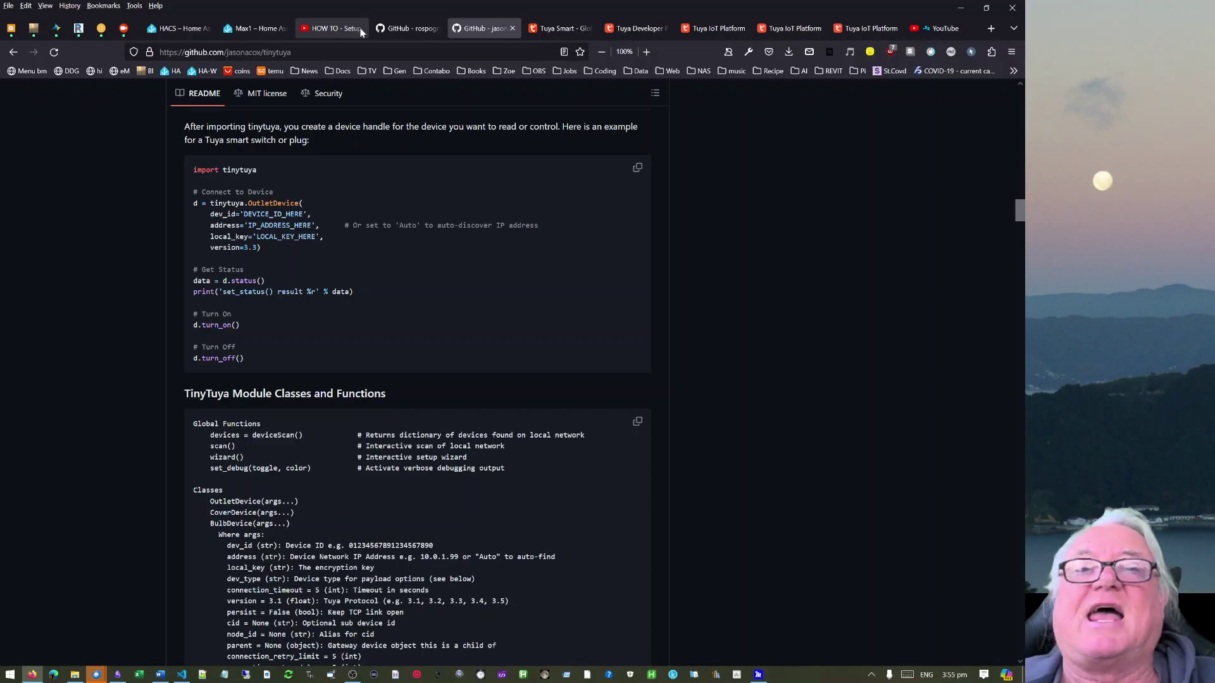
Visit the Tuya site and its Developer Platform to view the cloud projects and the My Power Info project overview.
click(569, 27)
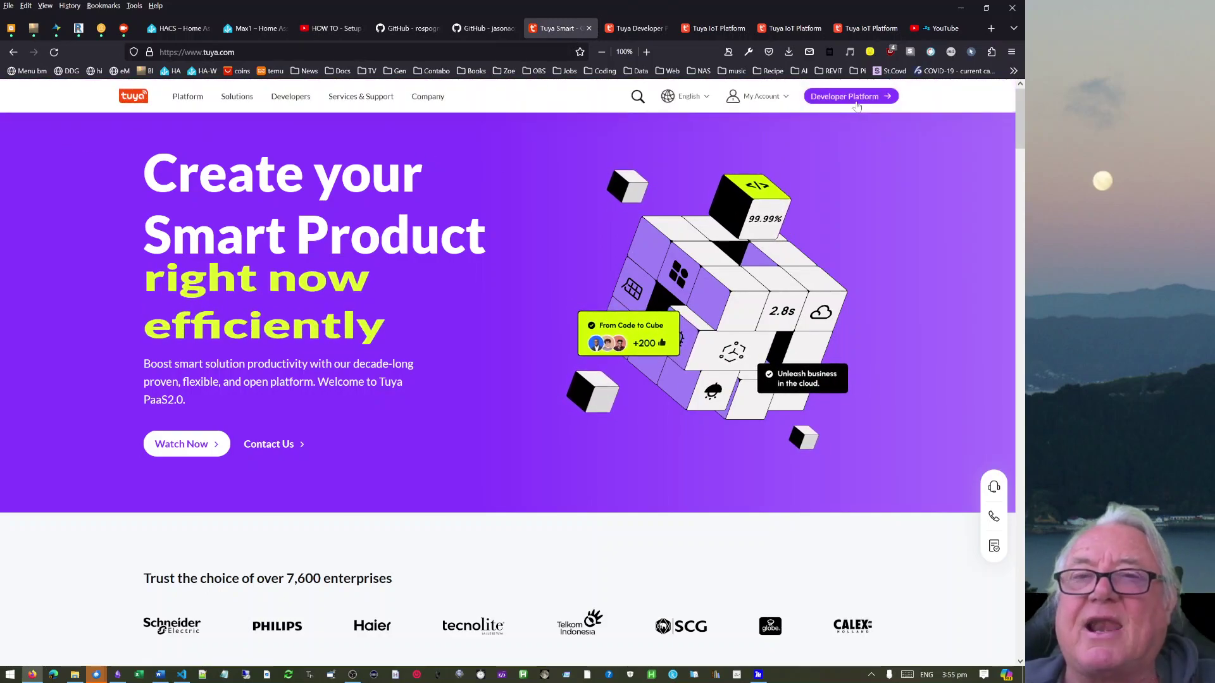
click(639, 29)
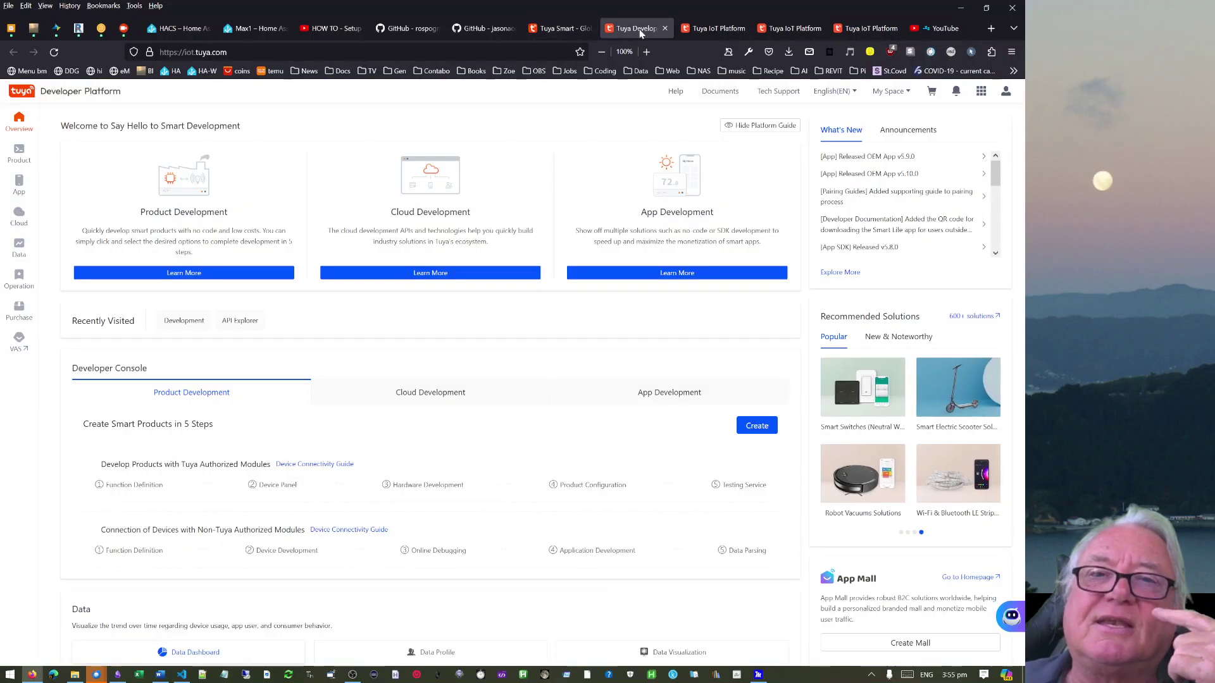
click(18, 221)
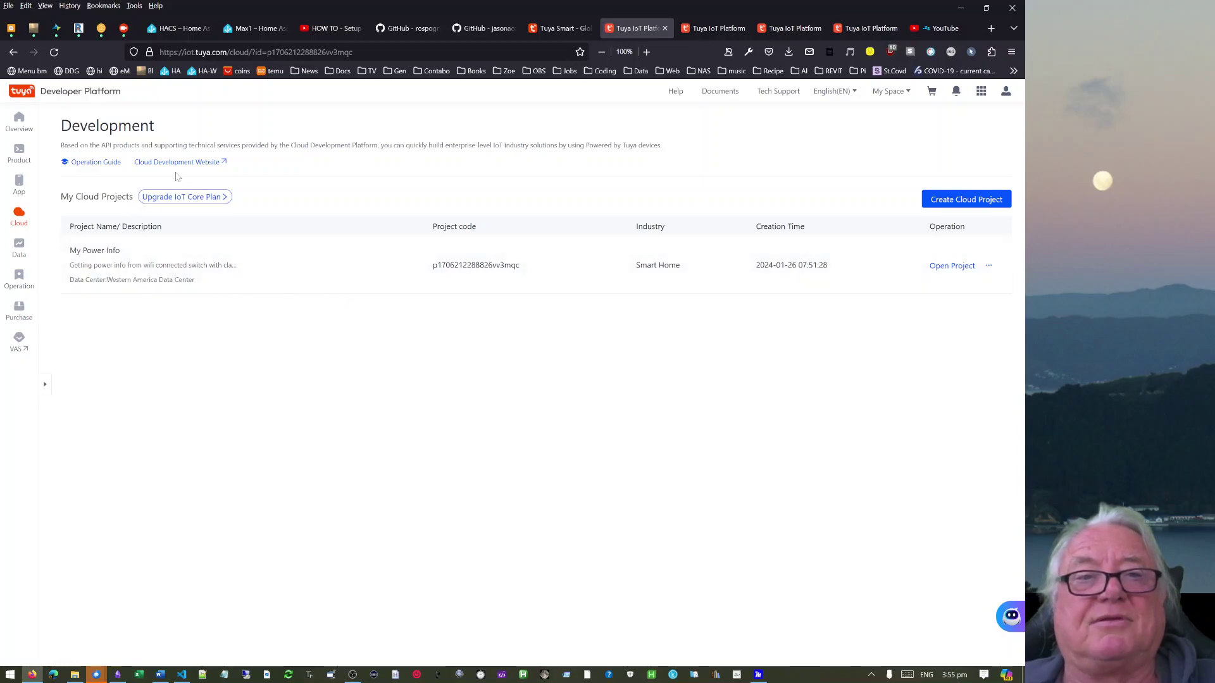
click(713, 29)
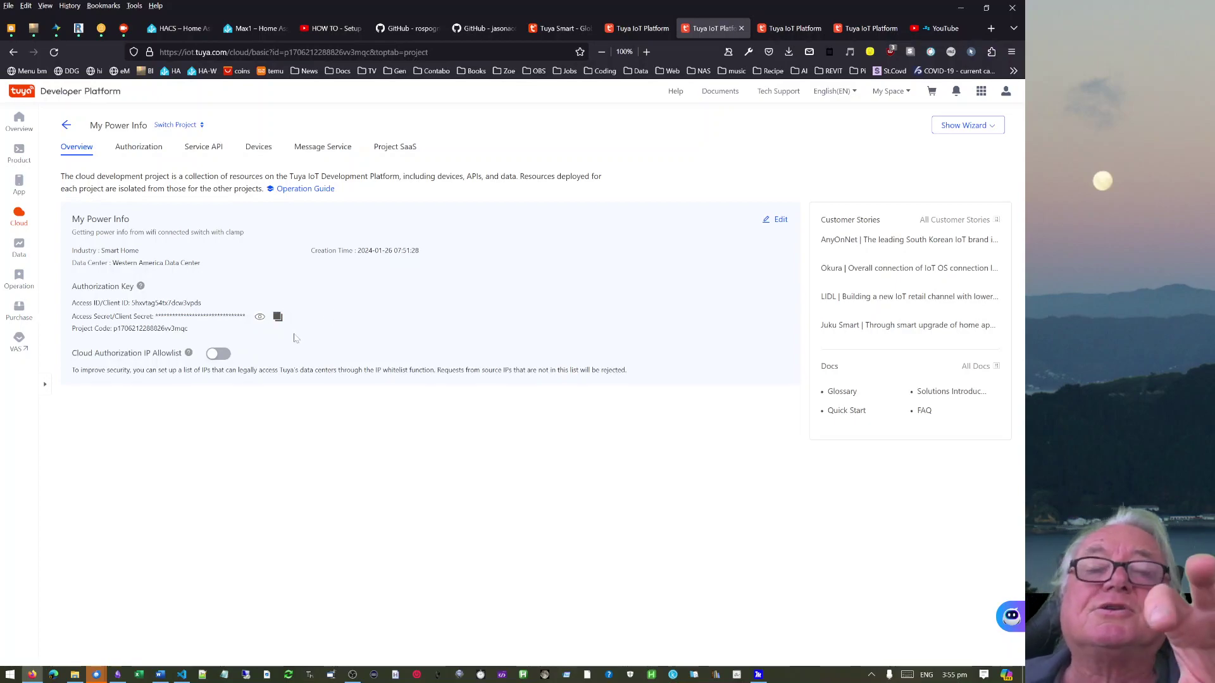
Return to the localtuya README and review which credentials its Cloud API account configuration form requires.
click(403, 29)
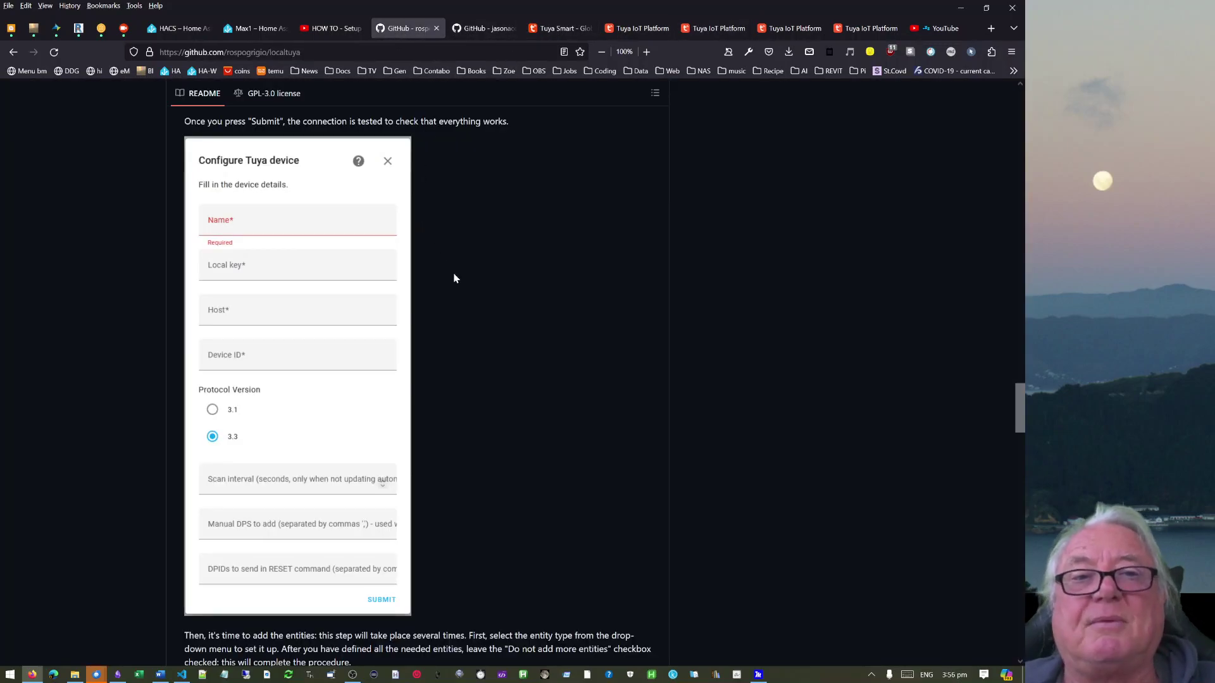
scroll(147, 580, up, 20)
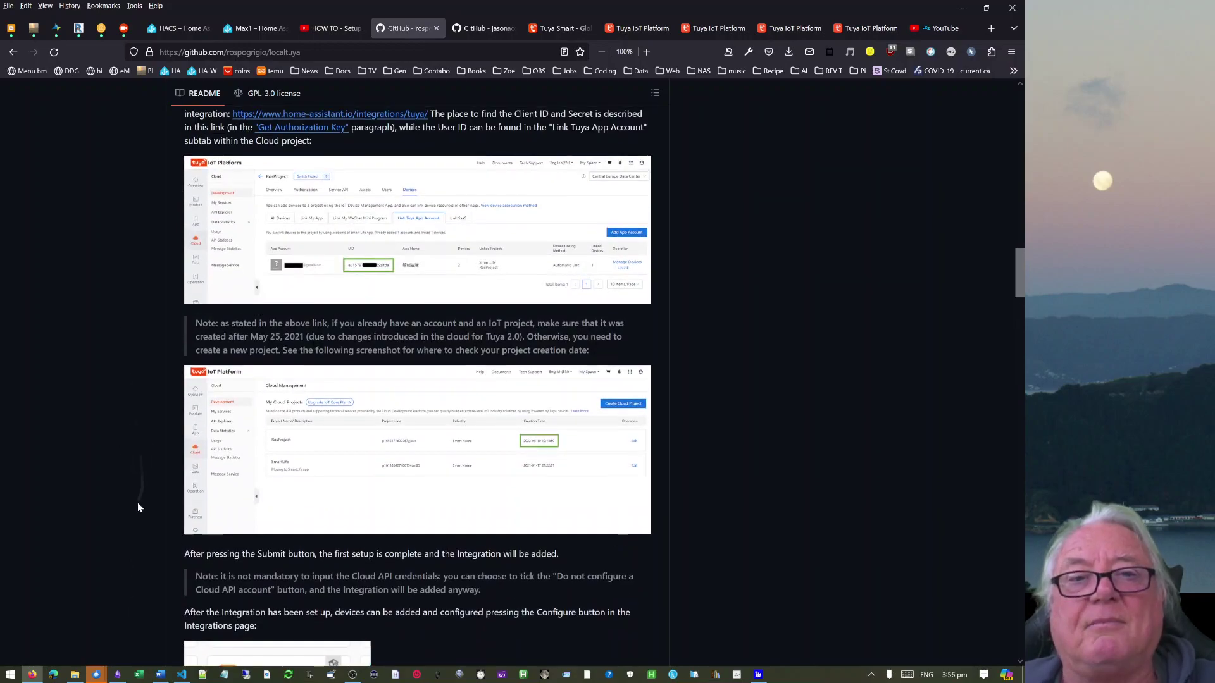
scroll(122, 292, up, 4)
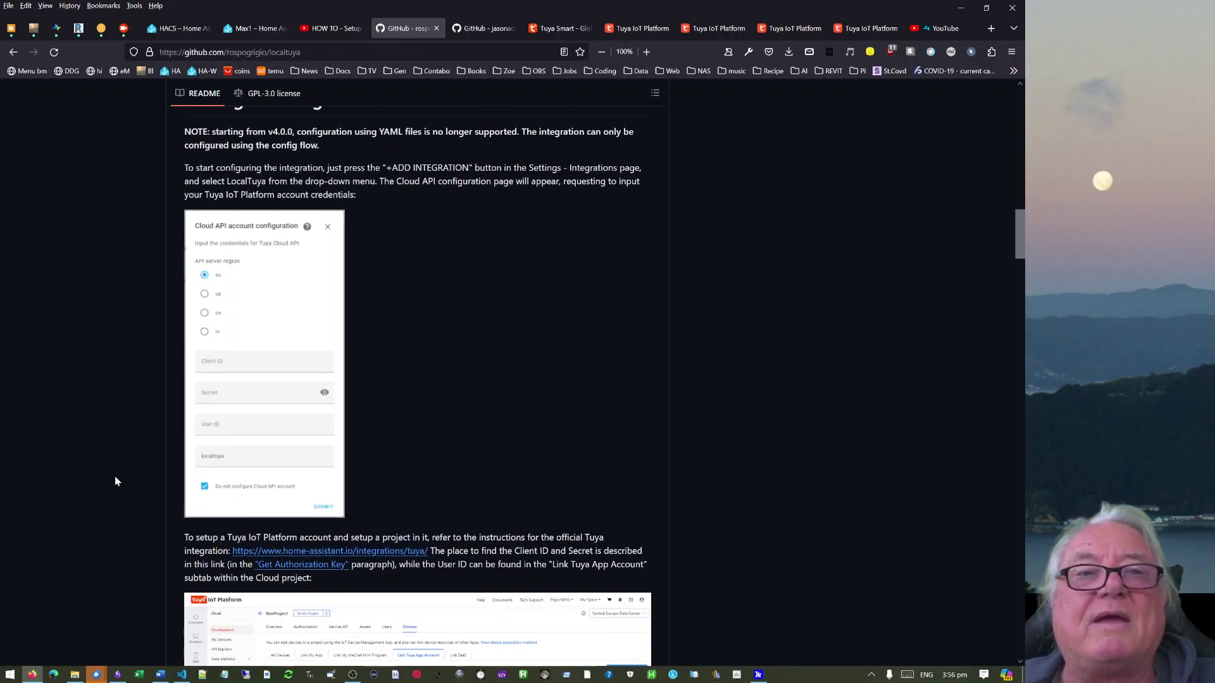
Check the HACS custom repositories dialog in Home Assistant again for its Repository and Category fields, and dismiss it.
click(169, 29)
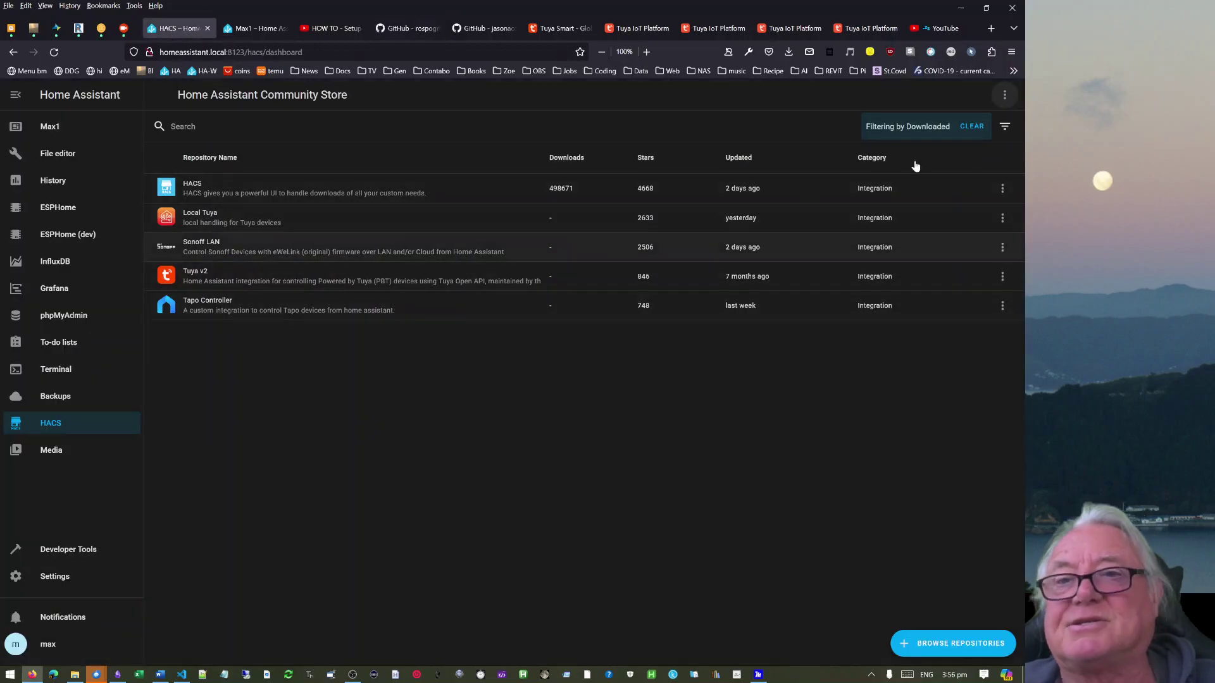
click(1005, 95)
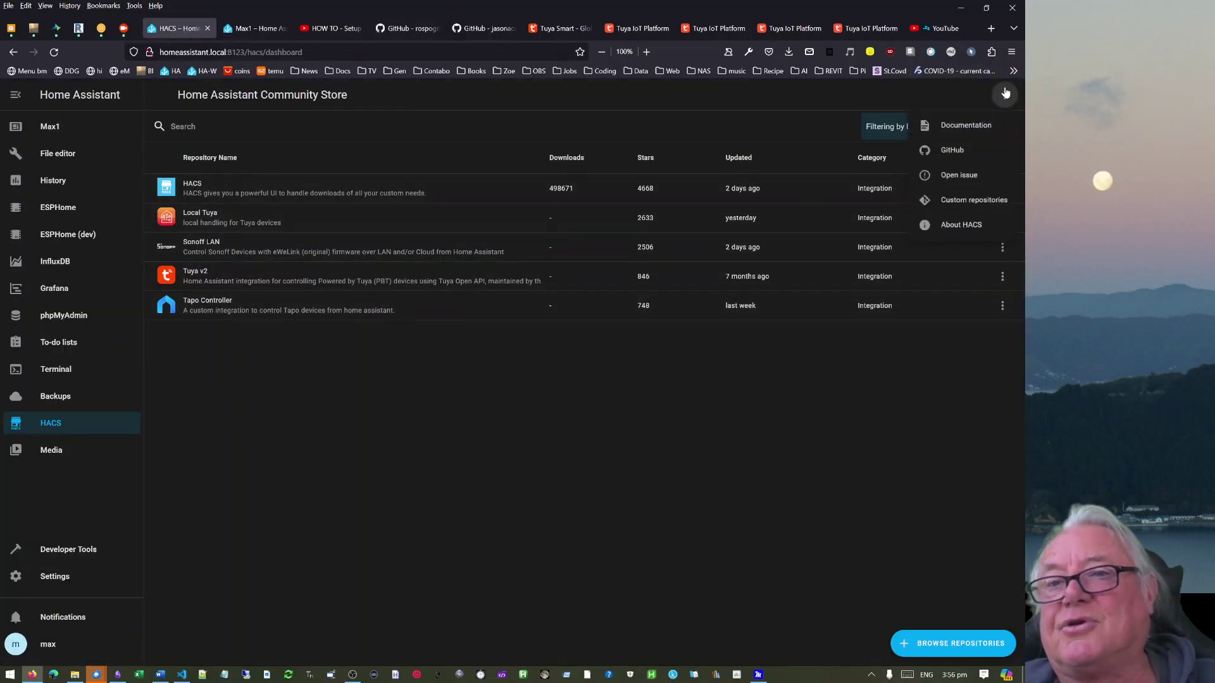
click(960, 209)
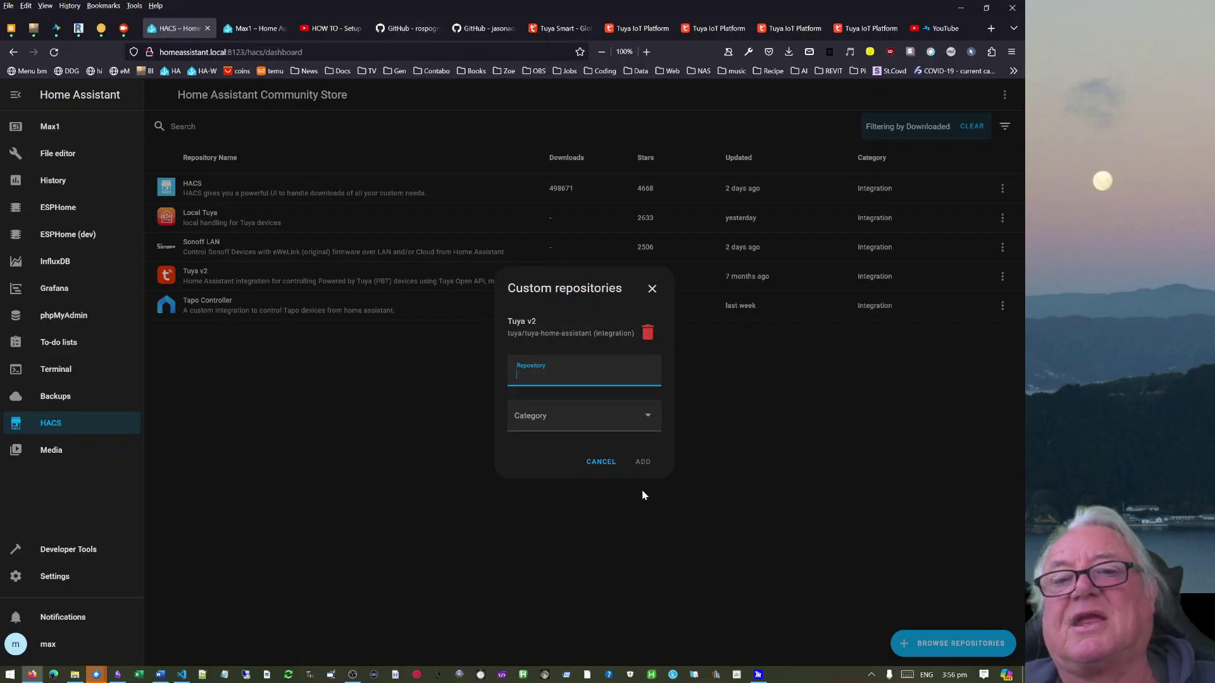
click(651, 290)
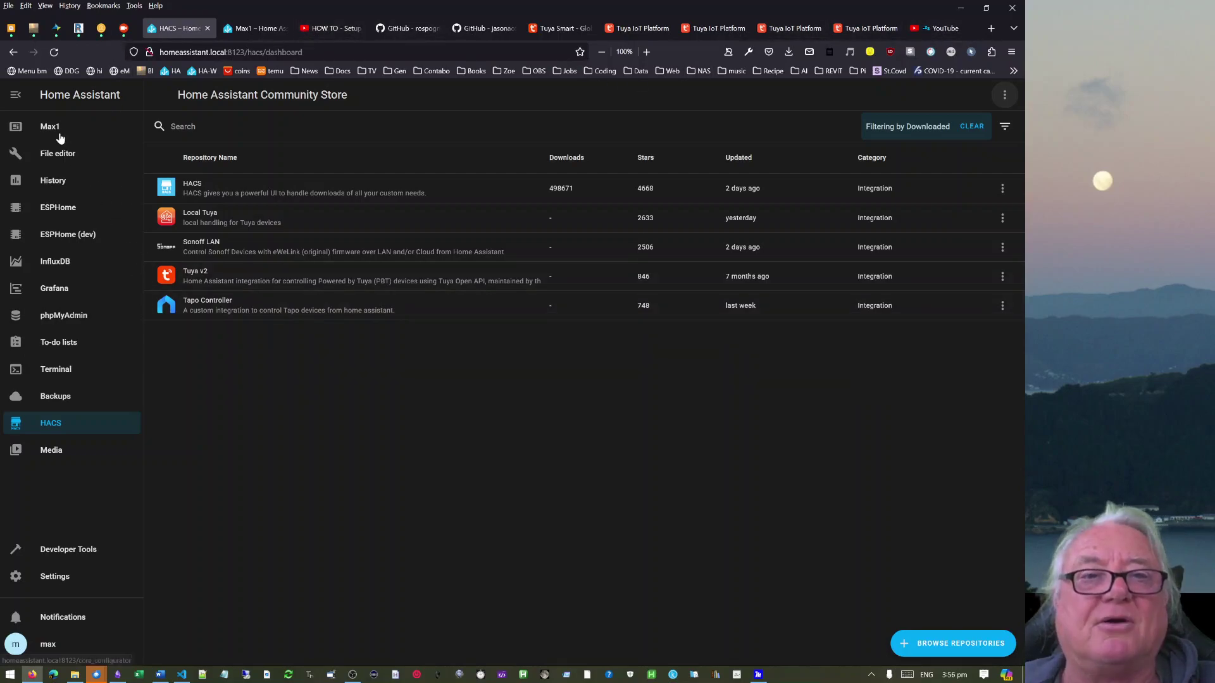
Open the Tuya integration in Devices & Services and list the devices of its first hub.
click(56, 579)
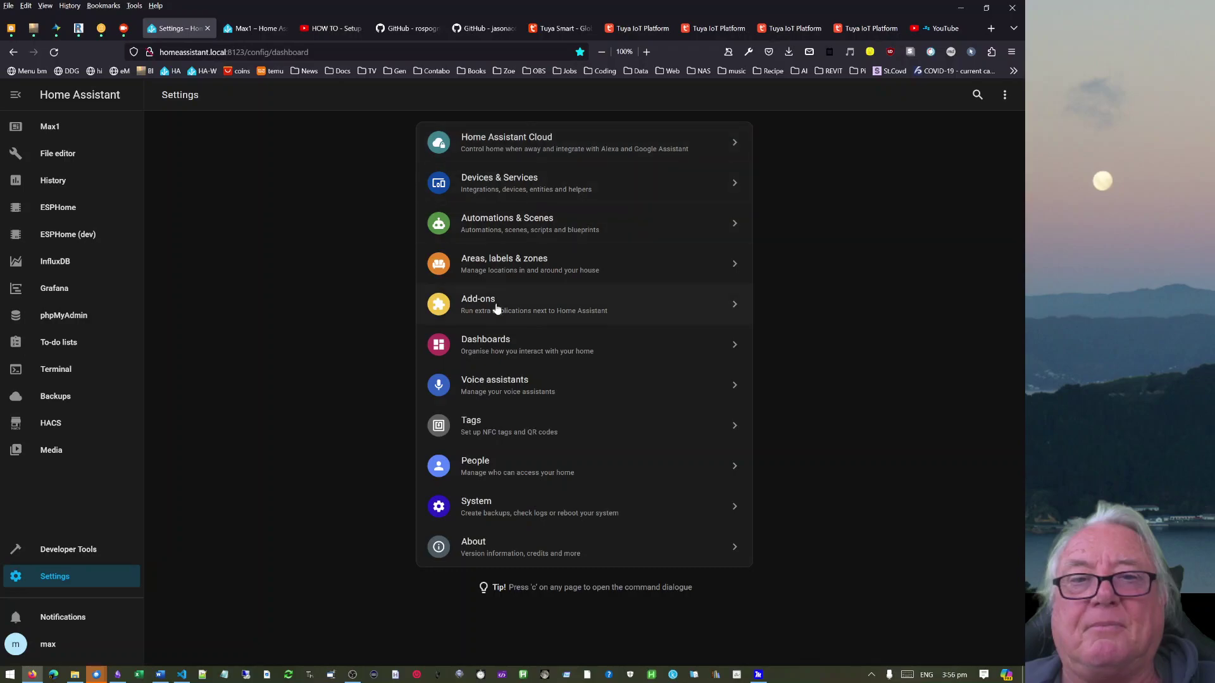
click(490, 189)
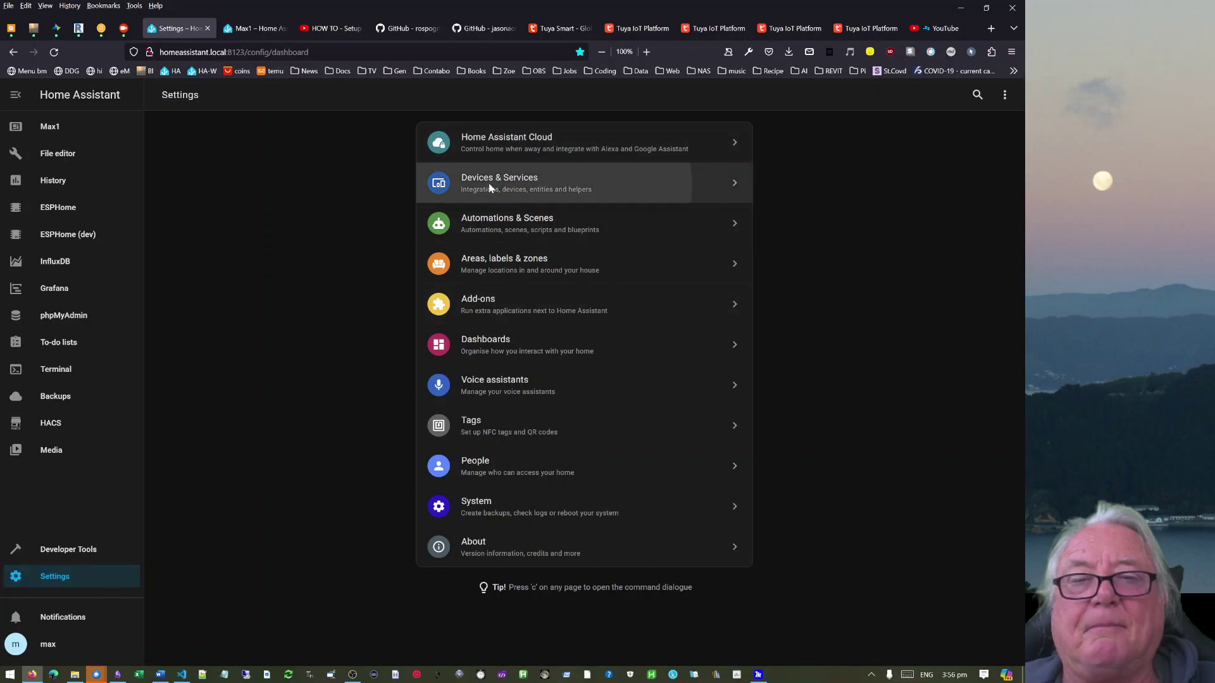
click(903, 323)
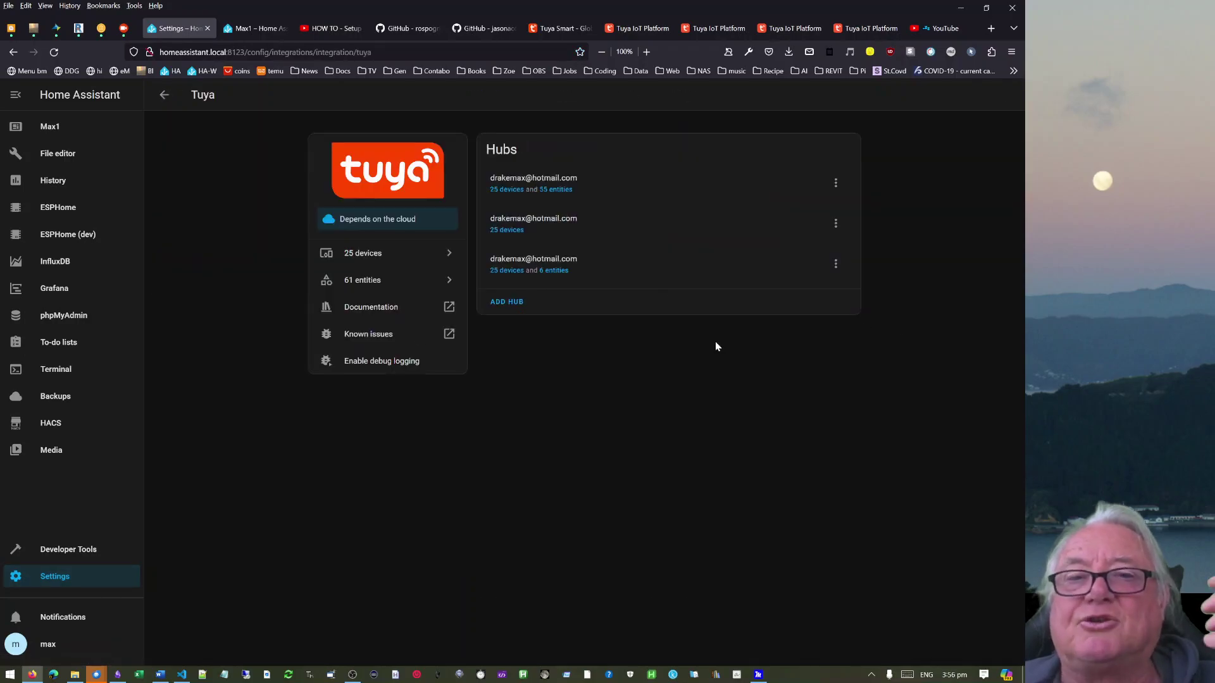
click(504, 189)
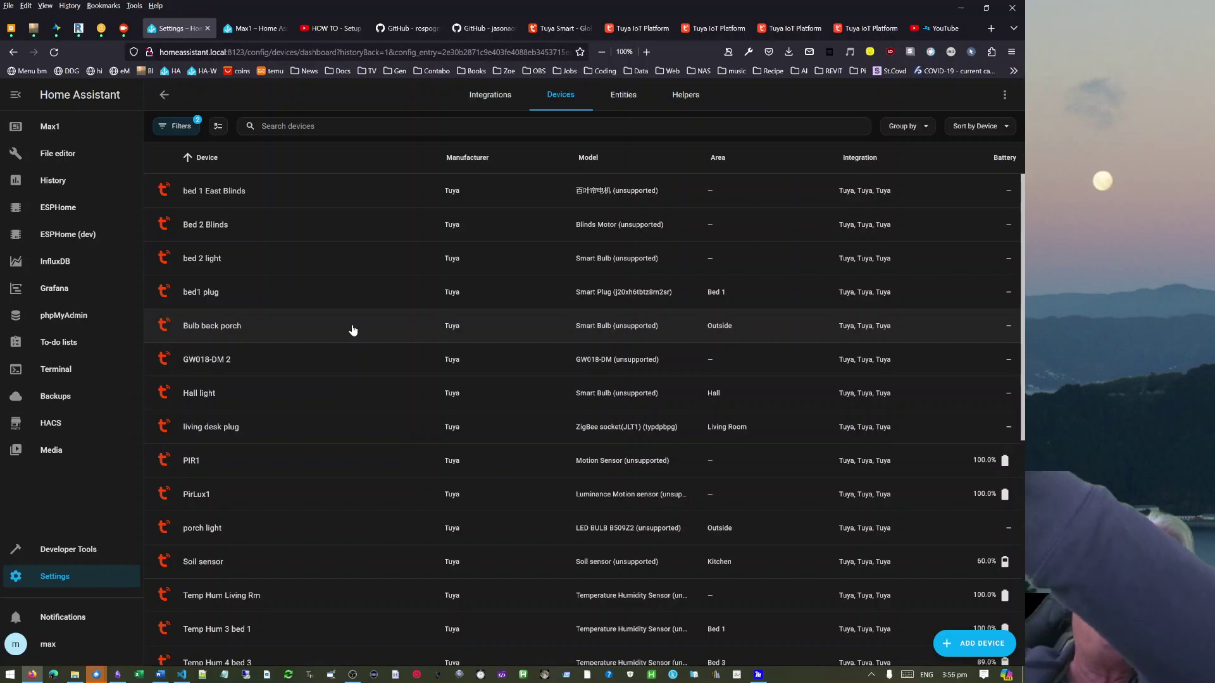
Go back to the integrations overview and reopen the Tuya integration to view its hubs.
click(164, 96)
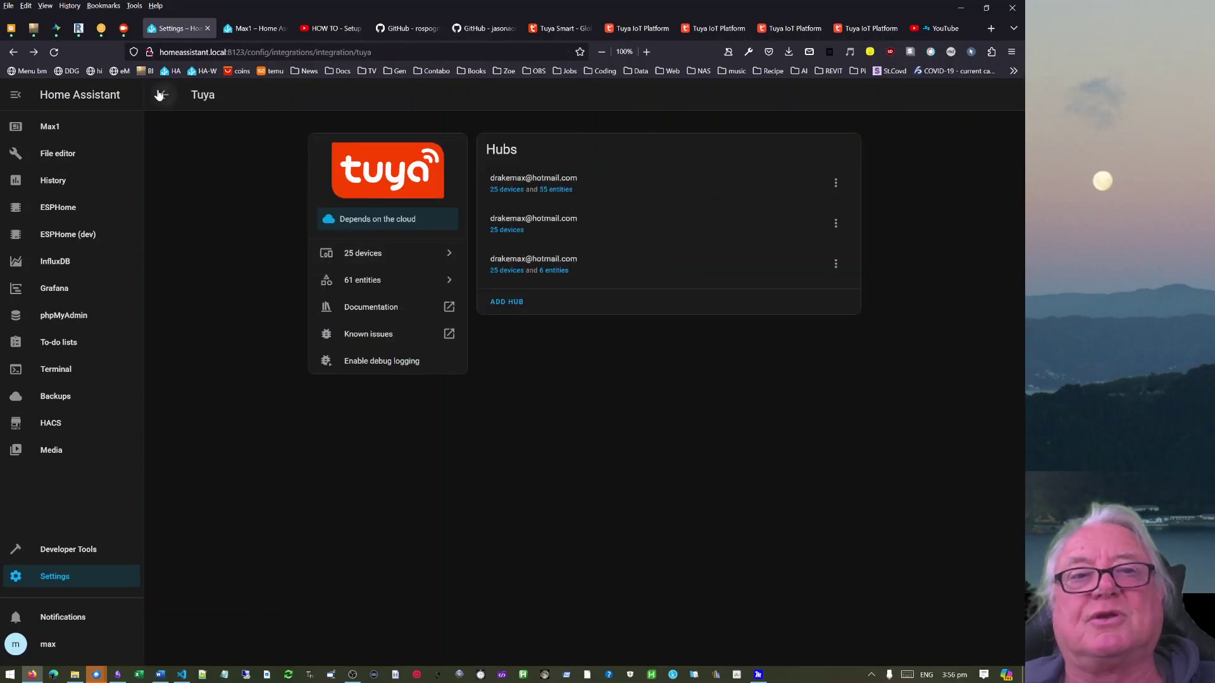
click(160, 95)
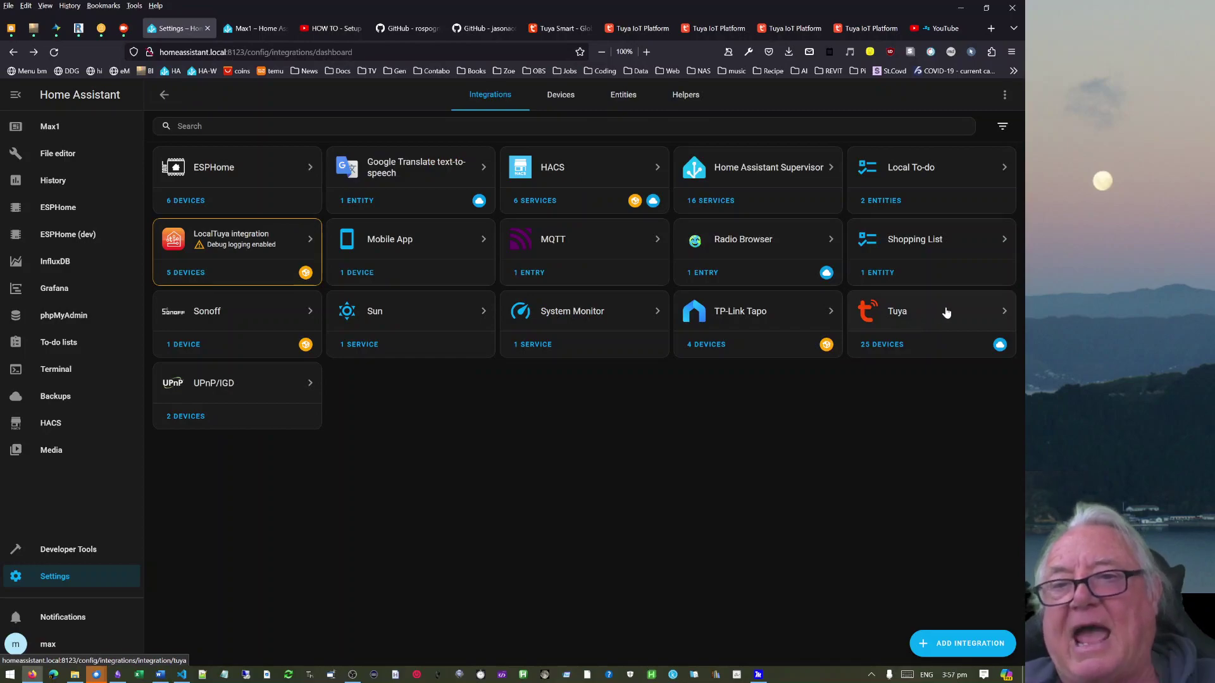
click(1003, 313)
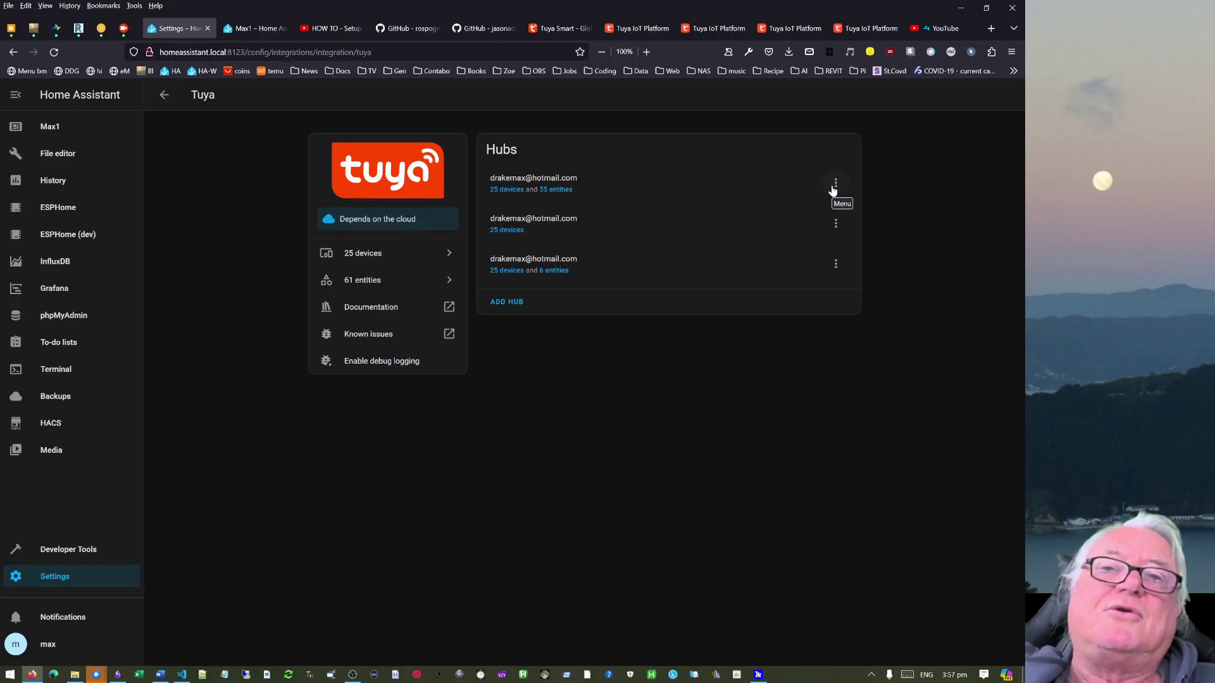
Switch to the My Power Info project on the Tuya Developer Platform and open its cloud API Explorer.
click(702, 27)
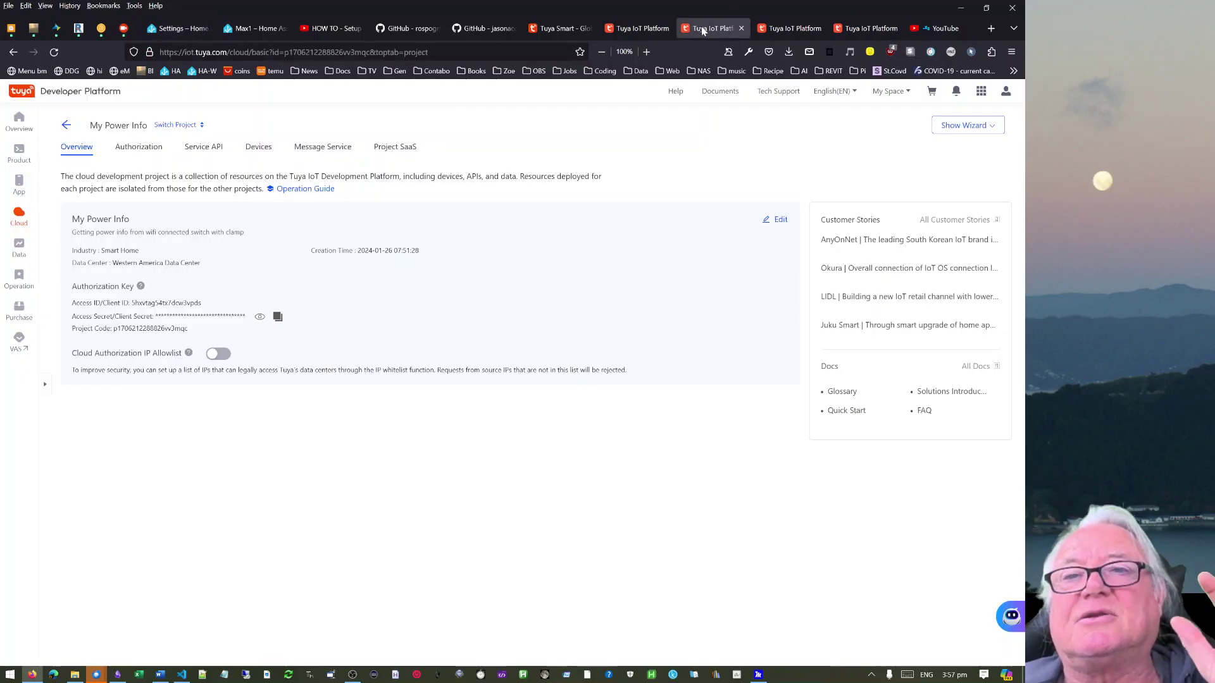
click(785, 28)
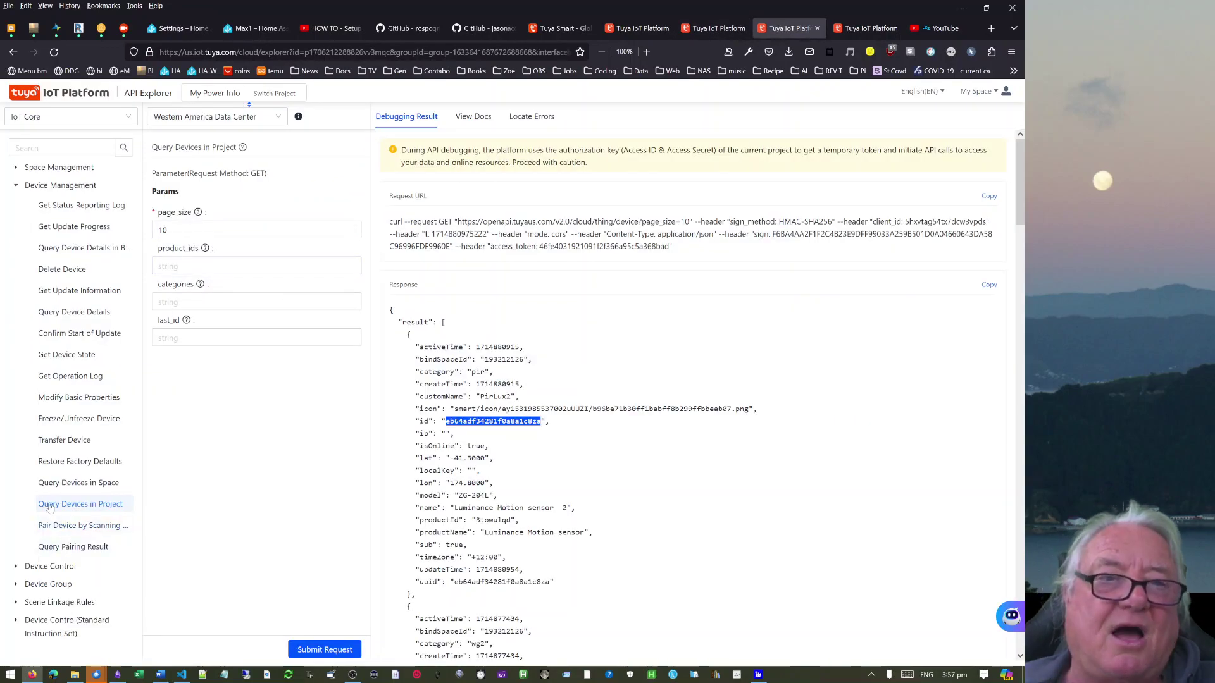
click(704, 32)
mouse_move(19, 219)
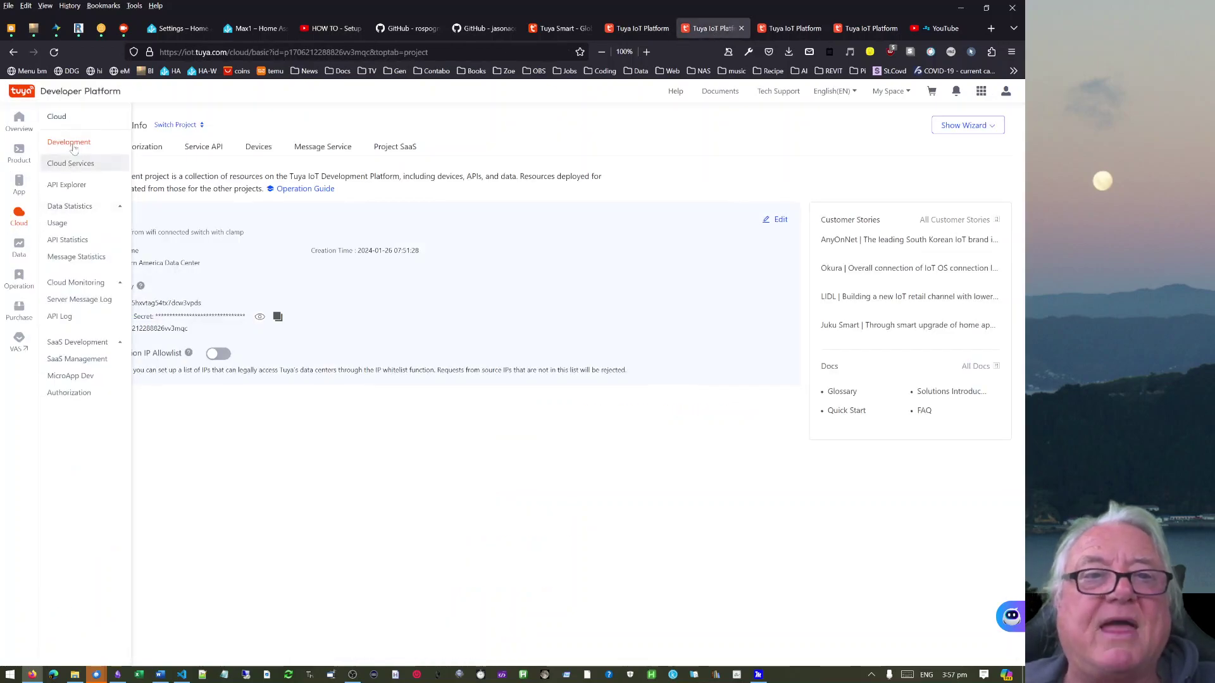
click(70, 186)
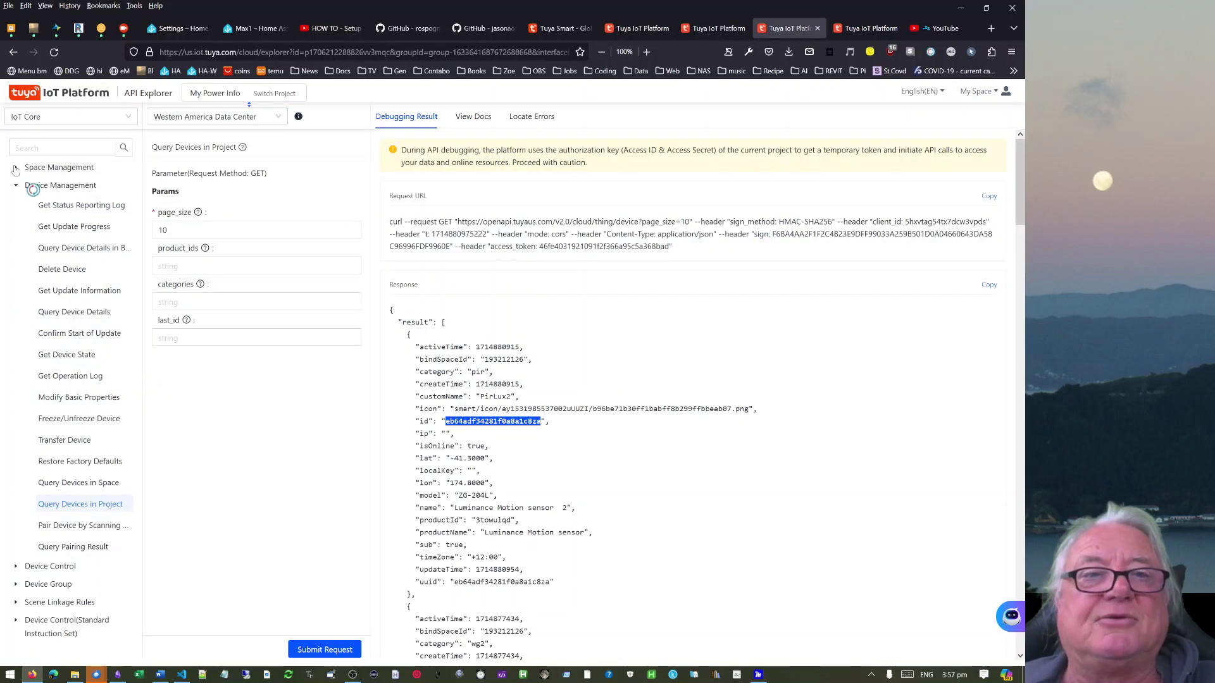
Examine the API calls offered under Space Management, Device Control and Device Group, and collapse those groups again.
click(16, 168)
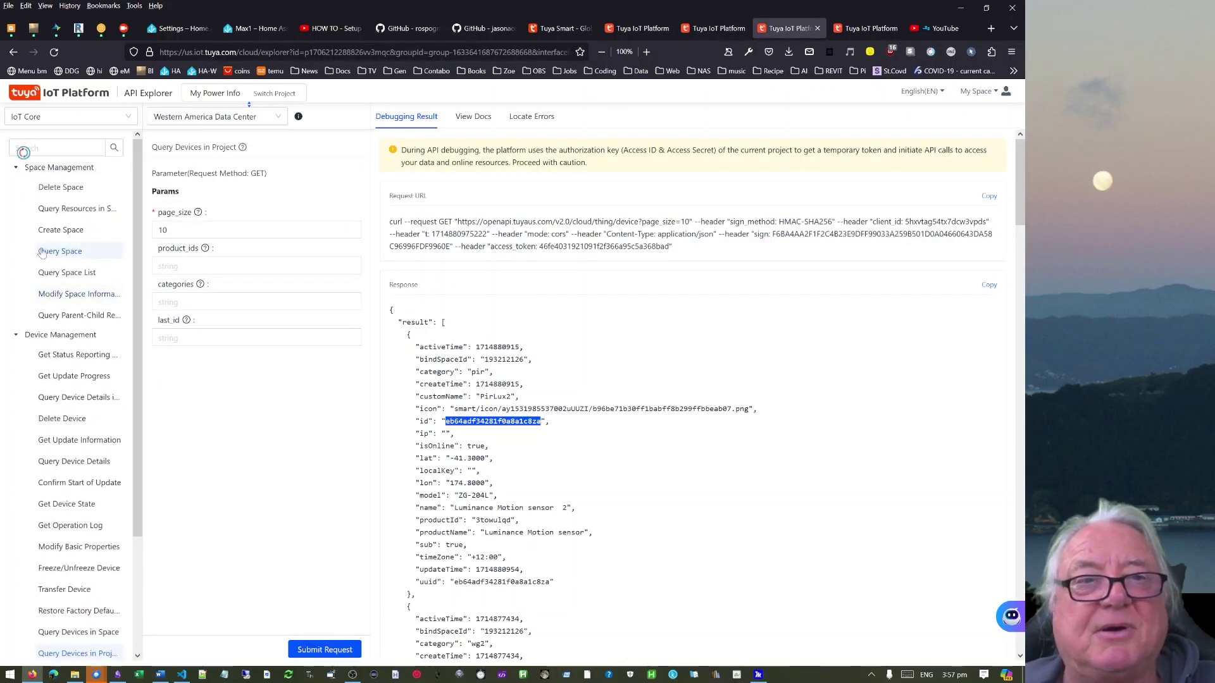
click(16, 168)
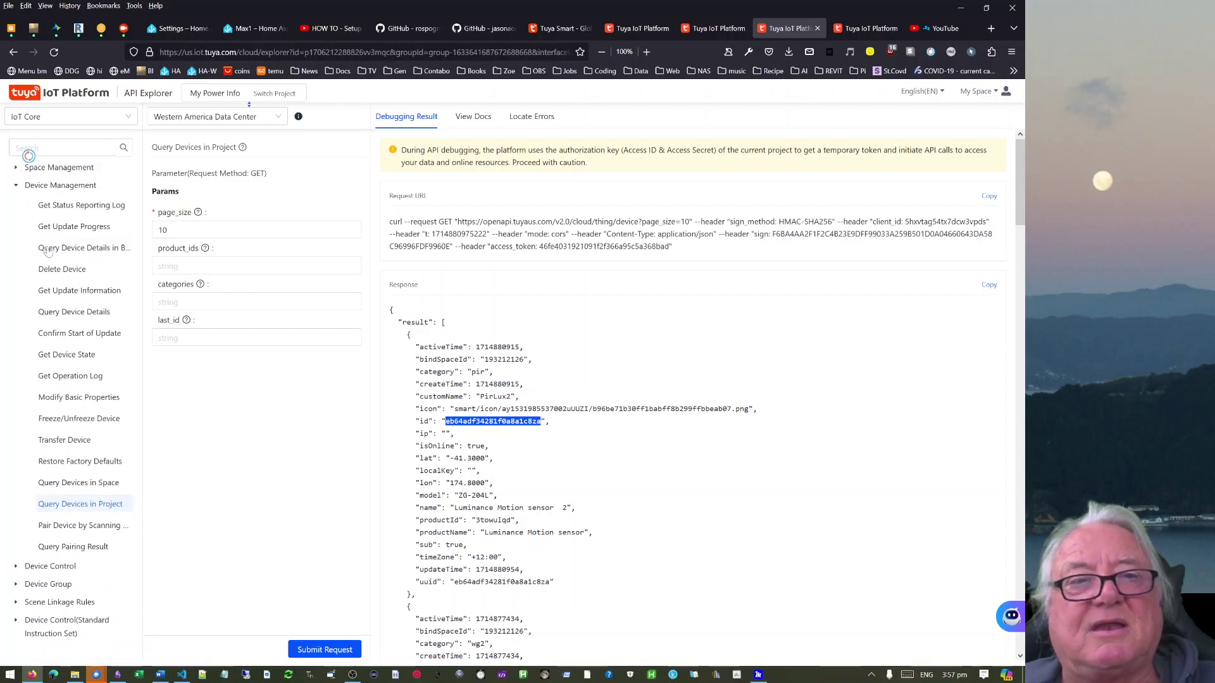
click(17, 567)
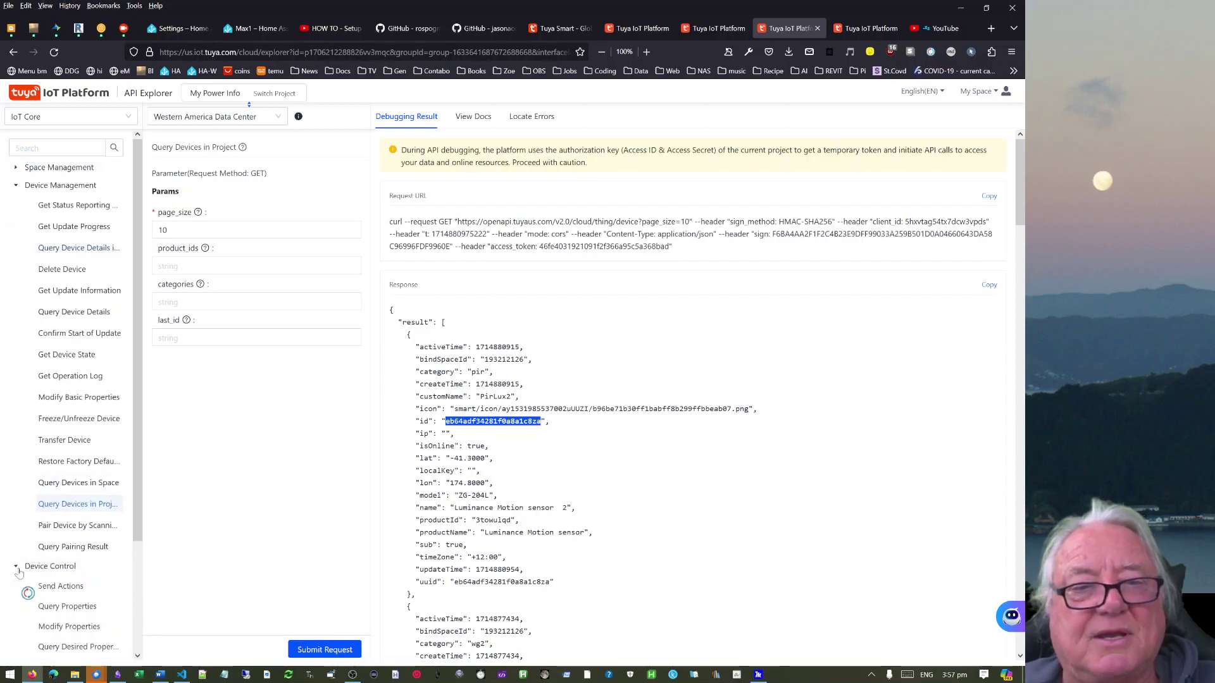
drag(136, 520, 129, 635)
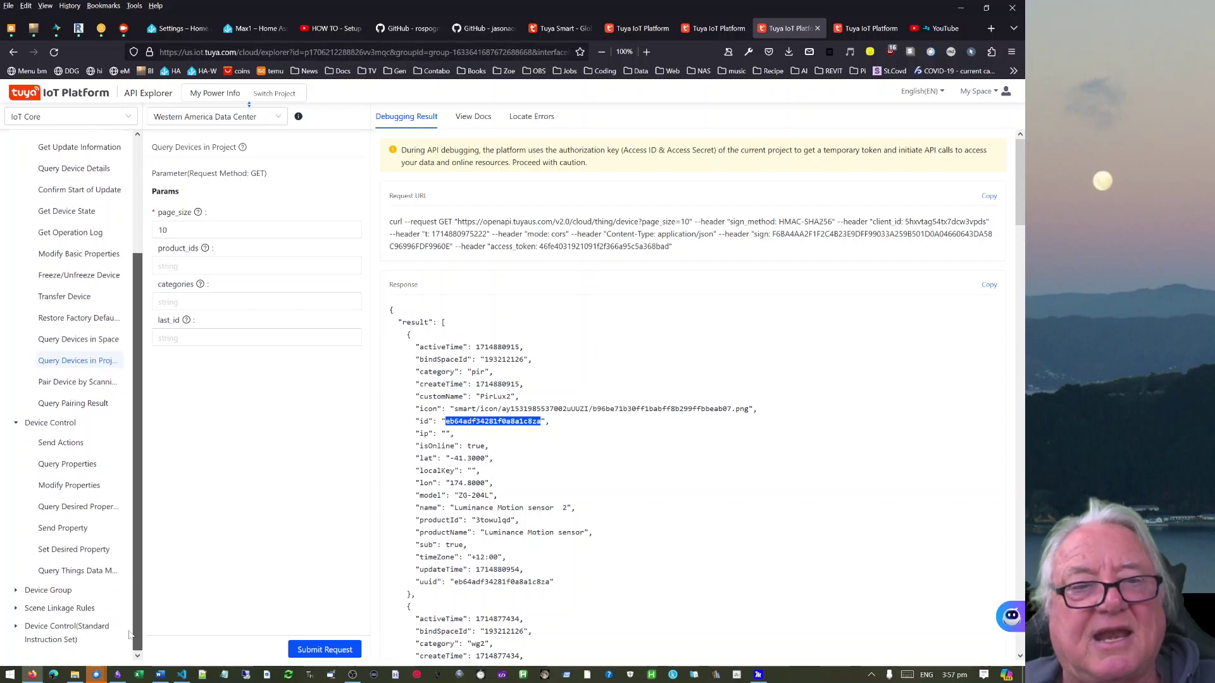
click(27, 593)
scroll(29, 601, down, 5)
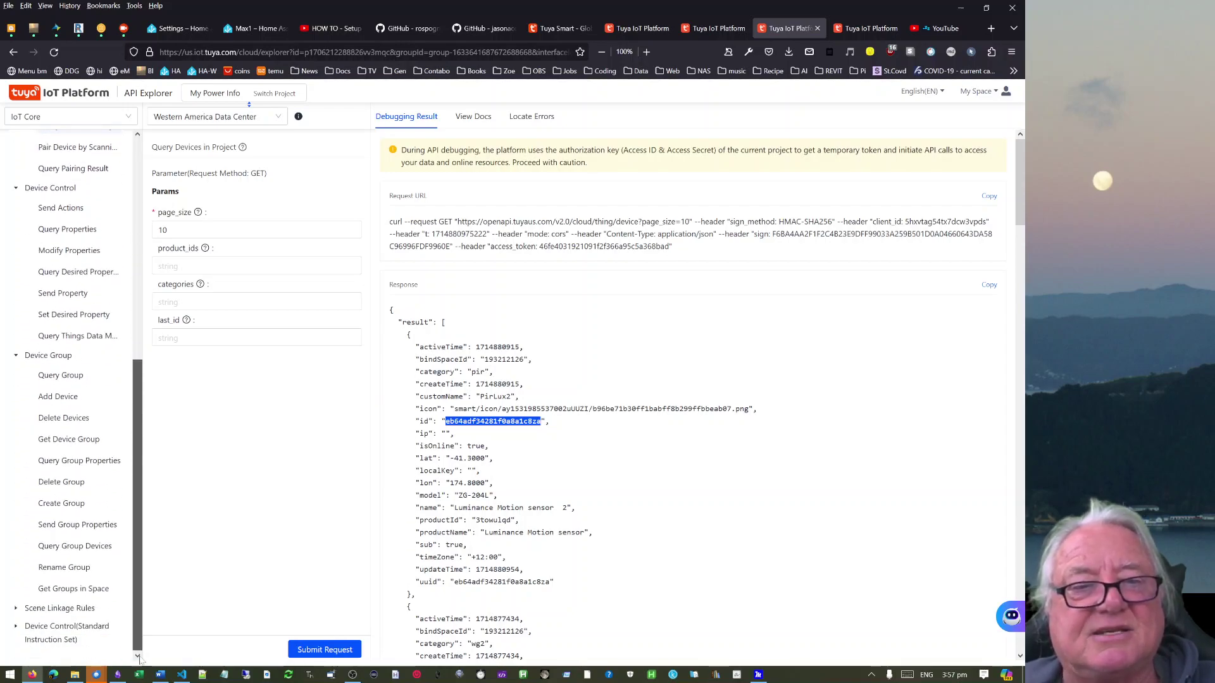
click(16, 357)
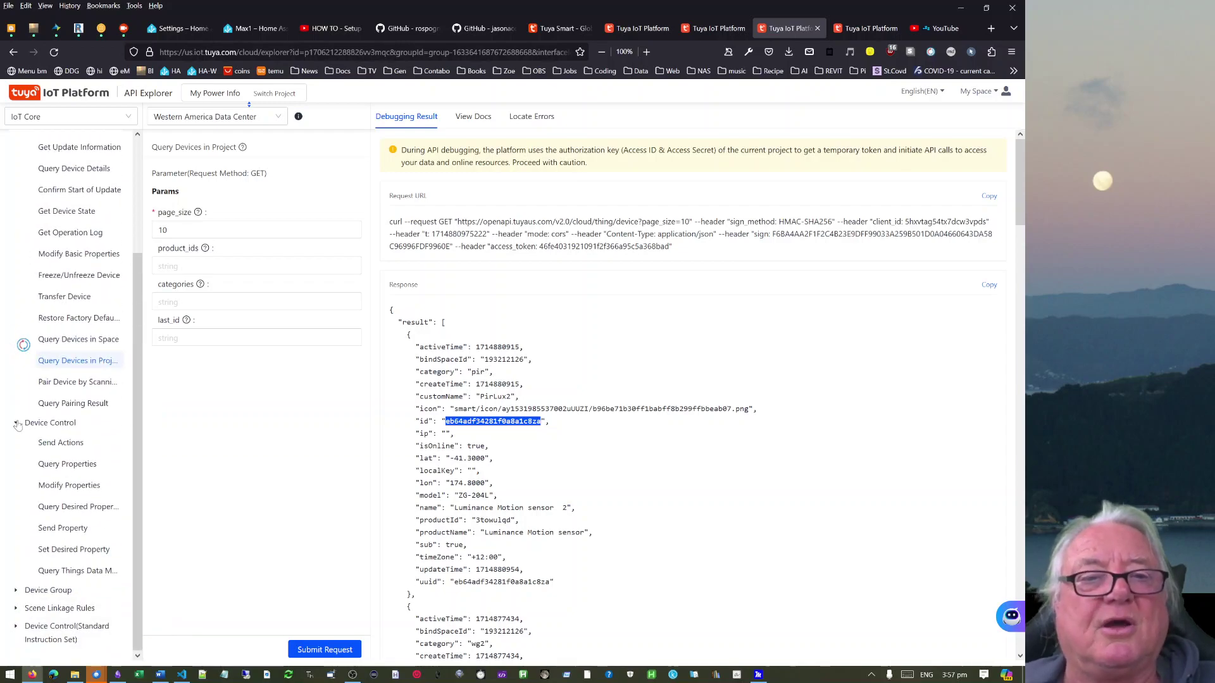
click(16, 423)
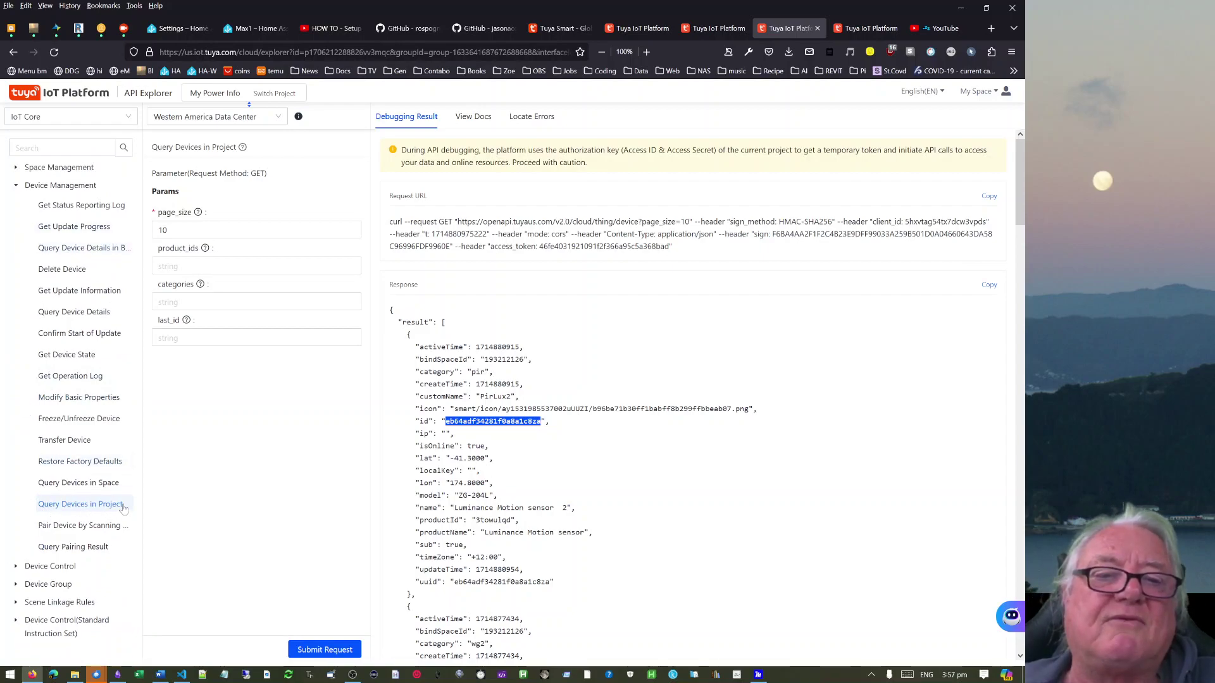
Try the Query Devices in Project request with page_size set to 30.
double_click(166, 230)
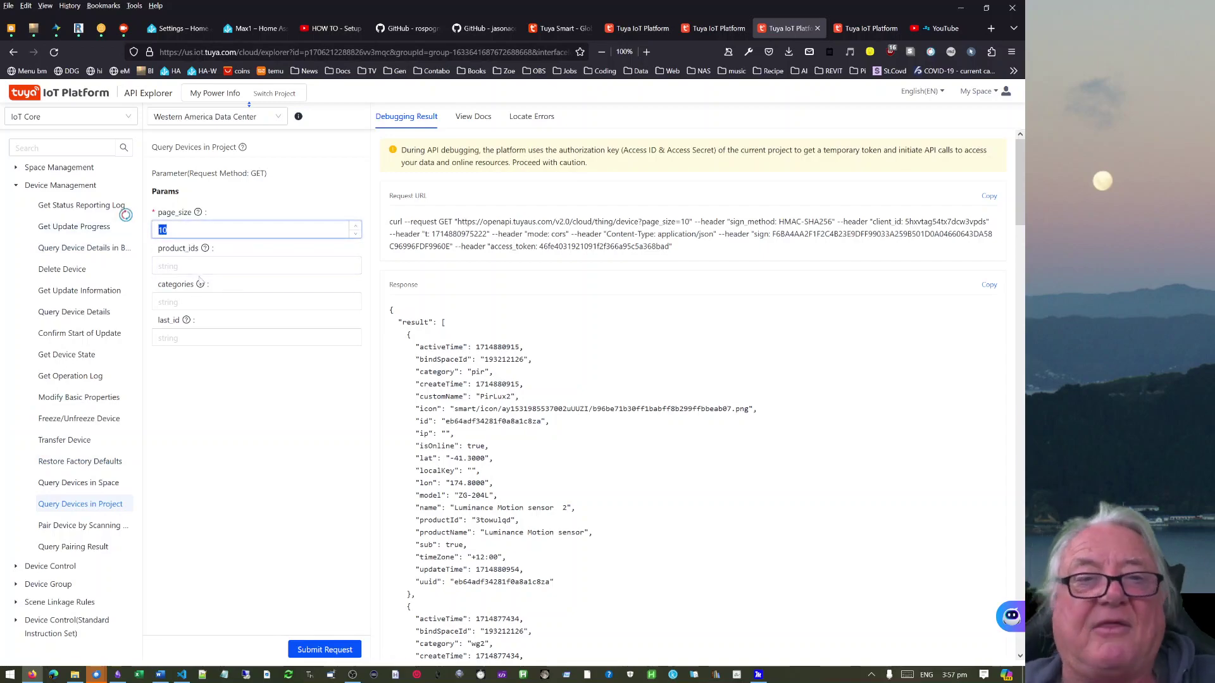
mouse_move(200, 284)
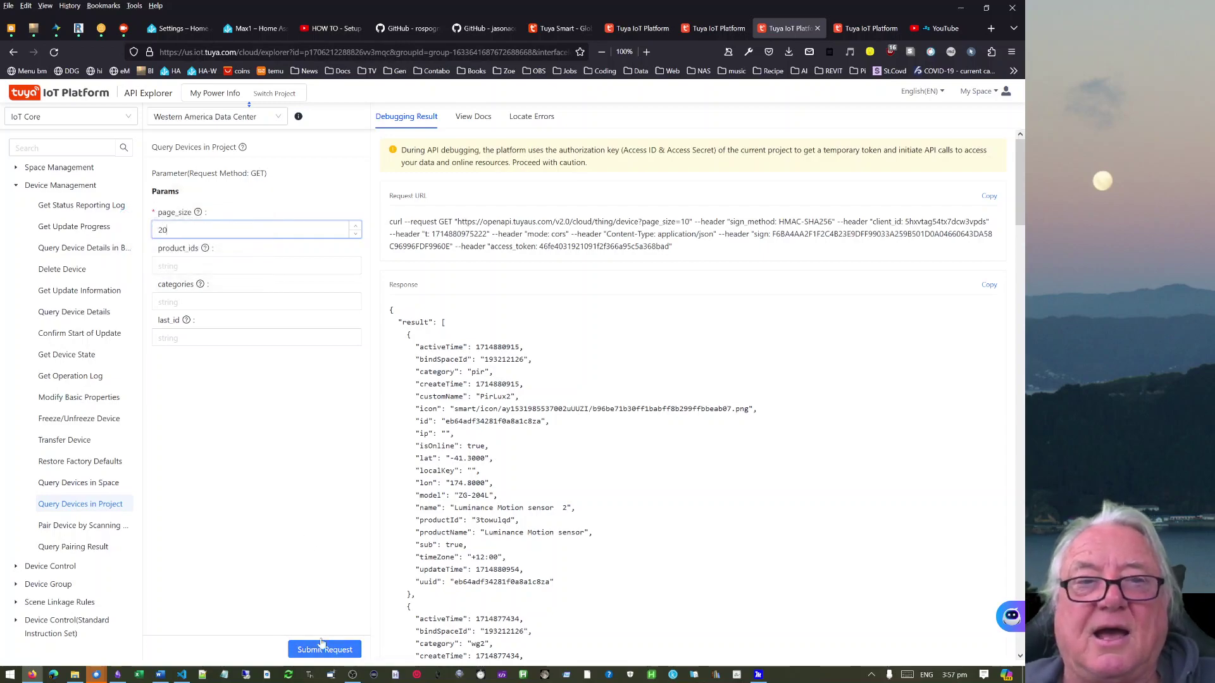
key(ctrl+a)
text(30)
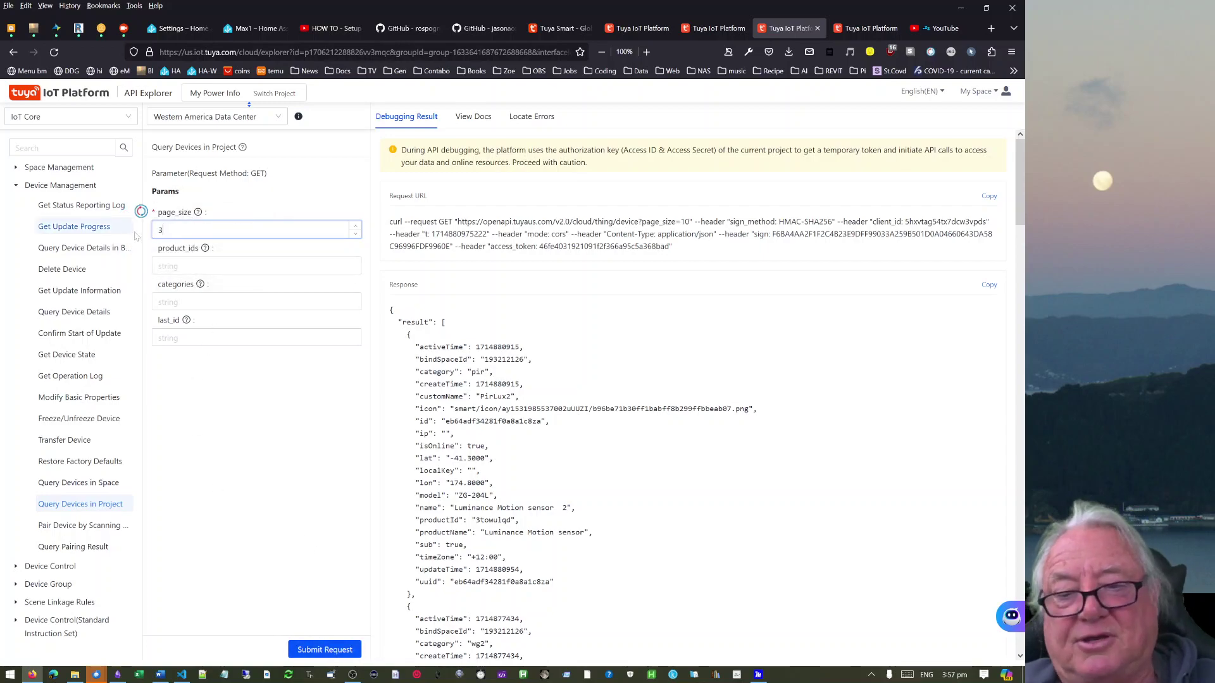
click(343, 651)
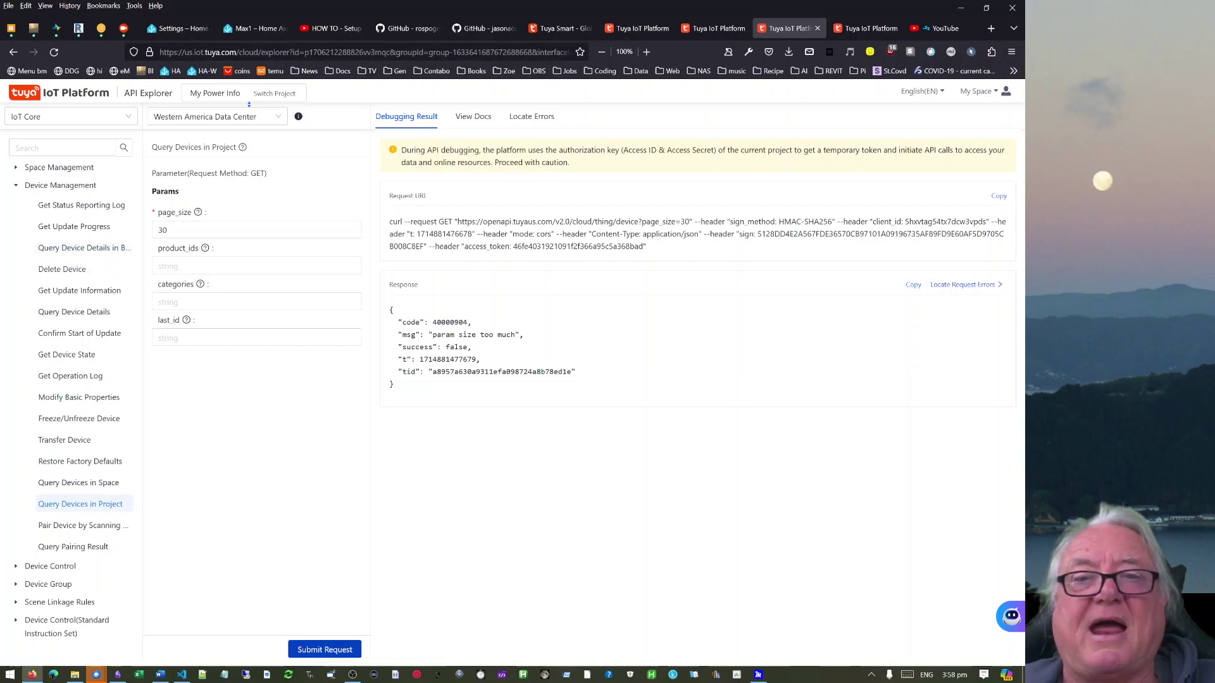
Submit the Query Devices in Project request with page_size 20 and look through the returned device entries.
double_click(162, 229)
text(20)
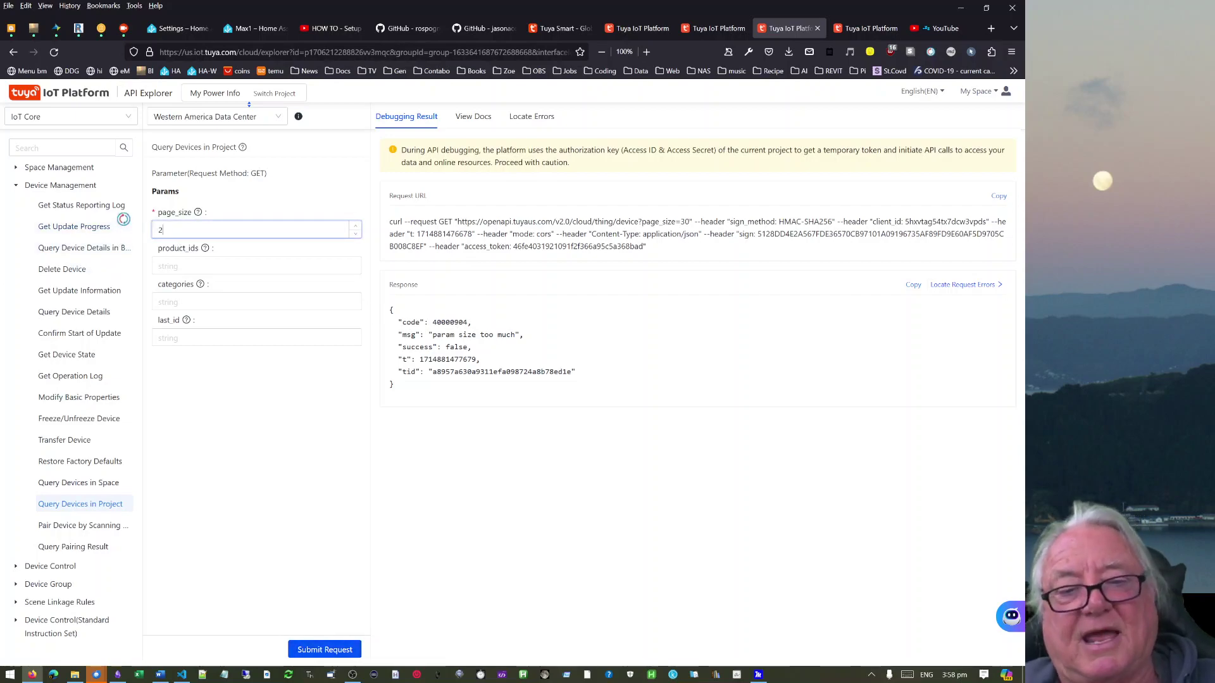
click(305, 650)
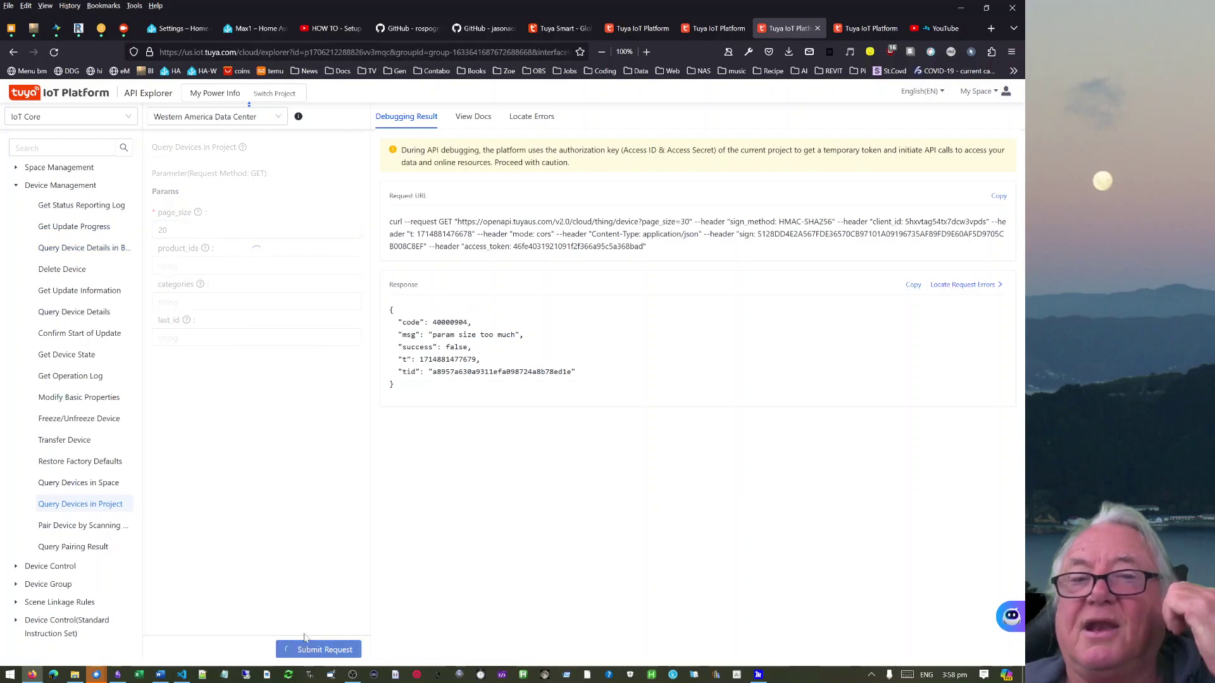
scroll(1012, 272, down, 6)
drag(1026, 255, 1023, 114)
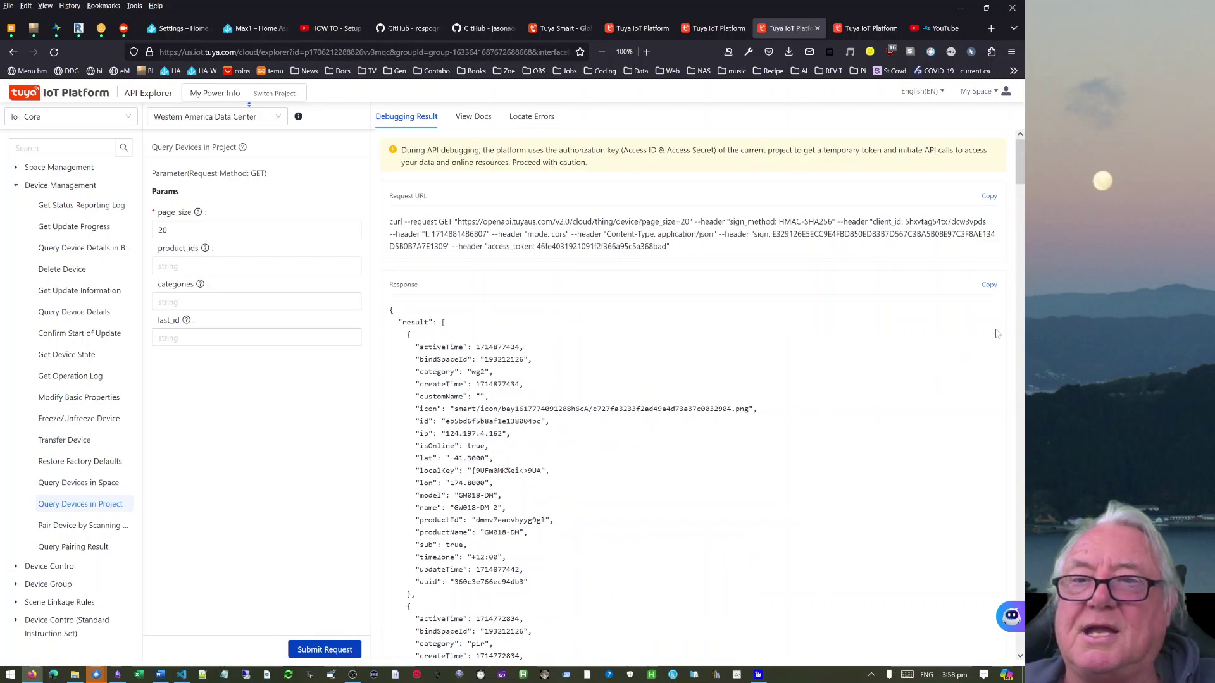
drag(1024, 165, 1021, 185)
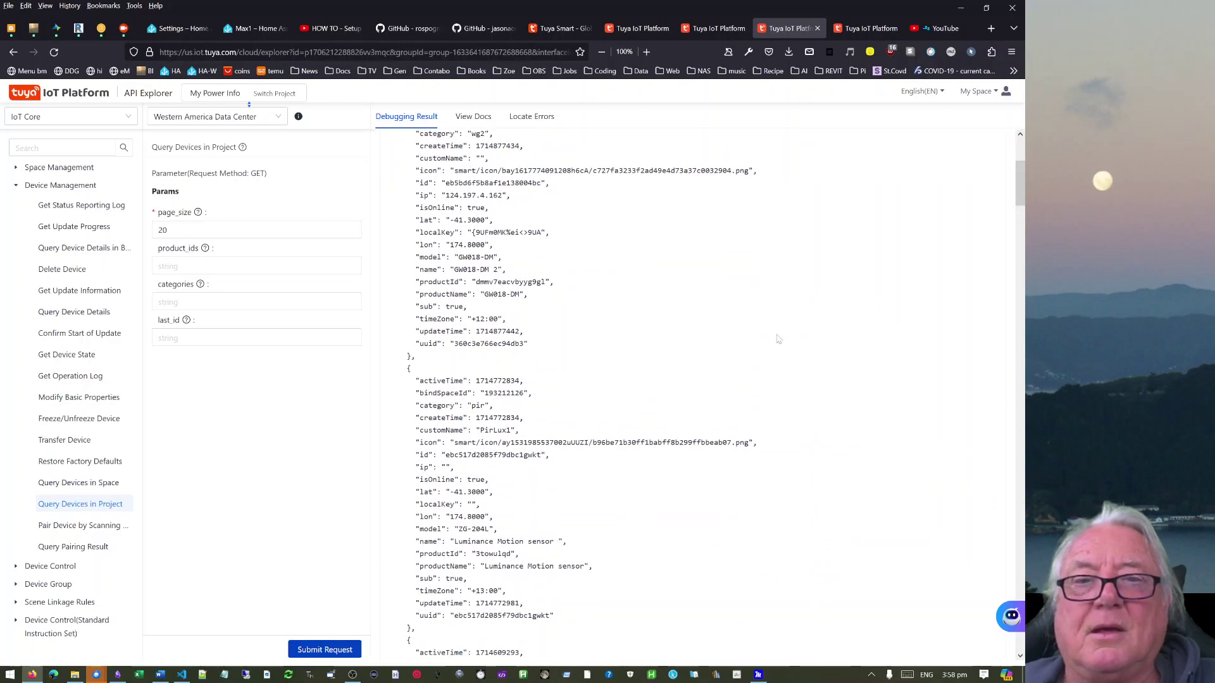
scroll(1021, 185, up, 4)
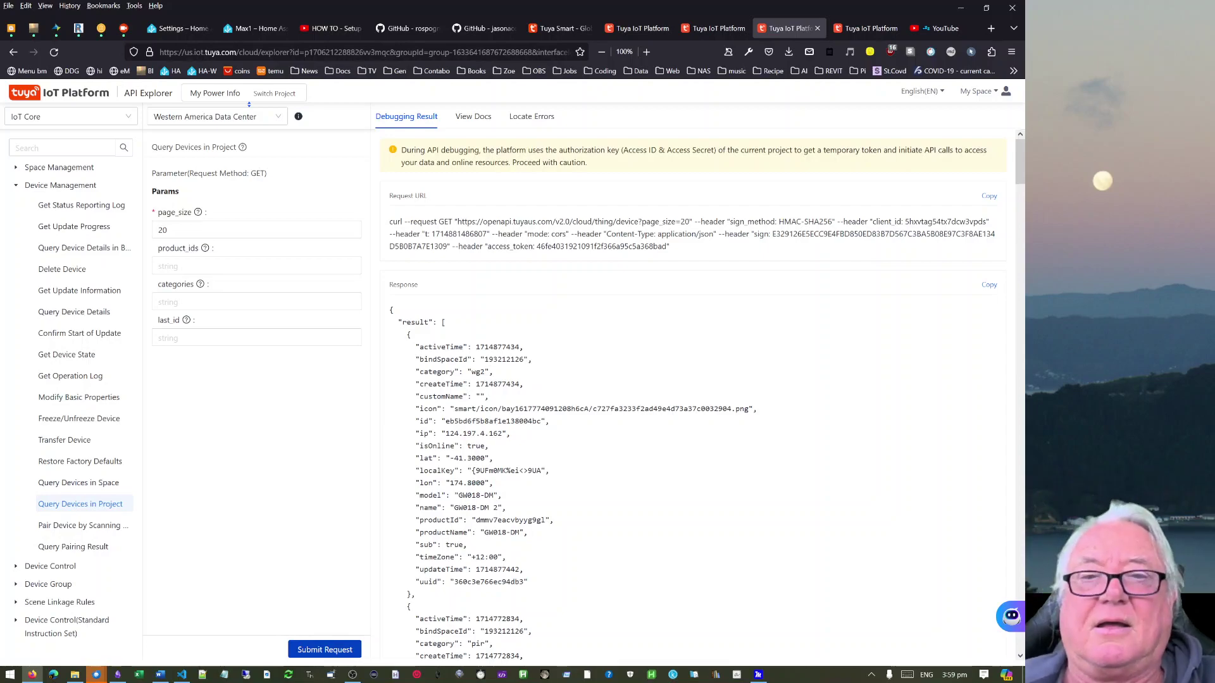
Resubmit the project device query with page_size 20, and try it once more with page_size 30.
click(316, 652)
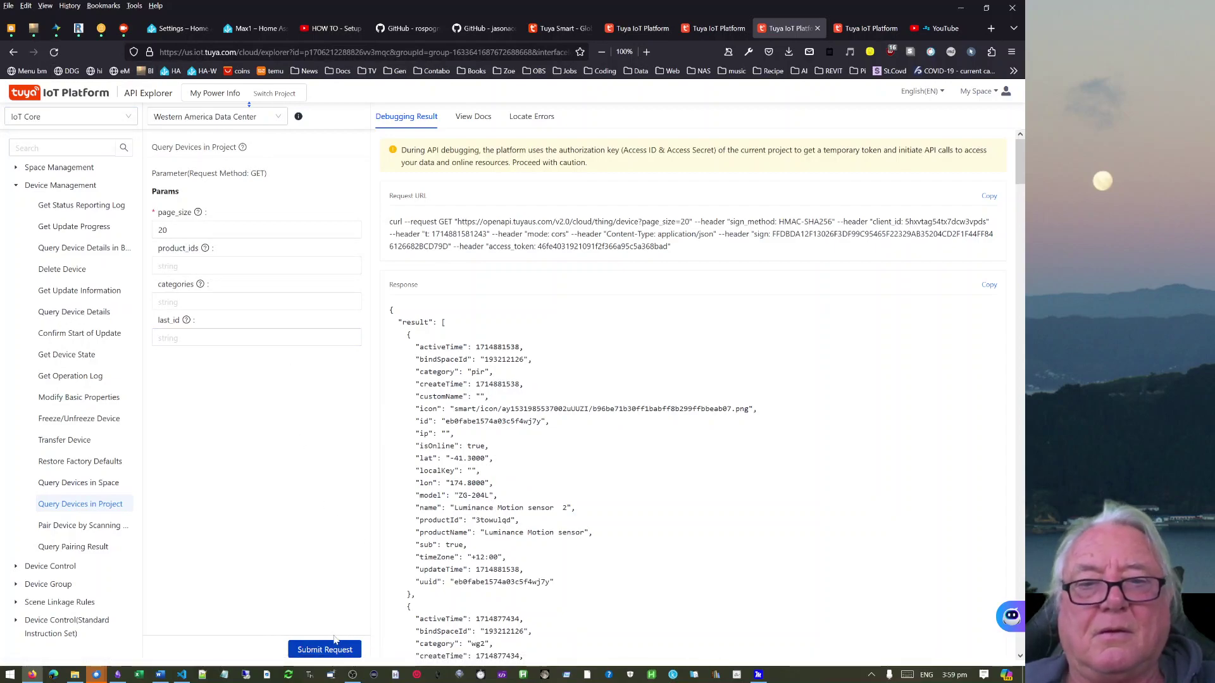
double_click(190, 231)
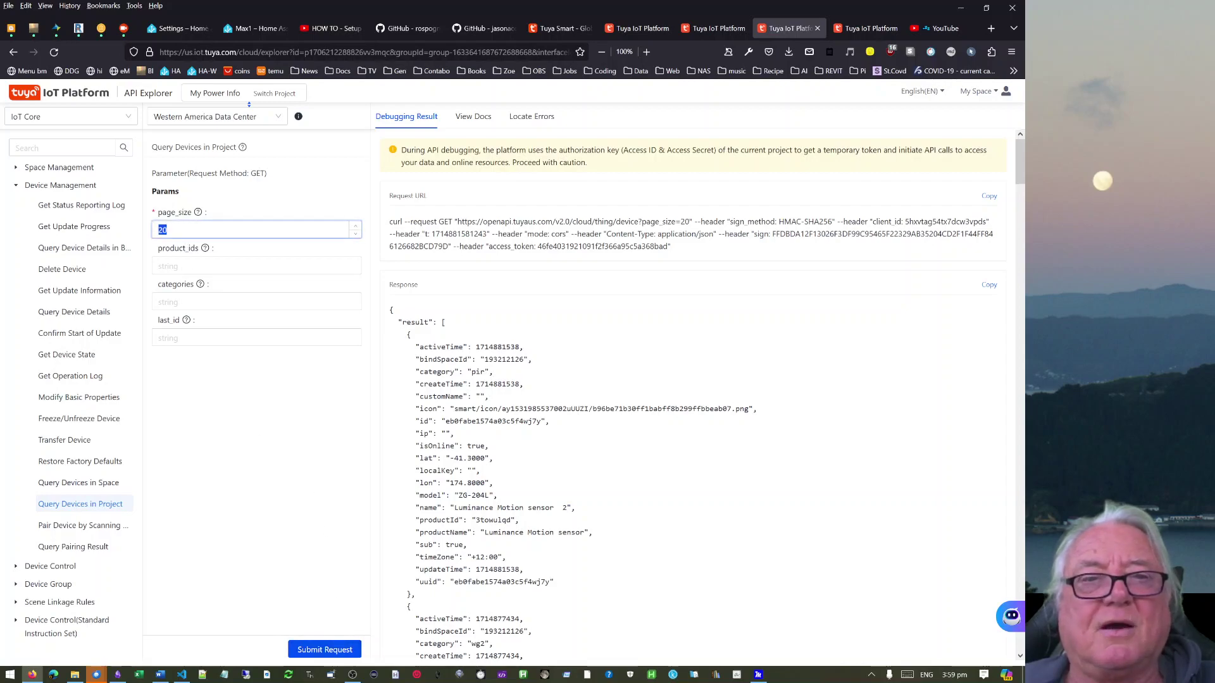
text(30)
click(336, 651)
Submit the project device query with page_size 10 and highlight the first returned device's customName value.
double_click(190, 231)
text(10)
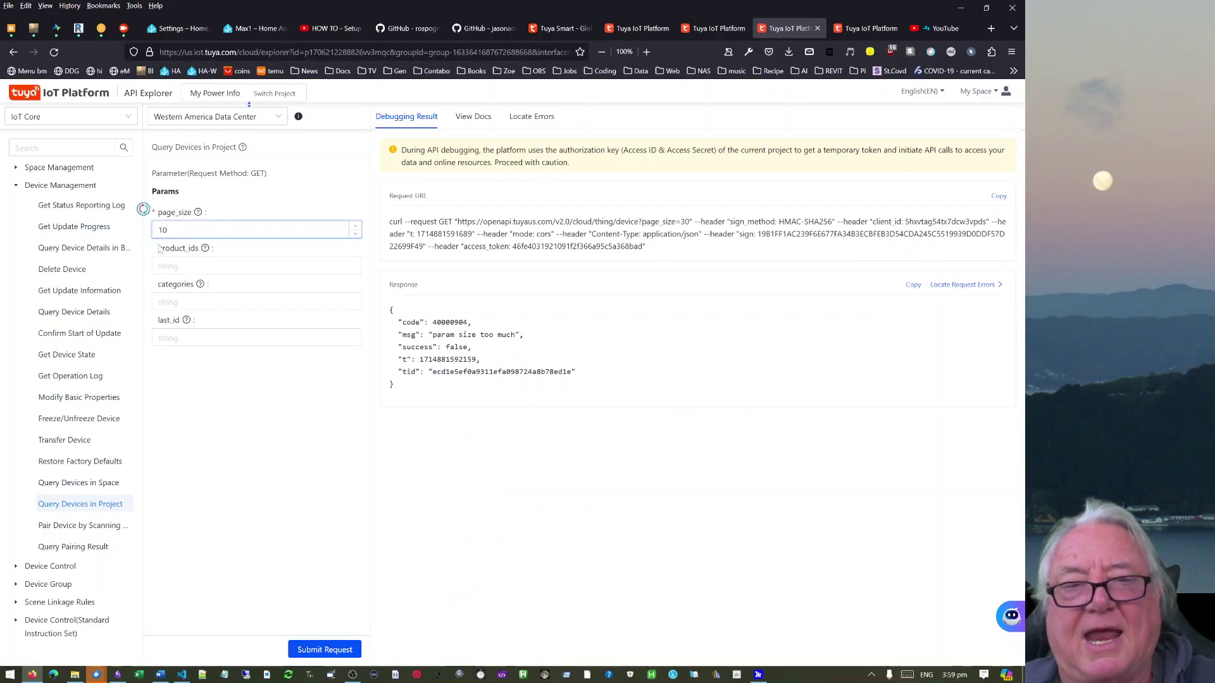
click(340, 649)
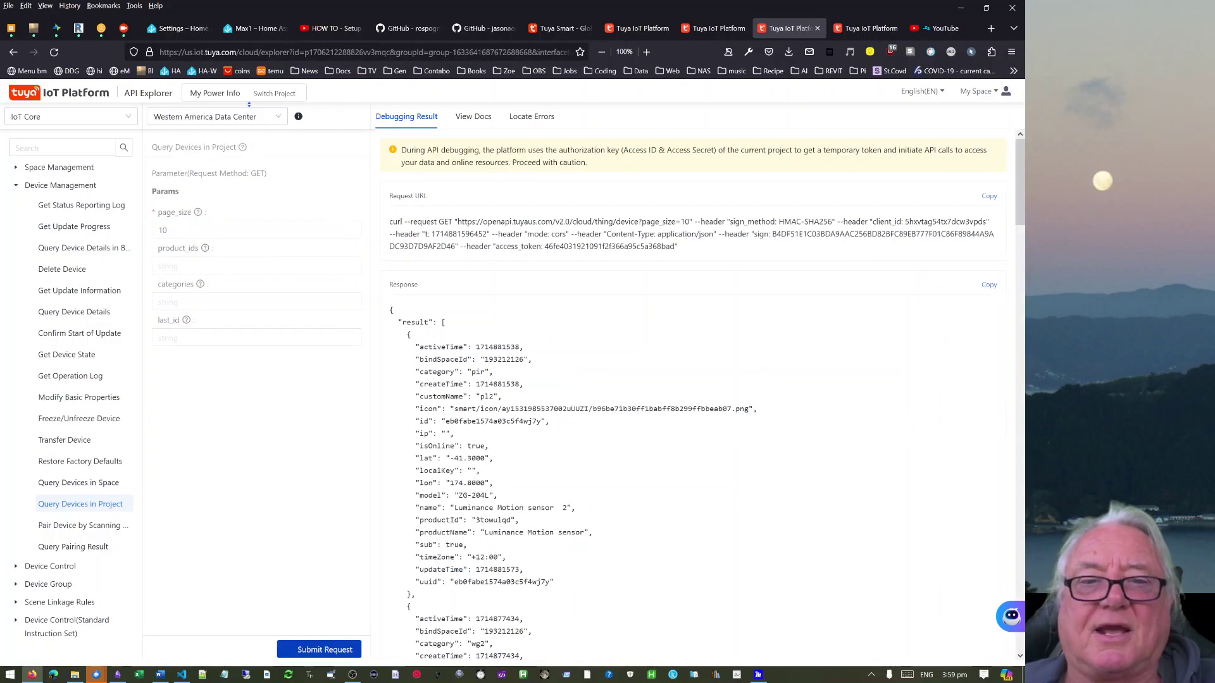
drag(500, 398, 472, 397)
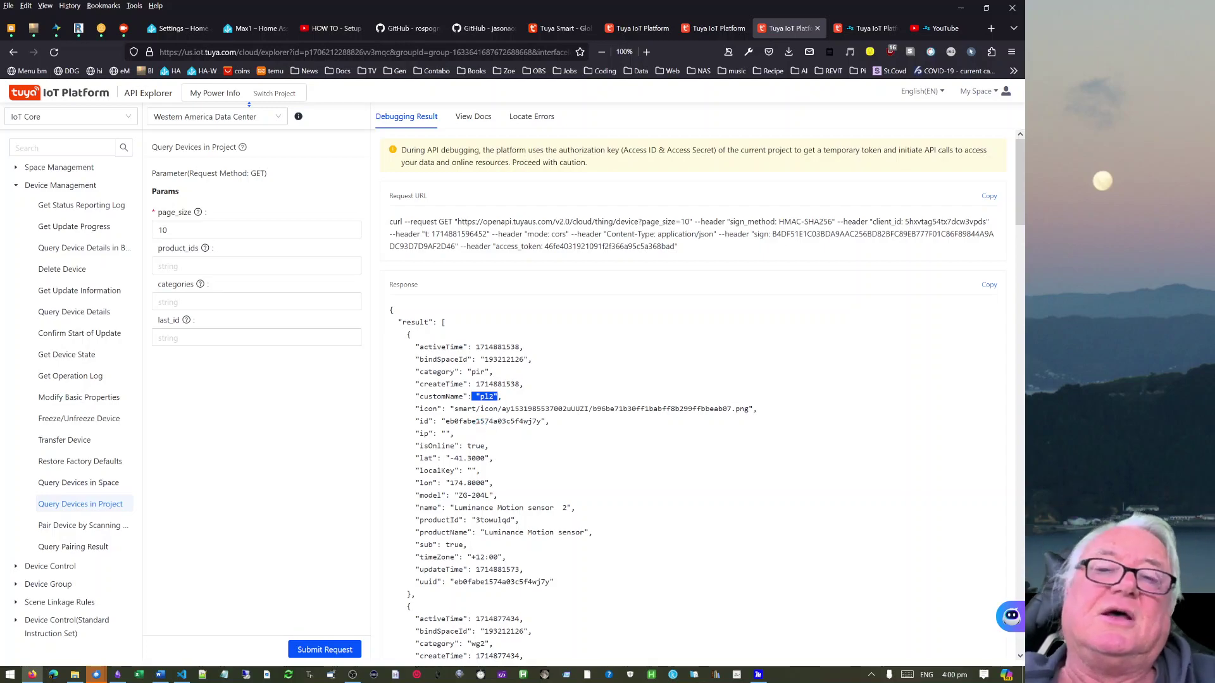
Check the data center listed in the My Power Info project overview and return to the API Explorer.
click(721, 30)
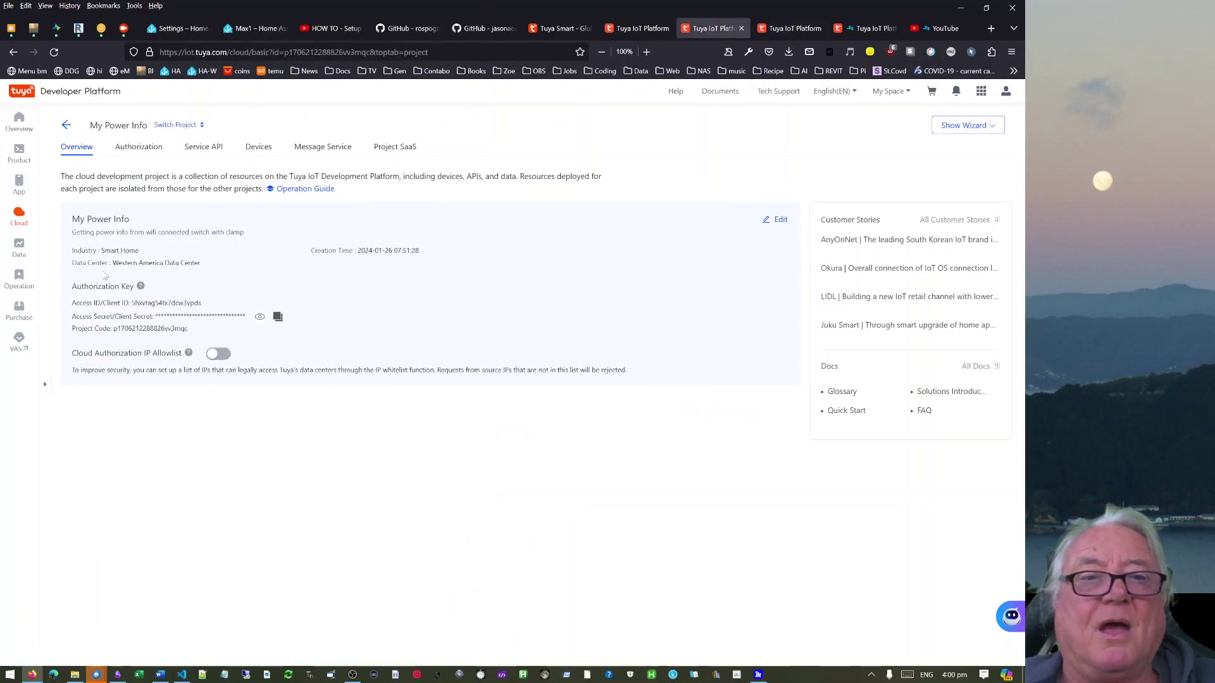
drag(111, 263, 216, 265)
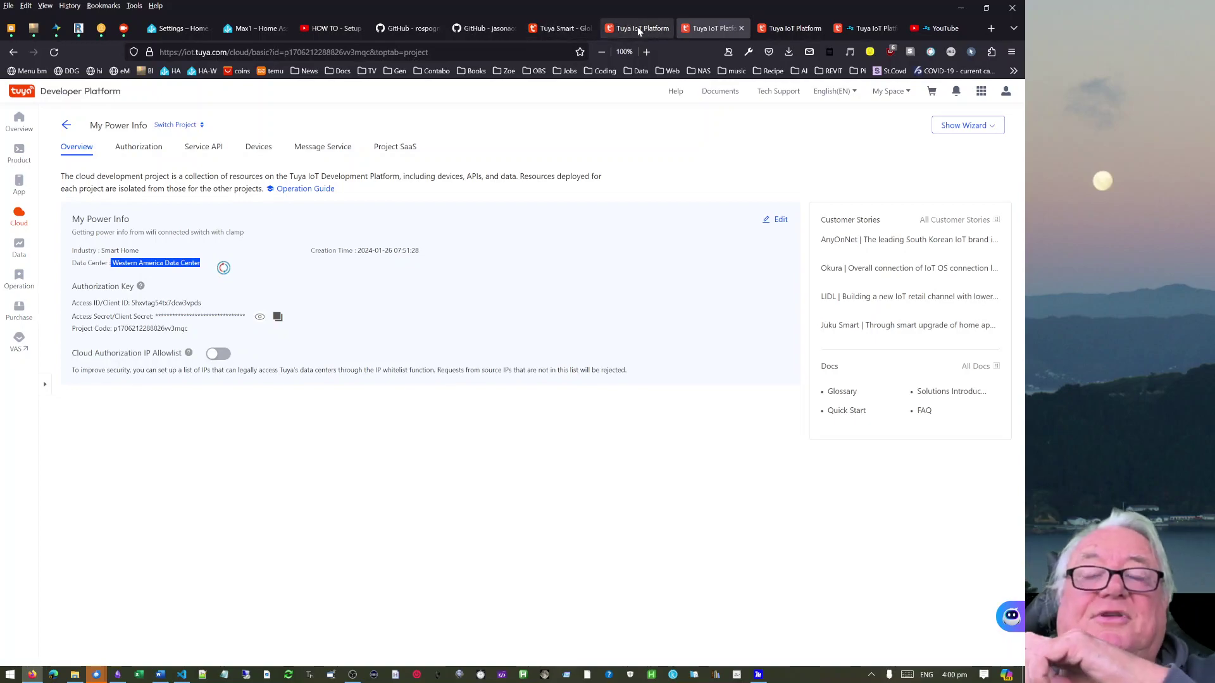
click(783, 32)
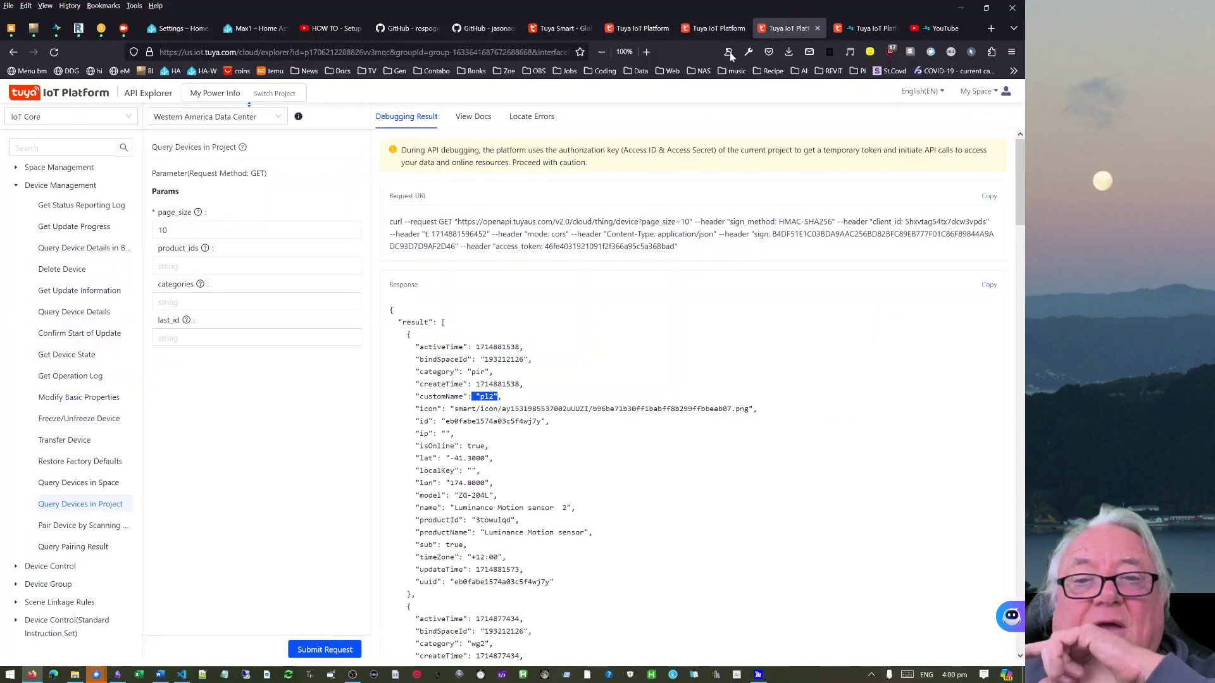
Review the id, ip, latitude, localKey and longitude fields of the first device in the query response.
drag(538, 422, 449, 421)
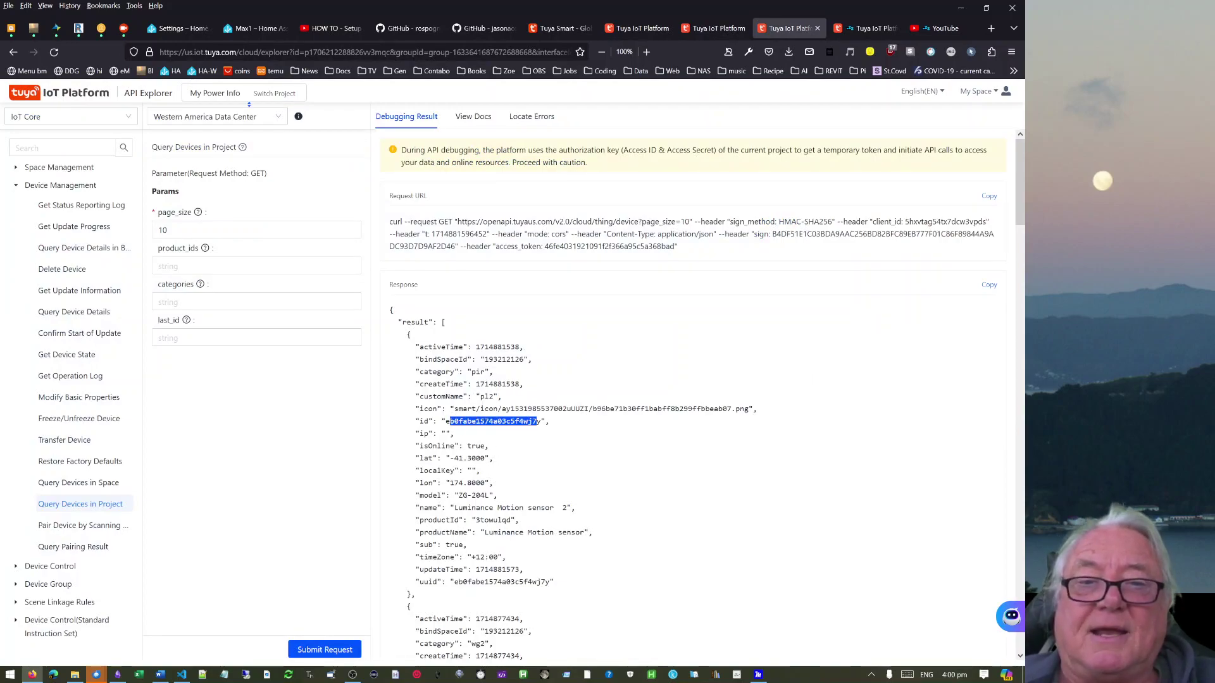
click(447, 433)
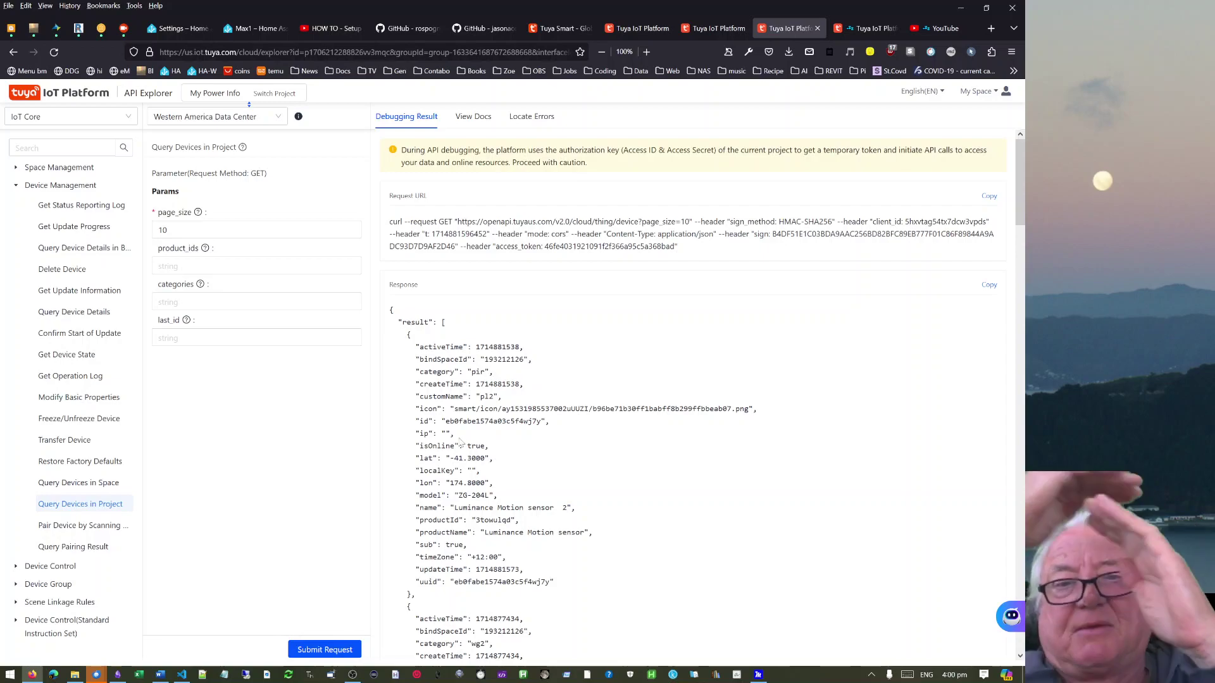
drag(497, 485, 443, 458)
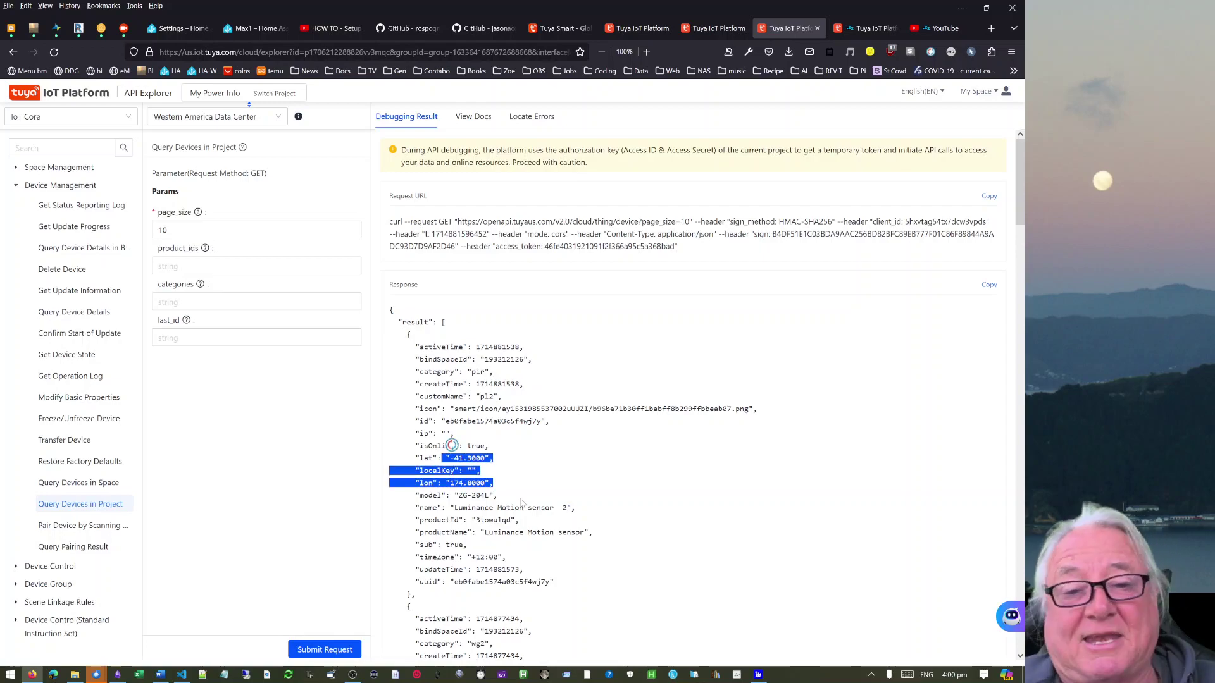
click(593, 524)
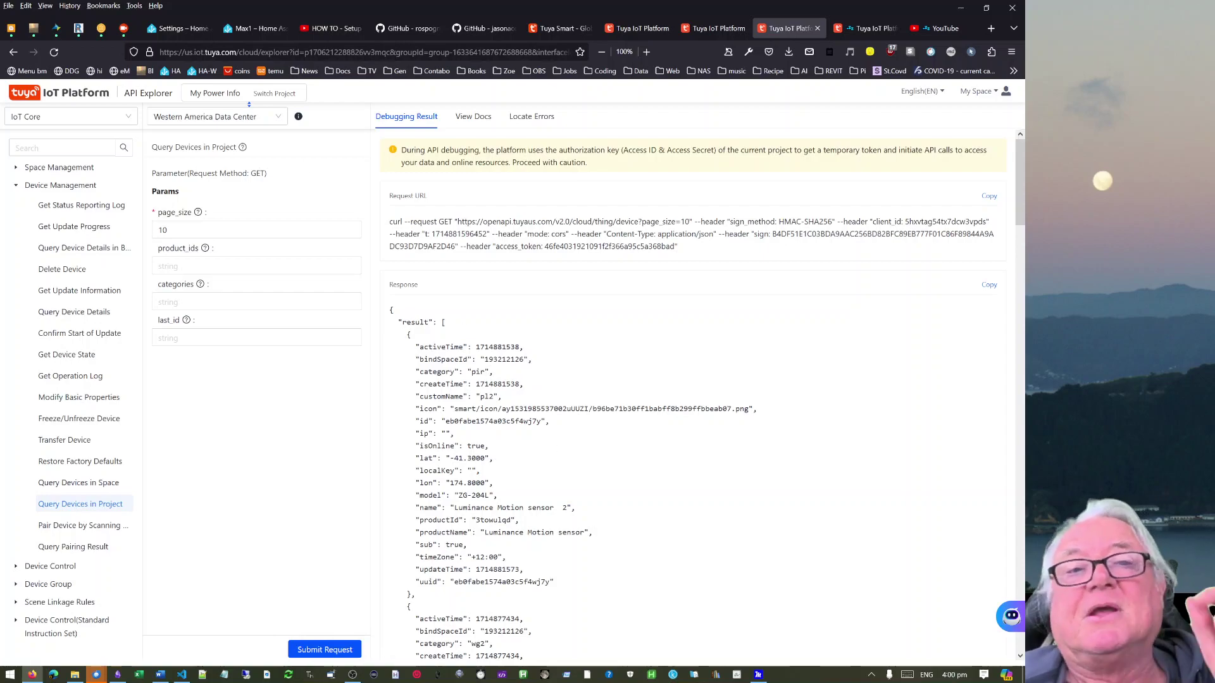
Switch to Home Assistant's Tuya integration page and reload all three Tuya hubs.
click(176, 33)
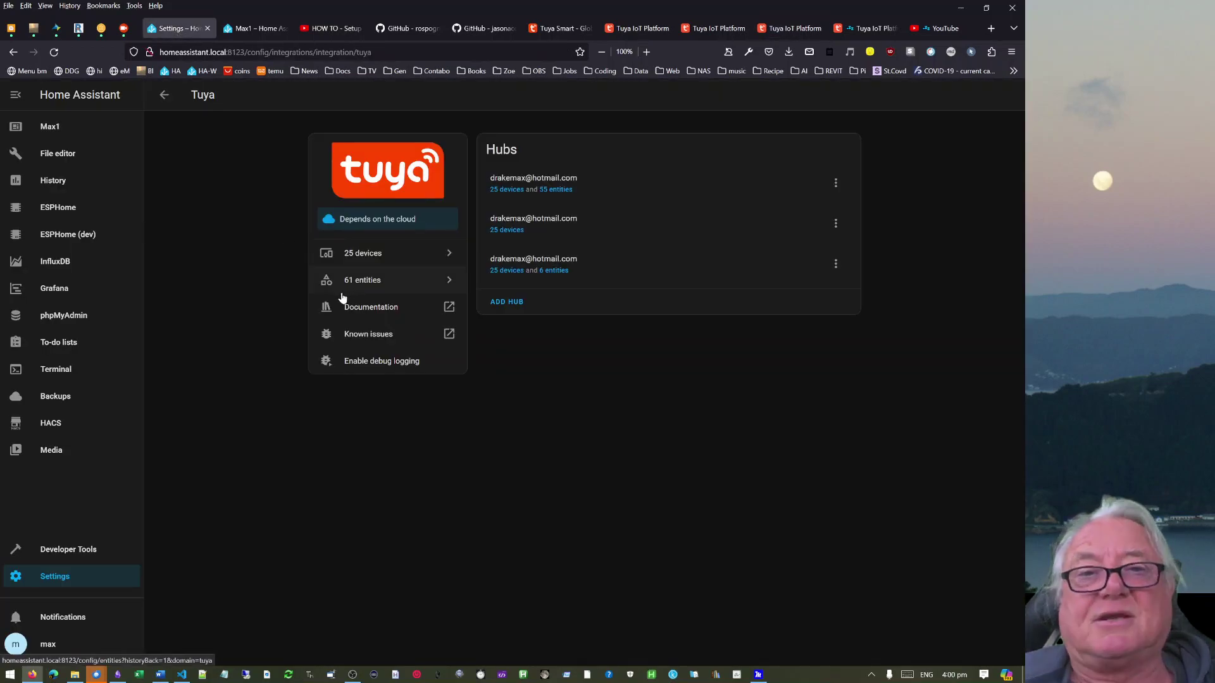
click(836, 183)
click(871, 214)
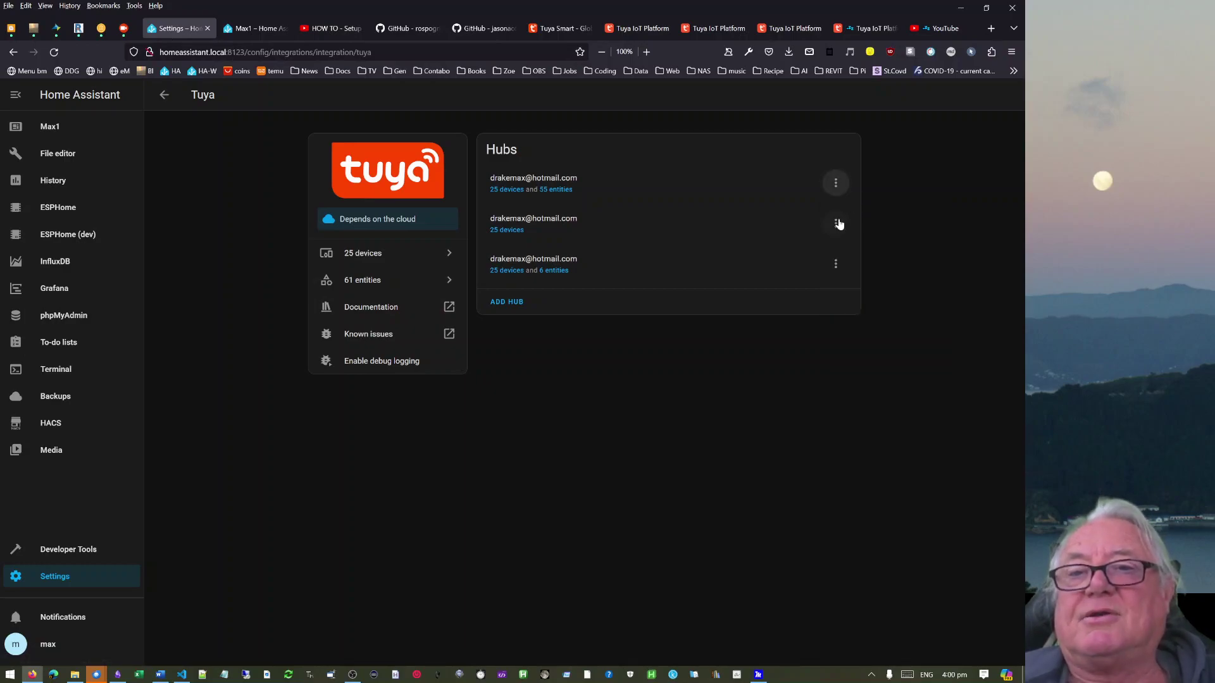
click(835, 223)
click(876, 260)
click(835, 264)
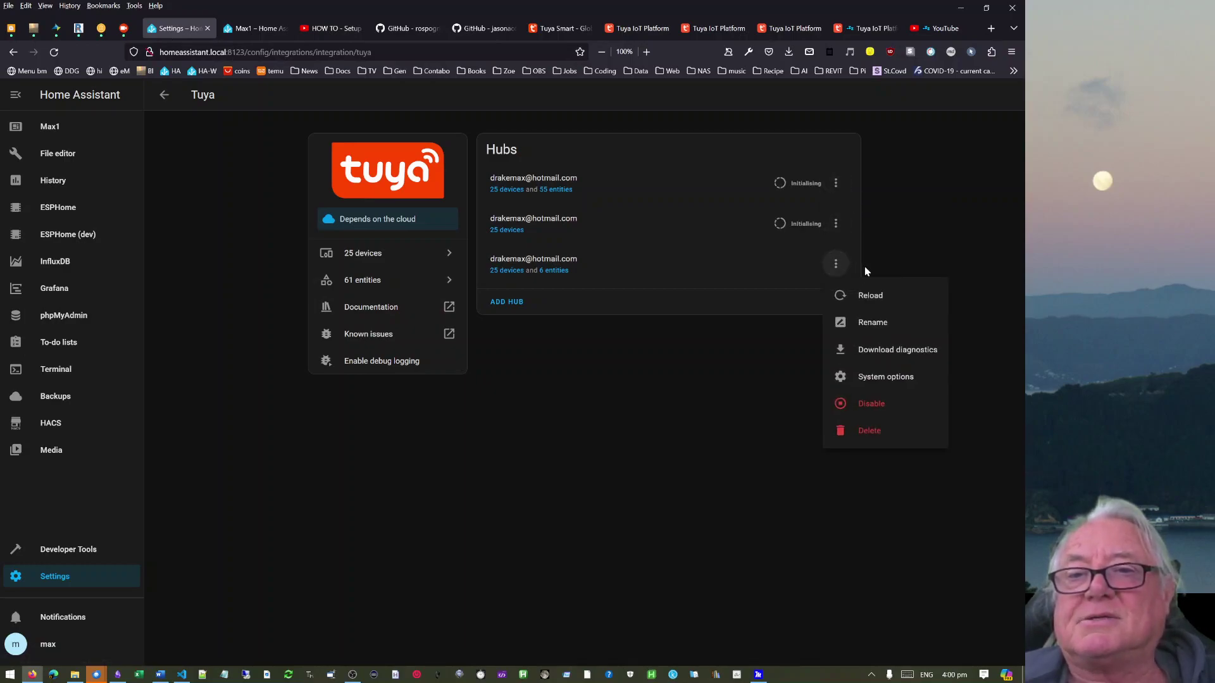
click(885, 297)
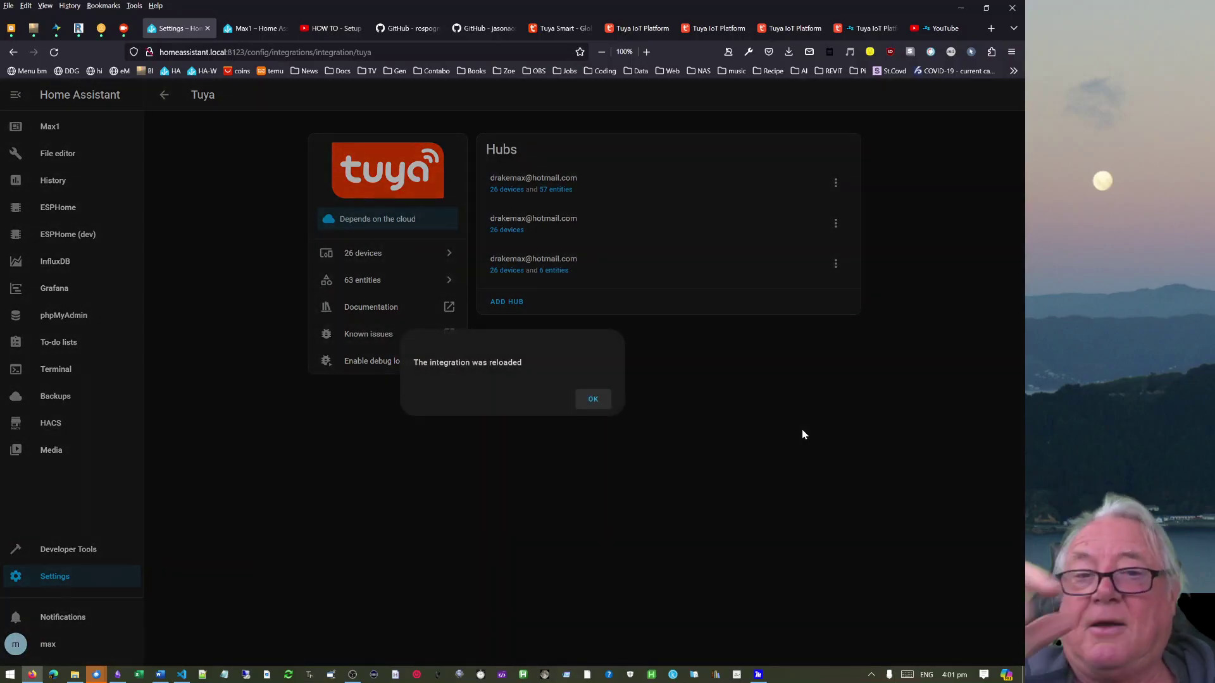
click(592, 402)
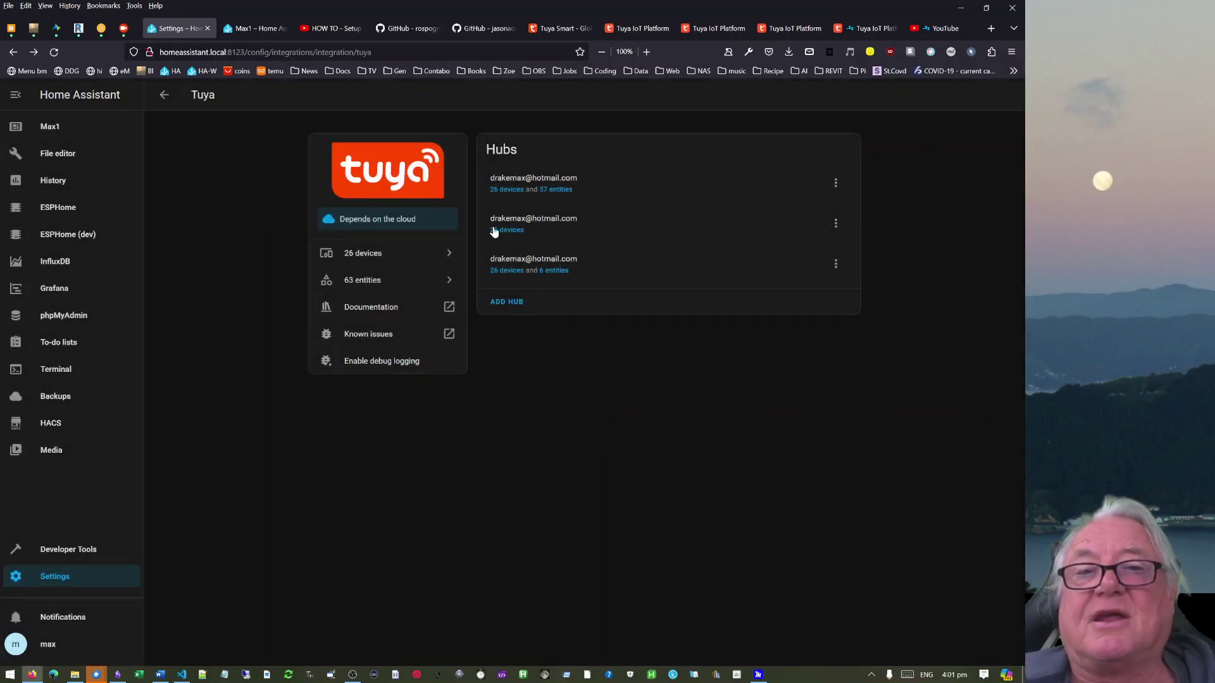
Open the pl2 device from the first hub's device list and add its Motion sensor card to the Max1 dashboard.
click(503, 190)
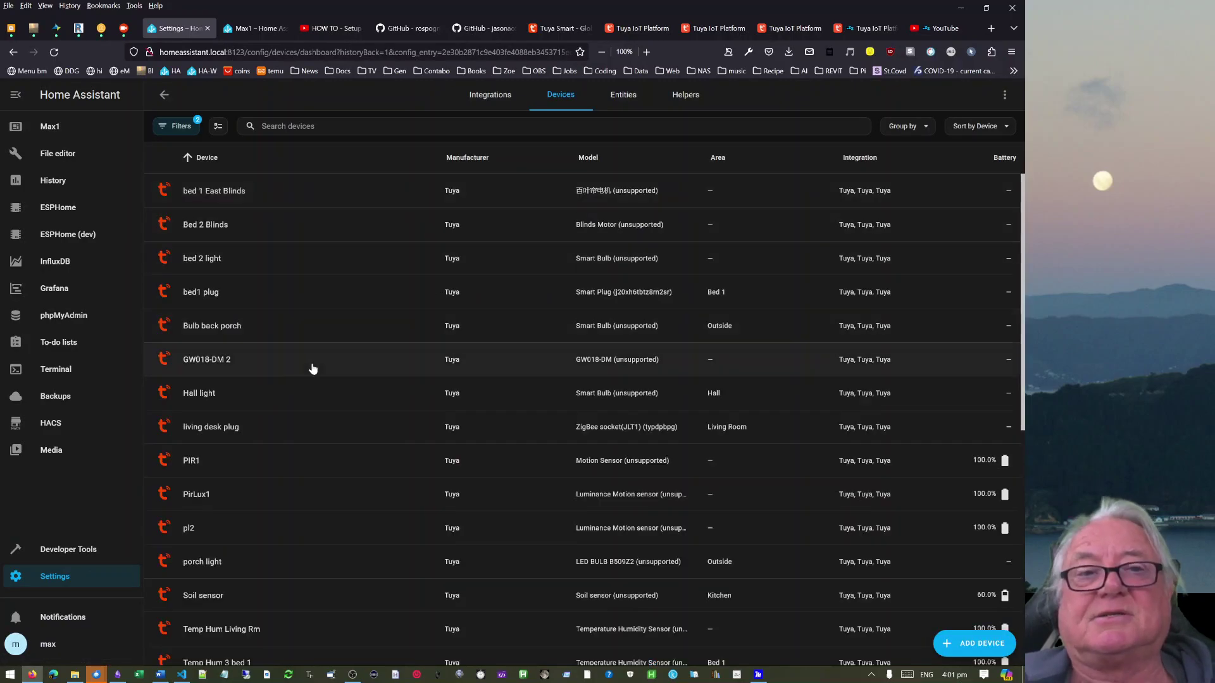
click(193, 535)
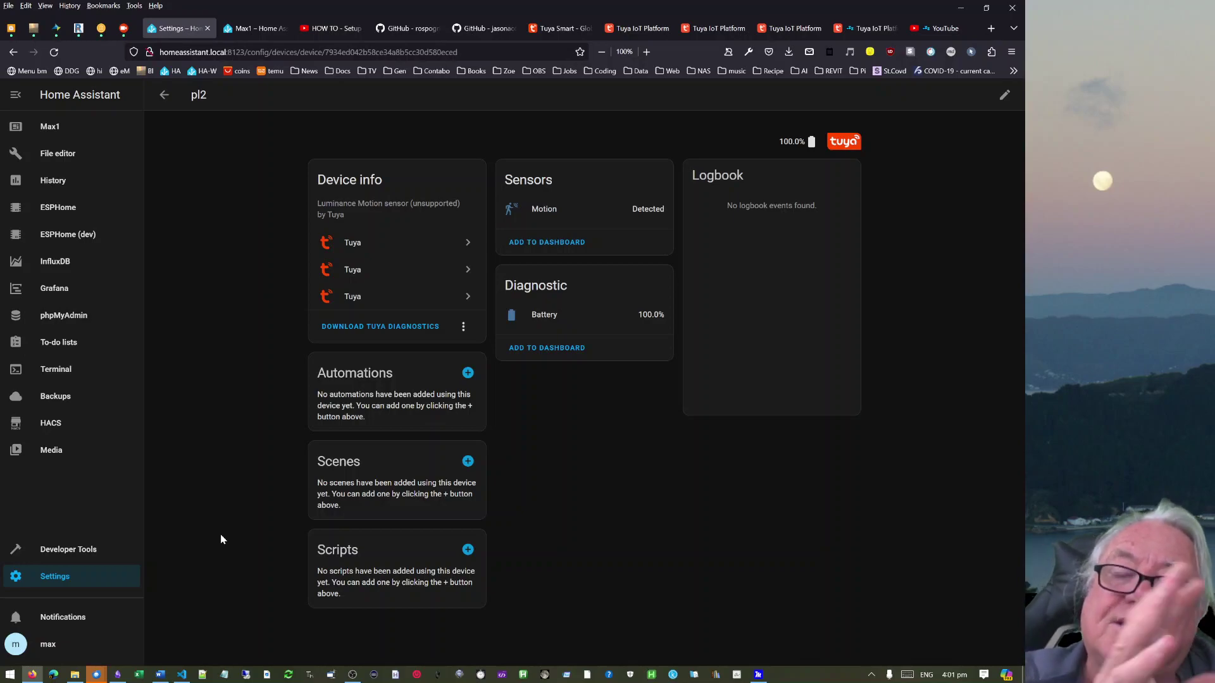
click(557, 243)
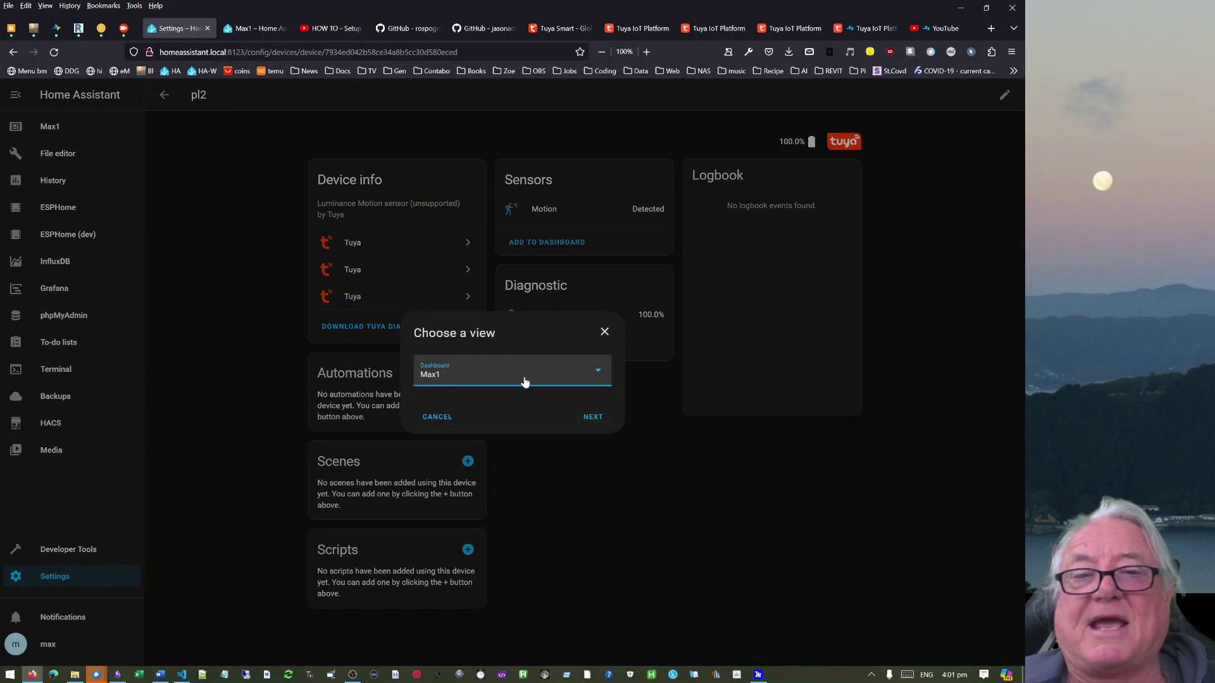
click(595, 418)
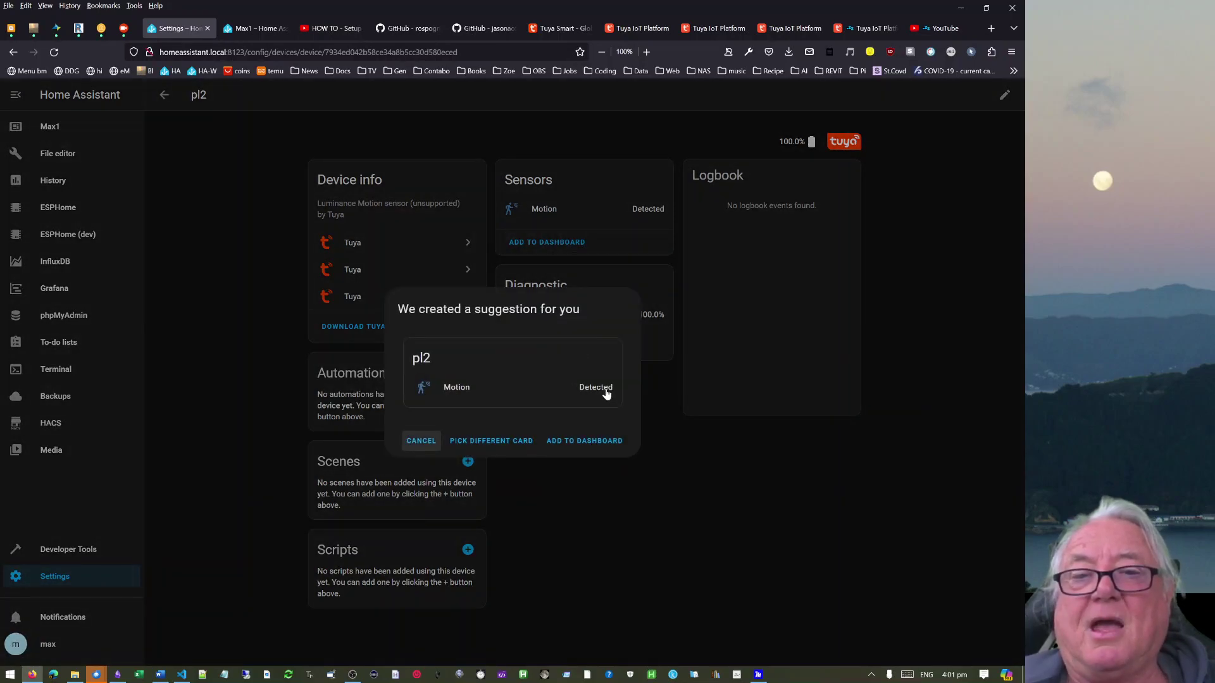
click(598, 441)
Add the pl2 device's Battery diagnostic card to the Max1 dashboard.
click(562, 348)
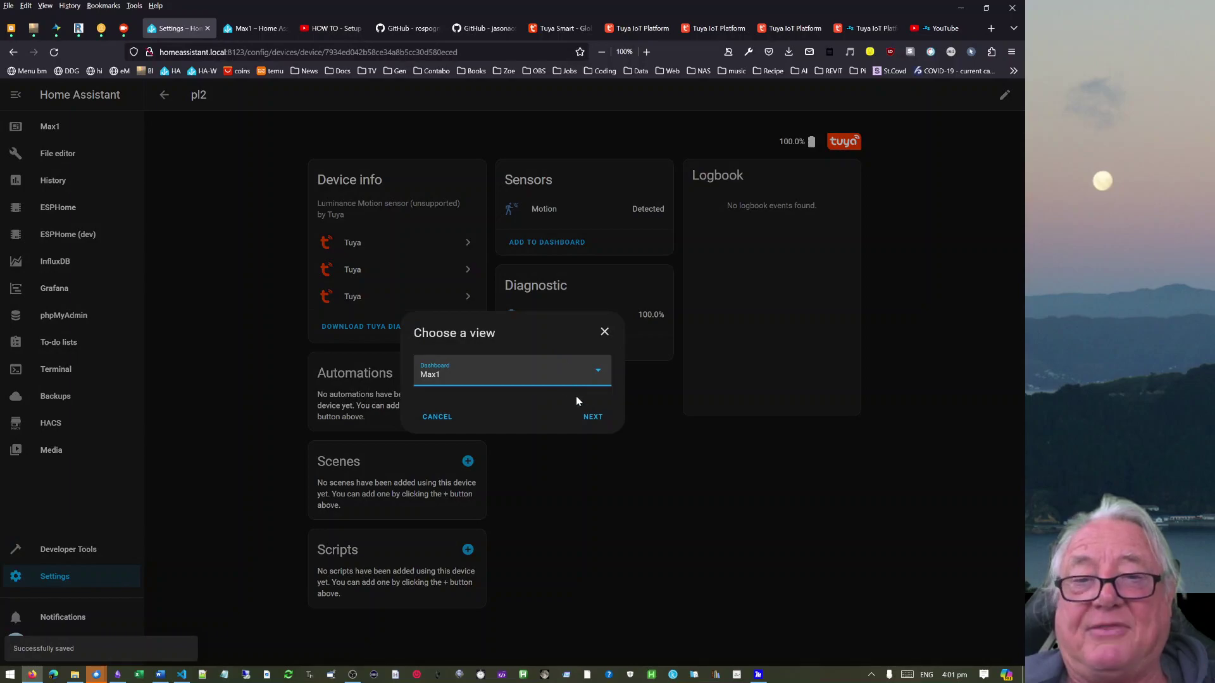
click(595, 418)
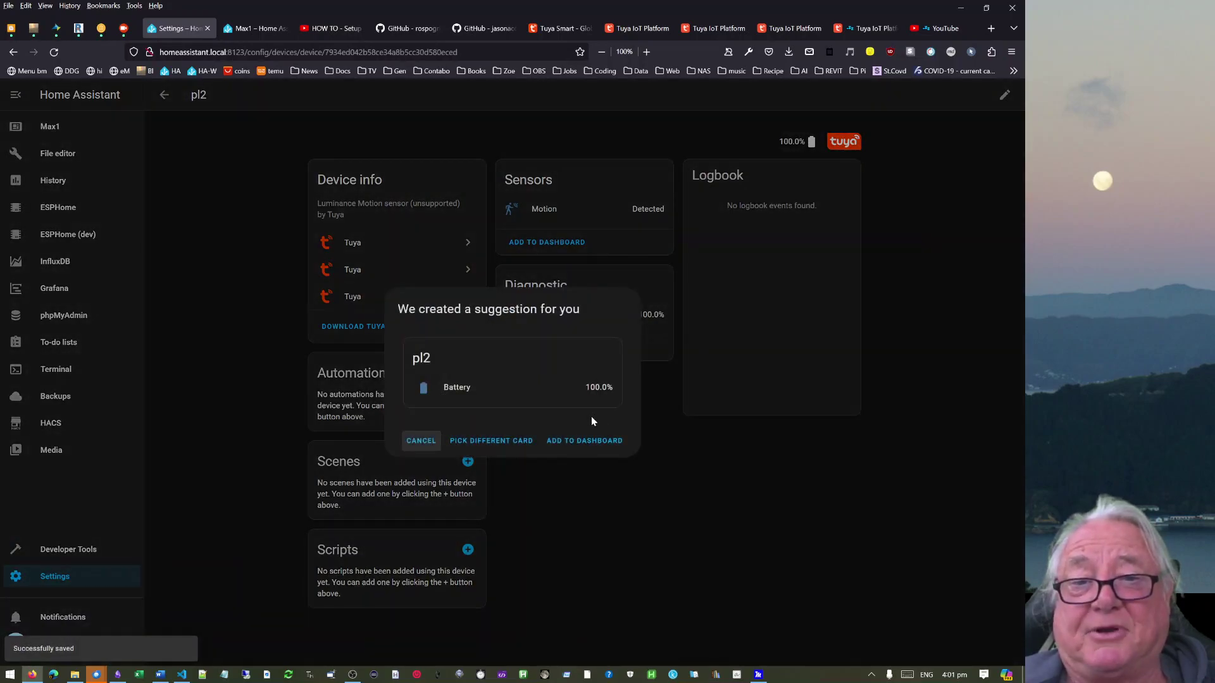
click(584, 435)
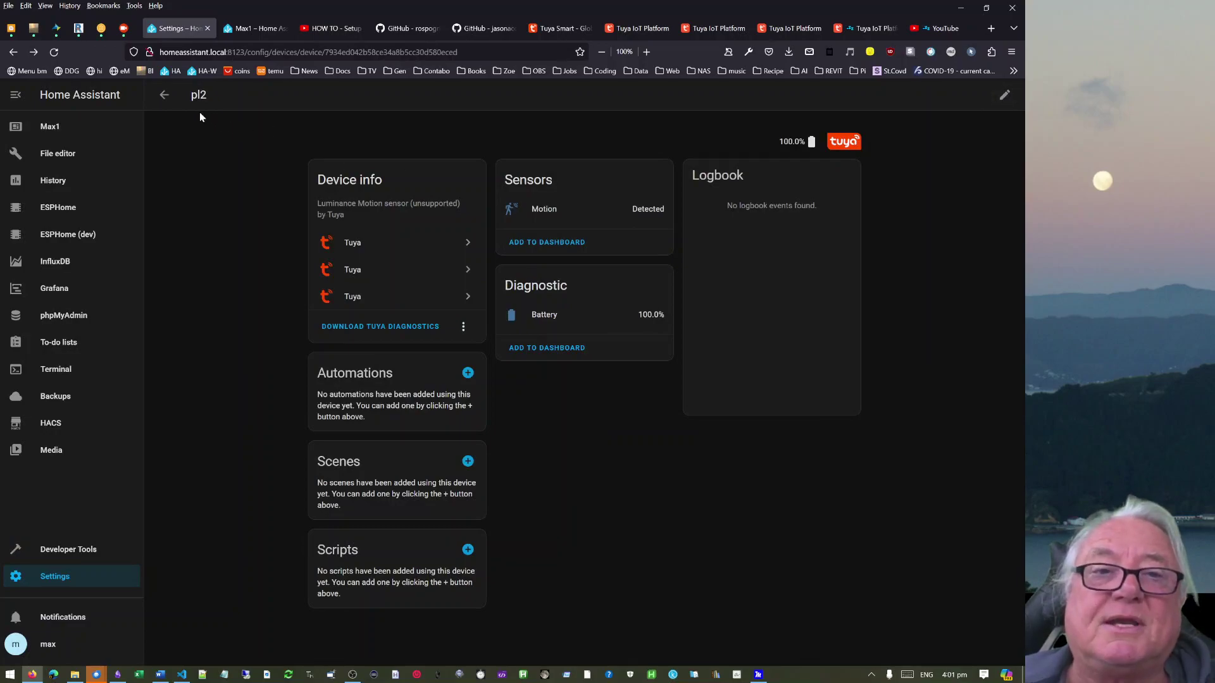
Open the Max1 dashboard, check the pl2 Motion and Battery cards, and put the dashboard into edit mode.
click(164, 94)
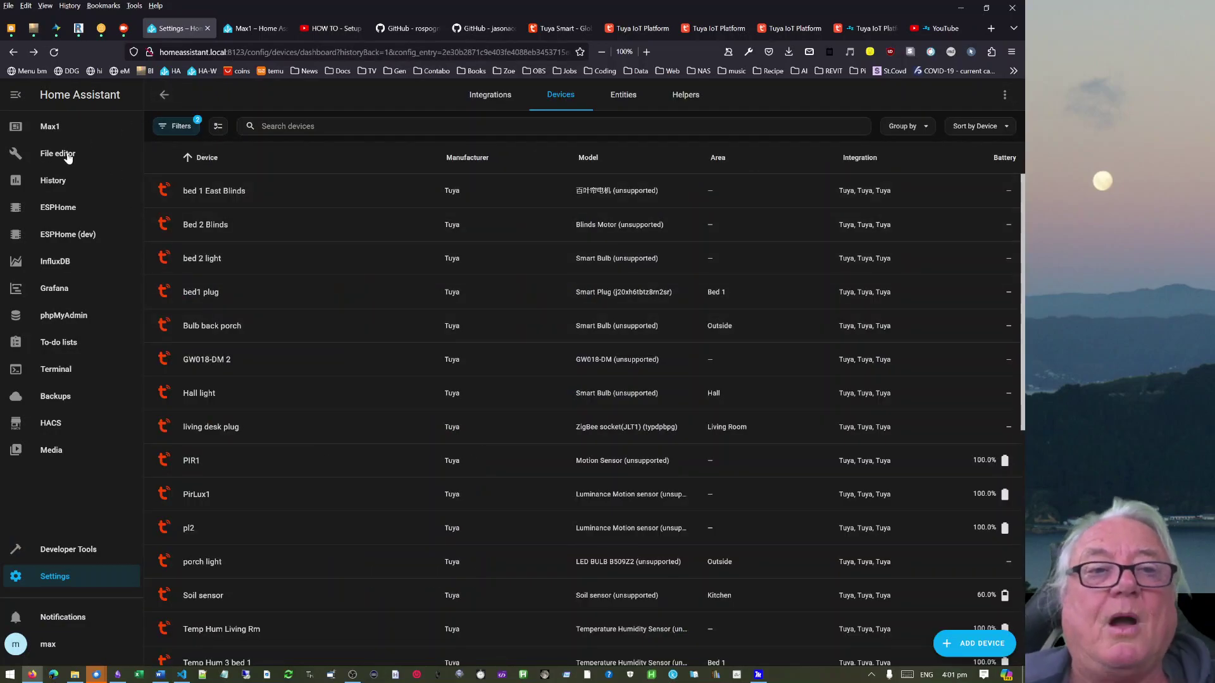
click(48, 126)
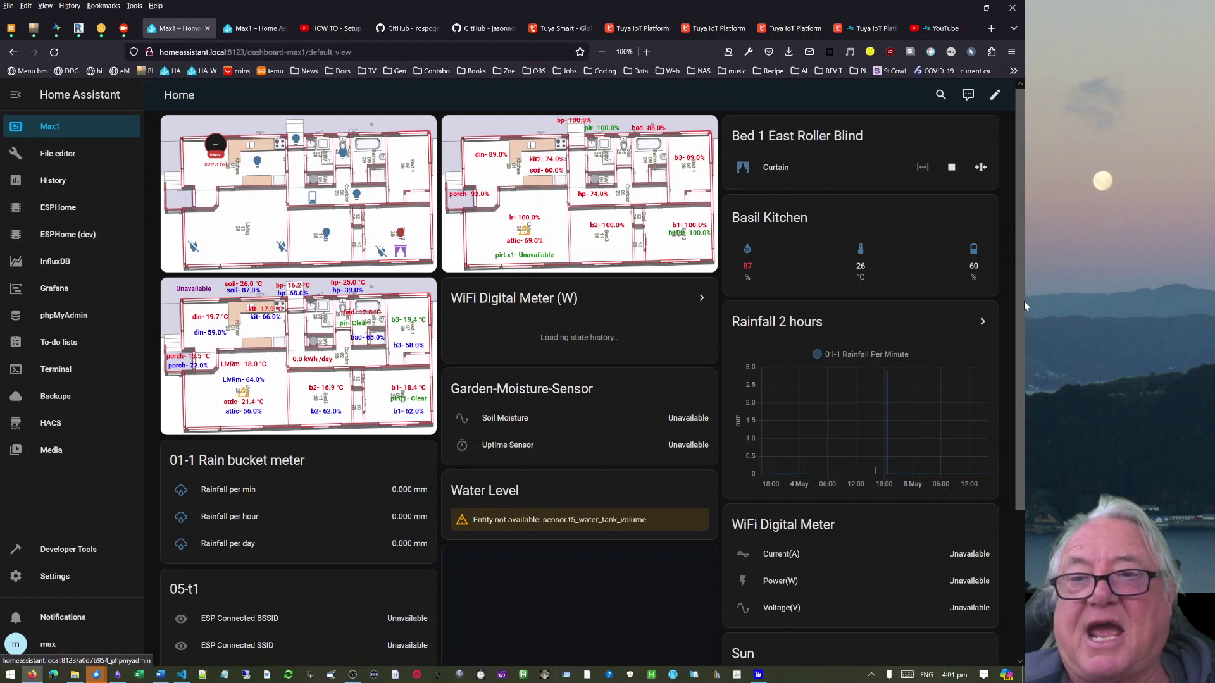
drag(1019, 344, 1026, 569)
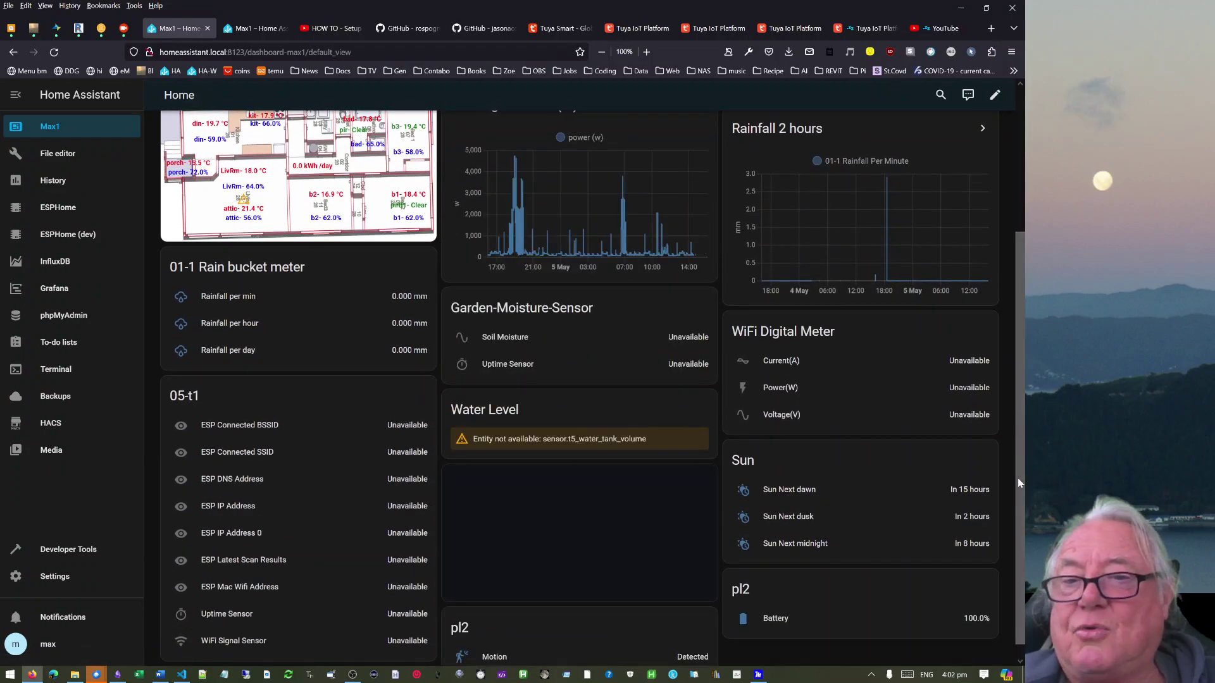
drag(1017, 477, 1024, 569)
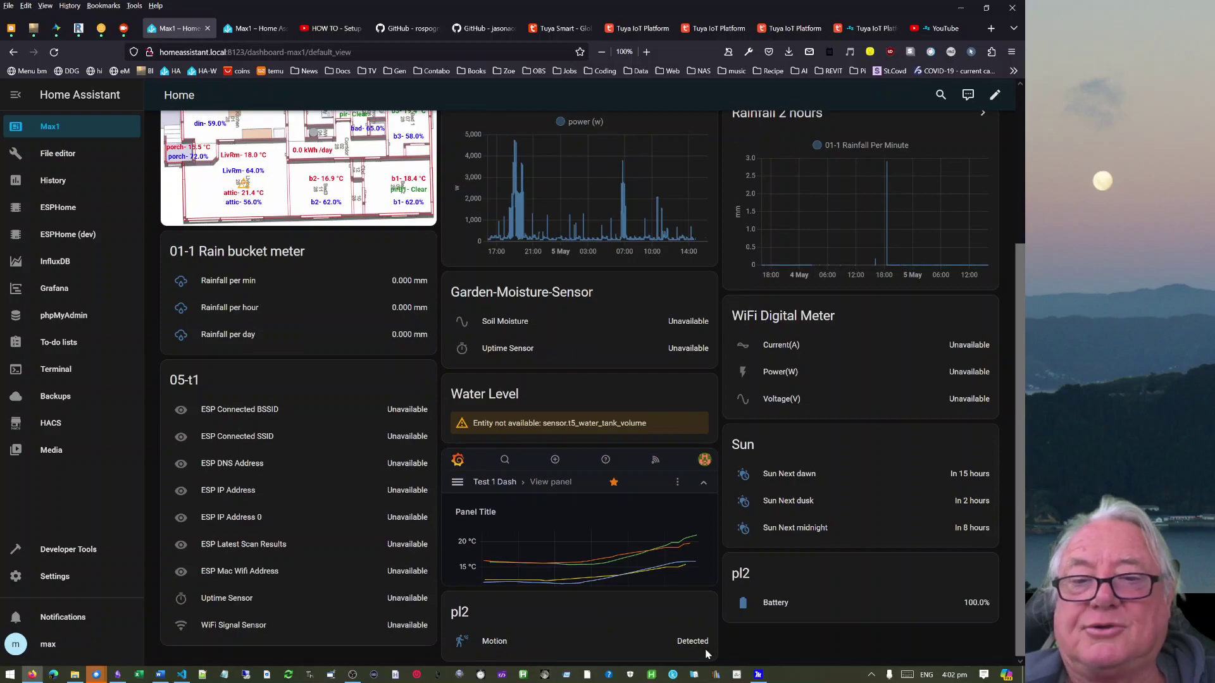
click(995, 94)
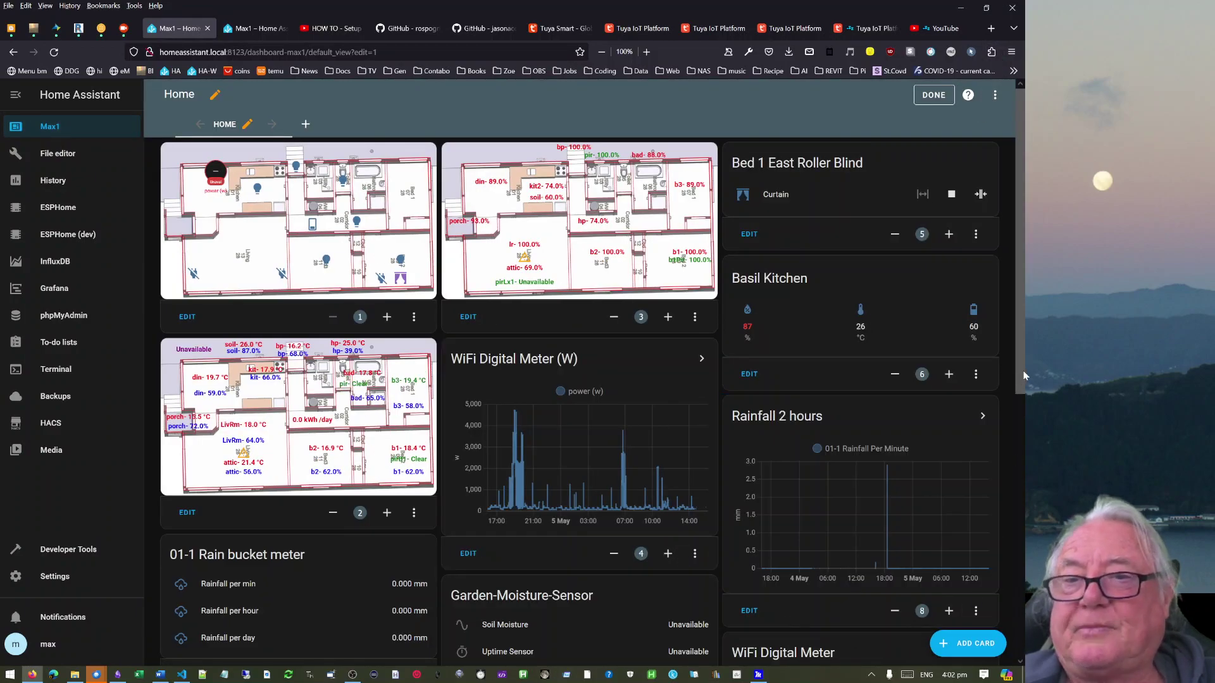
Show the pl2 Motion card's code, select its entity ID binary_sensor.pl2_motion, and save the card.
scroll(1003, 545, down, 8)
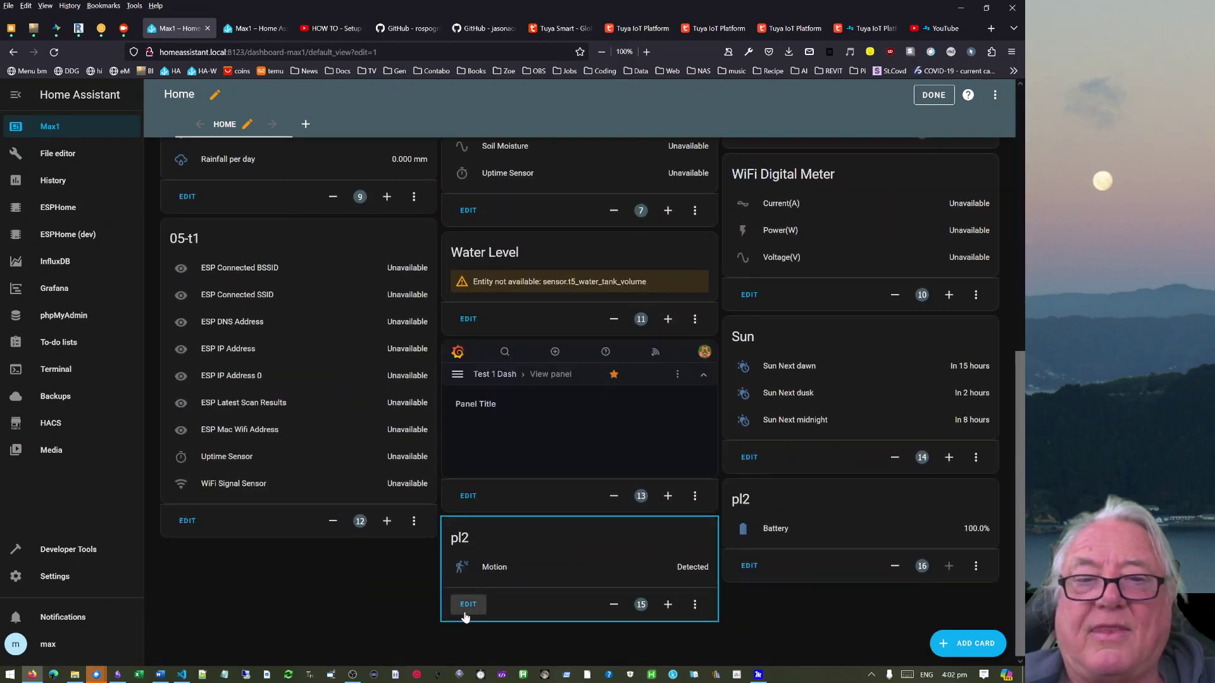
click(468, 606)
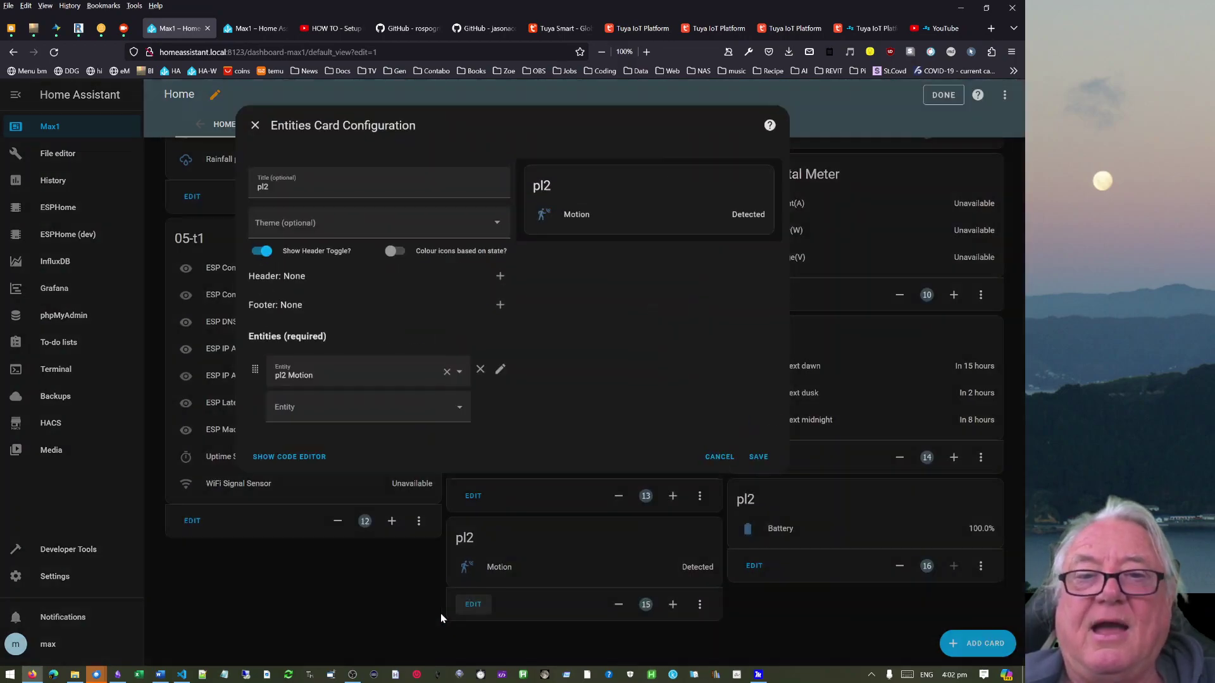
click(285, 456)
drag(426, 197, 315, 197)
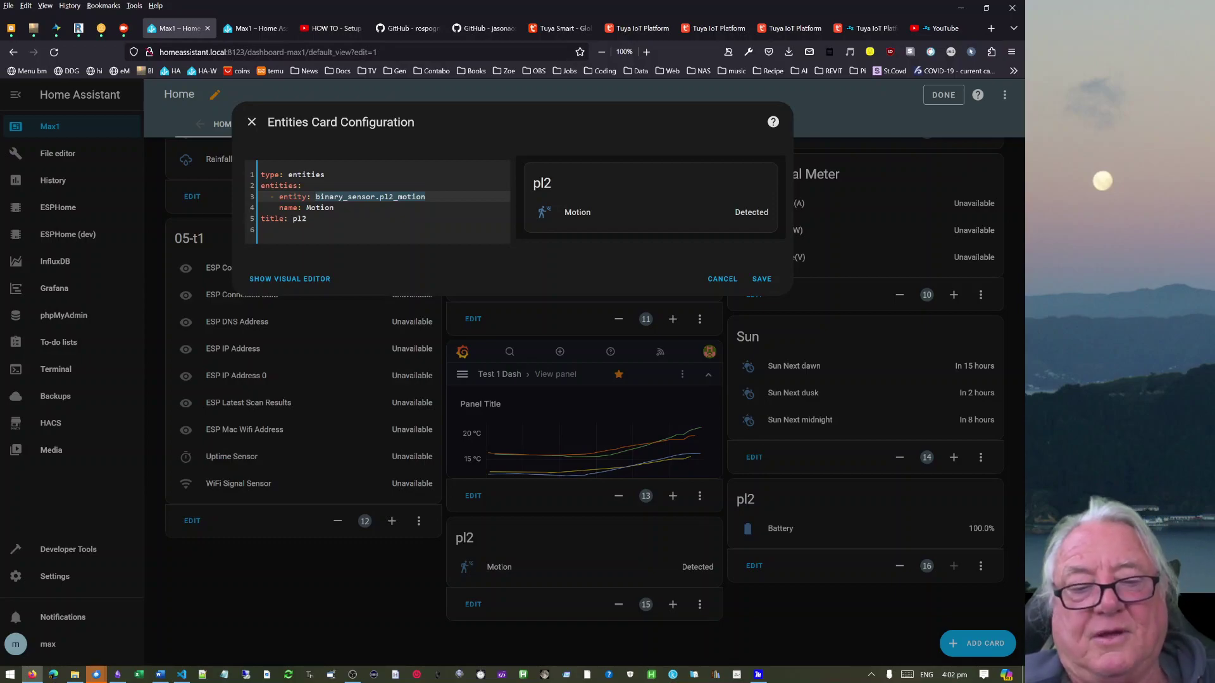
click(762, 281)
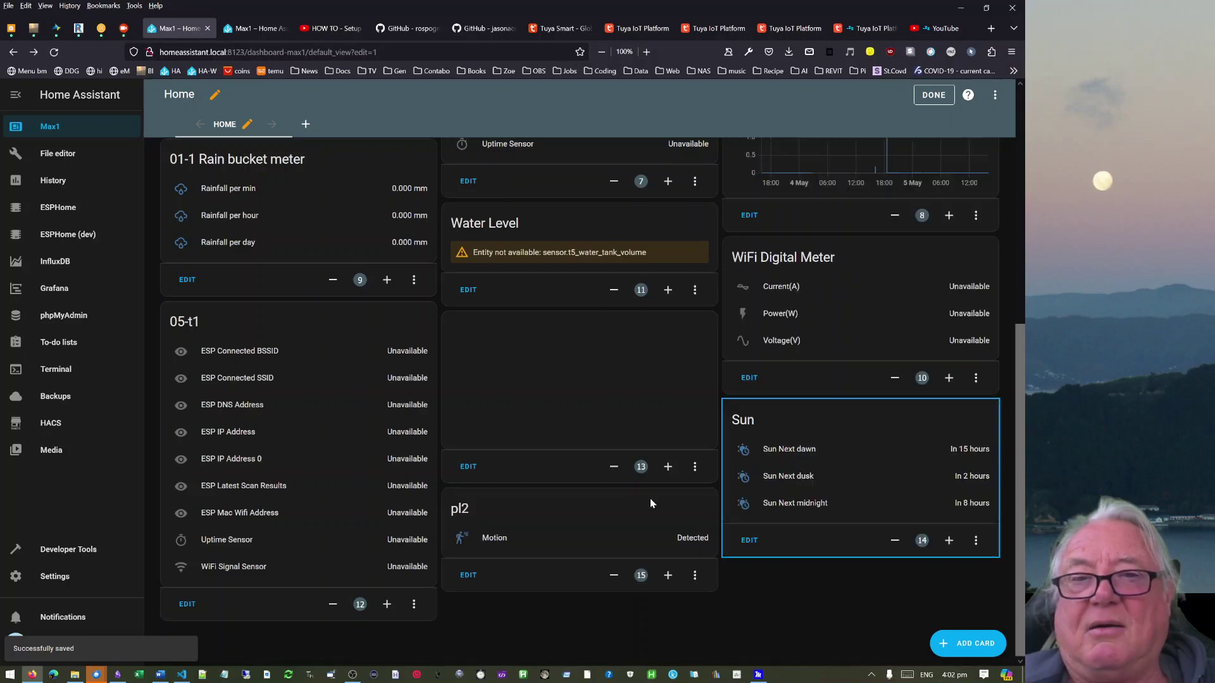
Show the pl2 Battery card's code, copy its entity ID sensor.pl2_battery, and save the card.
scroll(1024, 484, down, 3)
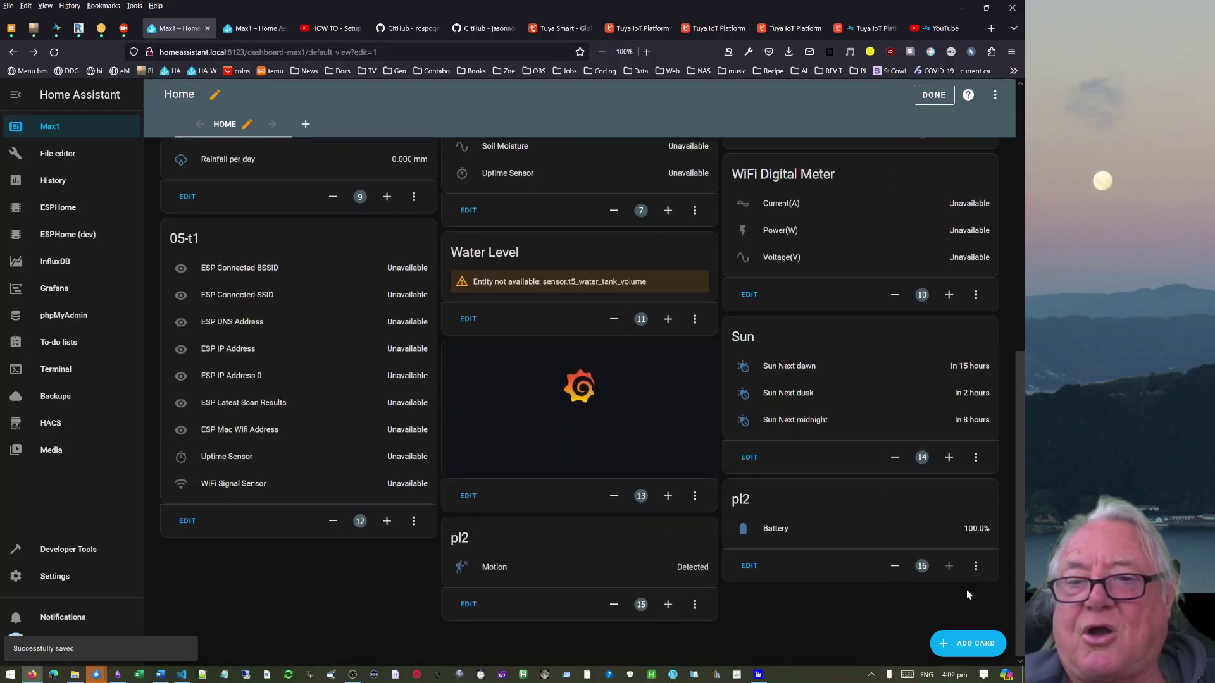
click(750, 567)
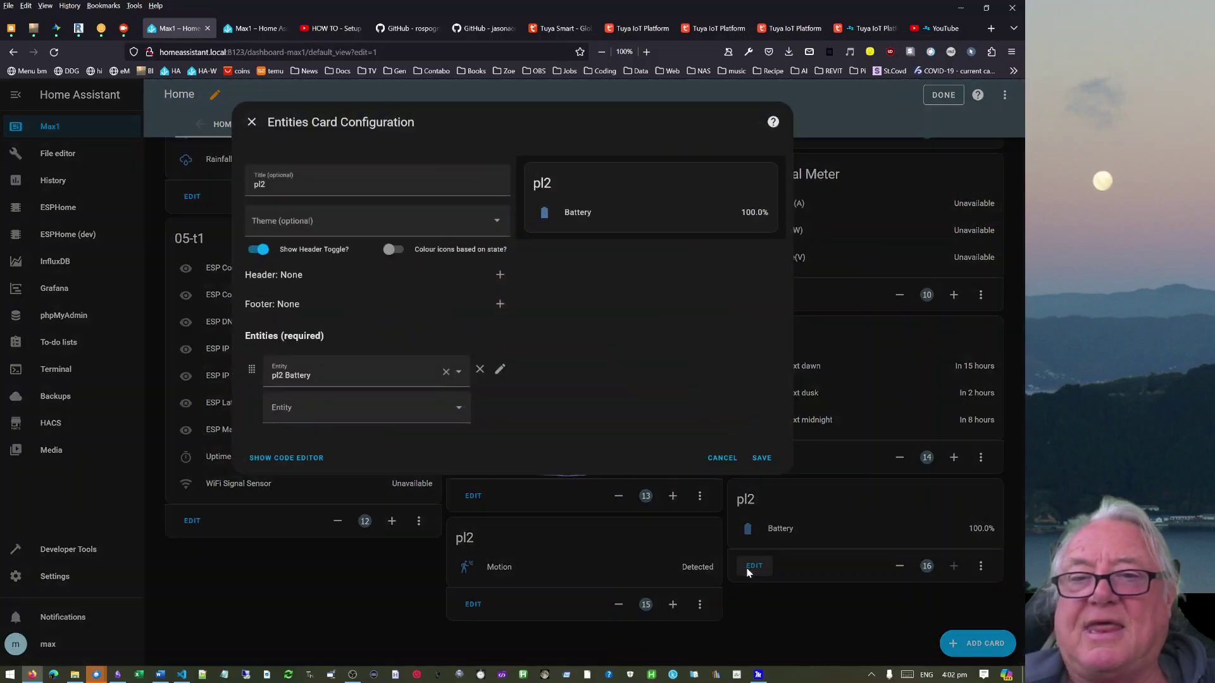
click(291, 462)
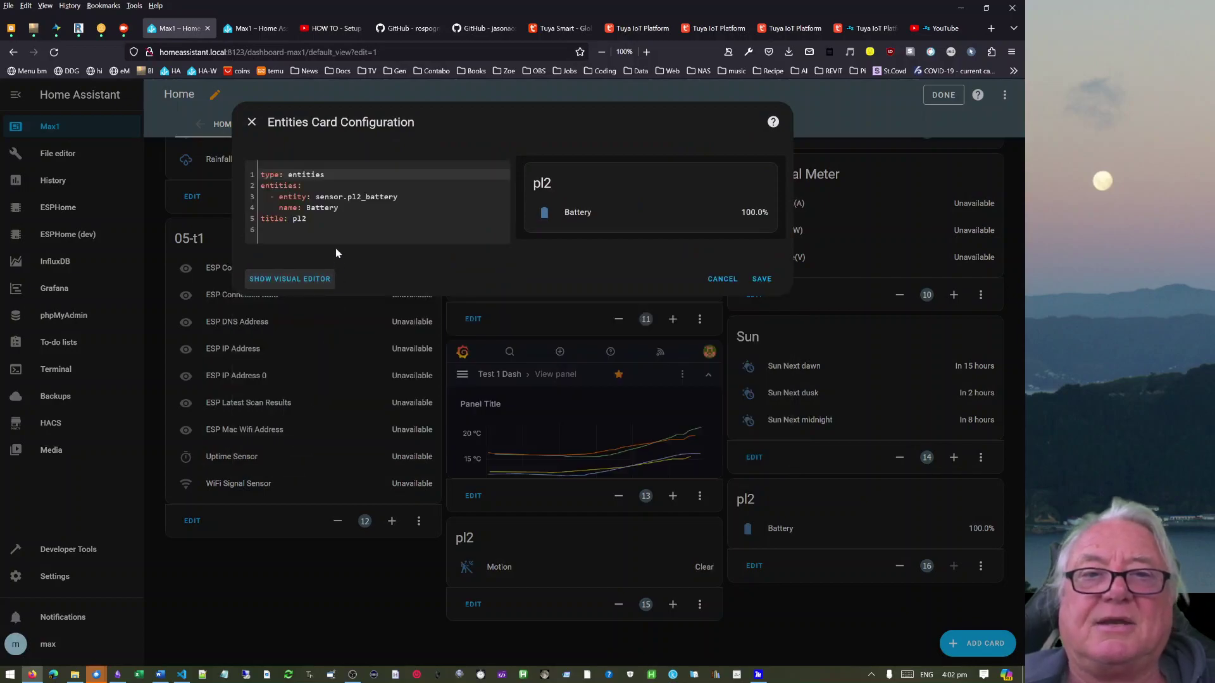
drag(398, 197, 316, 197)
key(super+c)
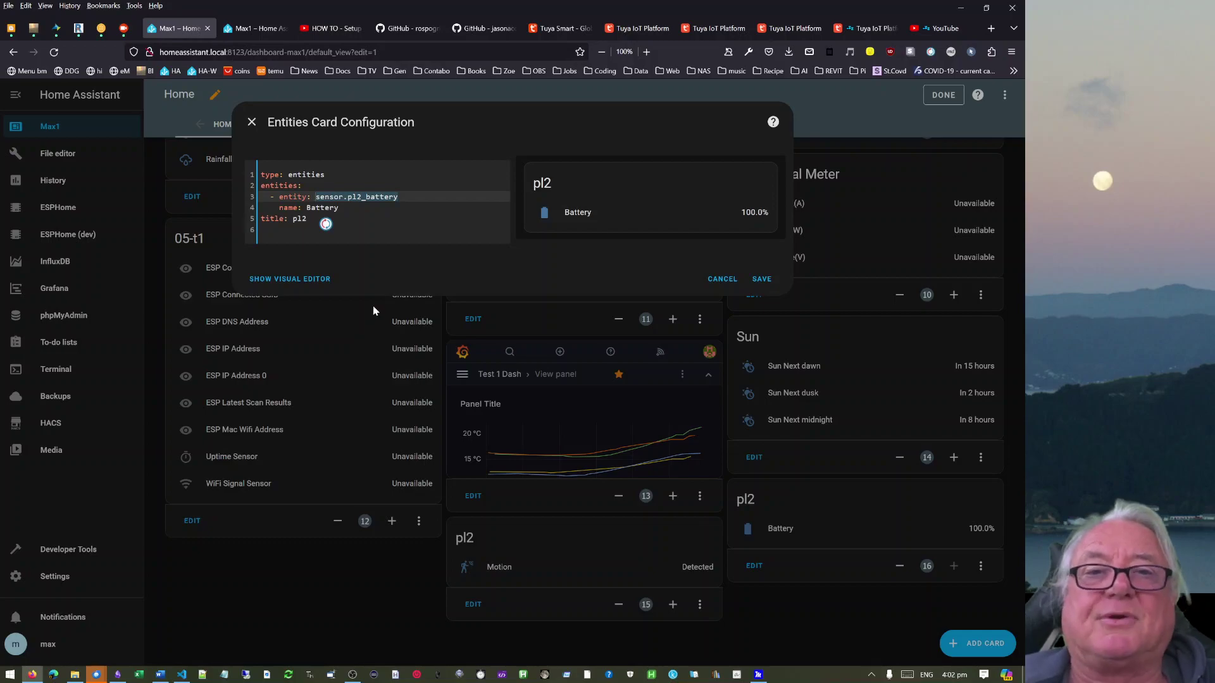
click(762, 279)
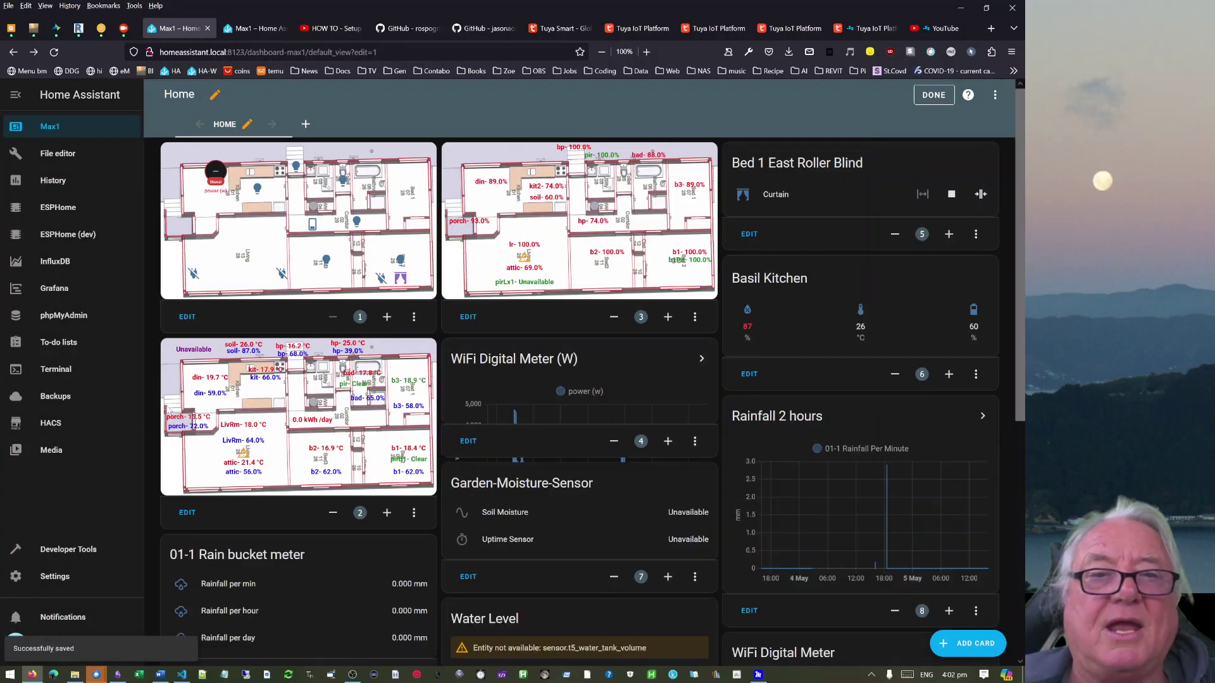
In the code of the temperature and humidity floor-plan card, change the 'pirLx2- ' label's prefix to 'pl2- '.
click(190, 514)
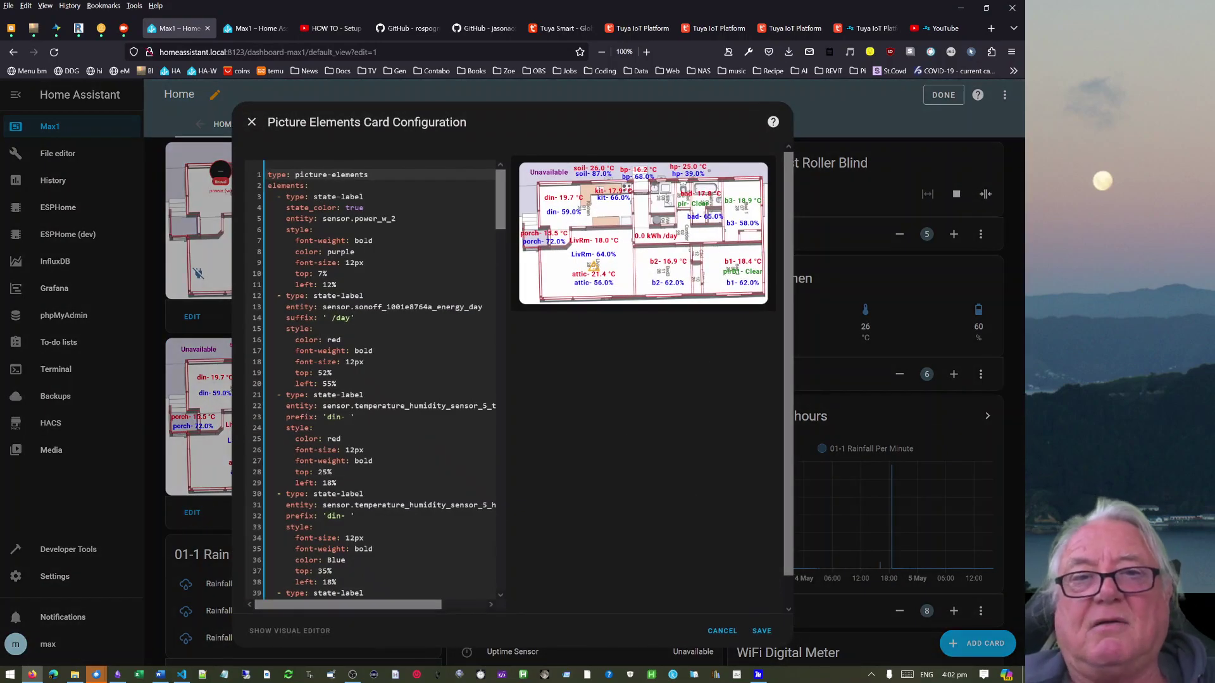
scroll(496, 228, down, 10)
drag(500, 344, 503, 522)
drag(286, 336, 400, 488)
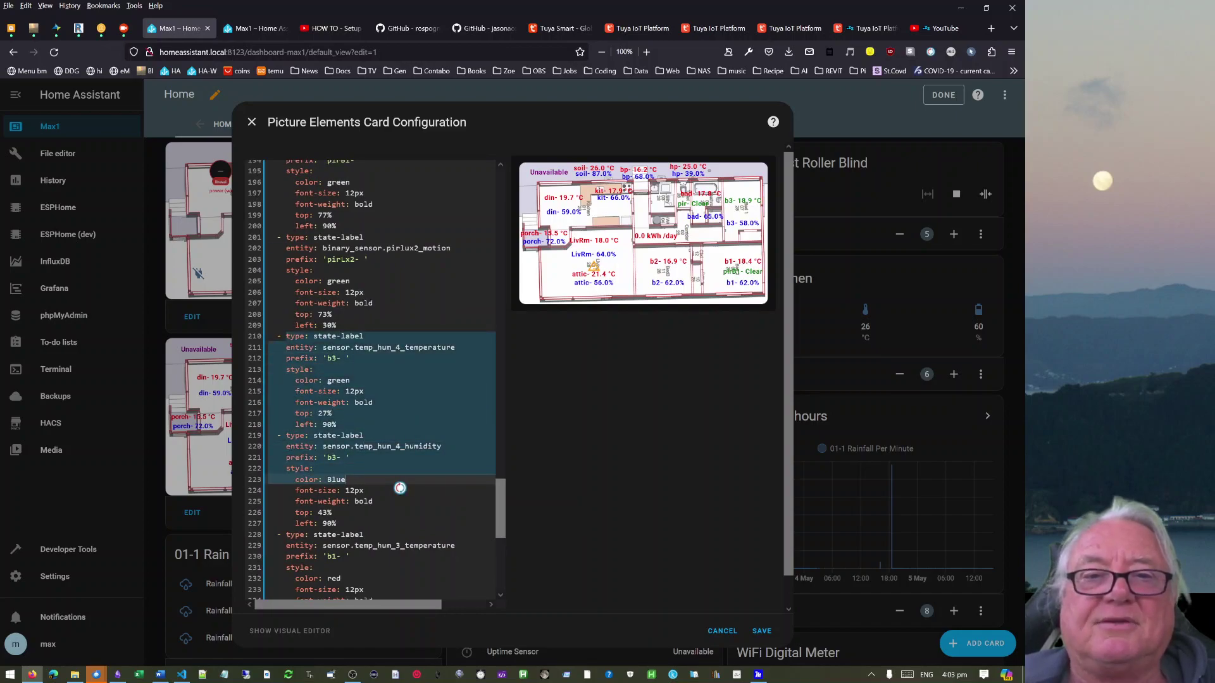
click(336, 260)
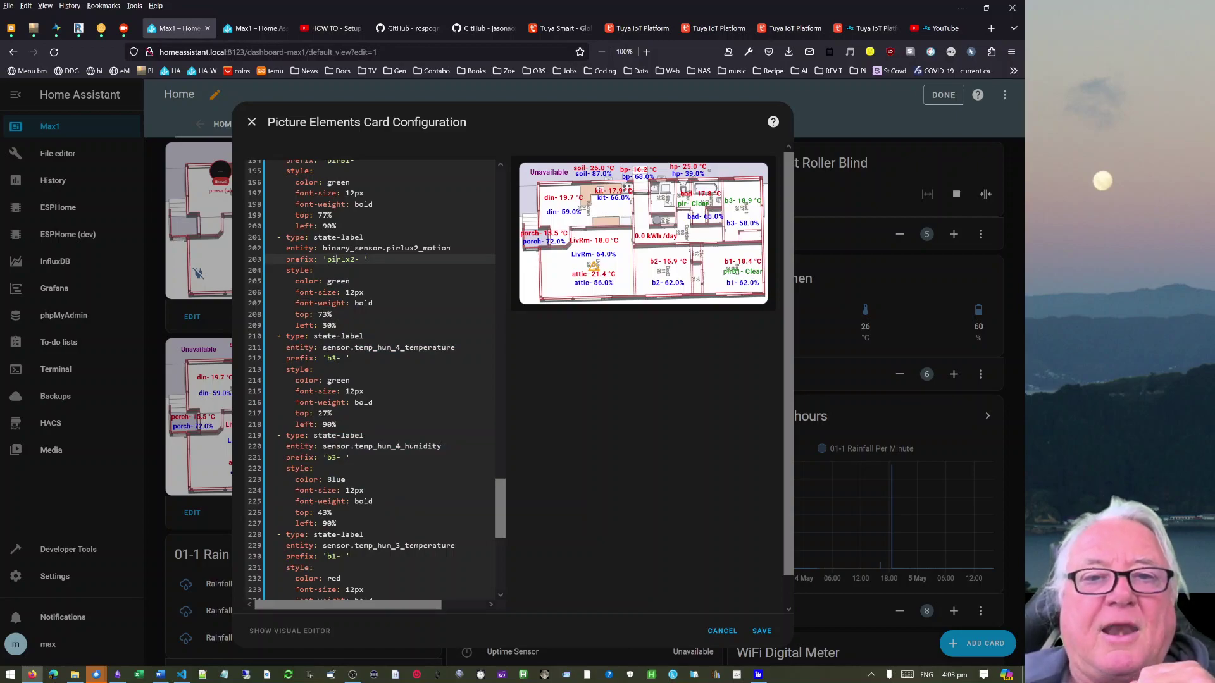
double_click(336, 260)
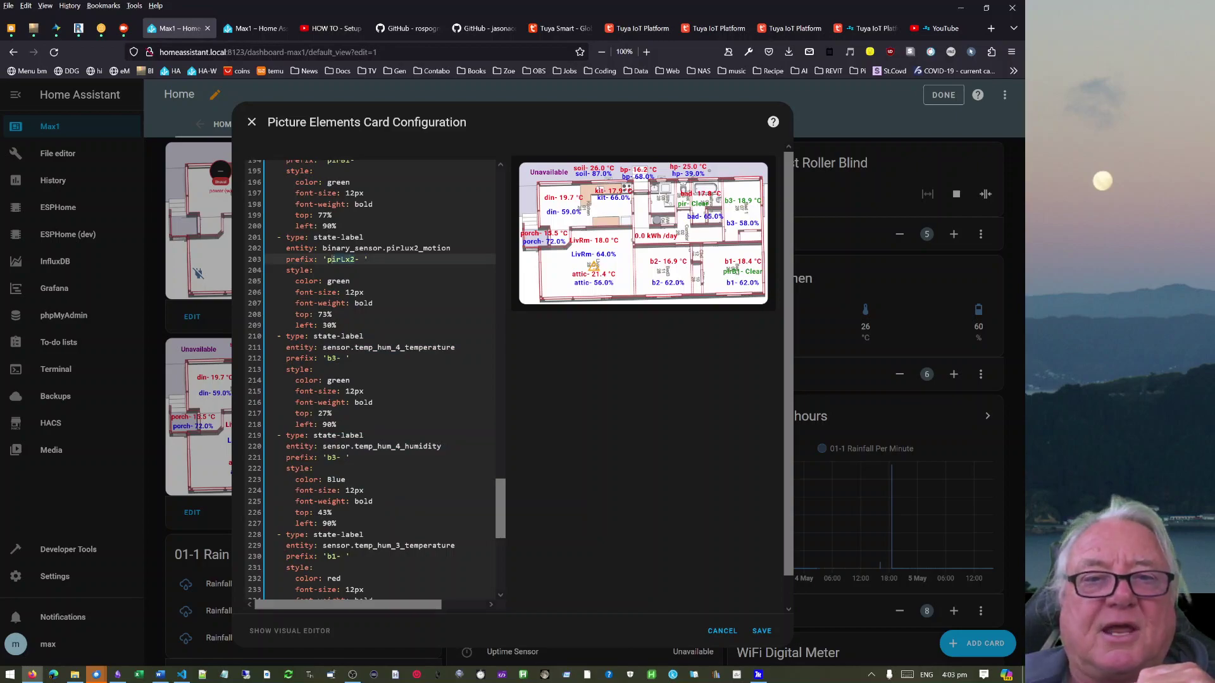
text(pl2)
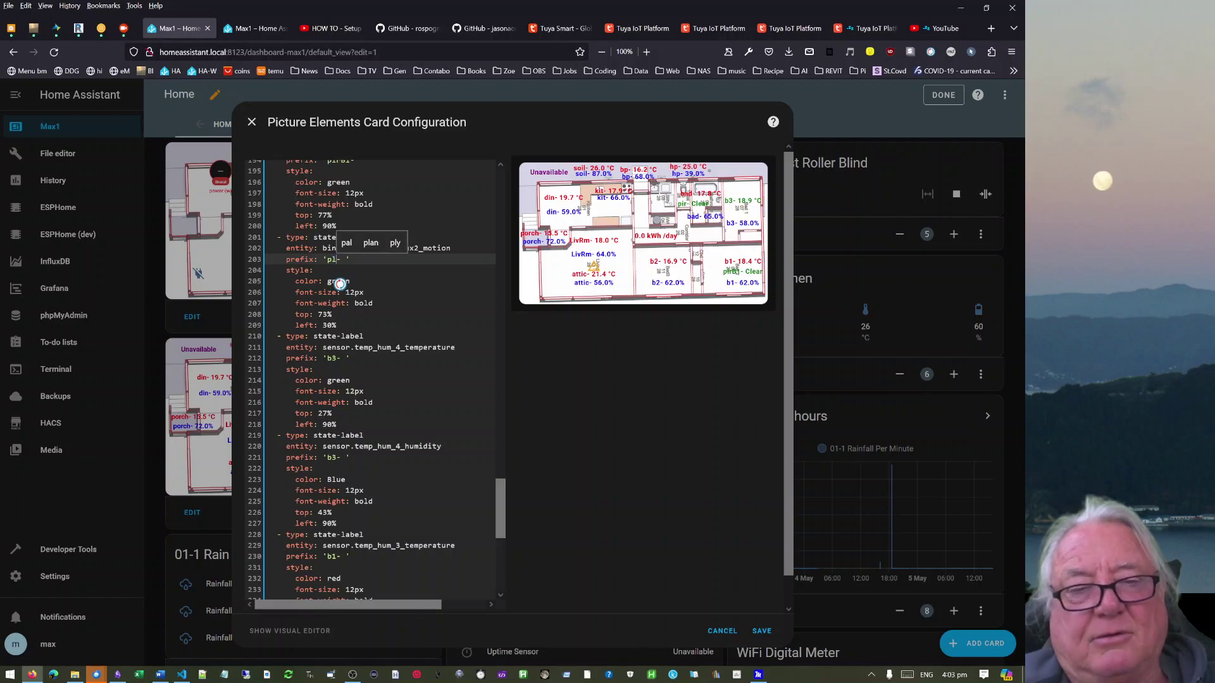
click(349, 281)
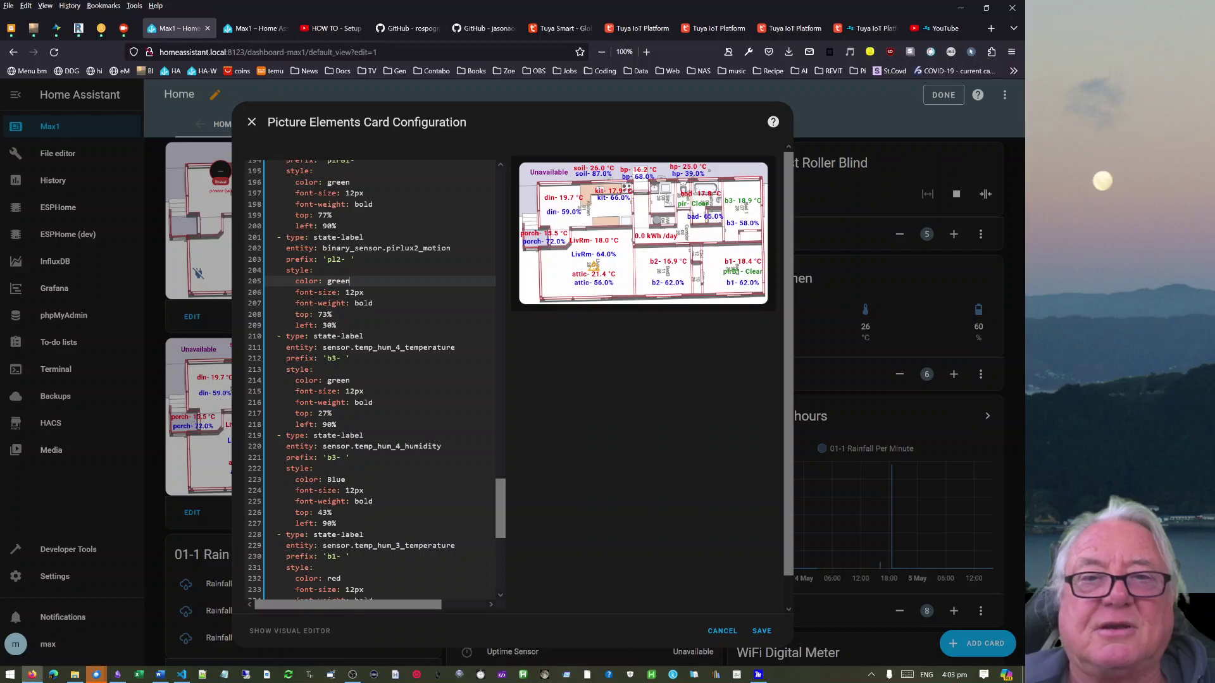
Replace the 'pl2- ' label's entity with binary_sensor.pl2_motion in the temperature and humidity floor-plan card and save the card.
drag(450, 248, 400, 248)
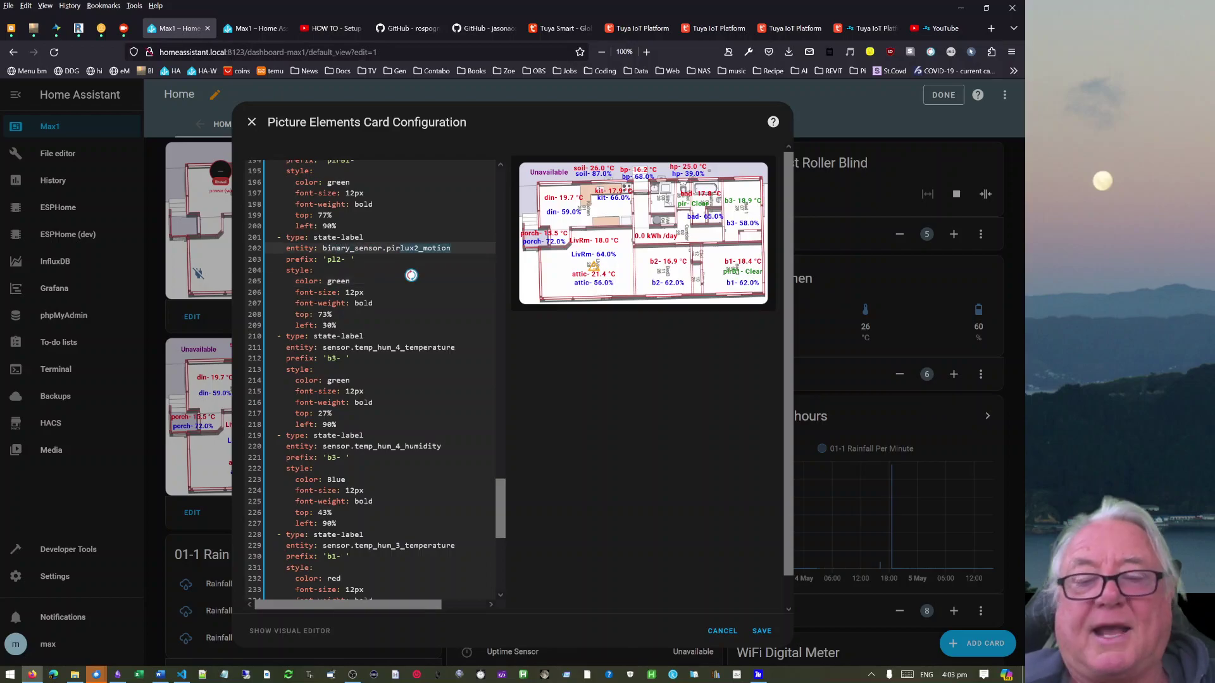
key(BackSpace)
key(BackSpace)
key(BackSpace)
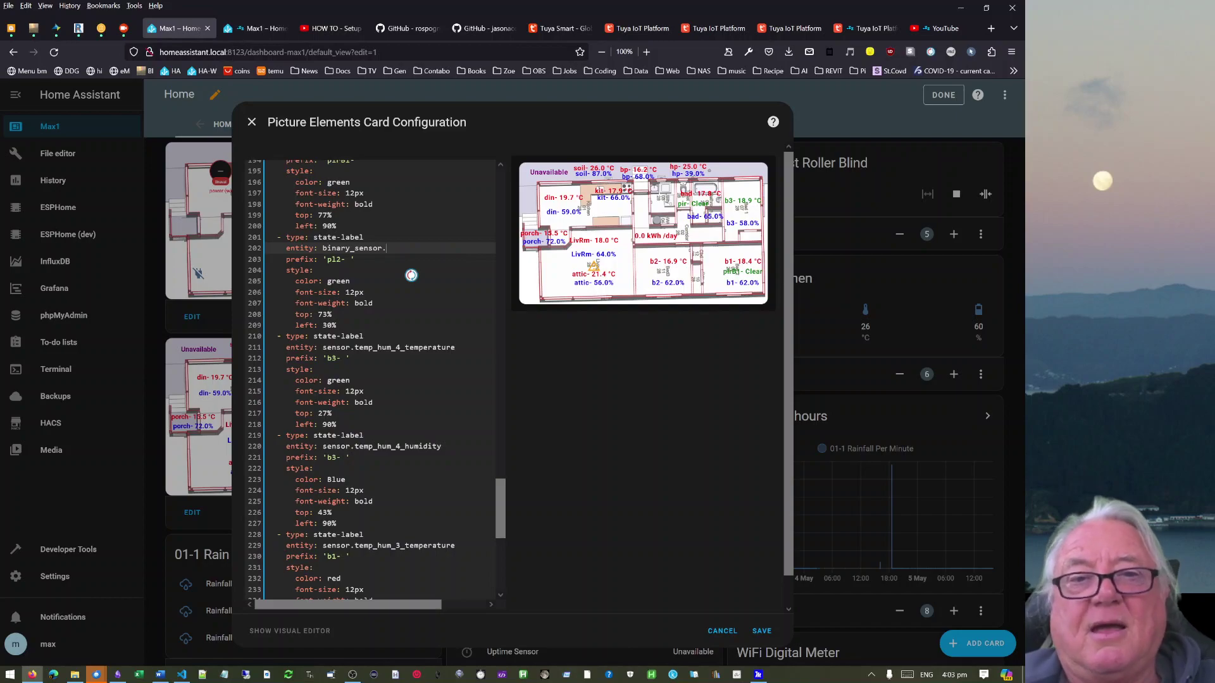
text(p)
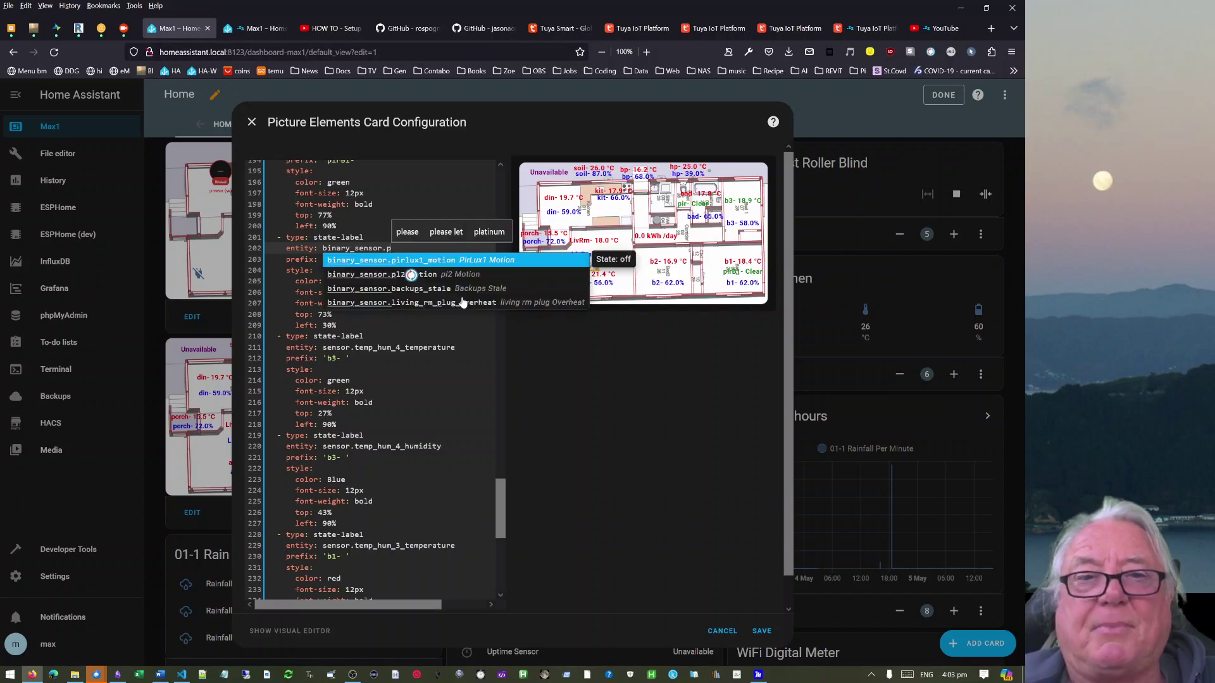
click(360, 280)
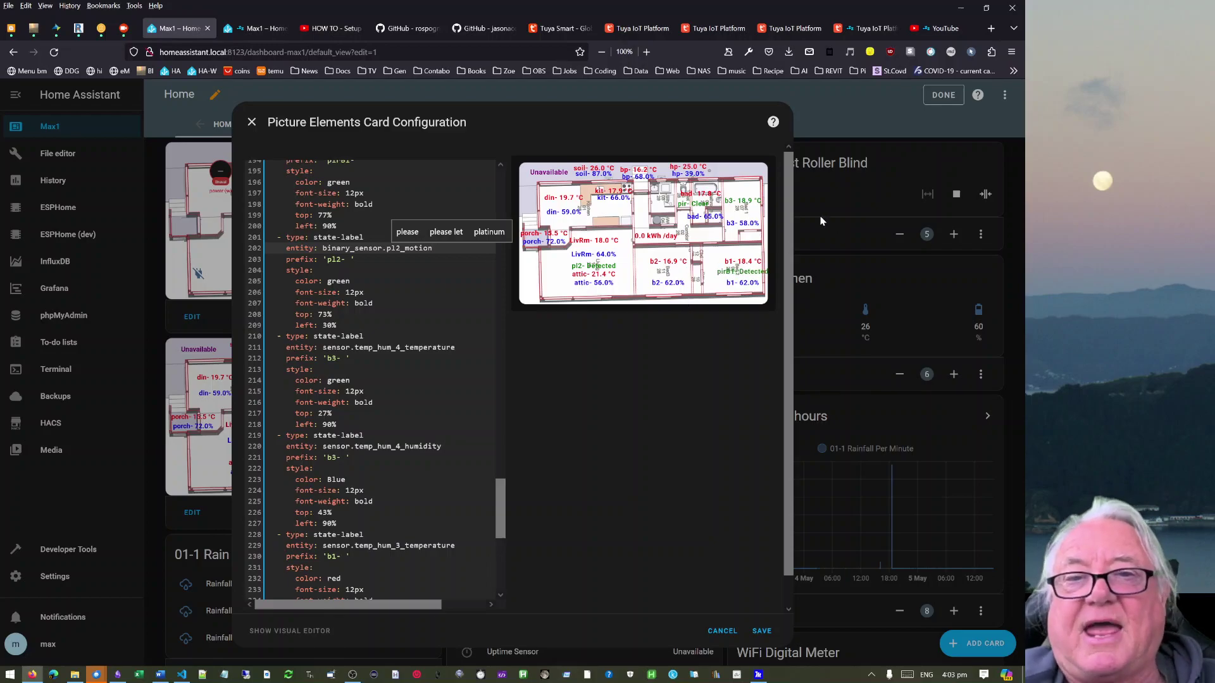
click(763, 632)
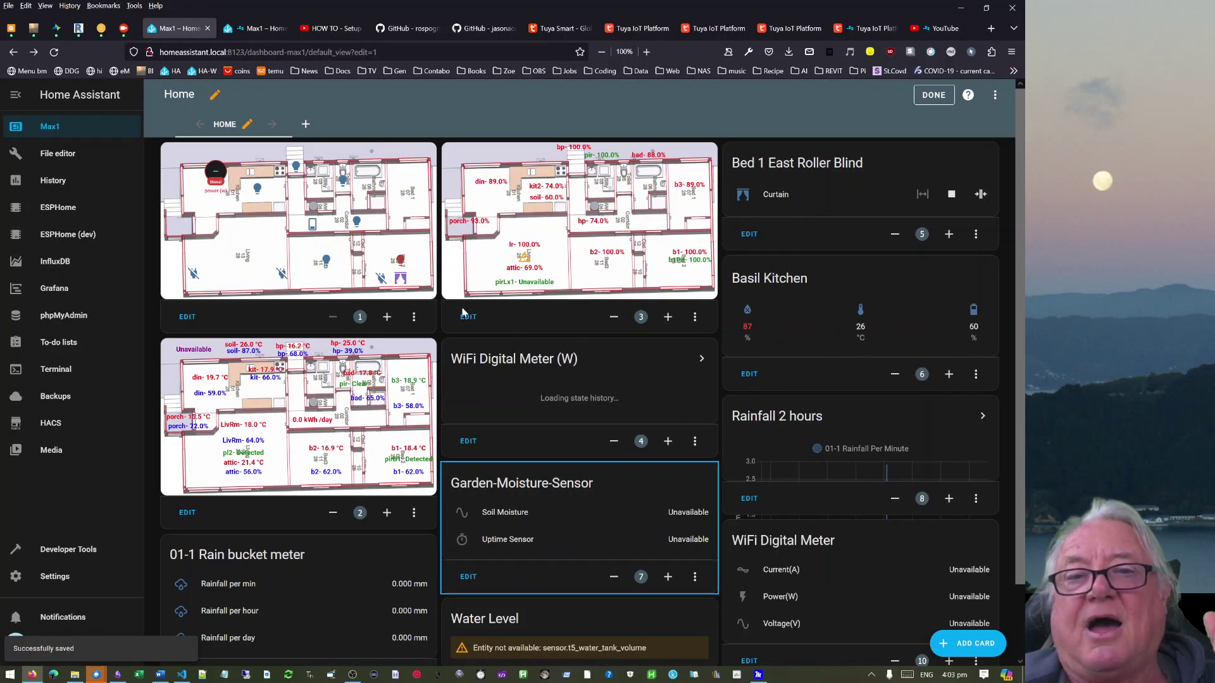
Open the code of the battery floor-plan card and change the 'pirLx2- ' label's prefix to 'pl2- '.
click(469, 318)
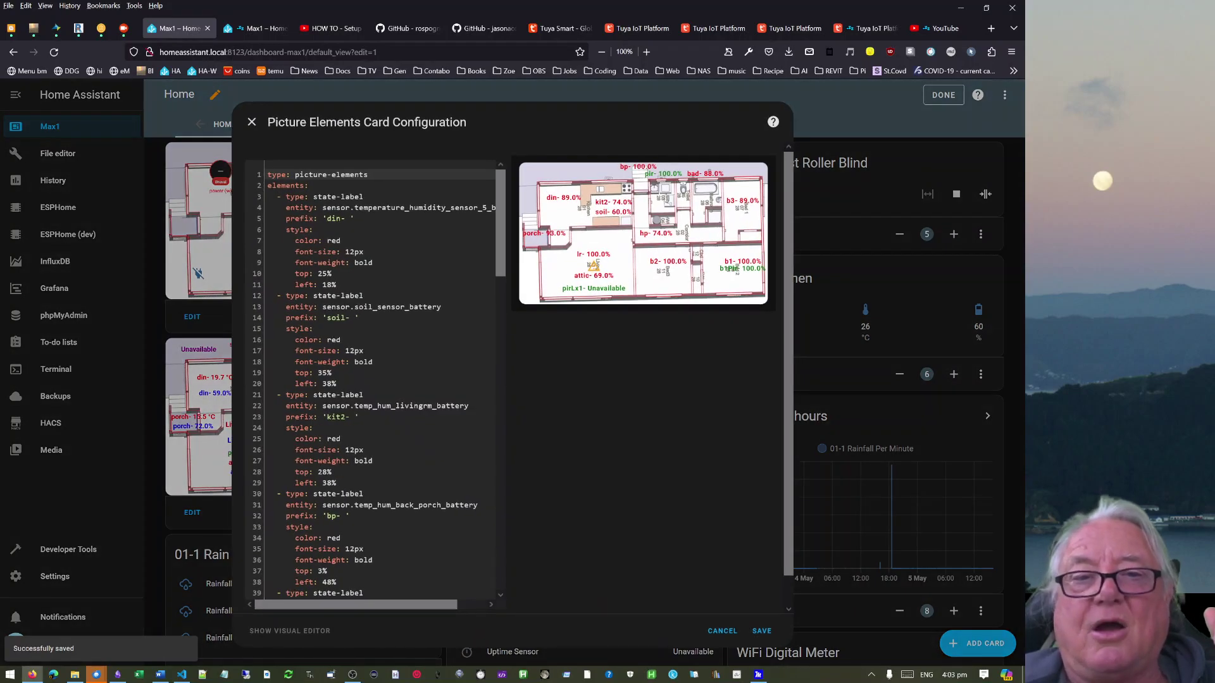
drag(505, 246, 524, 559)
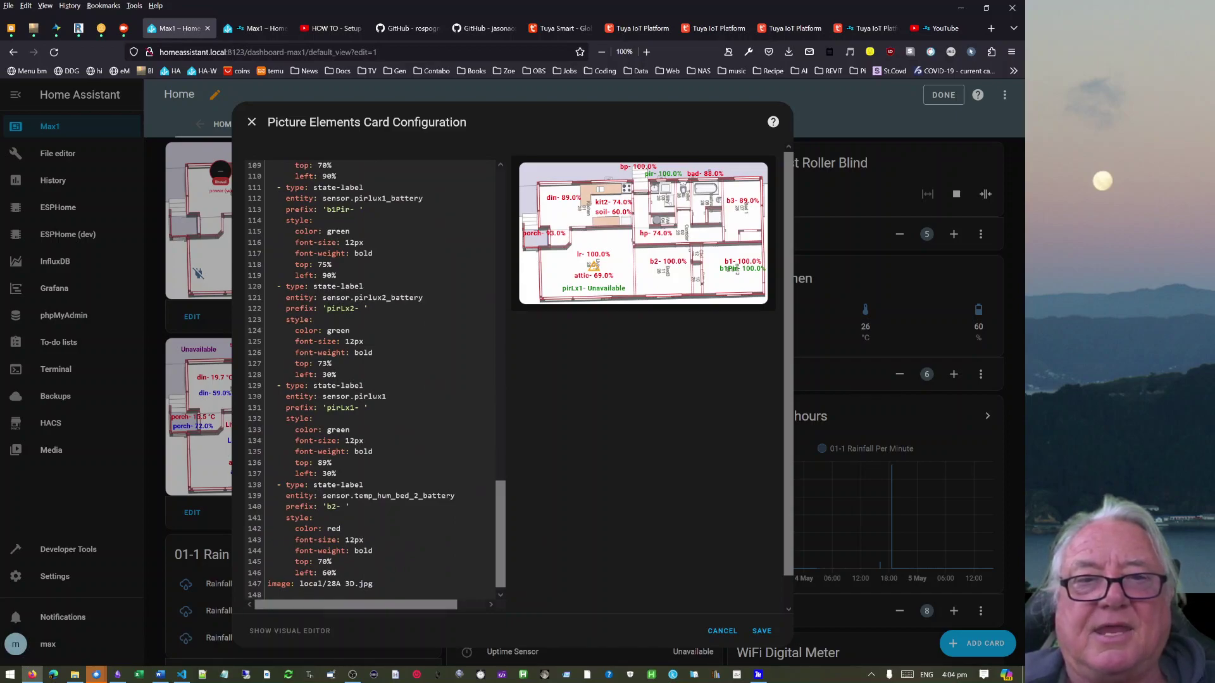
click(356, 309)
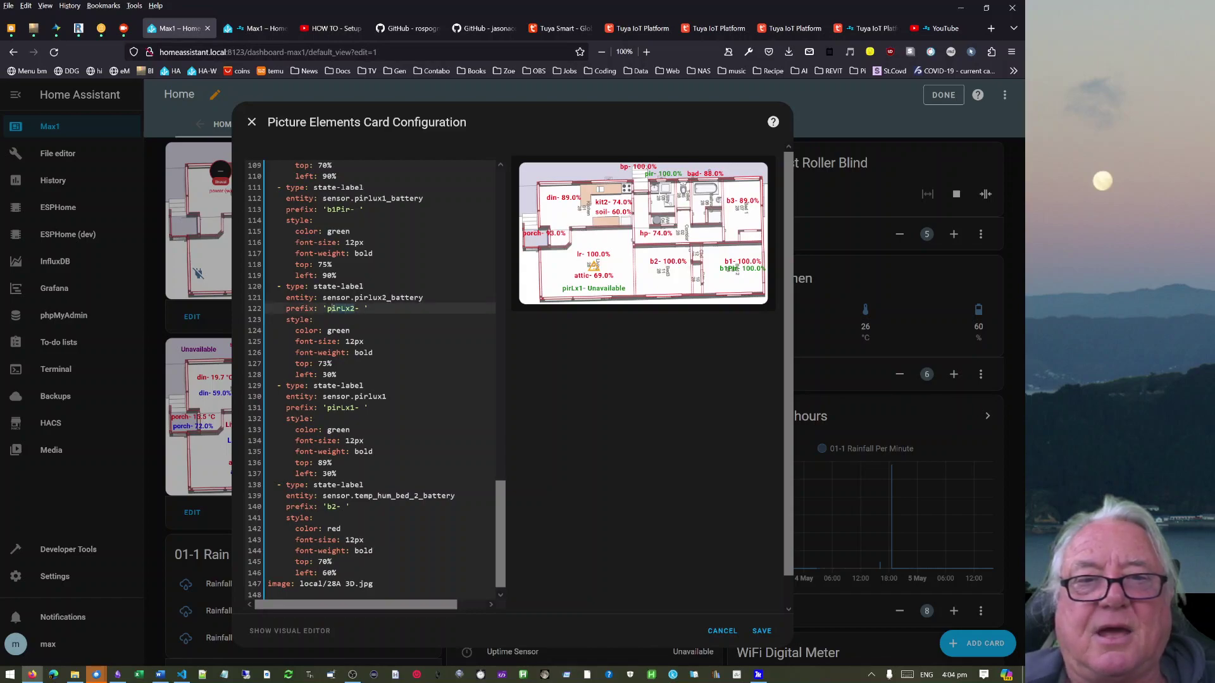
key(BackSpace)
key(BackSpace)
key(BackSpace)
key(BackSpace)
key(BackSpace)
text(l2)
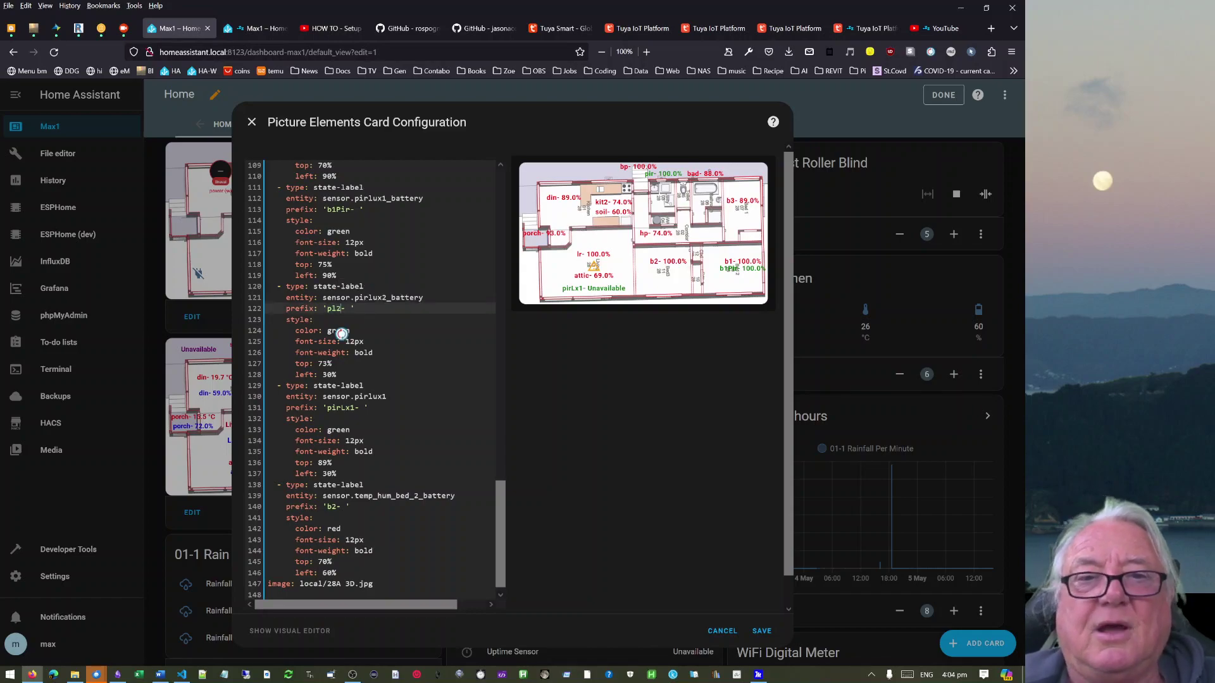
Replace the 'pl2- ' label's entity sensor.pirlux2_battery with the copied sensor.pl2_battery and save the battery floor-plan card.
drag(424, 297, 325, 297)
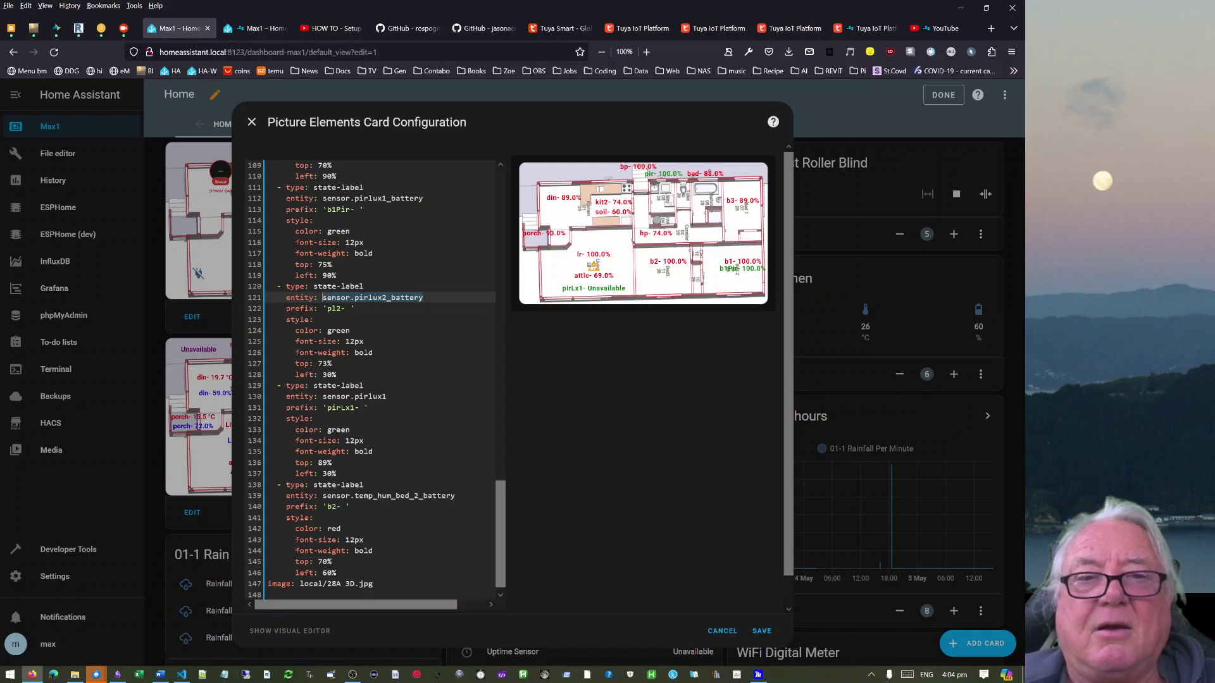
key(super+v)
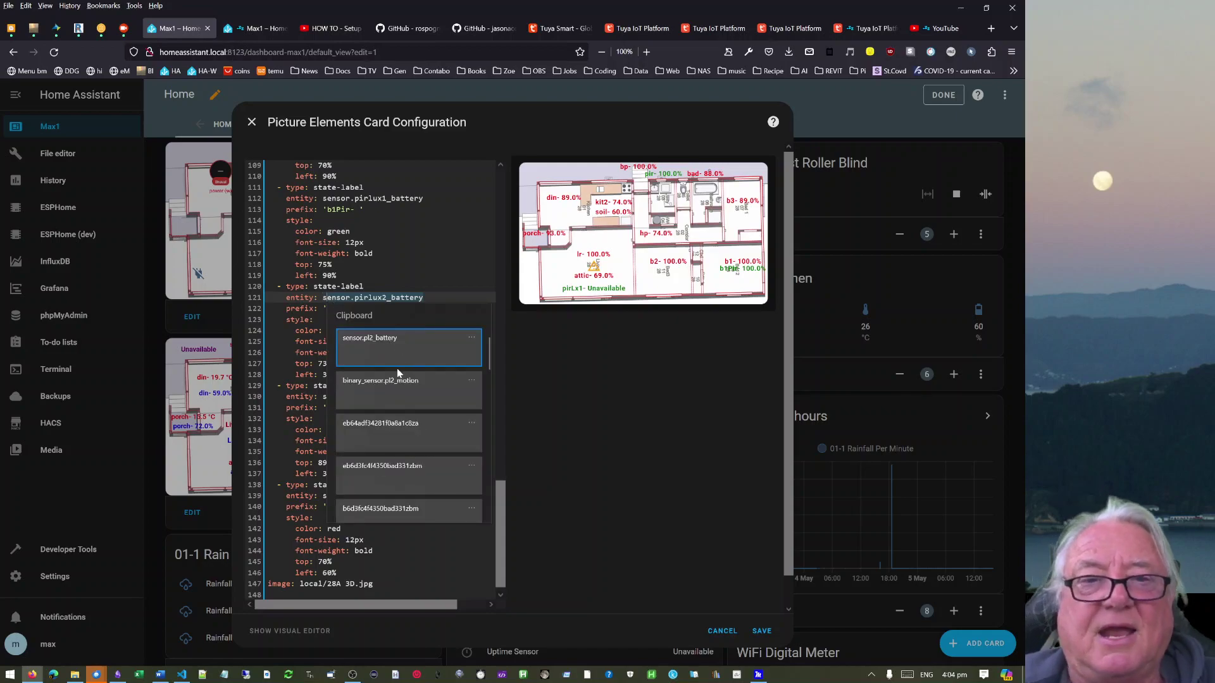
click(382, 341)
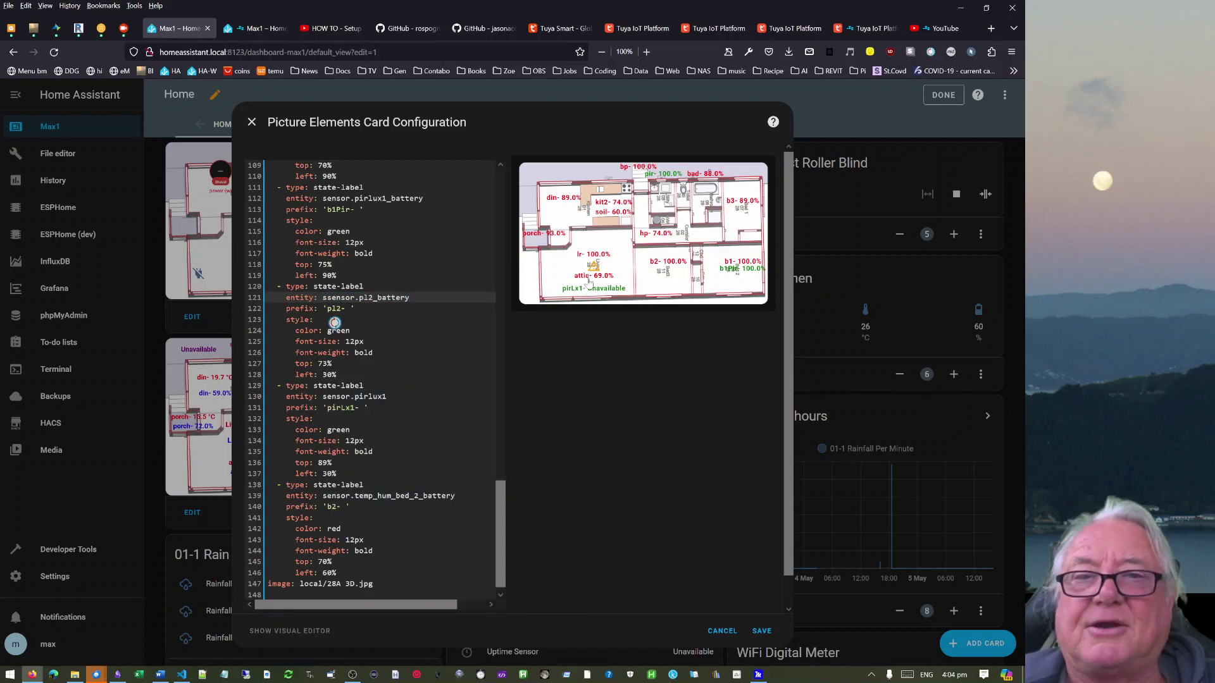
click(760, 629)
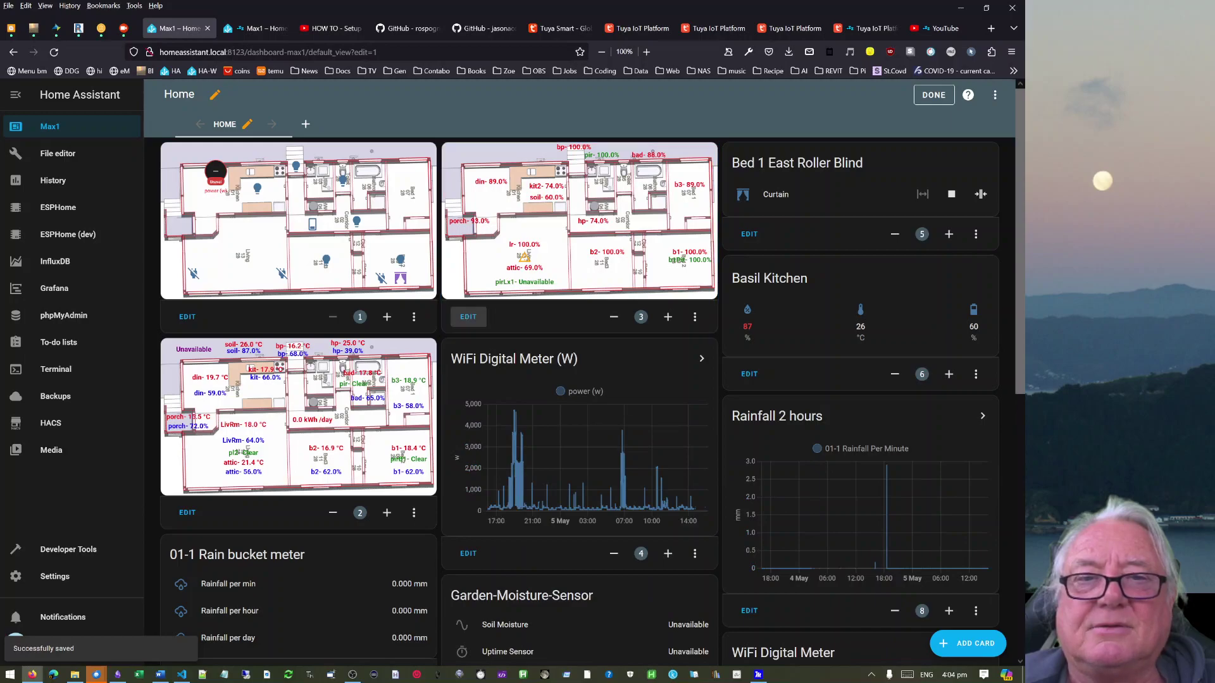
Reopen the battery floor-plan card's code, correct the 'pl2- ' label's entity to sensor.pl2_battery by removing the extra 's', and save the card.
click(467, 316)
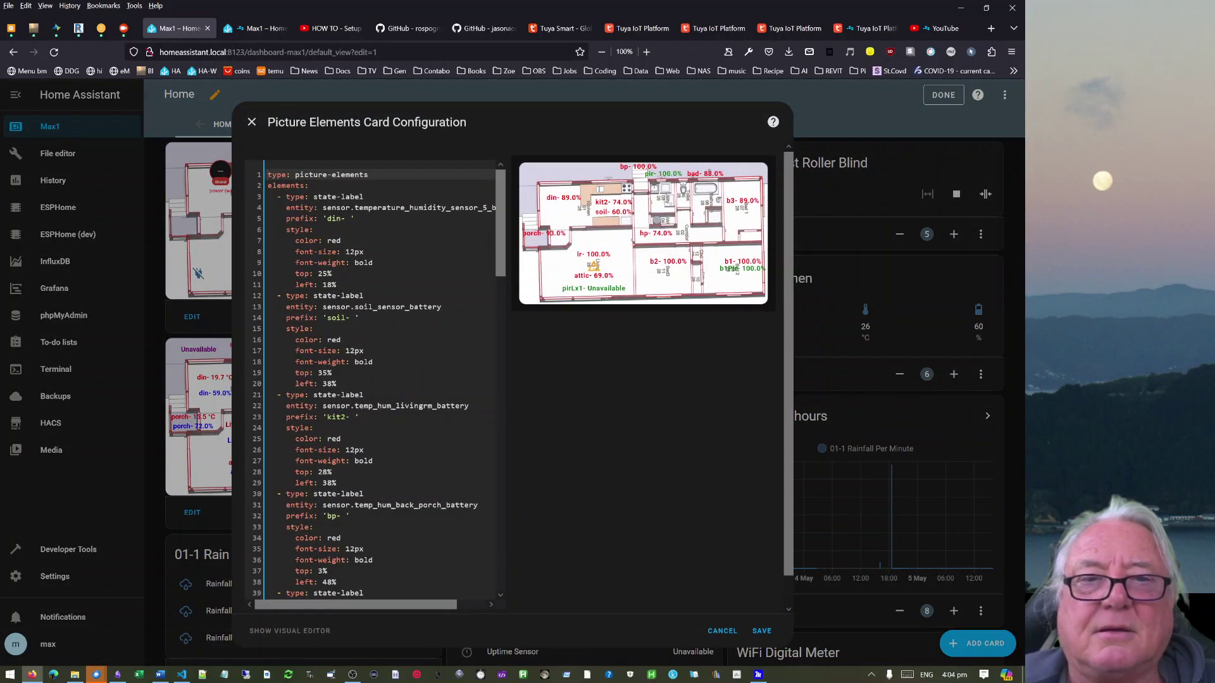
scroll(380, 380, down, 17)
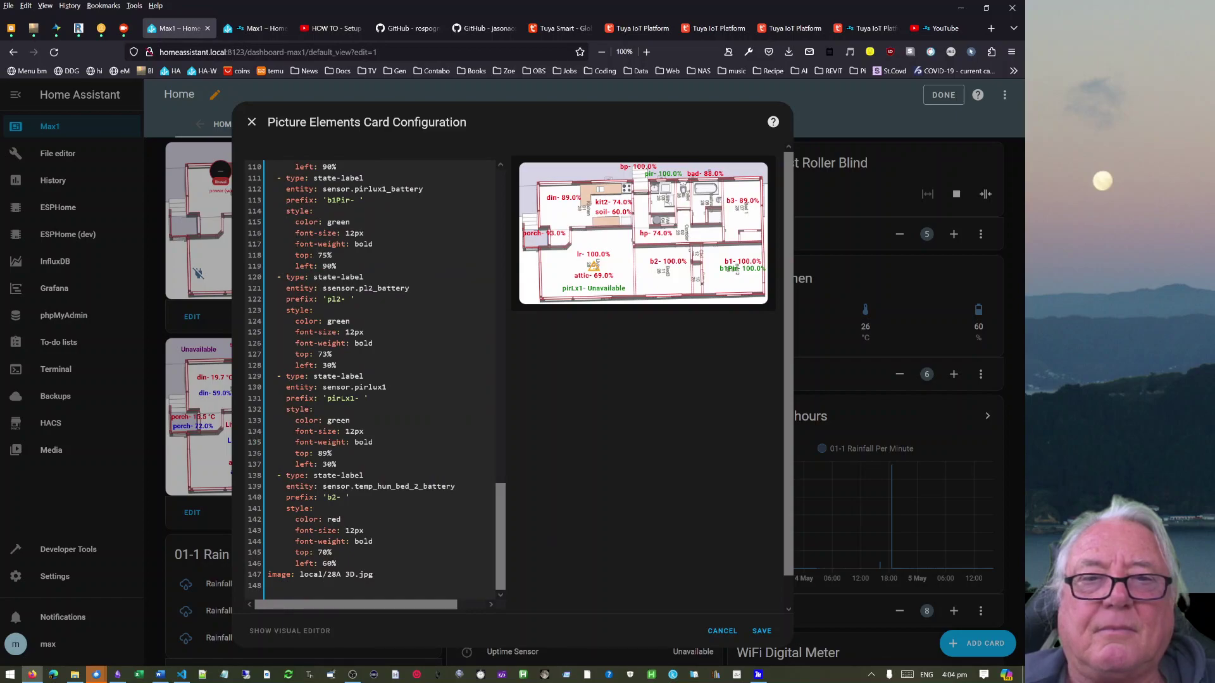
click(339, 292)
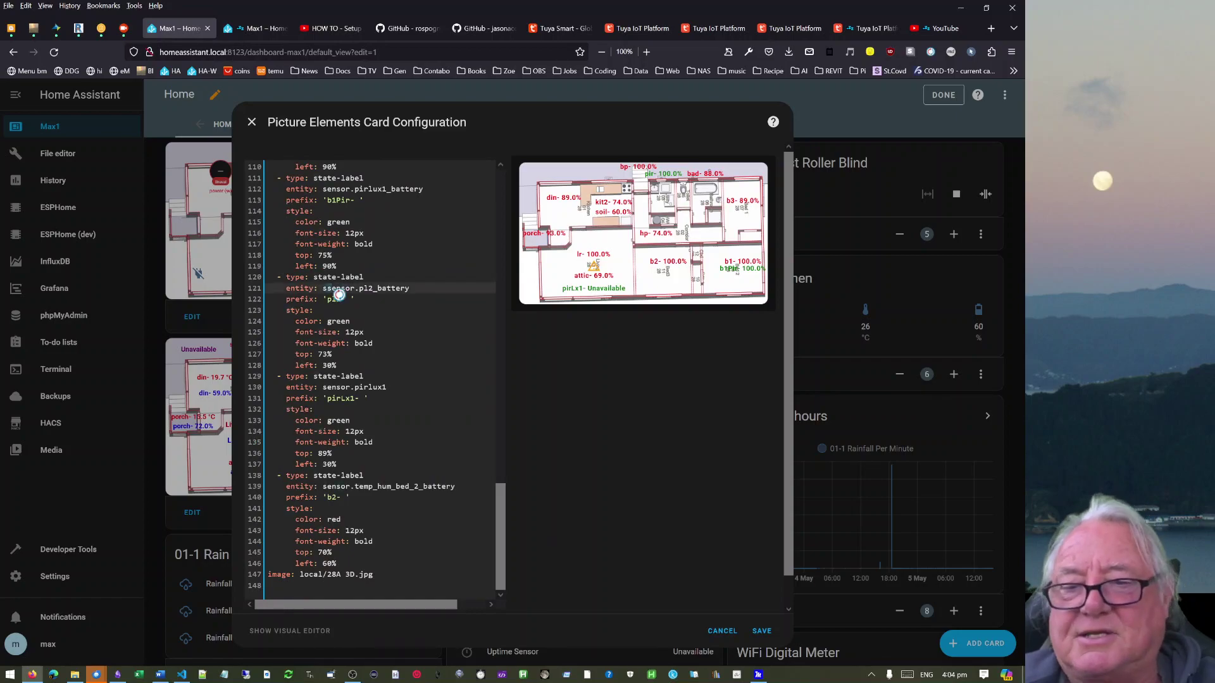
key(BackSpace)
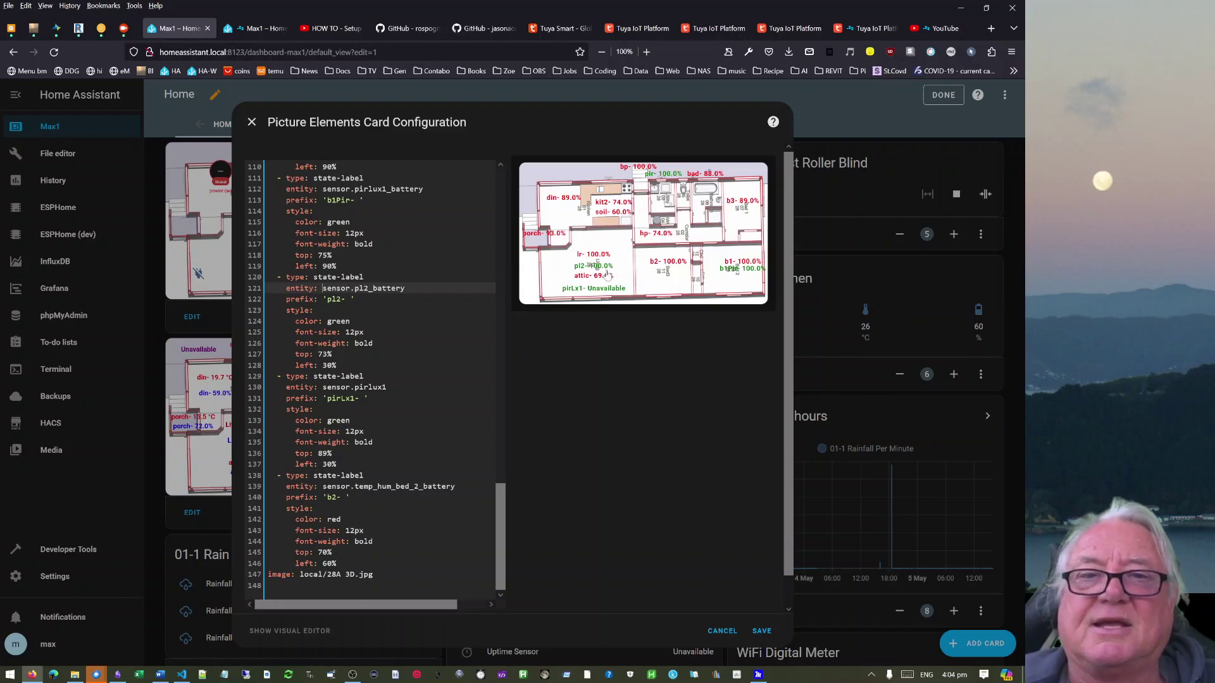
click(762, 632)
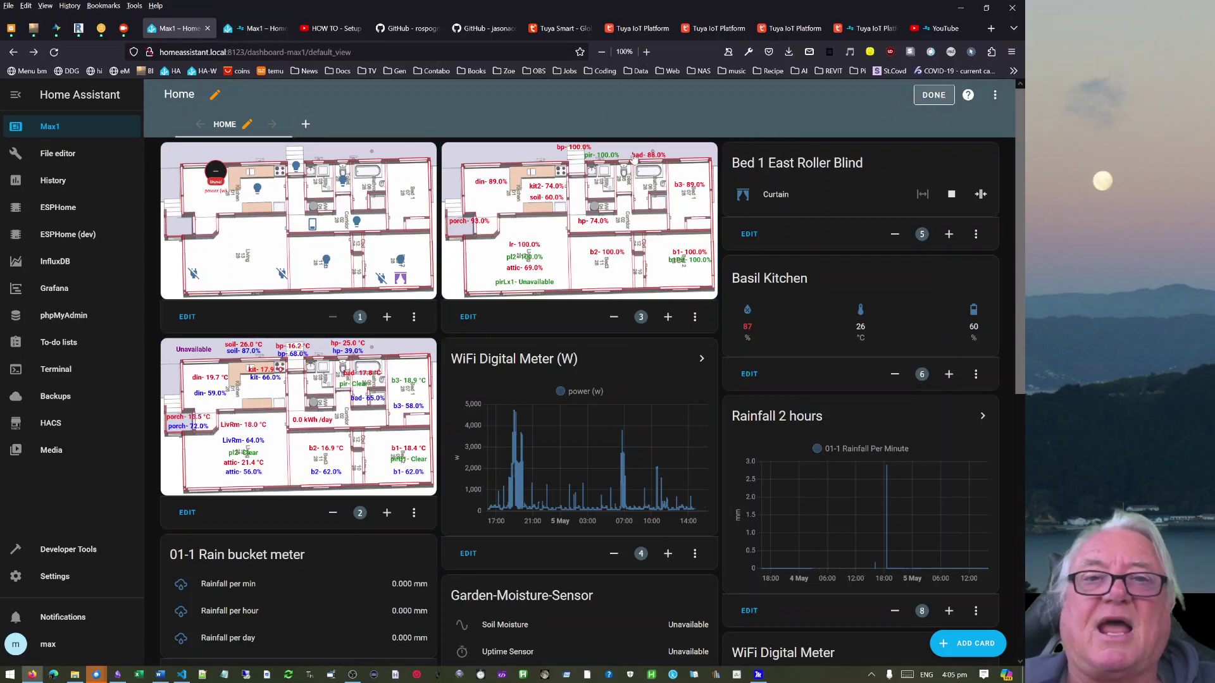
Finish editing the Max1 dashboard and open the list of automations in the settings.
click(934, 95)
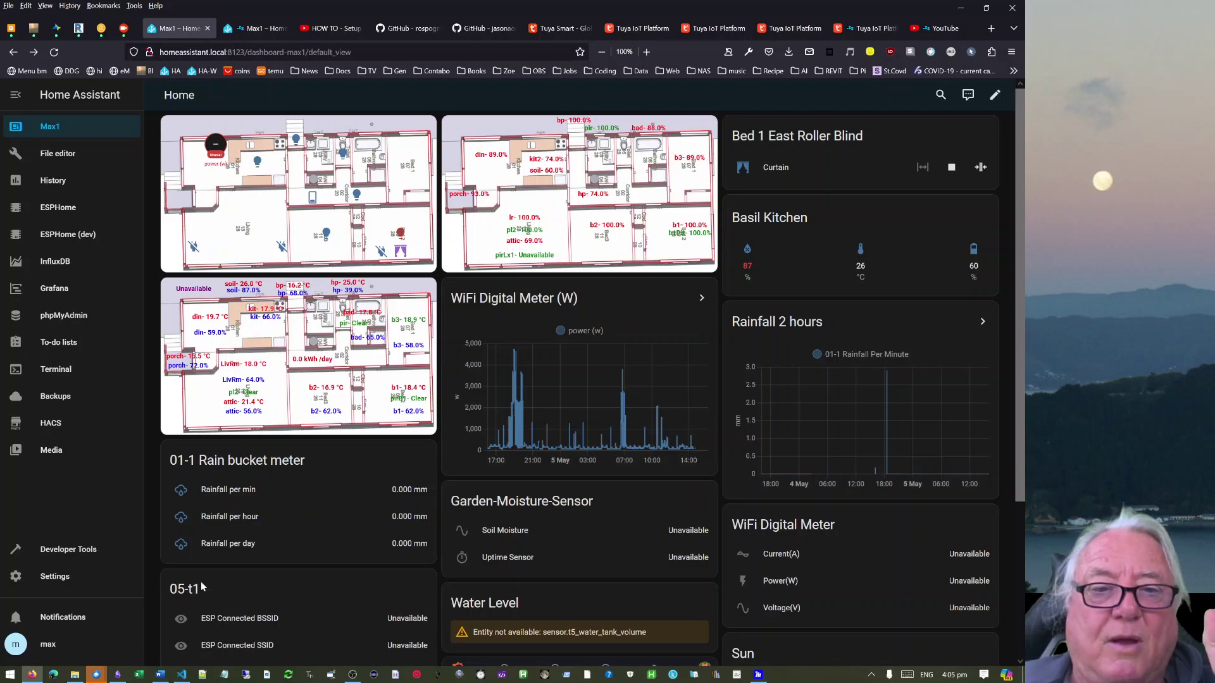
click(54, 577)
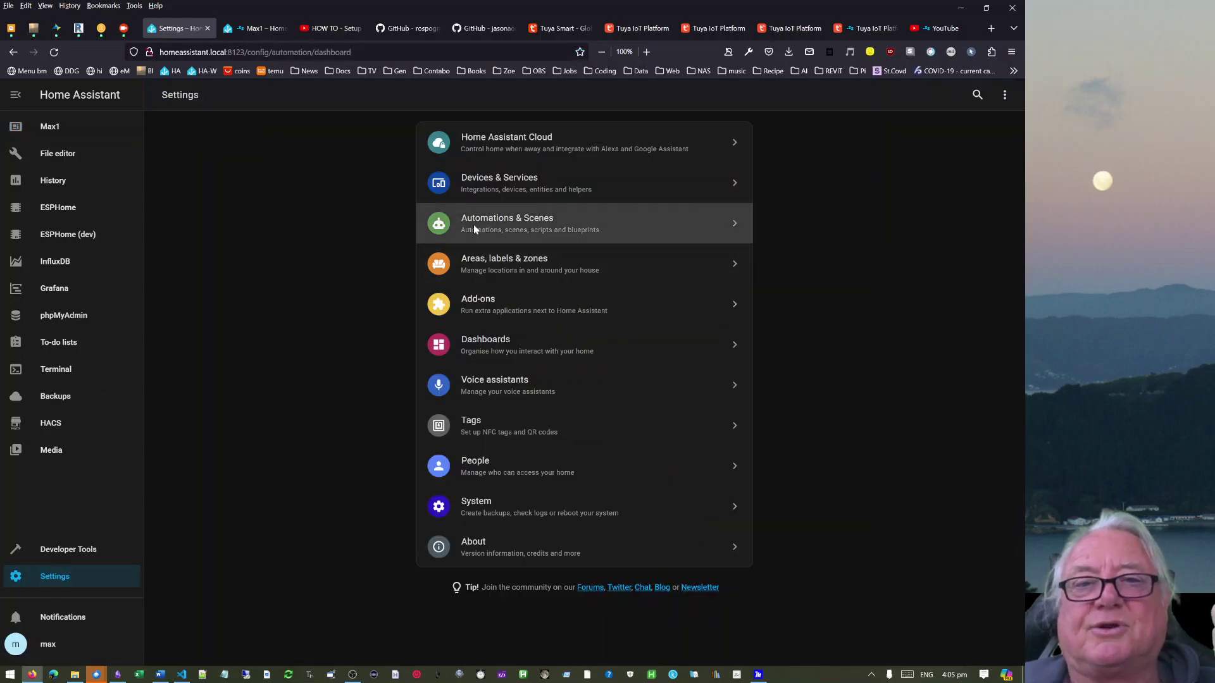
click(473, 226)
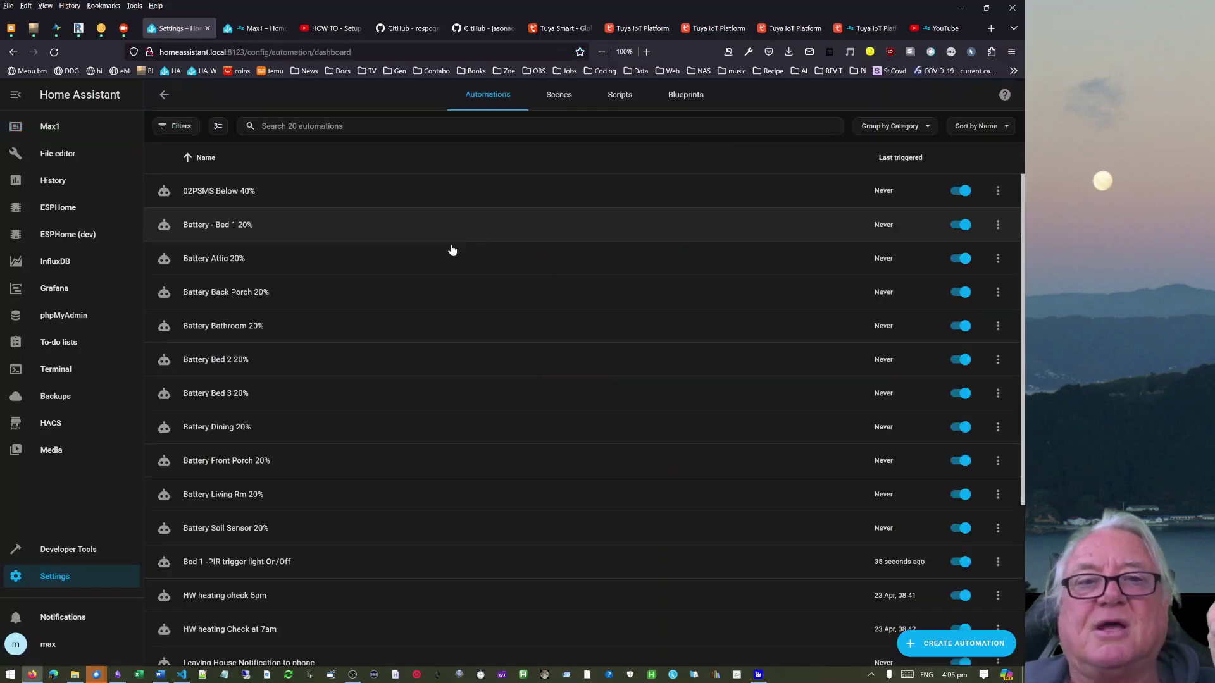
click(931, 646)
click(462, 345)
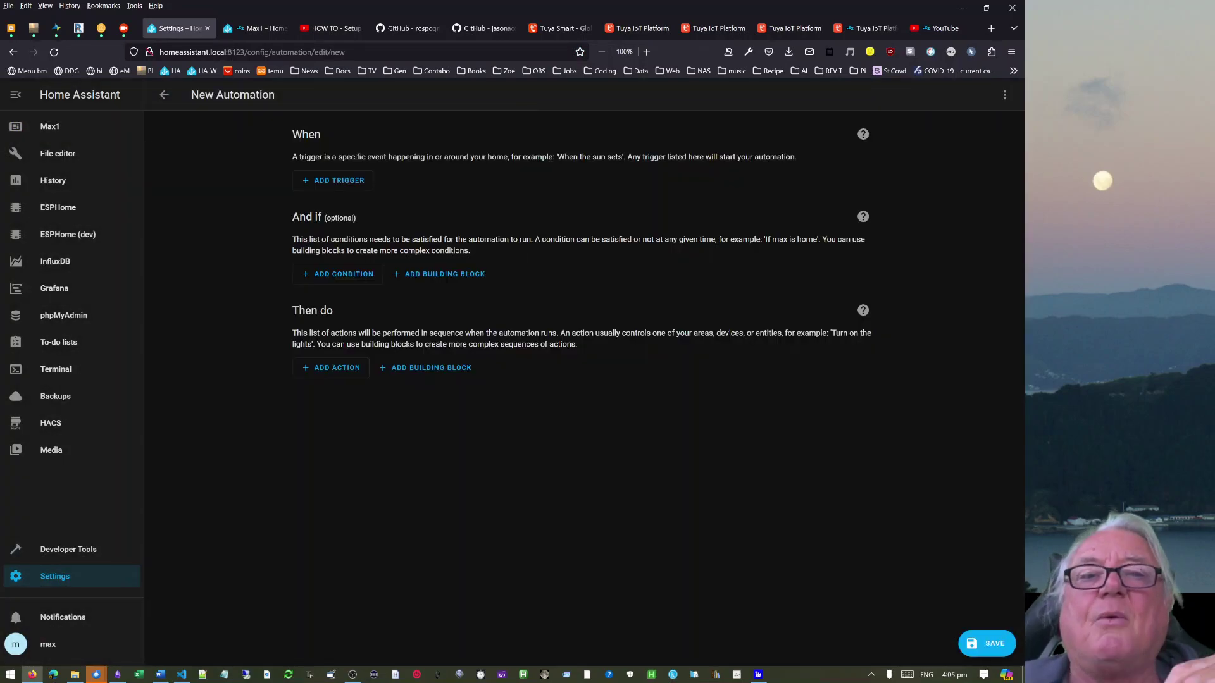
click(165, 95)
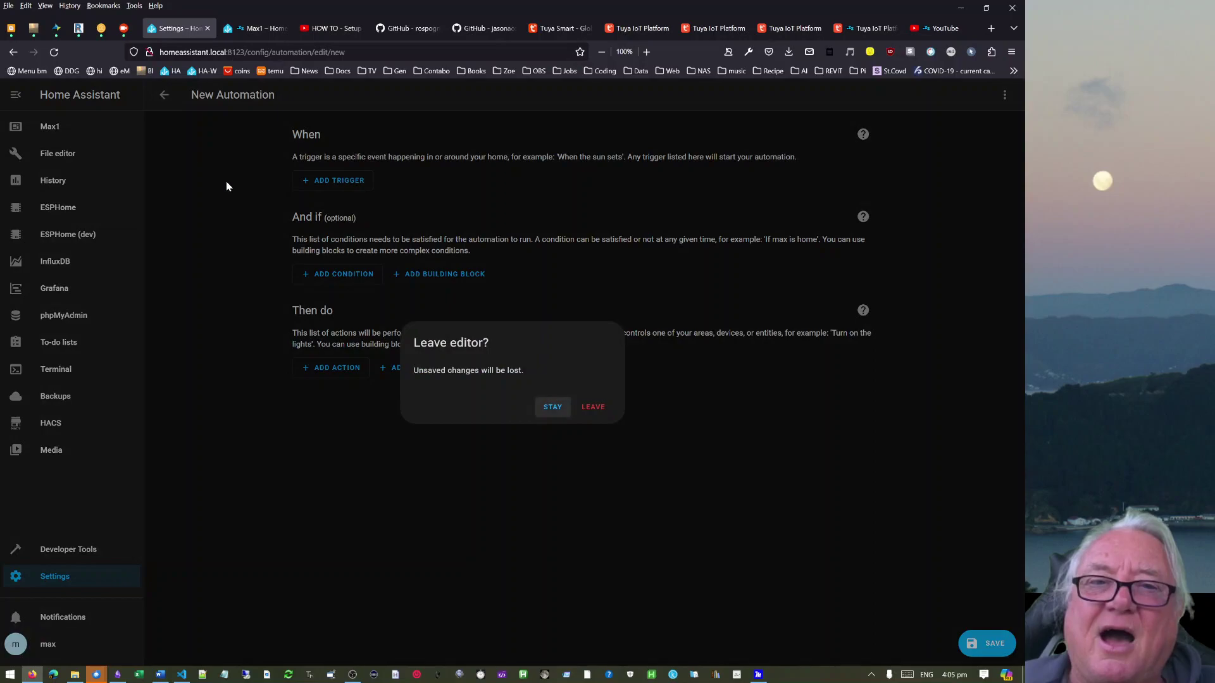
click(592, 409)
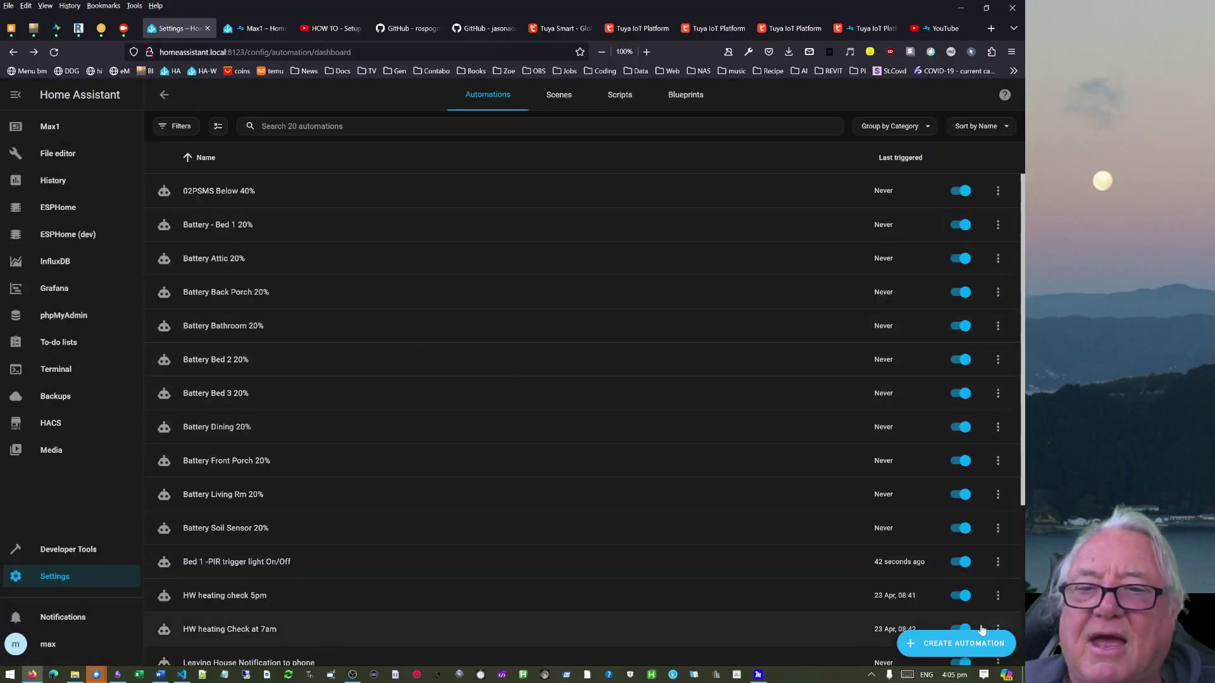
Create a new empty automation with a device trigger for pl2, using 'pl2 Motion started detecting motion'.
click(969, 644)
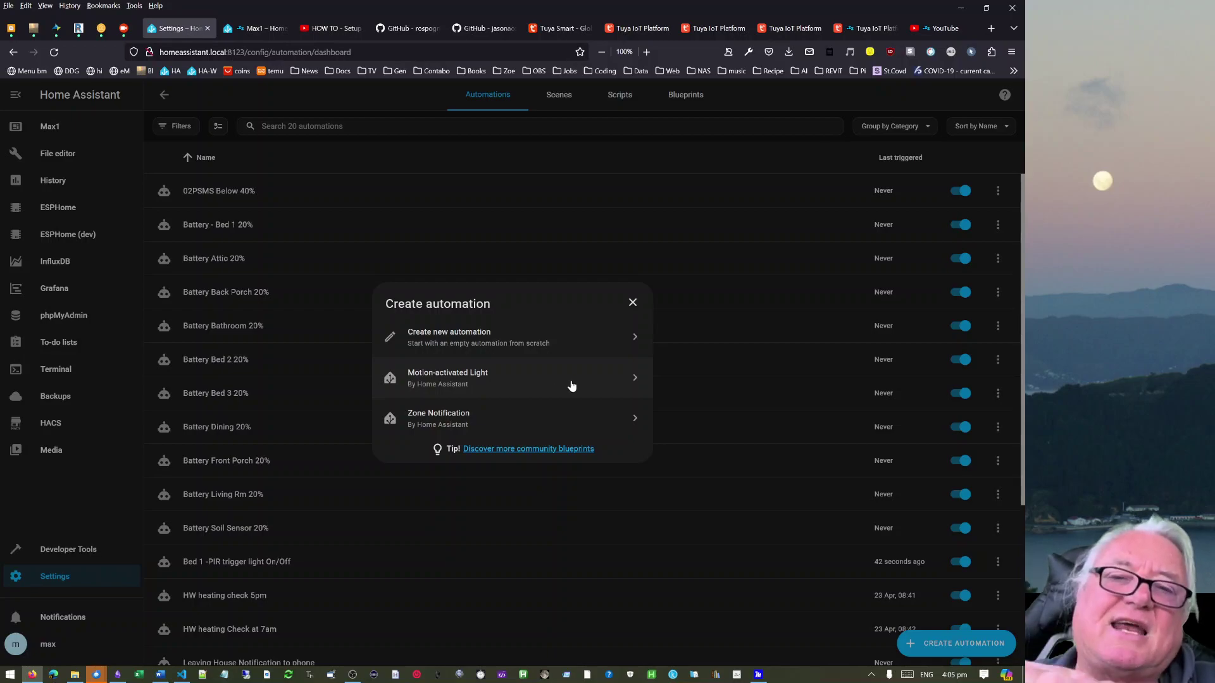
click(447, 345)
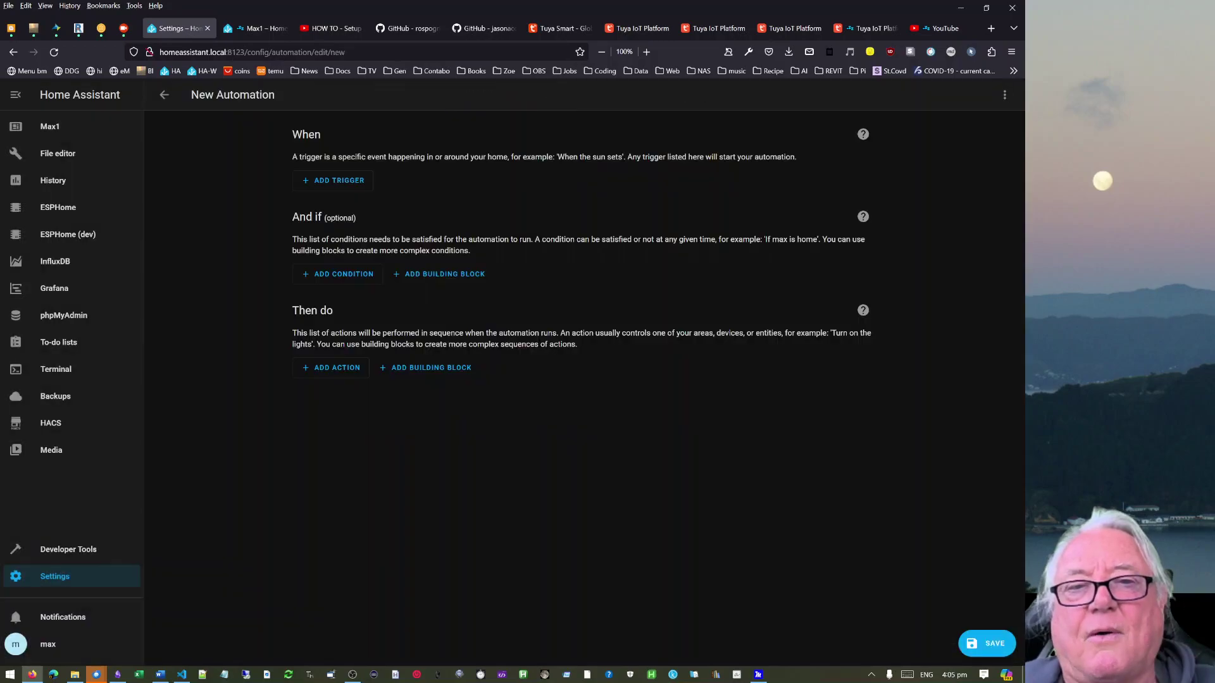
click(349, 179)
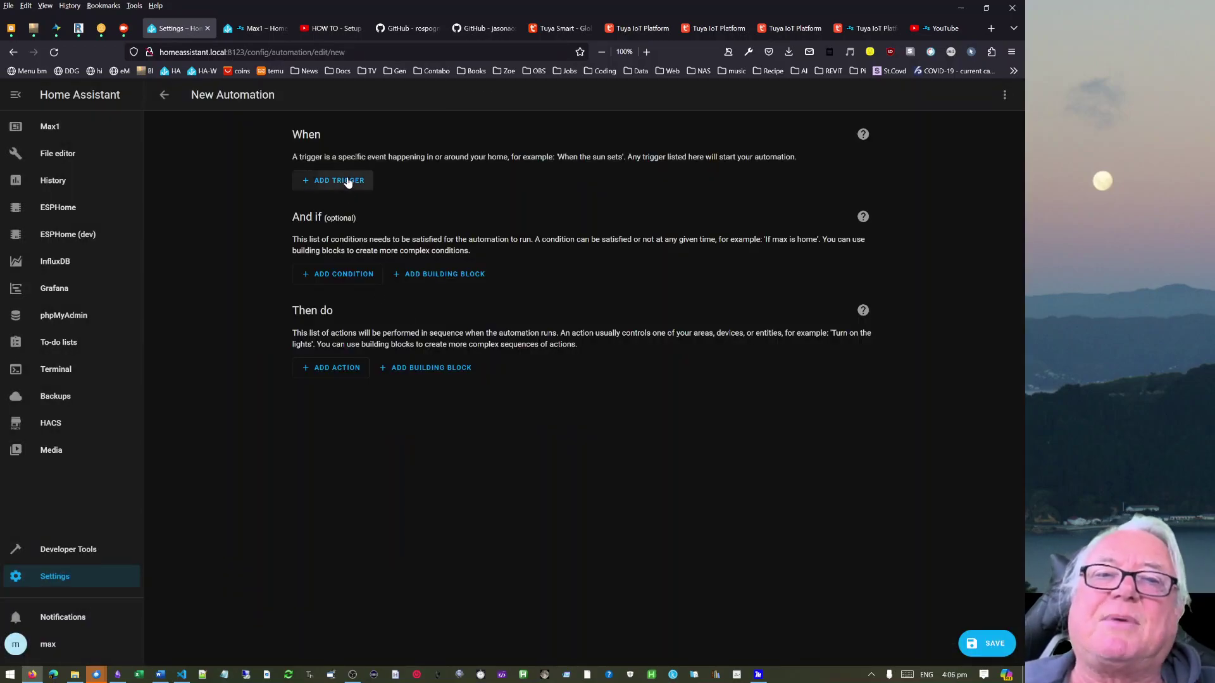
click(423, 345)
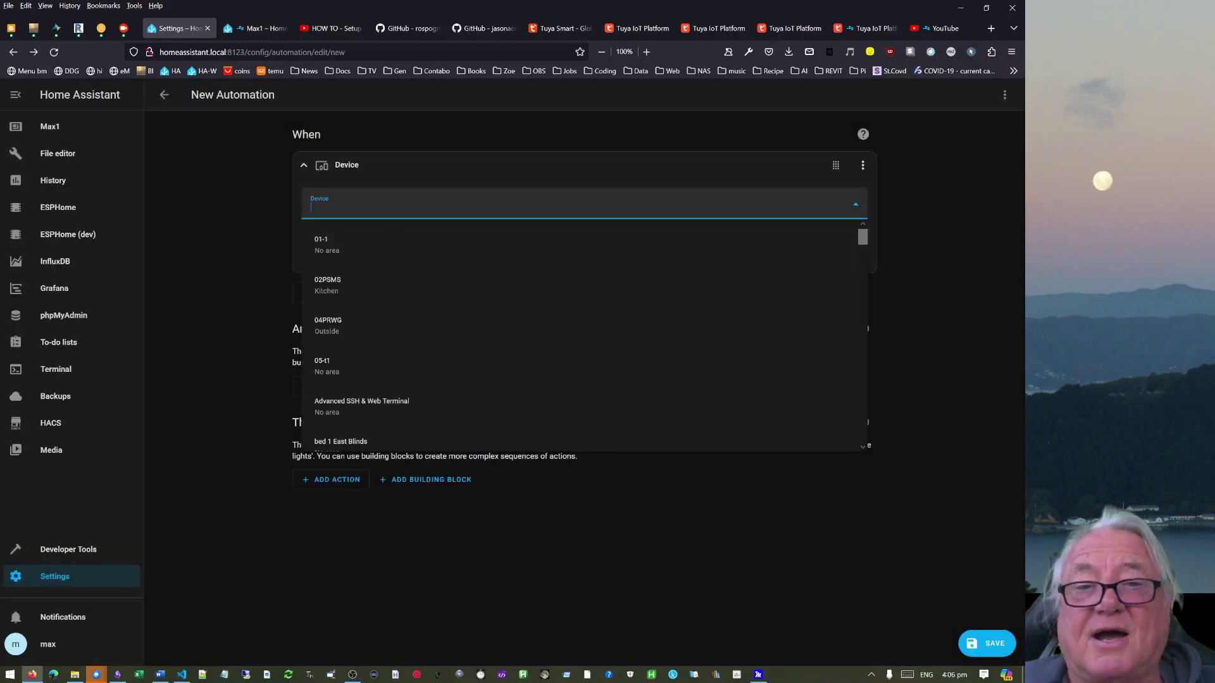
text(pl)
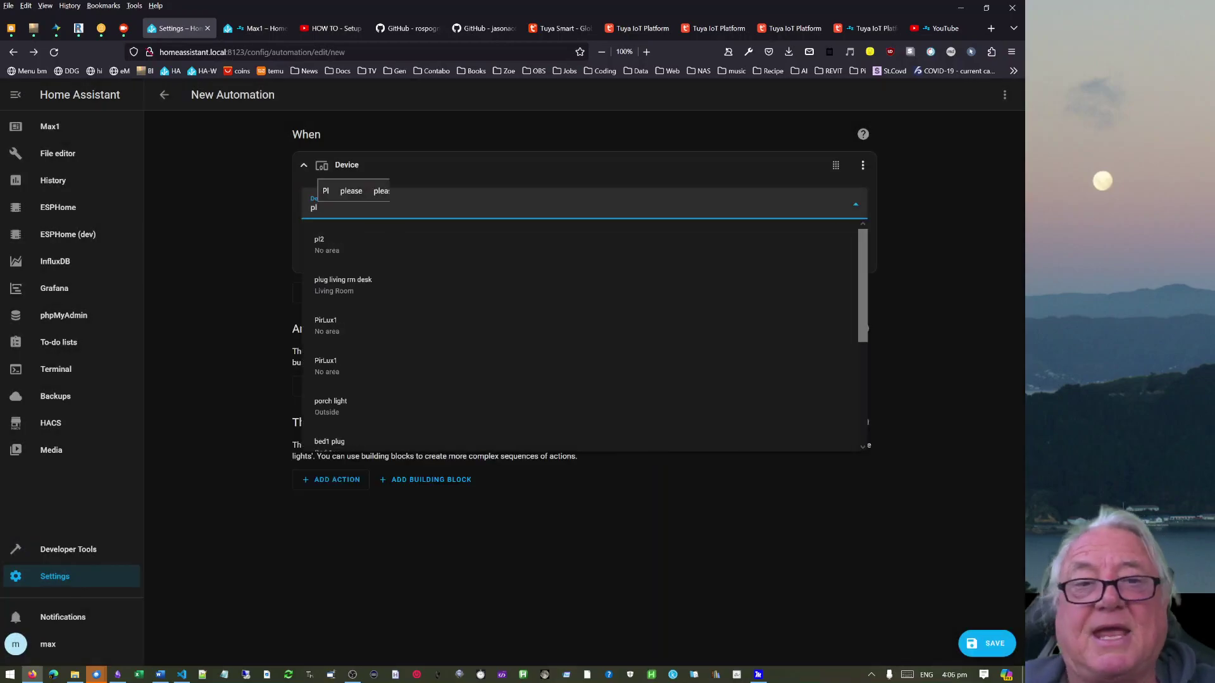
click(329, 248)
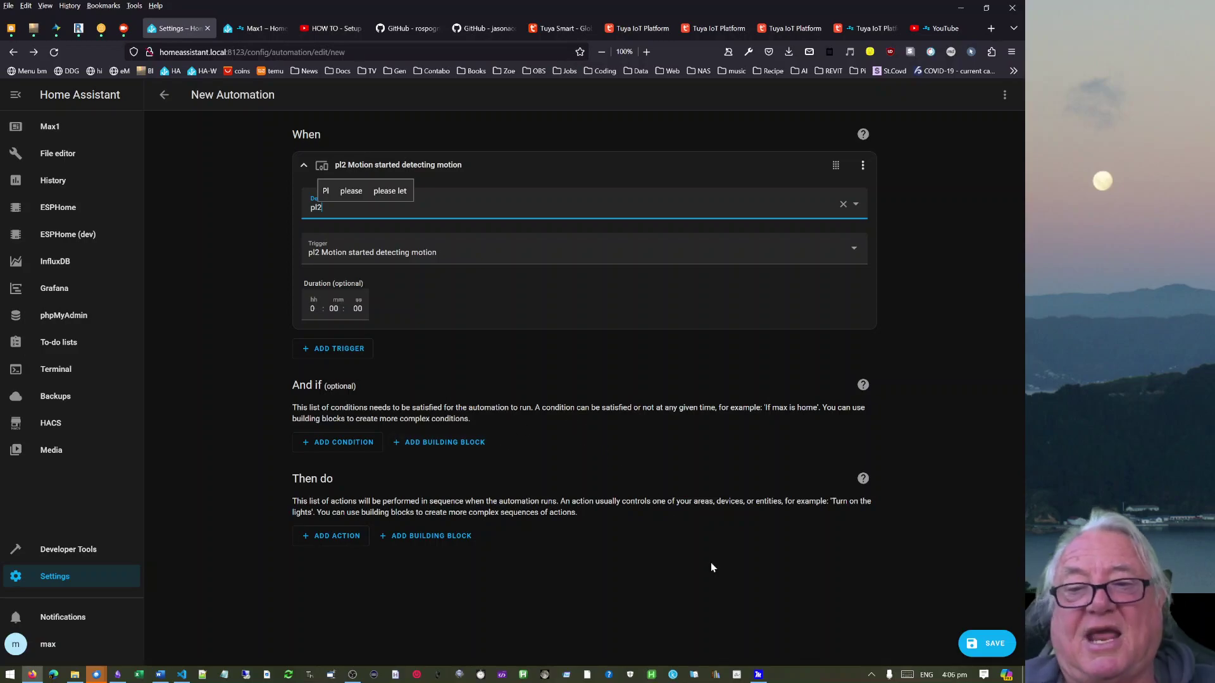
Add a device action for Kitchen Bulb to the automation, using 'Turn on Kitchen Bulb'.
click(329, 536)
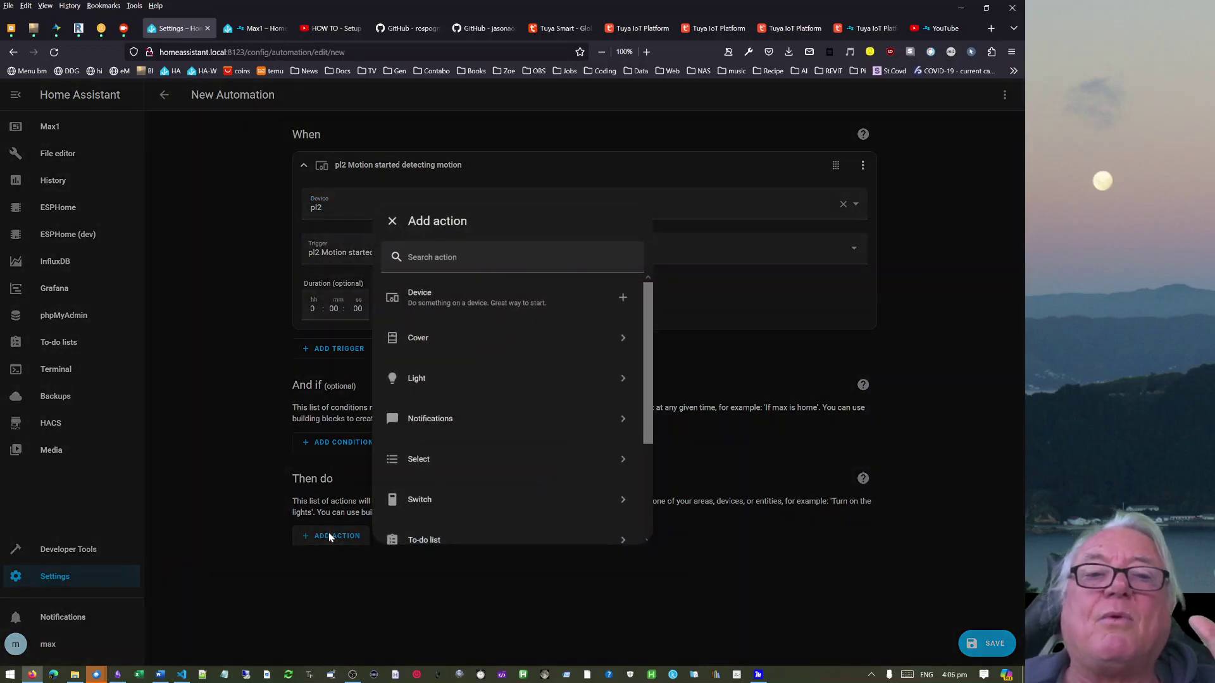
click(441, 310)
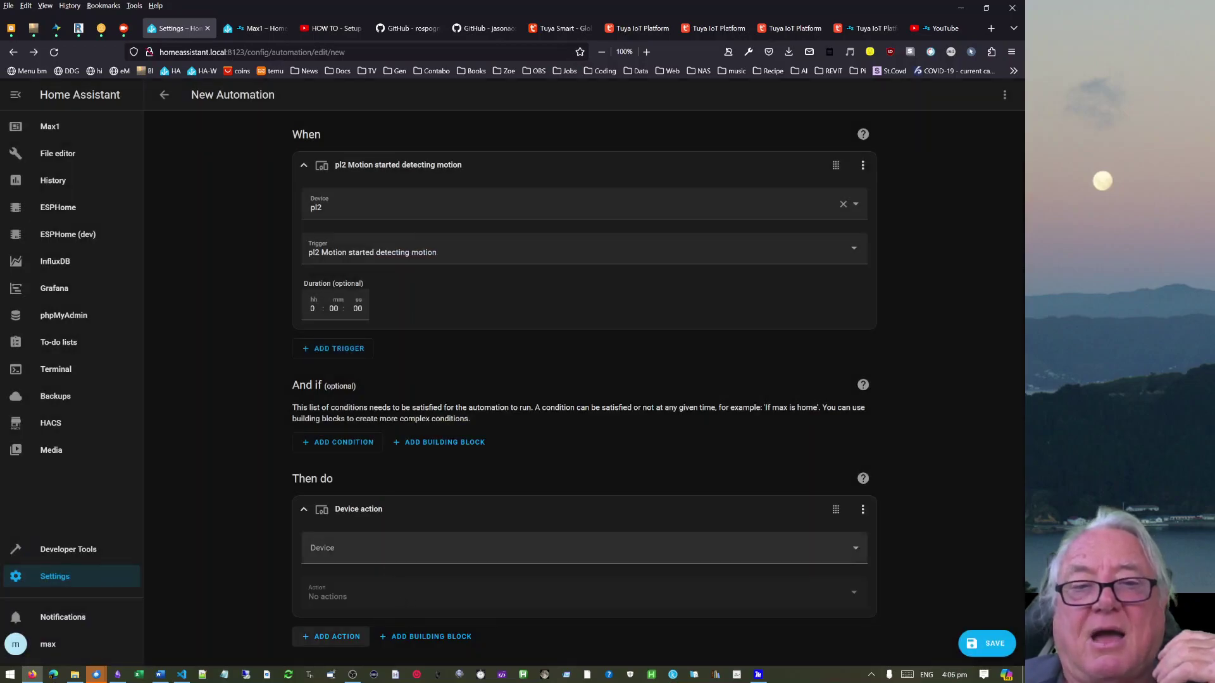
click(405, 550)
text(kit)
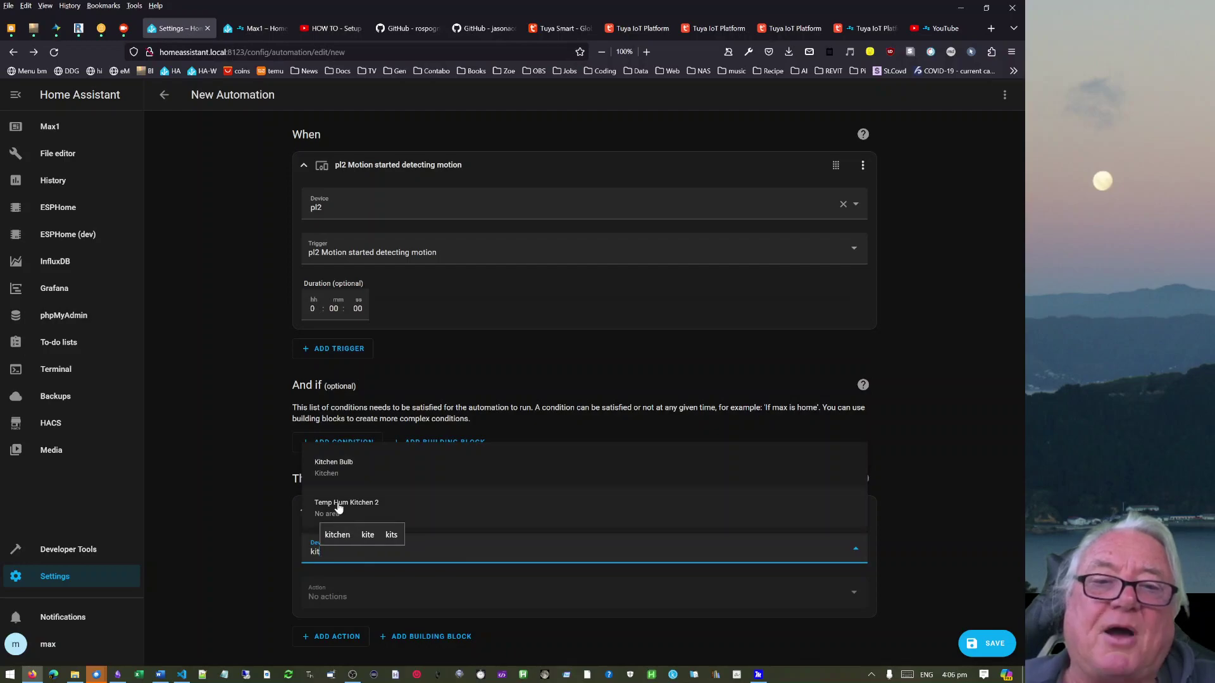
click(341, 467)
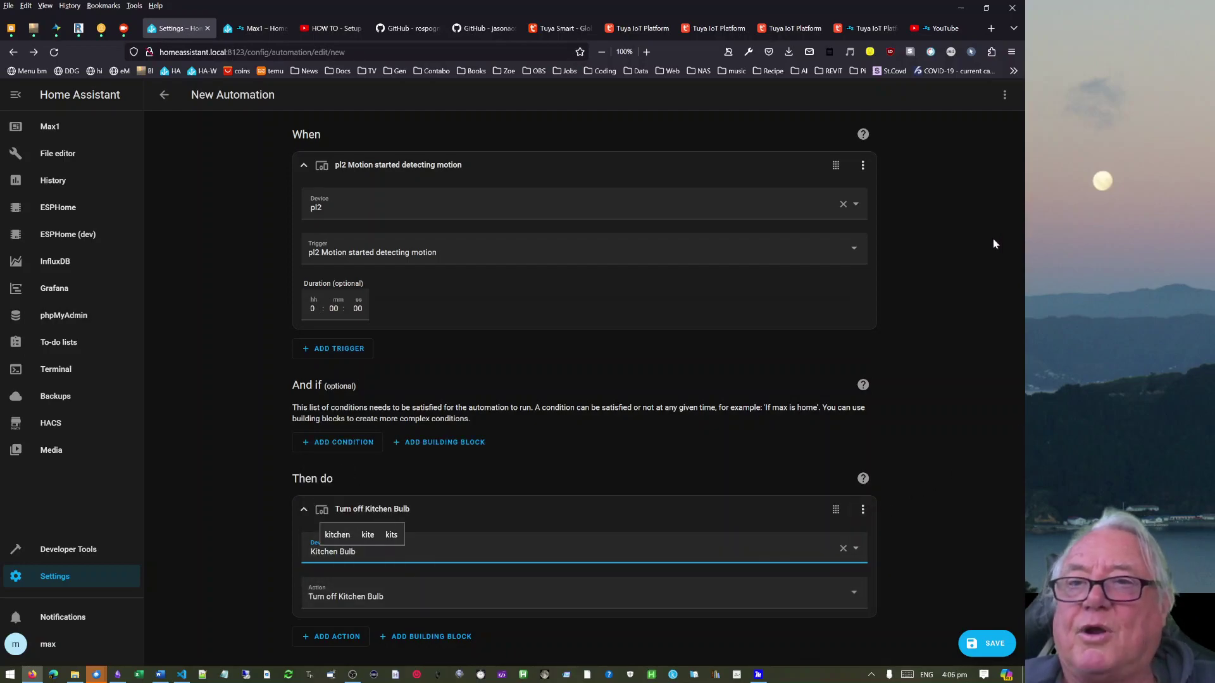
click(392, 600)
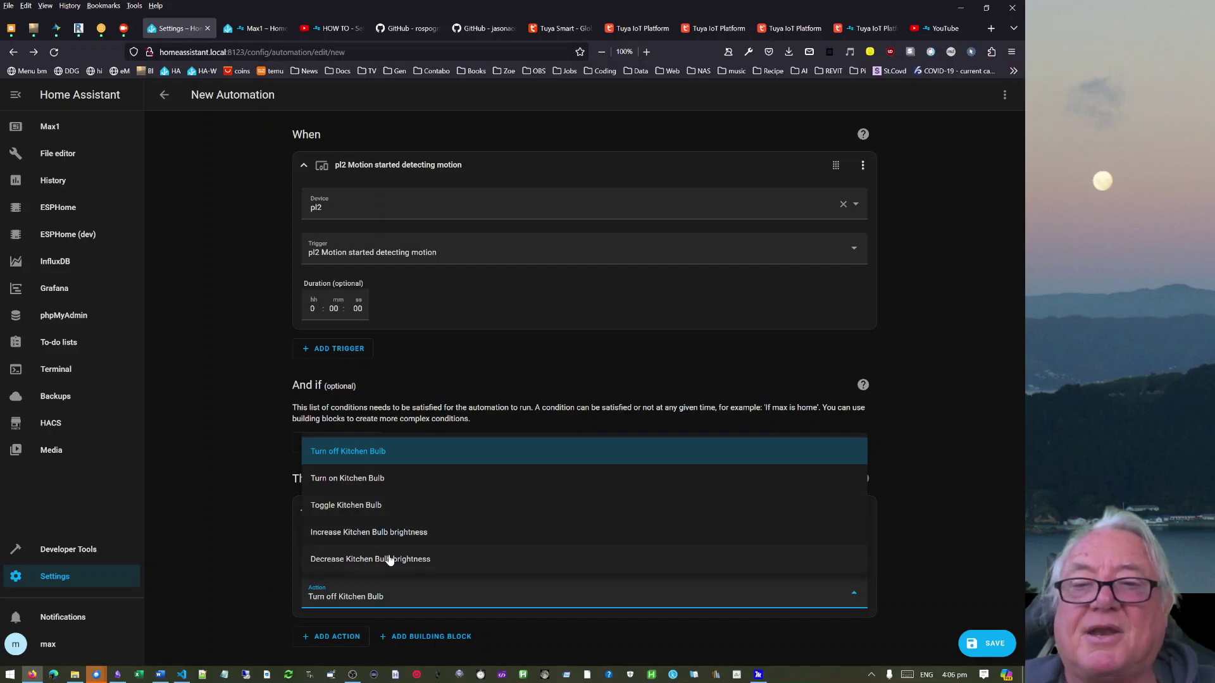
click(342, 480)
Set the brightness of the 'Turn on Kitchen Bulb' action to 100.
scroll(1022, 567, down, 1)
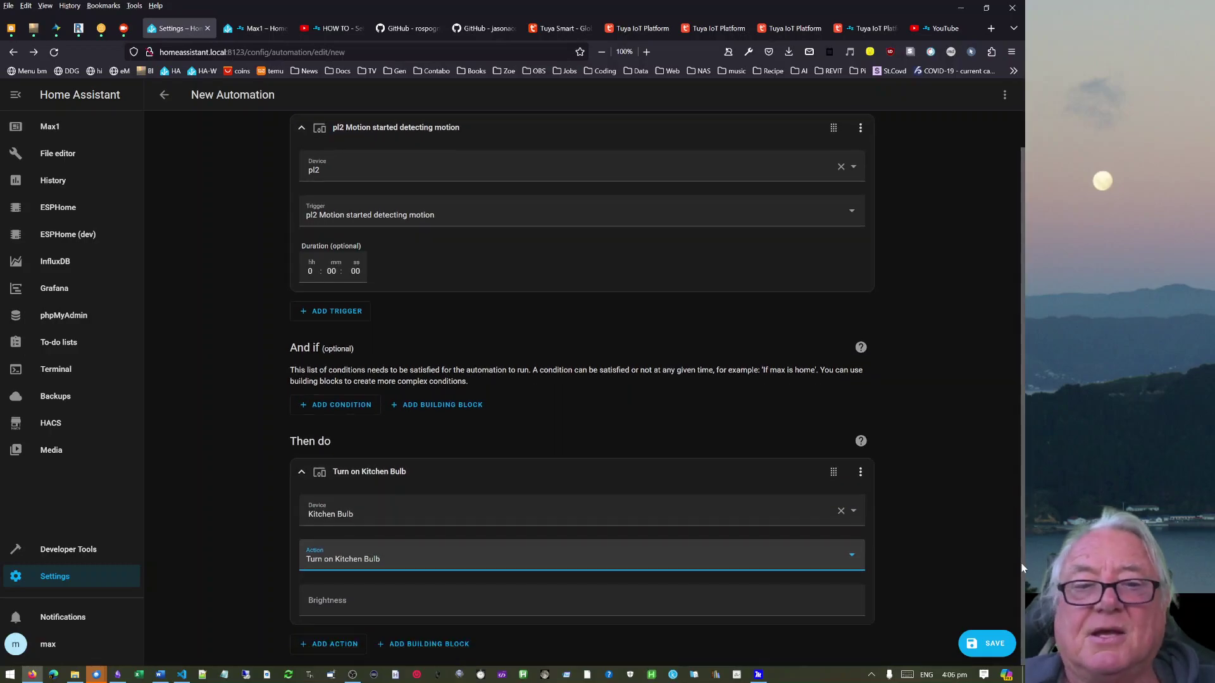
key(Tab)
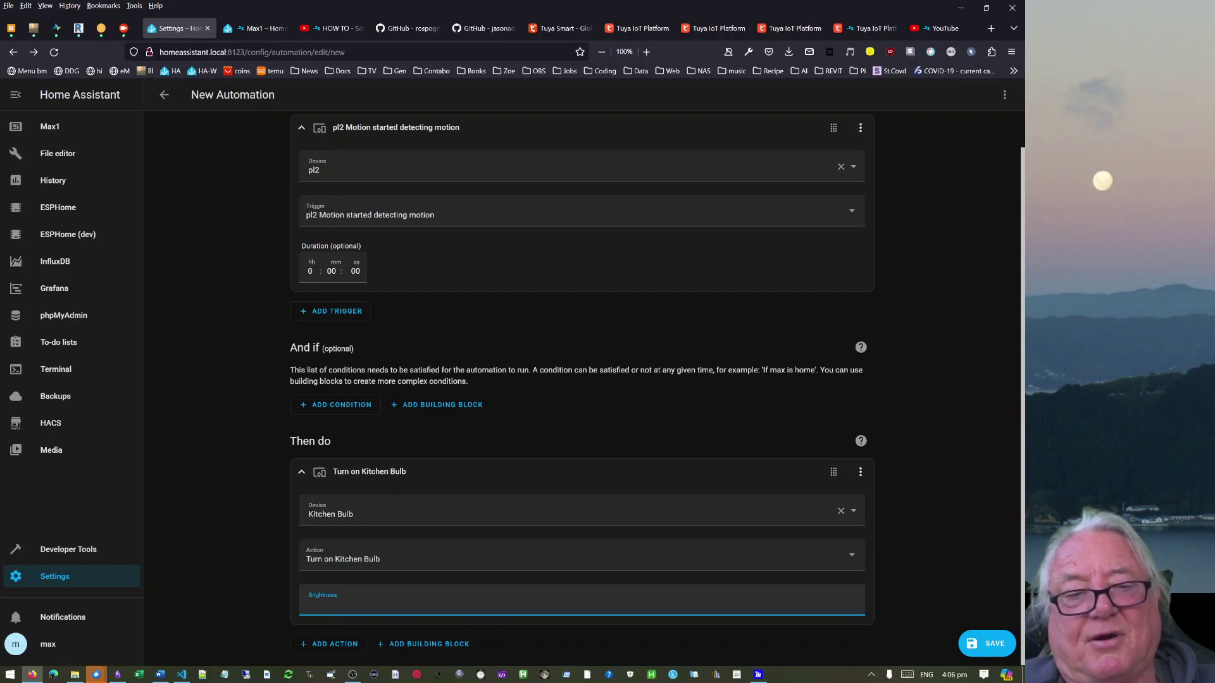
text(0)
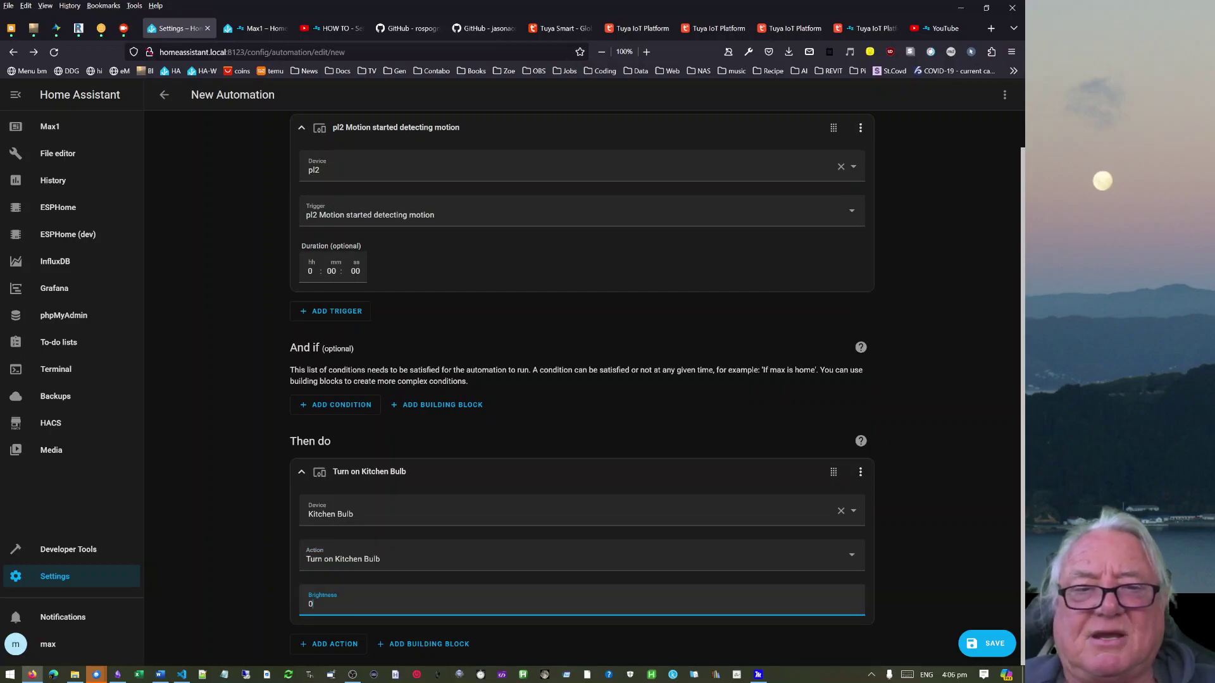
double_click(326, 600)
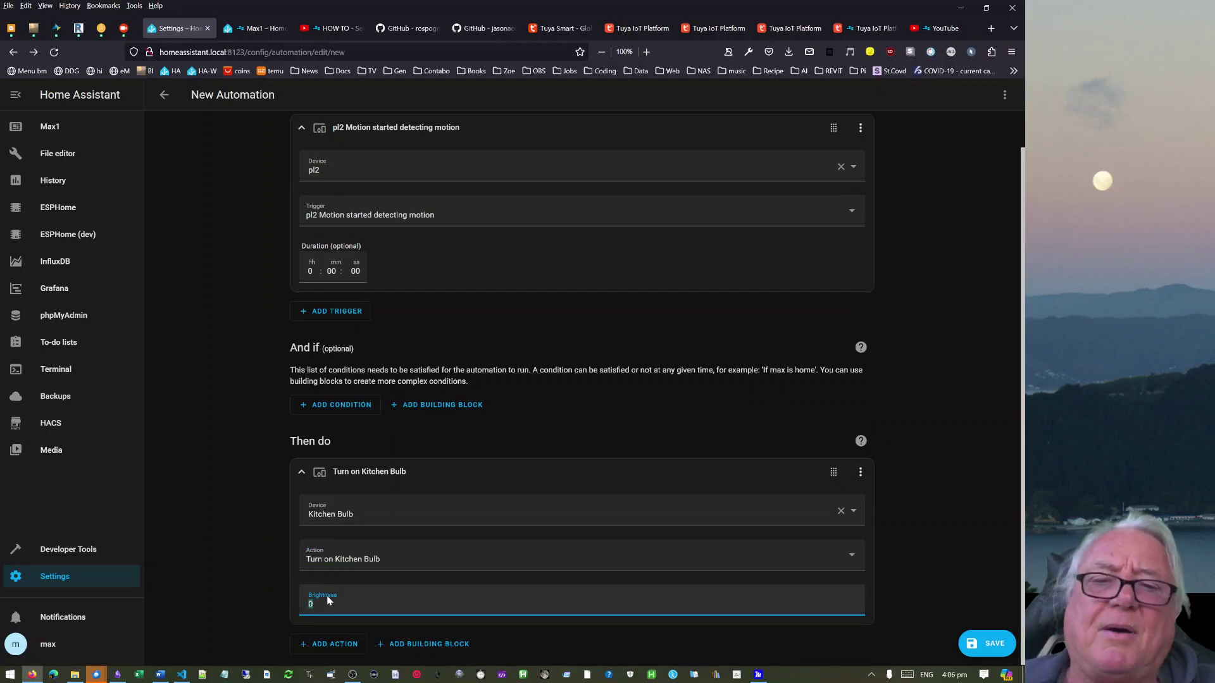
key(BackSpace)
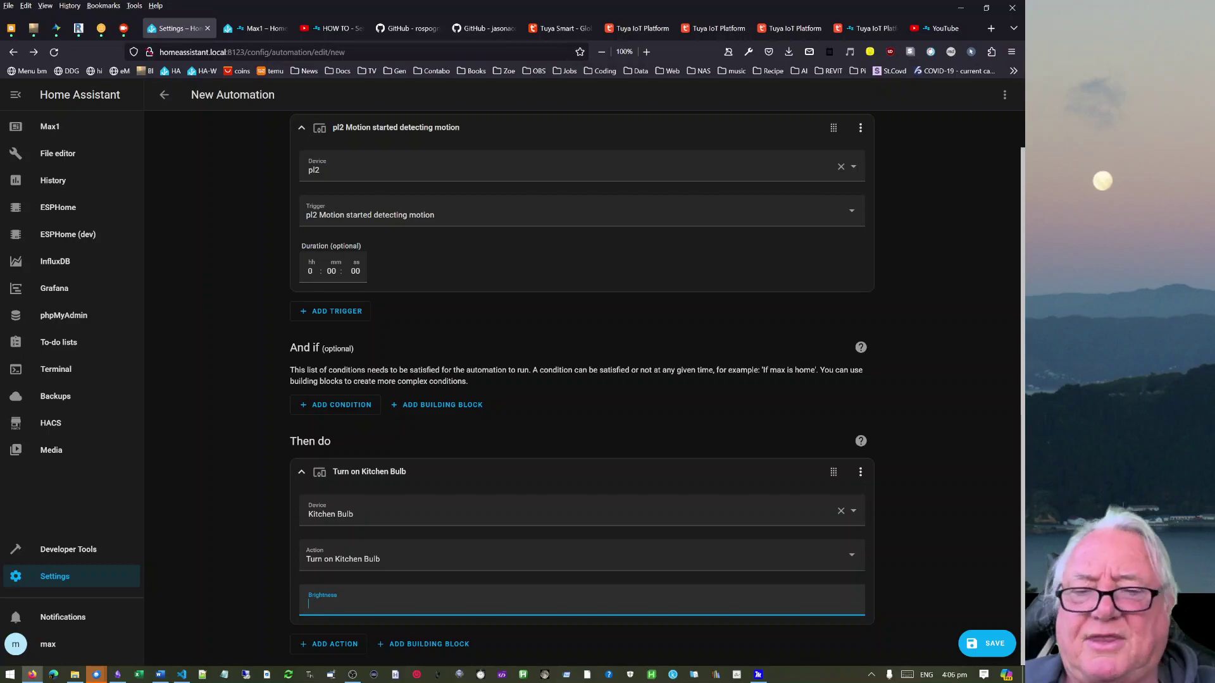
text(100)
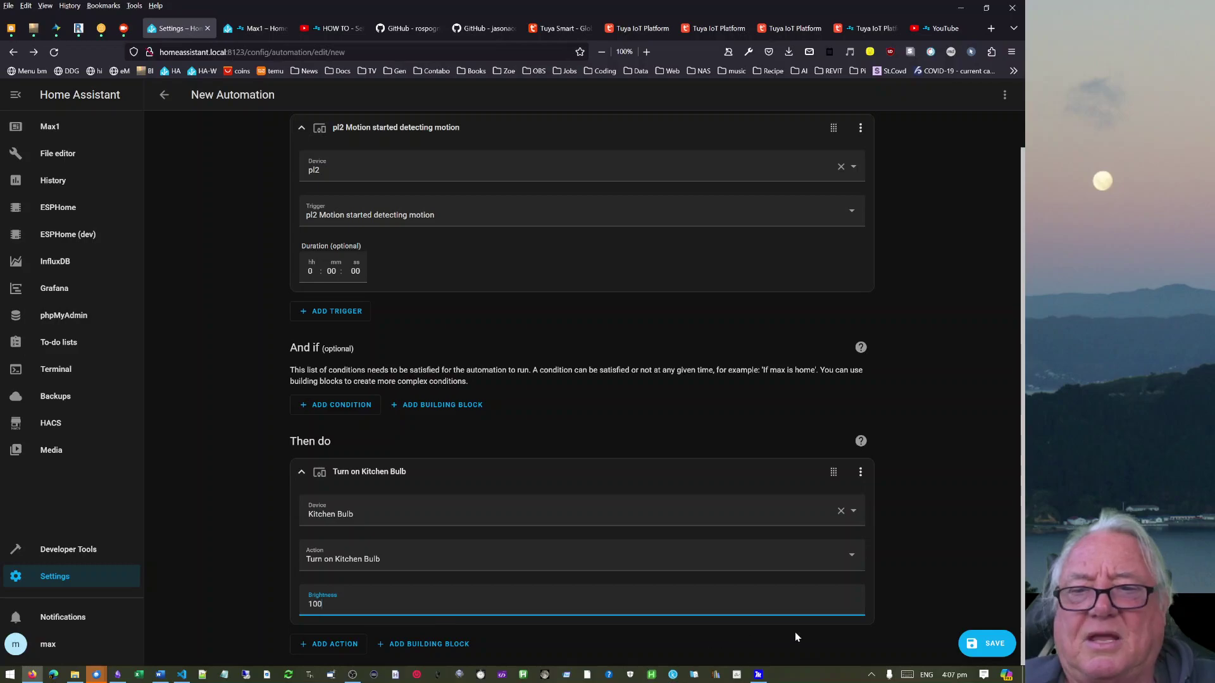
Save the new automation under the name 'pl2-X' and go to the Max1 dashboard.
click(995, 644)
key(ctrl+a)
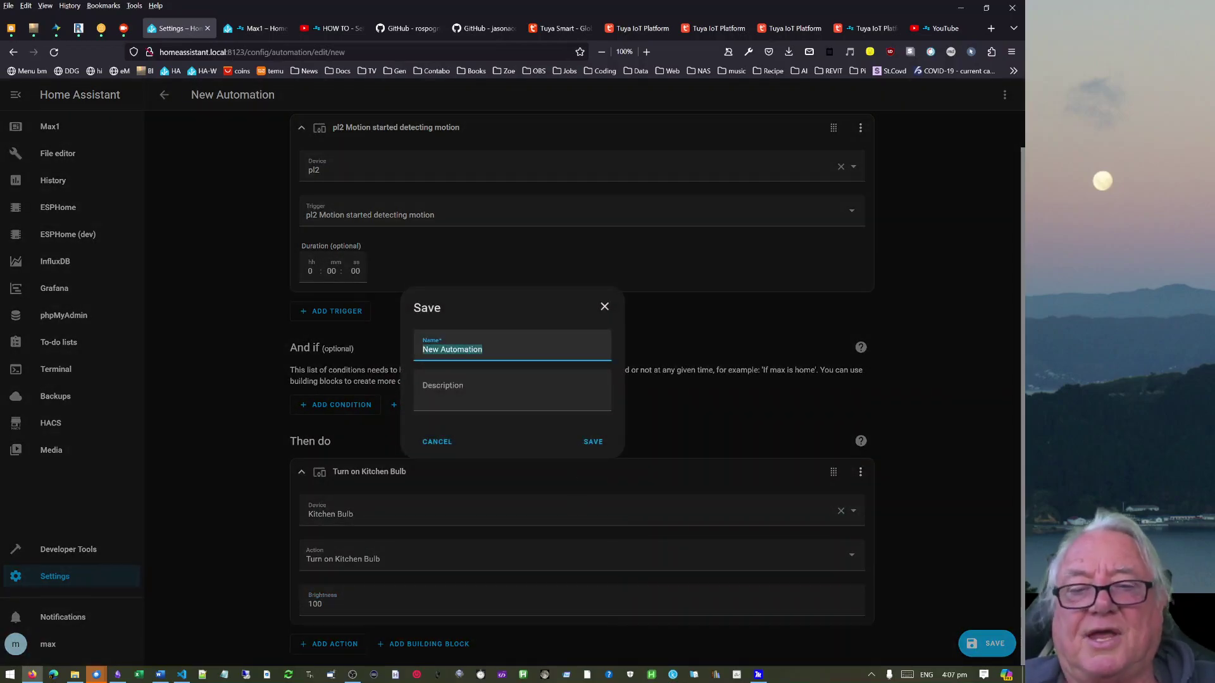
text(pl2)
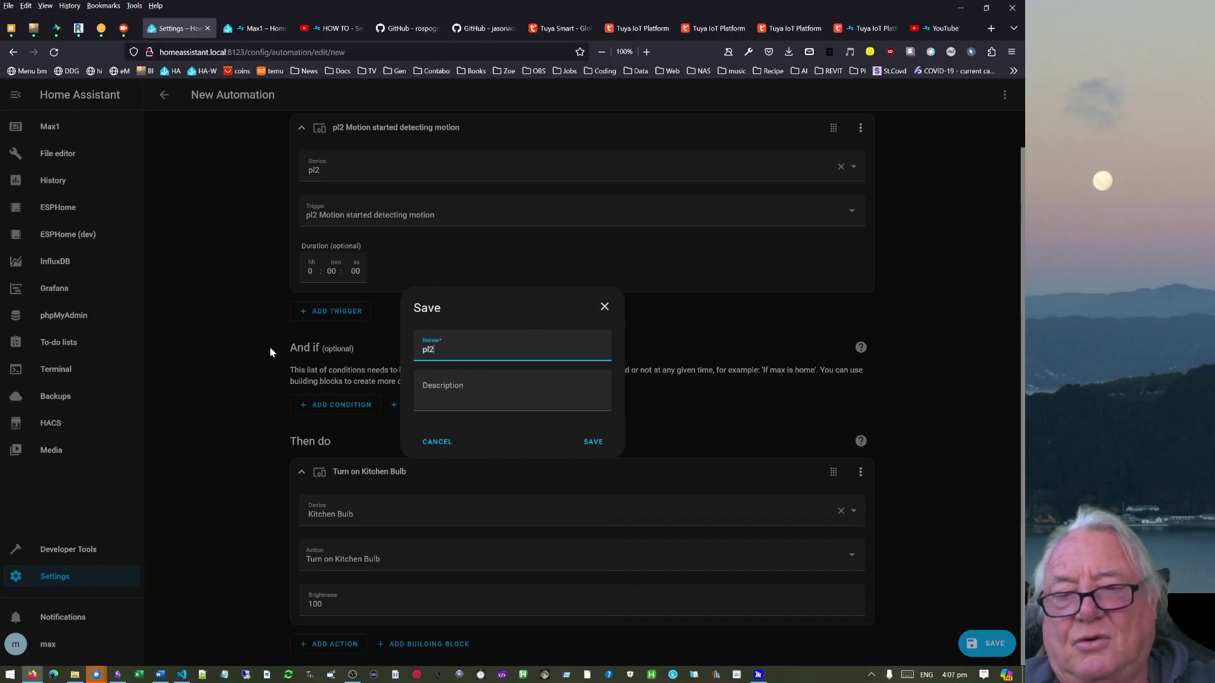
text(-X)
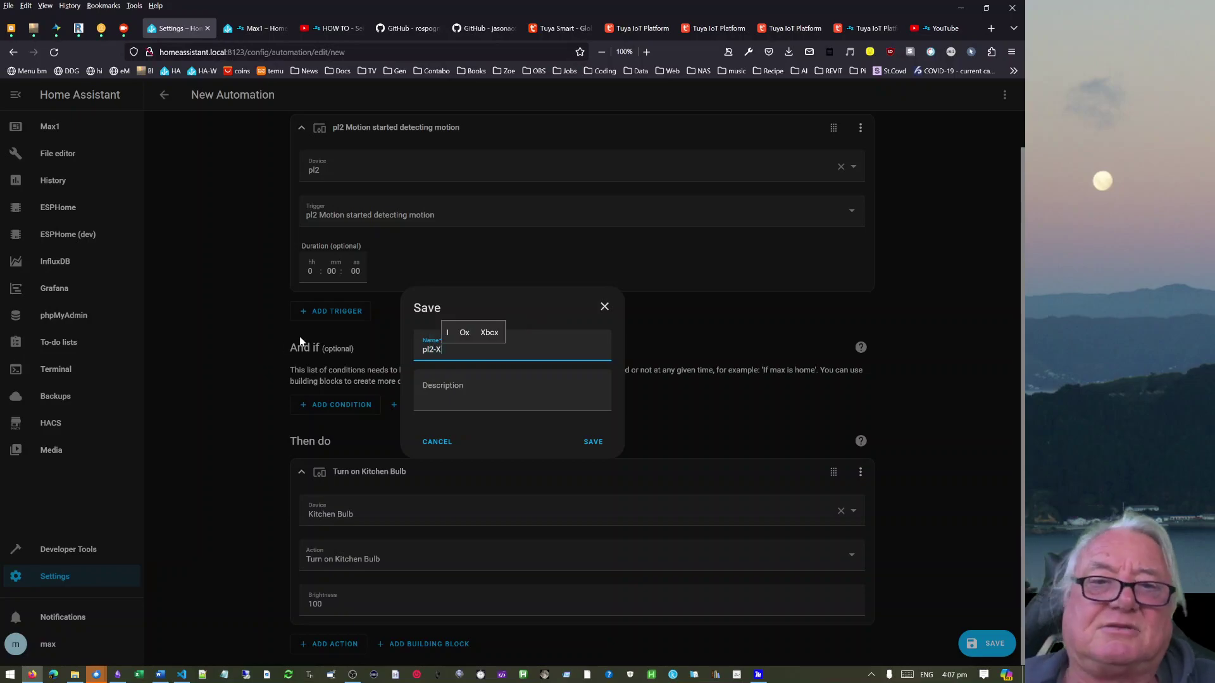
click(592, 441)
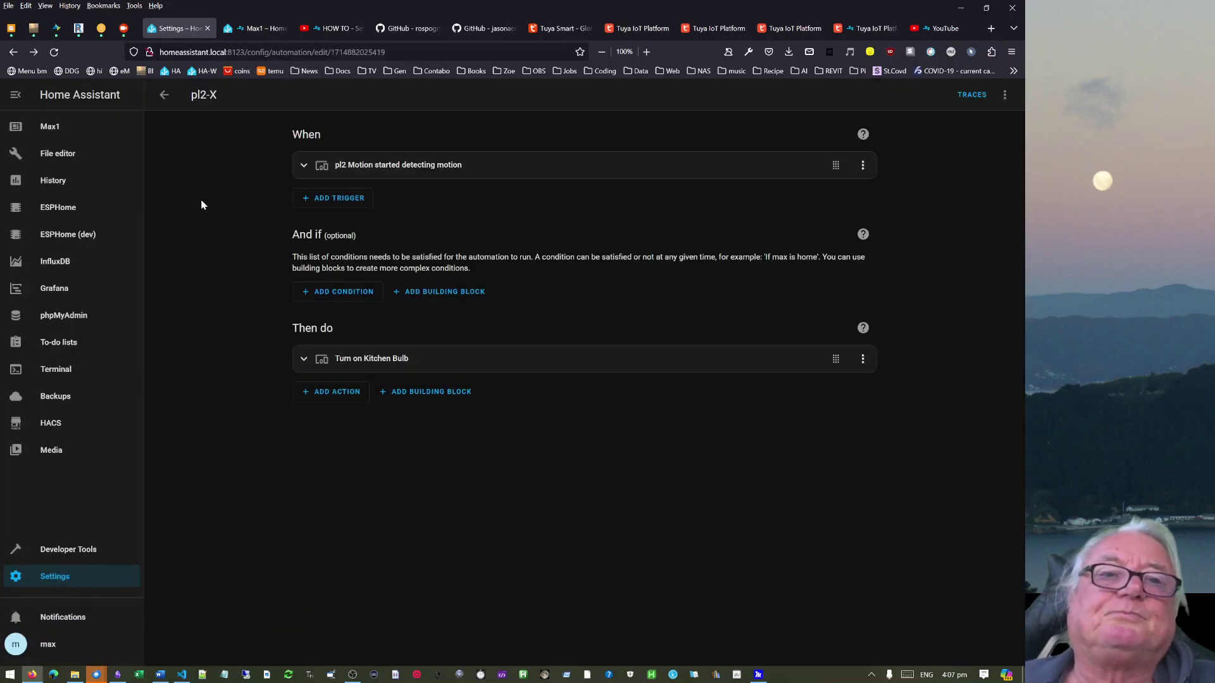
click(50, 128)
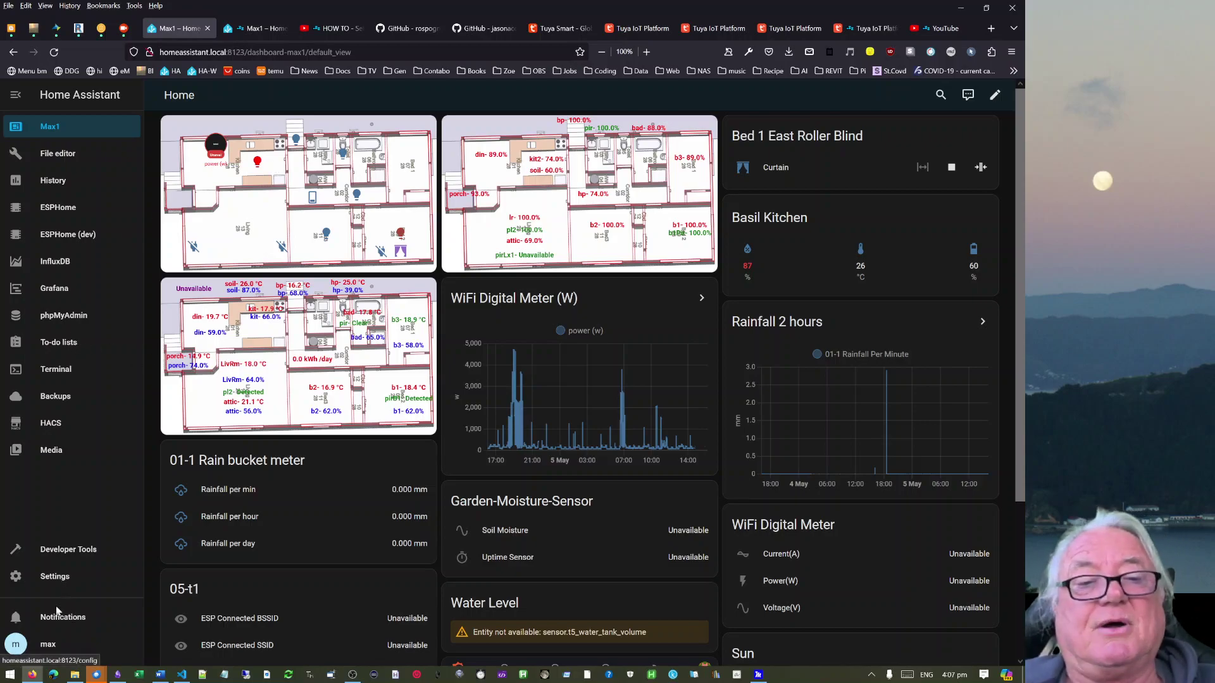
Search the settings' automation list for 'pl' and open the pl2-X automation for editing.
click(58, 579)
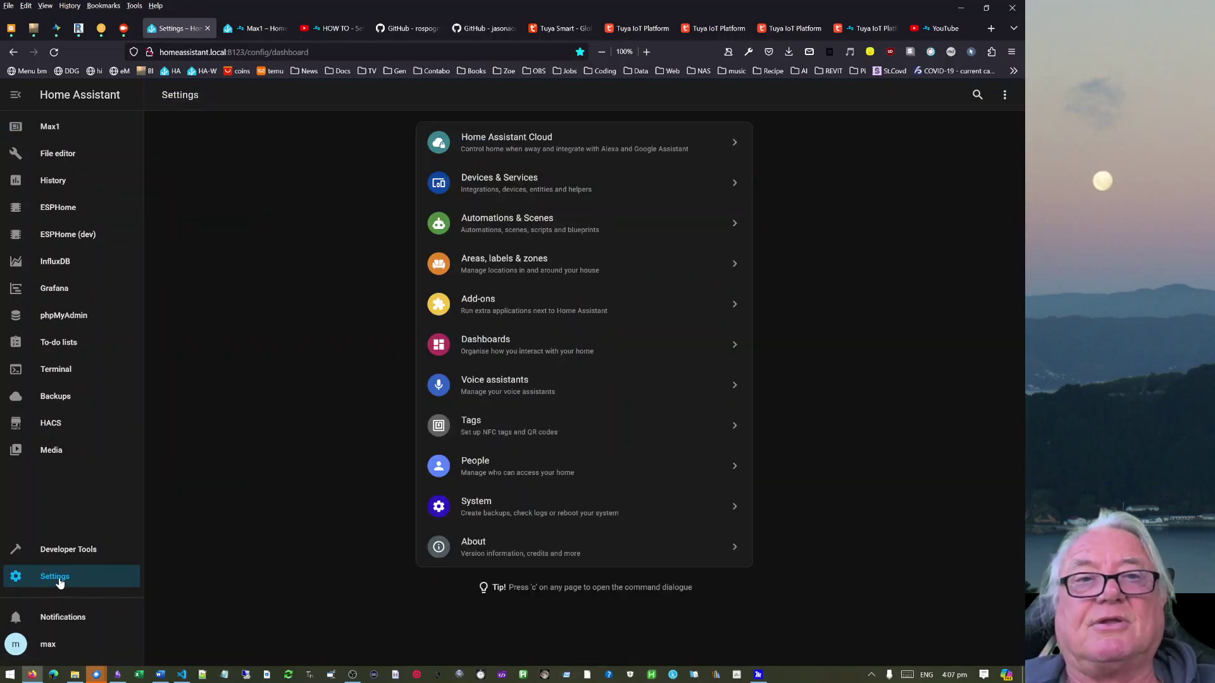
click(490, 219)
click(303, 126)
text(pl)
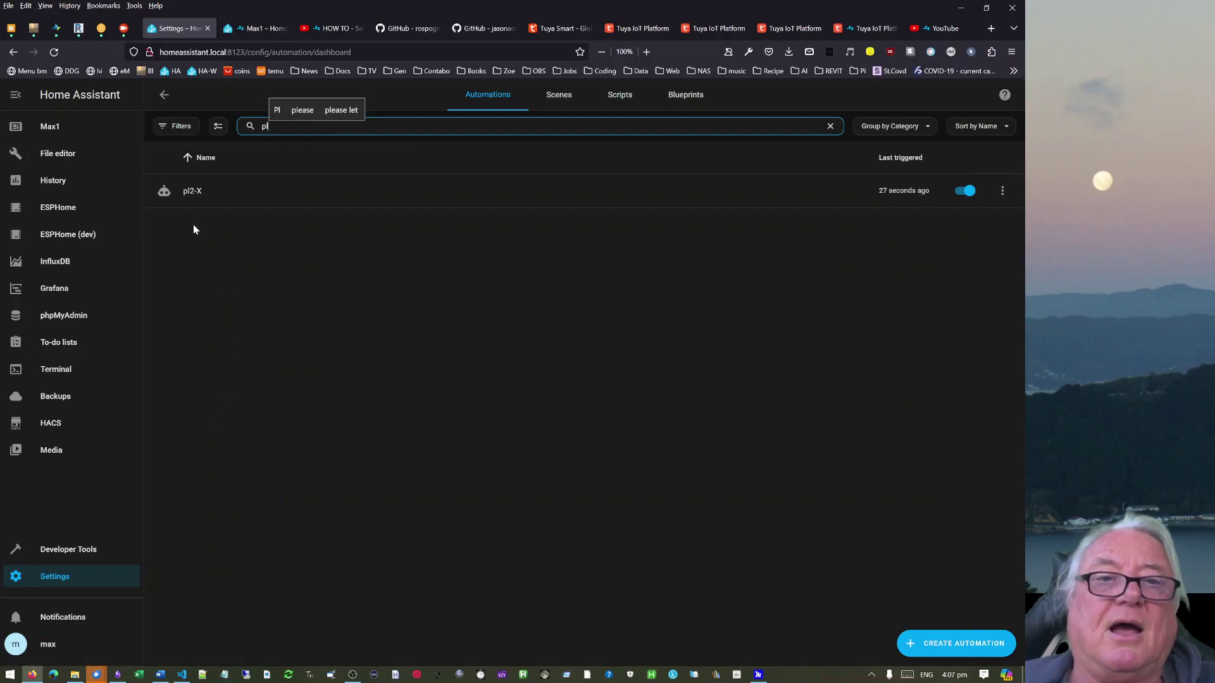
click(198, 191)
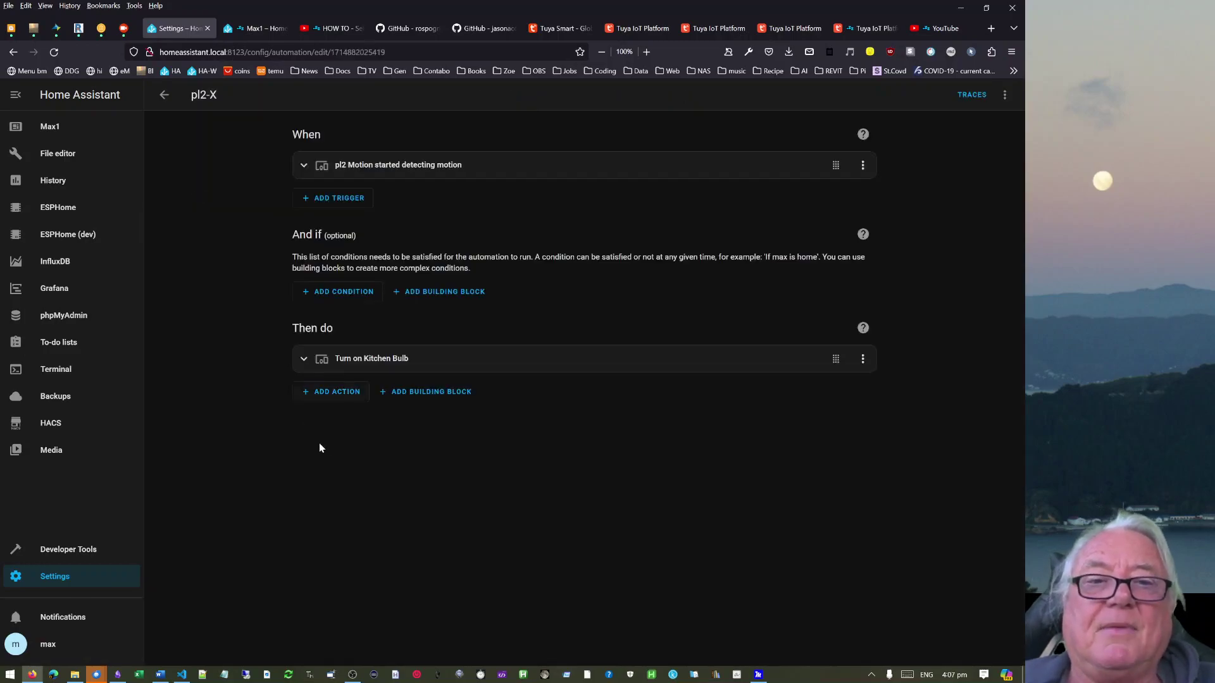
Add a 'Wait for time to pass (delay)' action of 10 seconds after the 'Turn on Kitchen Bulb' action.
click(322, 391)
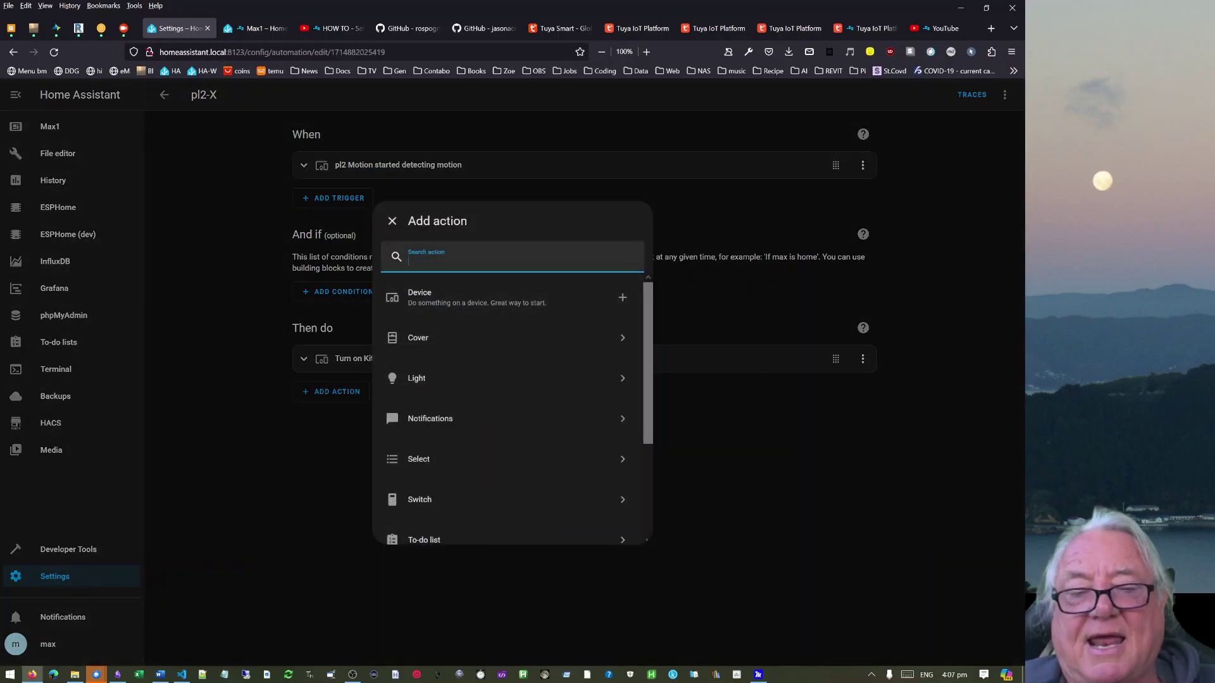
text(time)
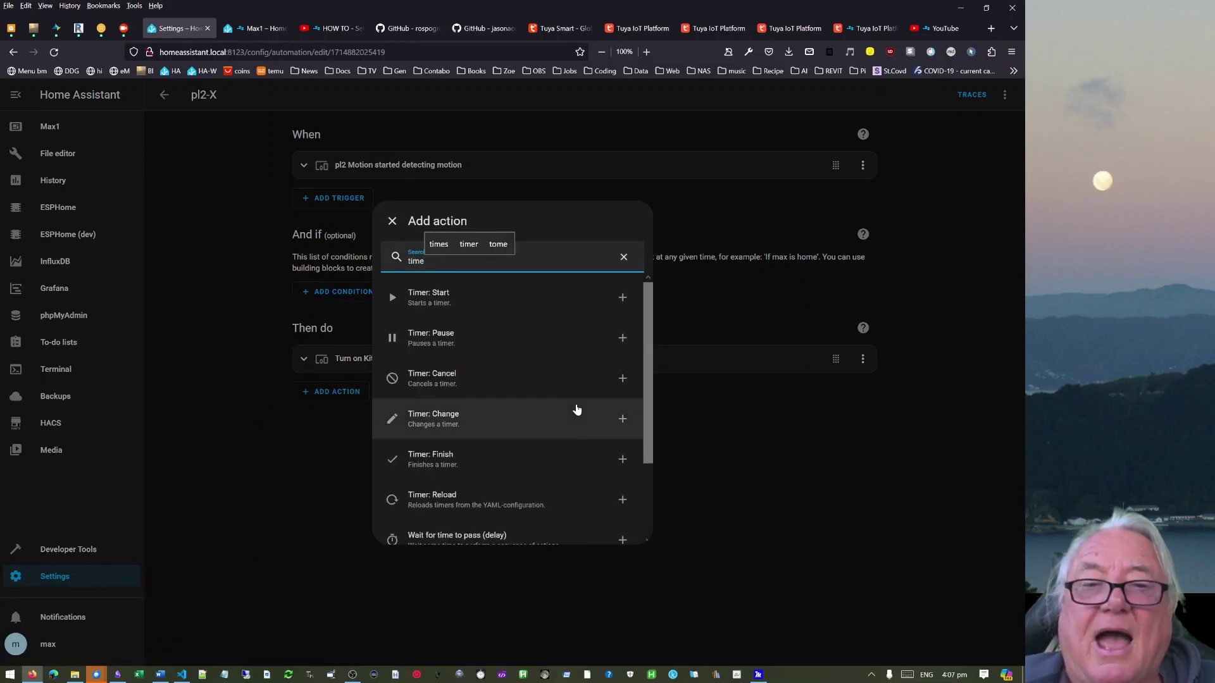
scroll(639, 459, down, 3)
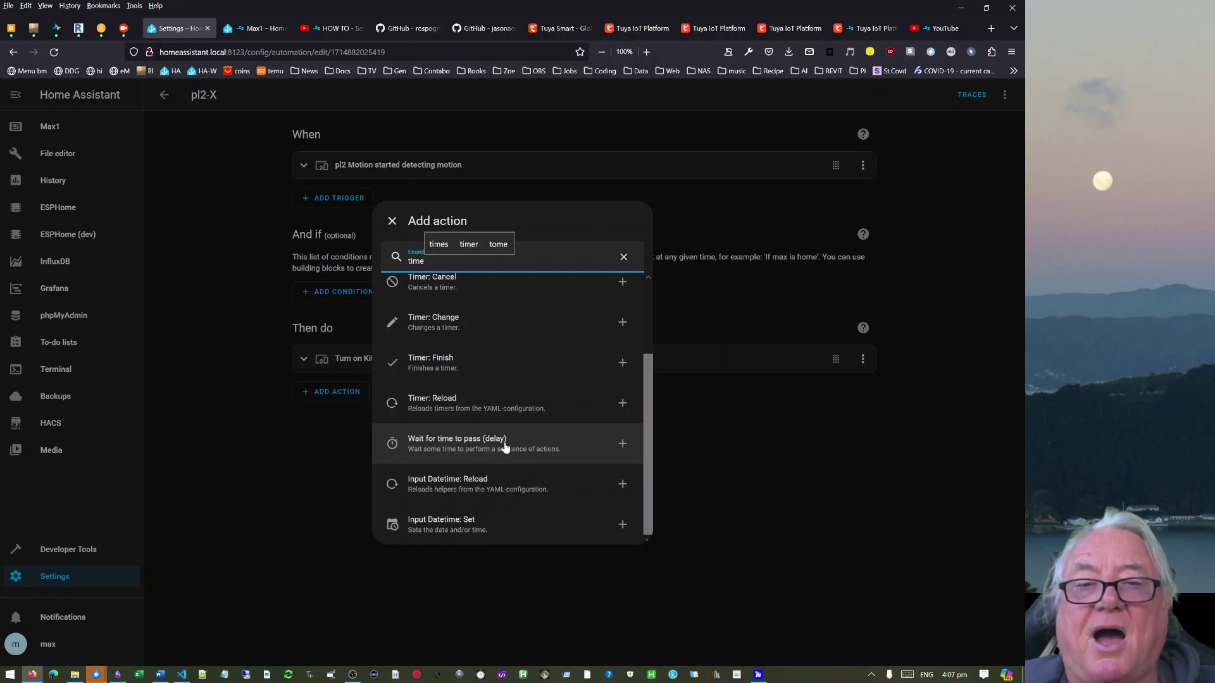
click(505, 447)
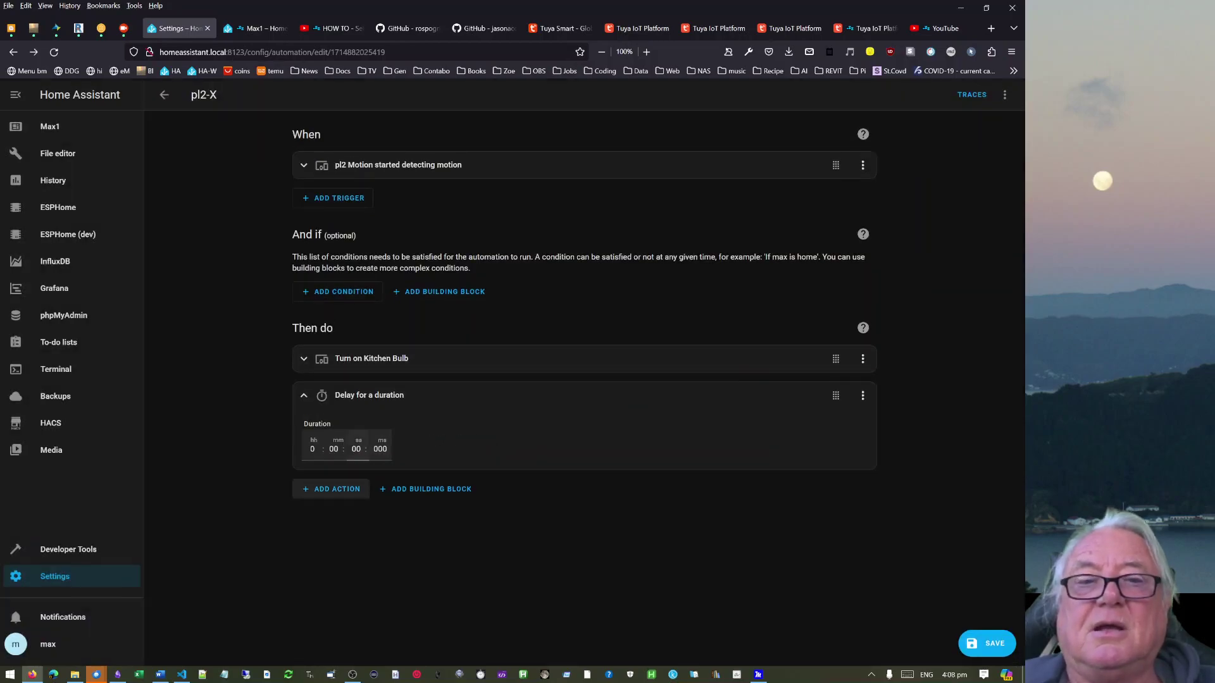
click(357, 449)
double_click(356, 449)
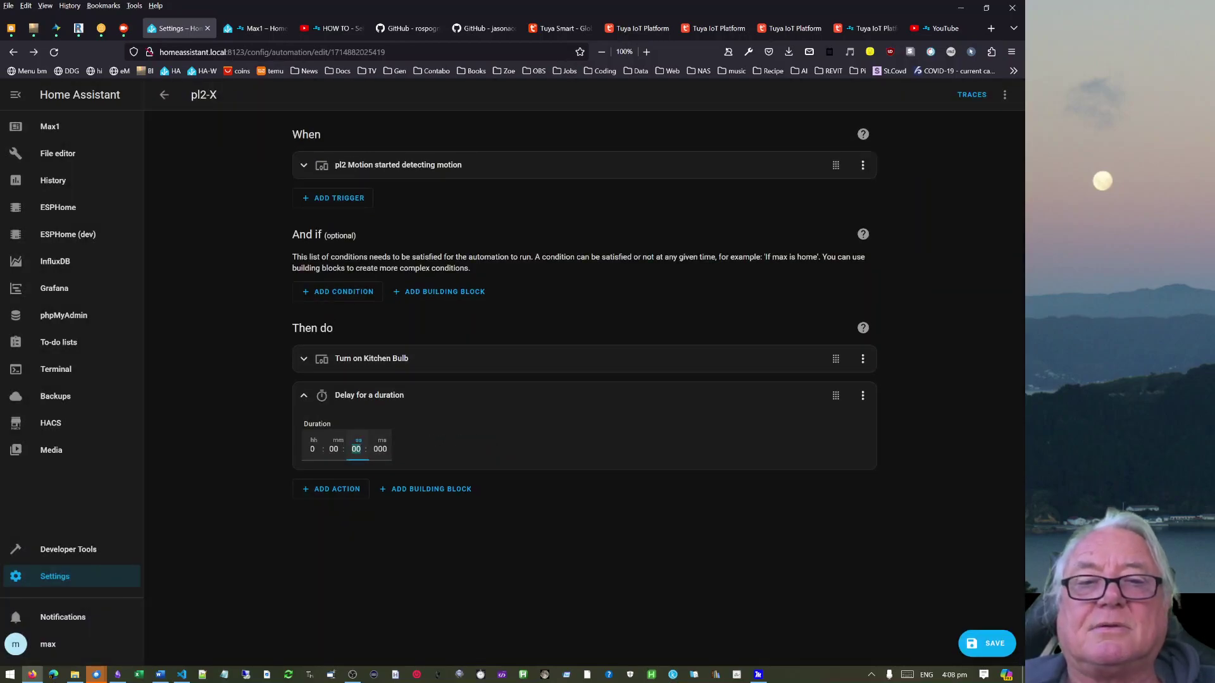
key(BackSpace)
text(10)
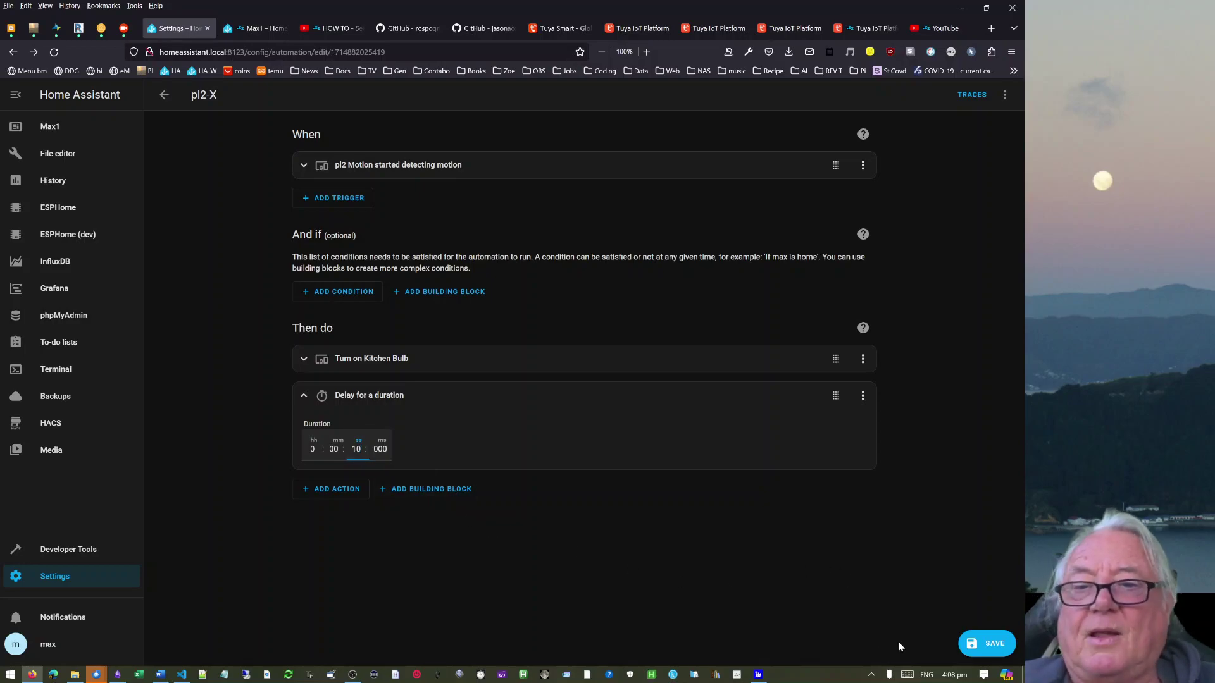
click(562, 581)
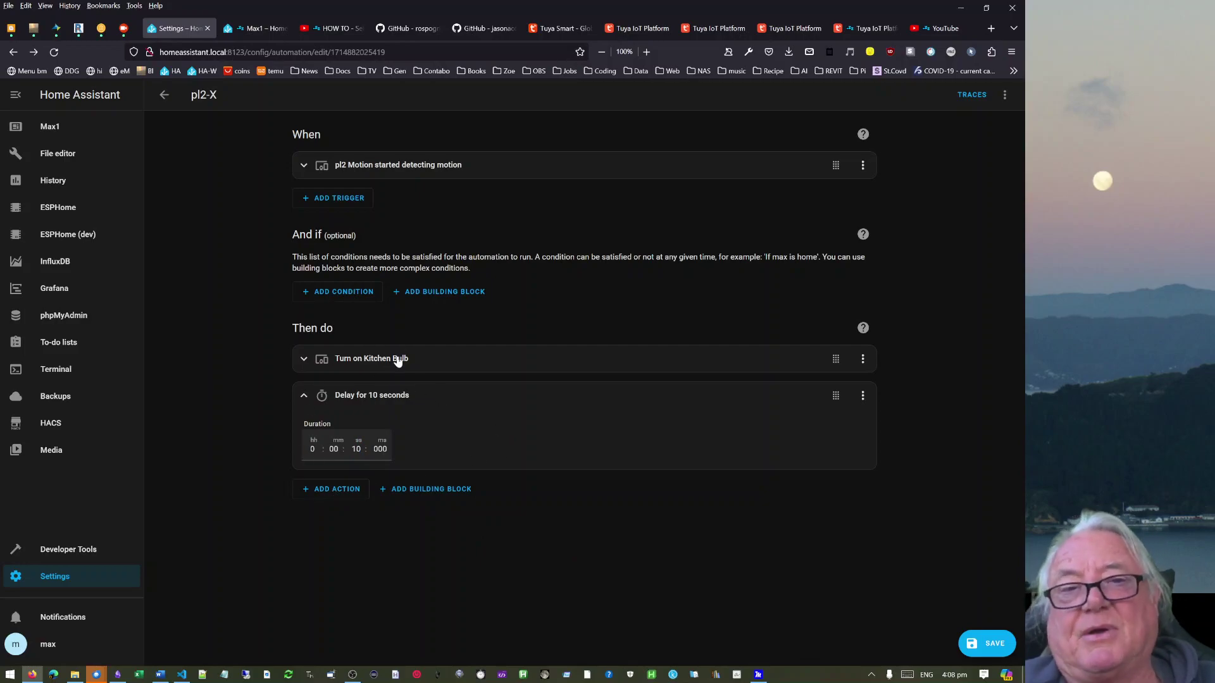
Duplicate the 'Turn on Kitchen Bulb' action, change the copy after the delay to 'Turn off Kitchen Bulb', and save the automation.
click(863, 358)
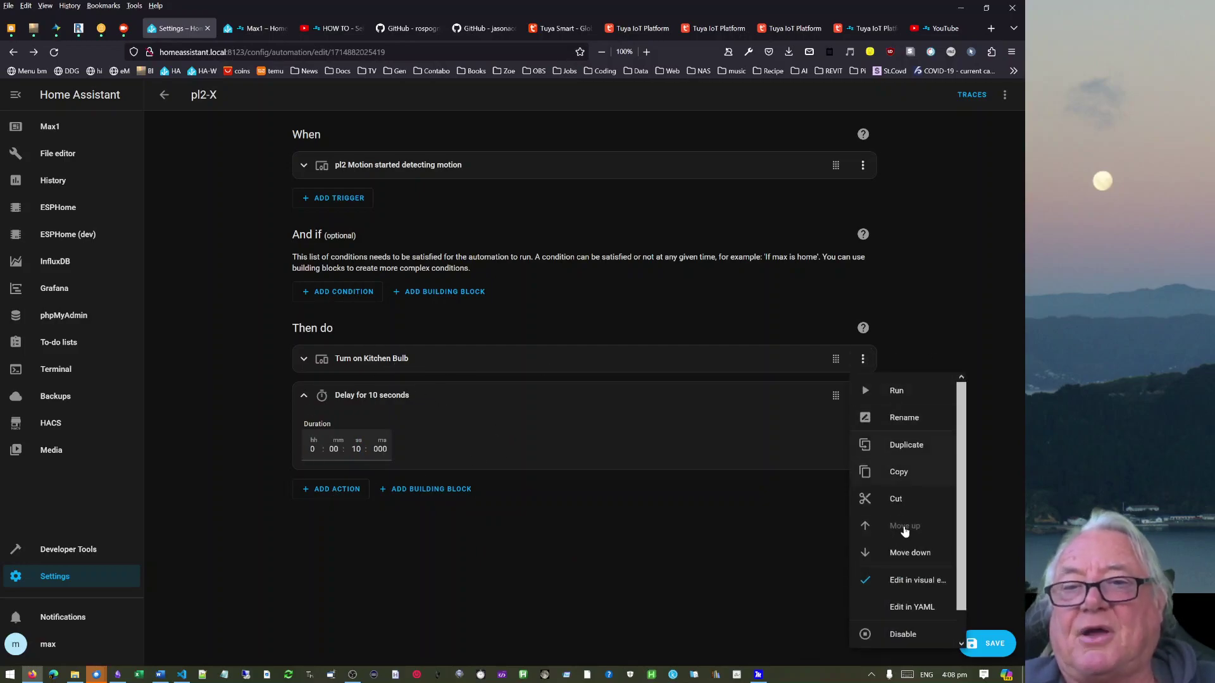
click(905, 445)
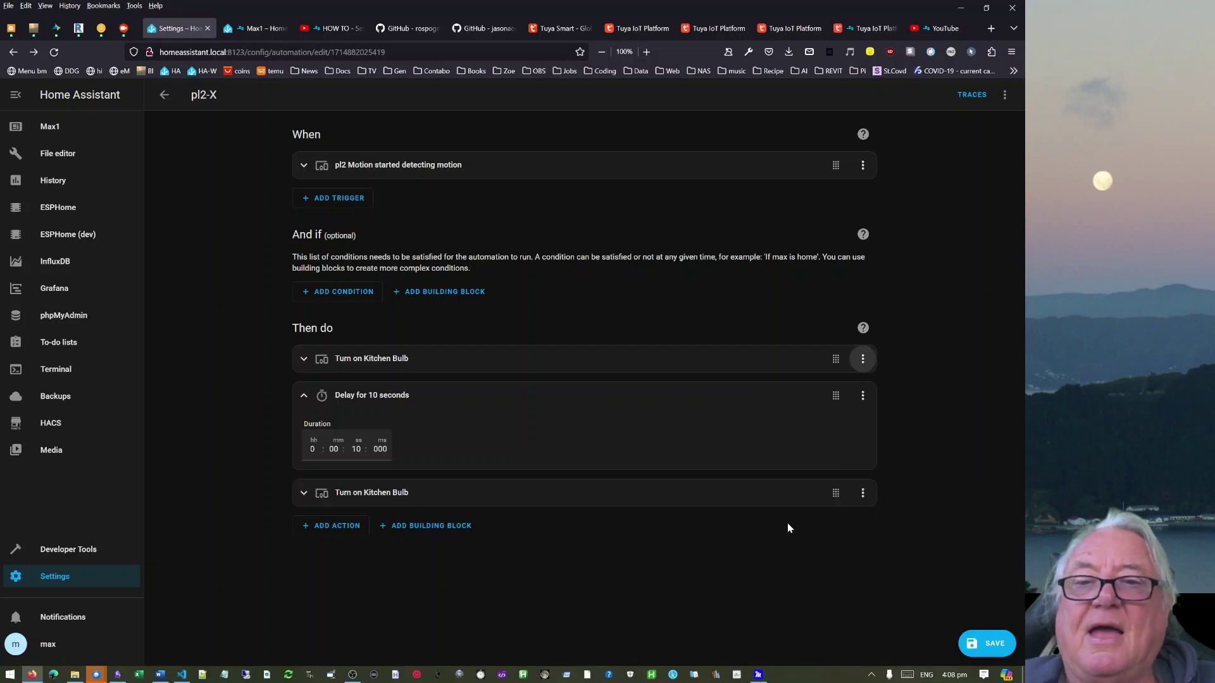
click(382, 495)
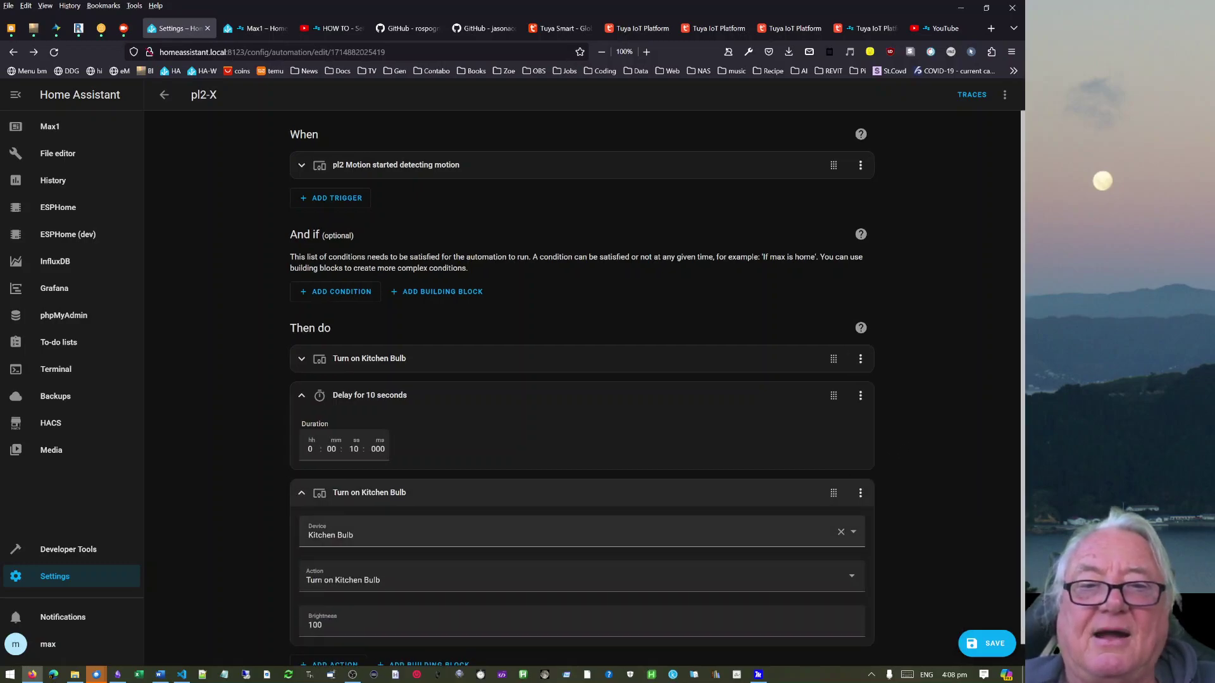
click(364, 580)
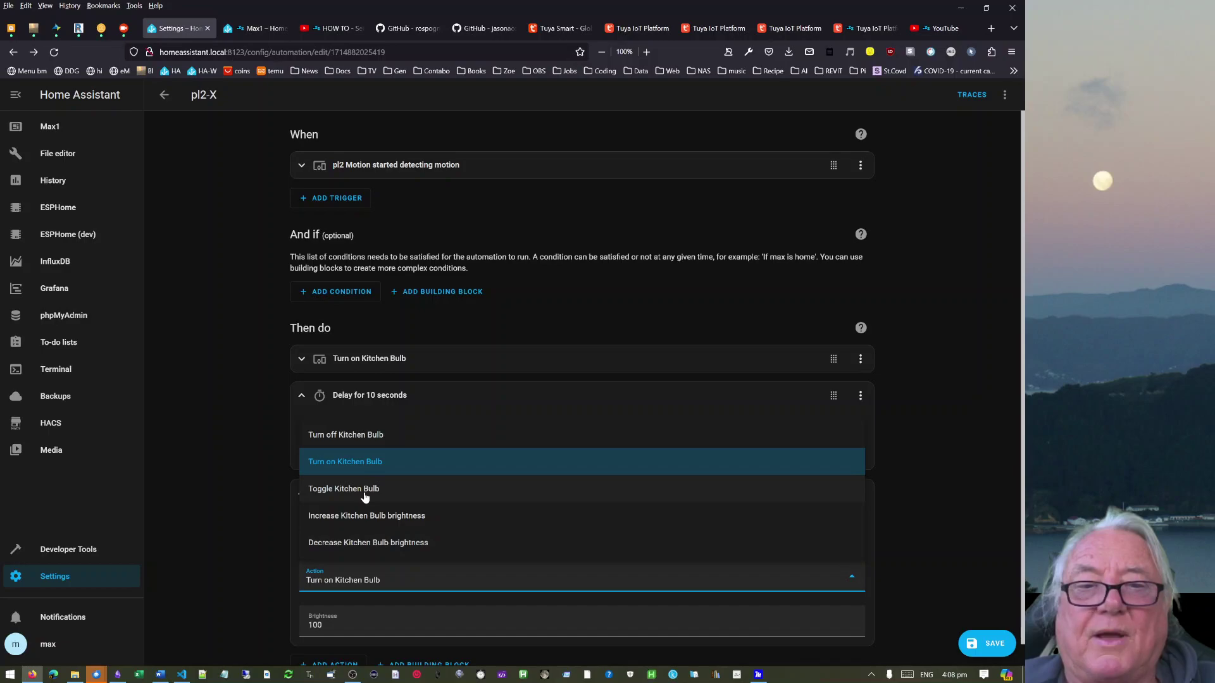
click(349, 436)
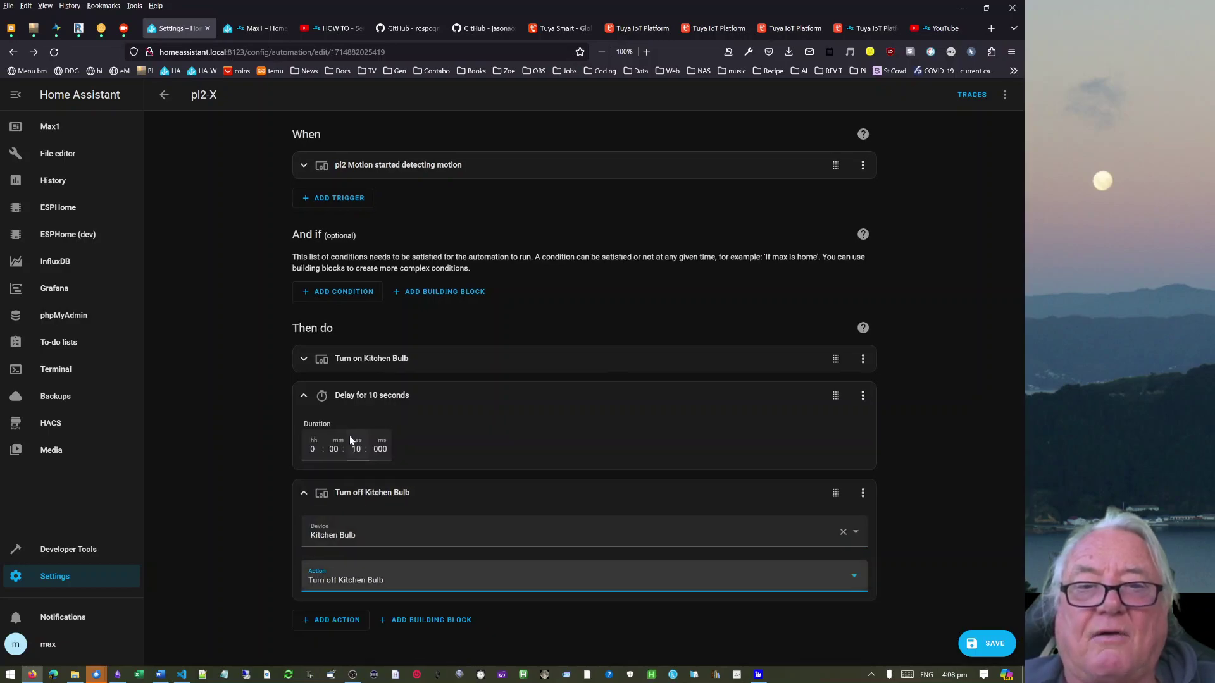
click(992, 645)
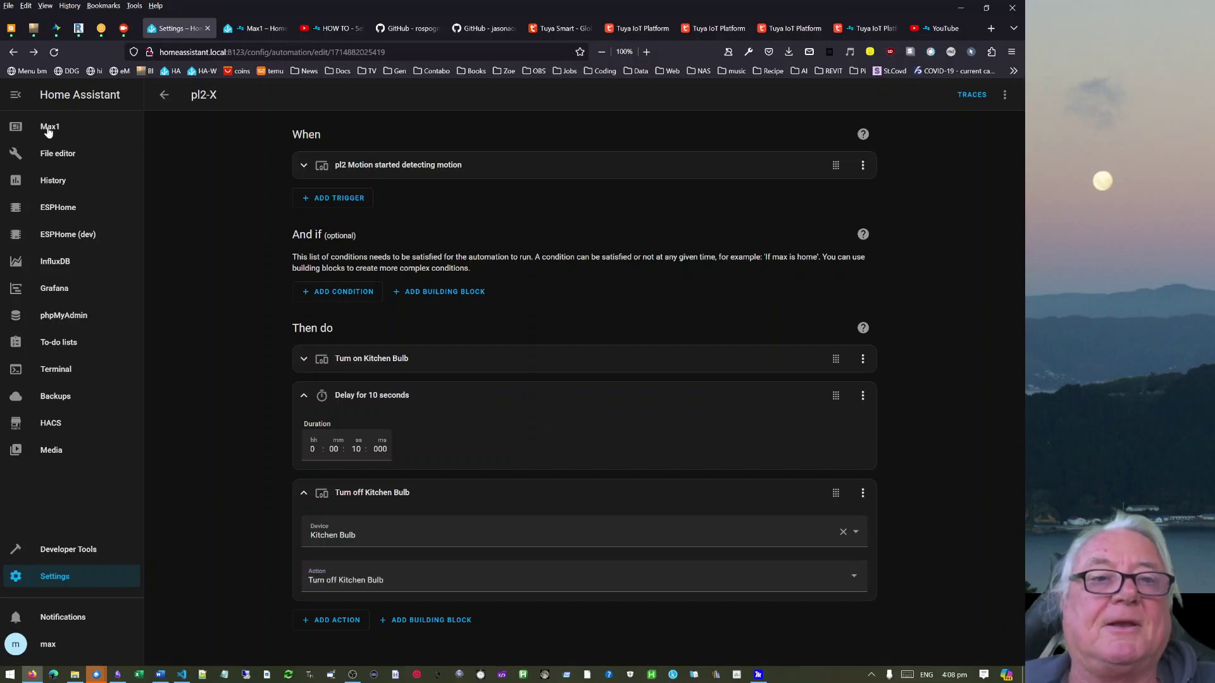
Go to the Max1 dashboard and check the pl2 Motion and Battery cards.
click(241, 27)
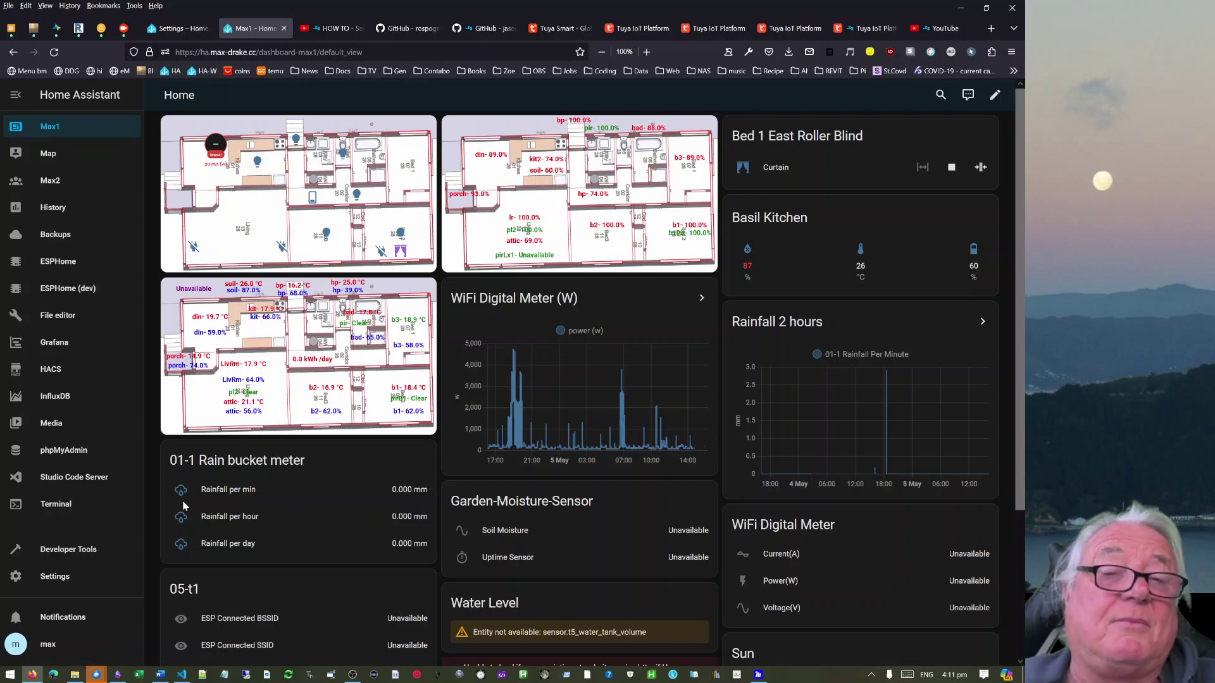
drag(1023, 459, 1023, 608)
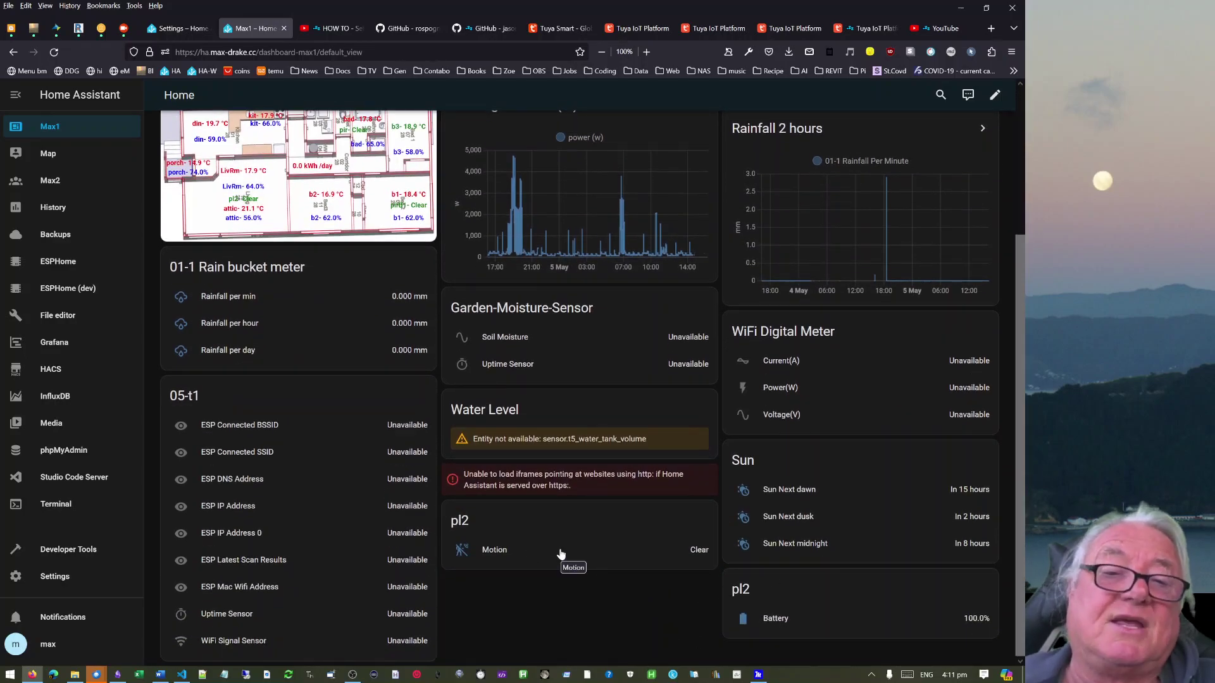
Filter the current entity states in Developer Tools by 'pl2' and examine the pl2-X automation's attributes.
click(62, 553)
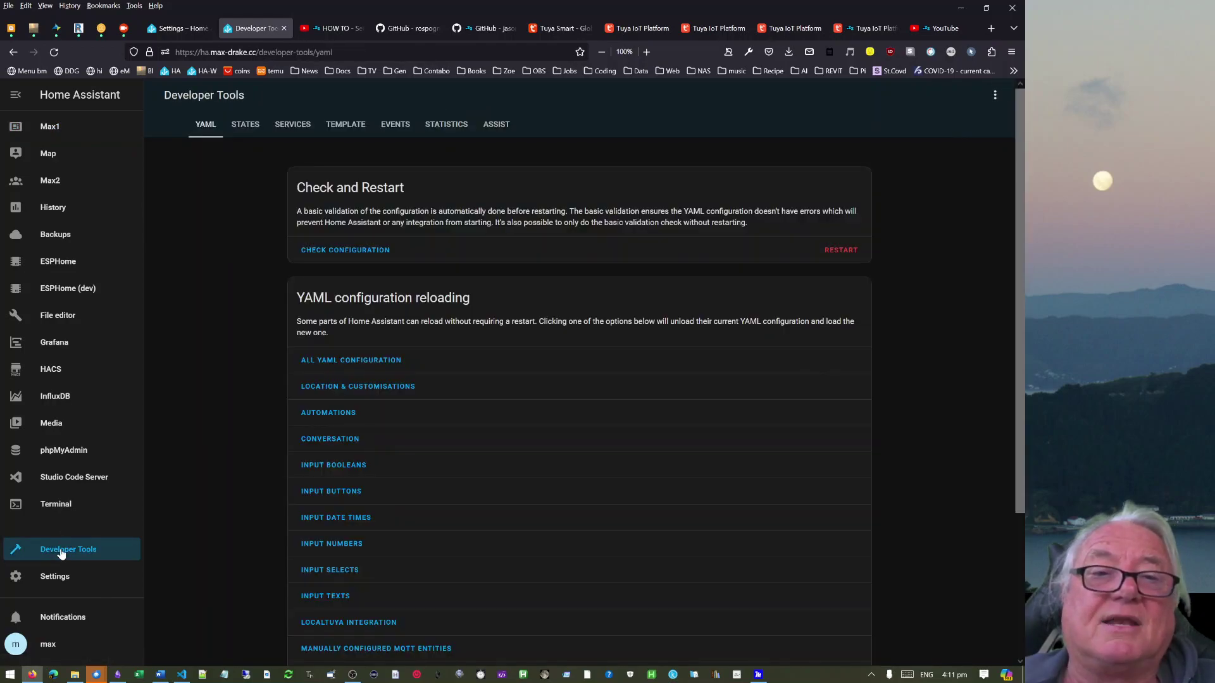
click(248, 124)
click(221, 248)
text(bina)
key(BackSpace)
key(BackSpace)
key(BackSpace)
key(BackSpace)
text(pl)
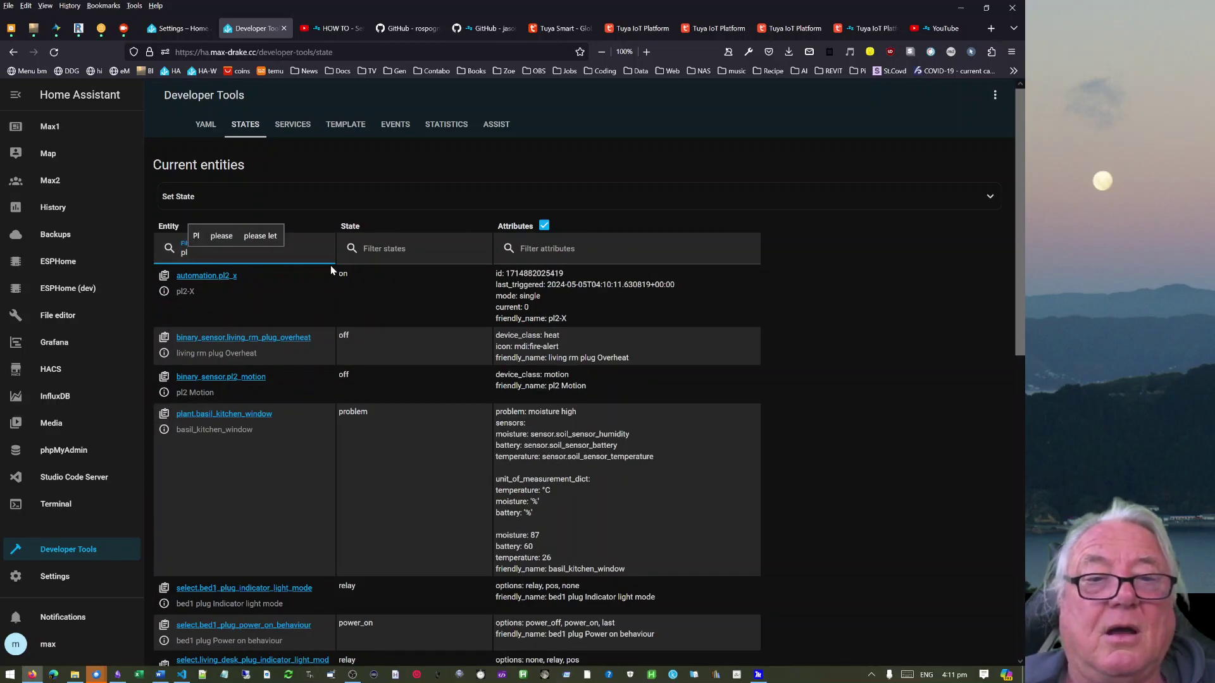
text(2)
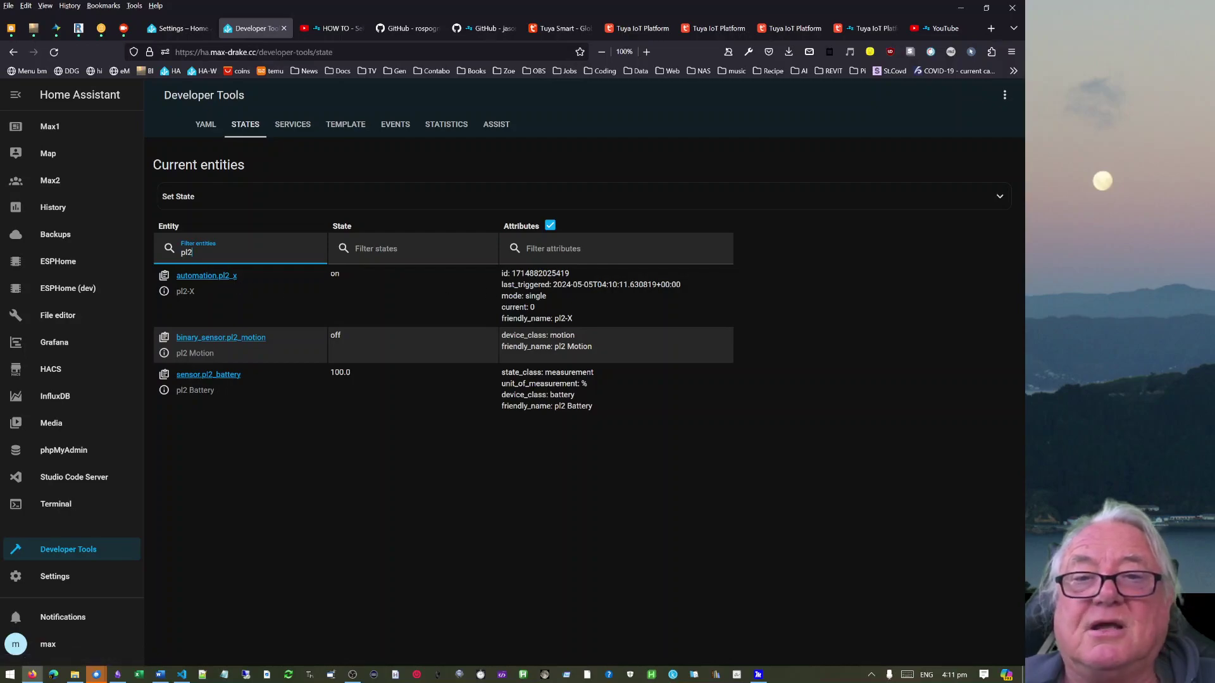
drag(542, 273, 573, 320)
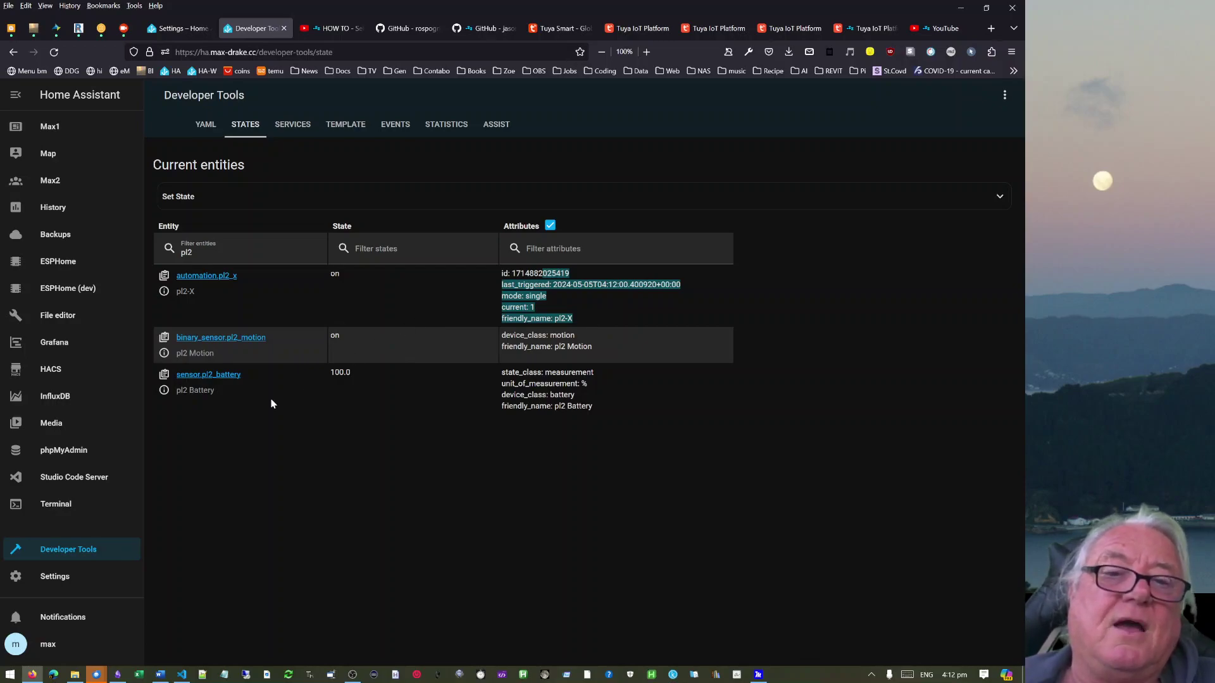
click(271, 374)
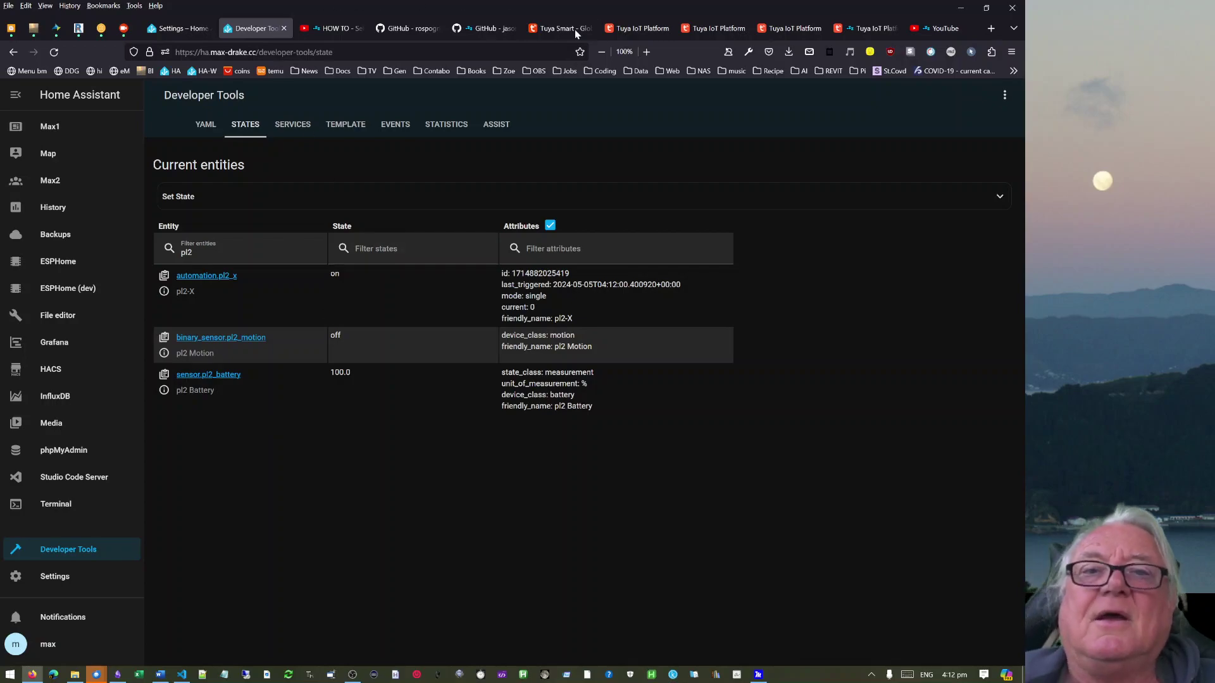
Reload both localtuya entries of the LocalTuya integration.
click(55, 577)
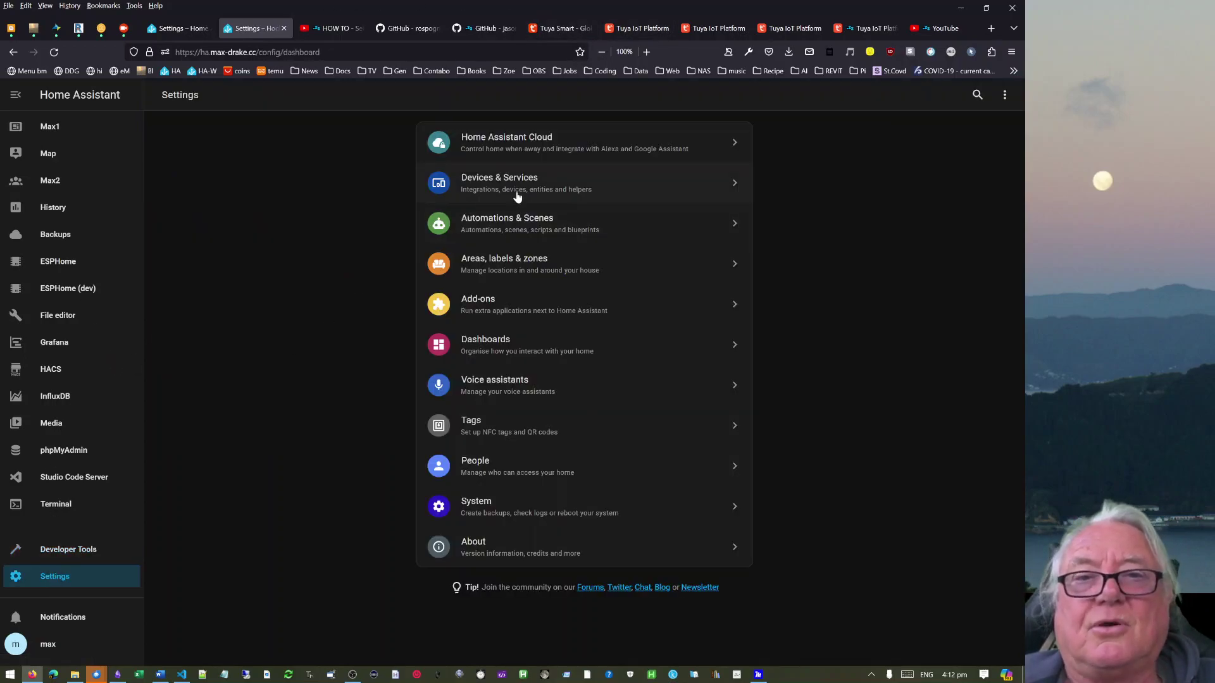
click(485, 183)
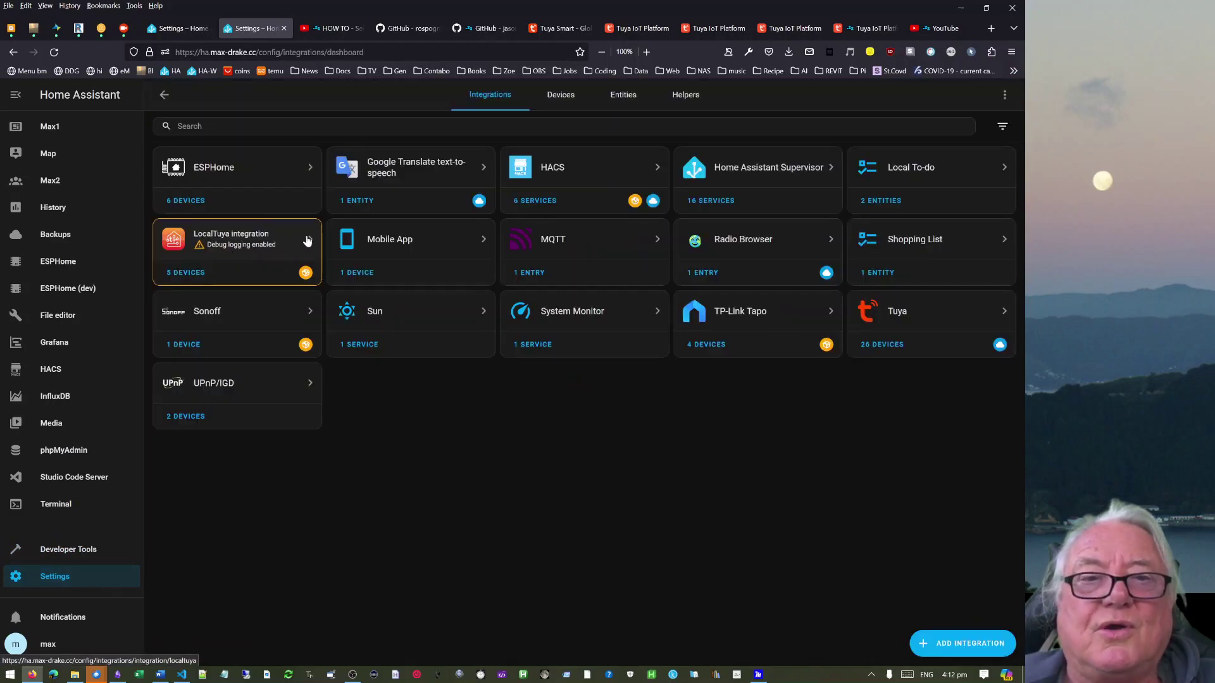
click(310, 242)
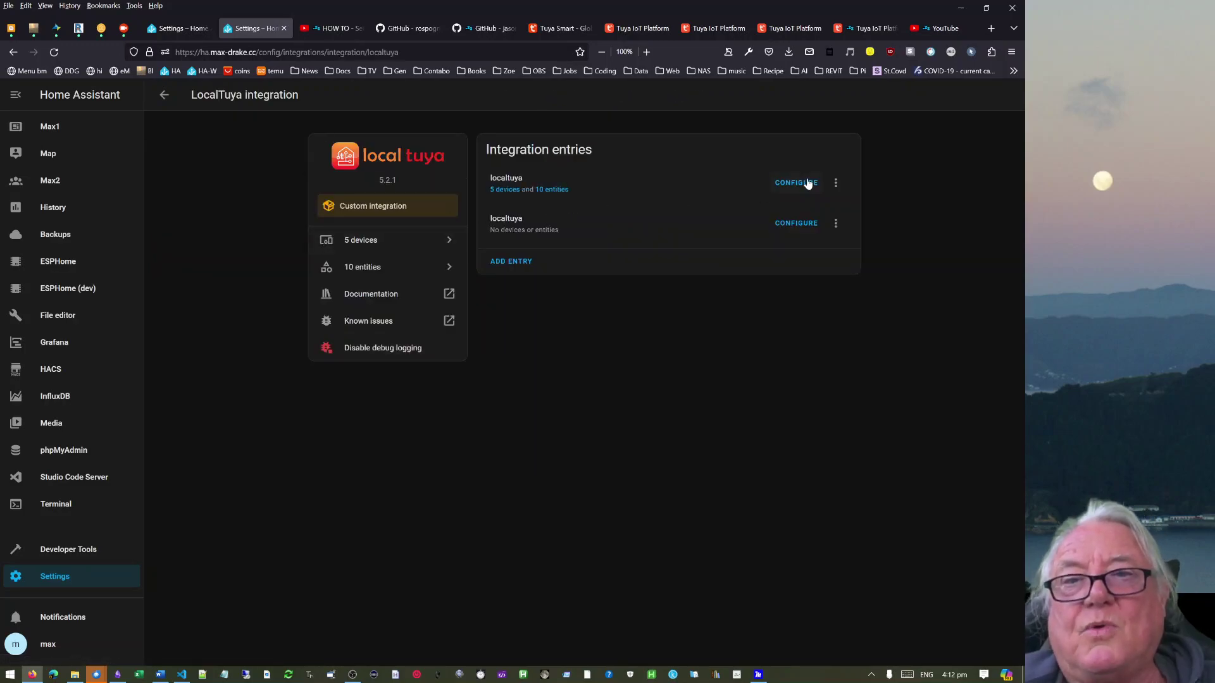
click(836, 183)
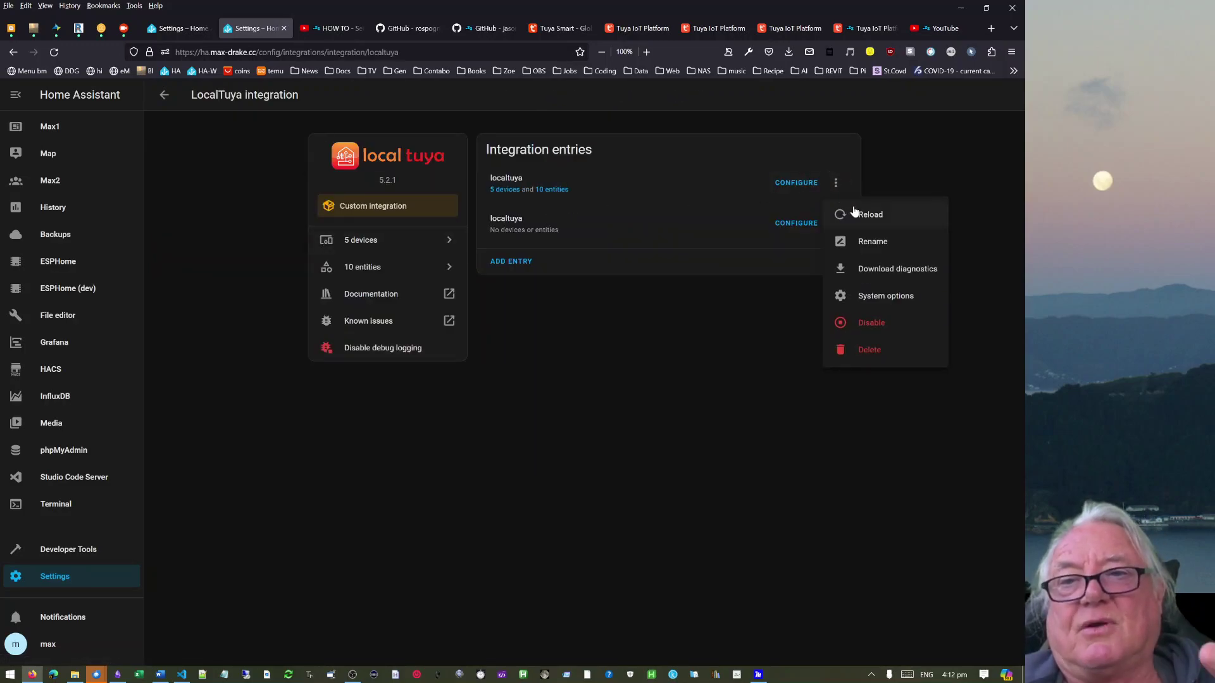
click(879, 215)
click(836, 224)
click(875, 254)
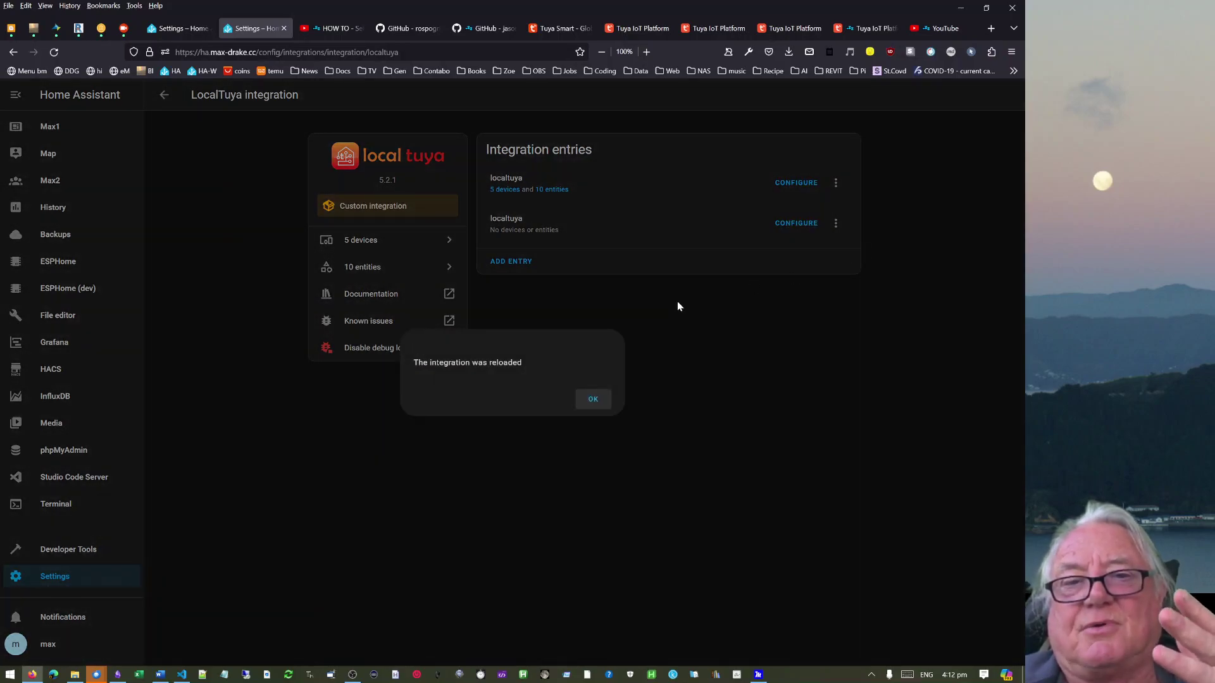
click(593, 399)
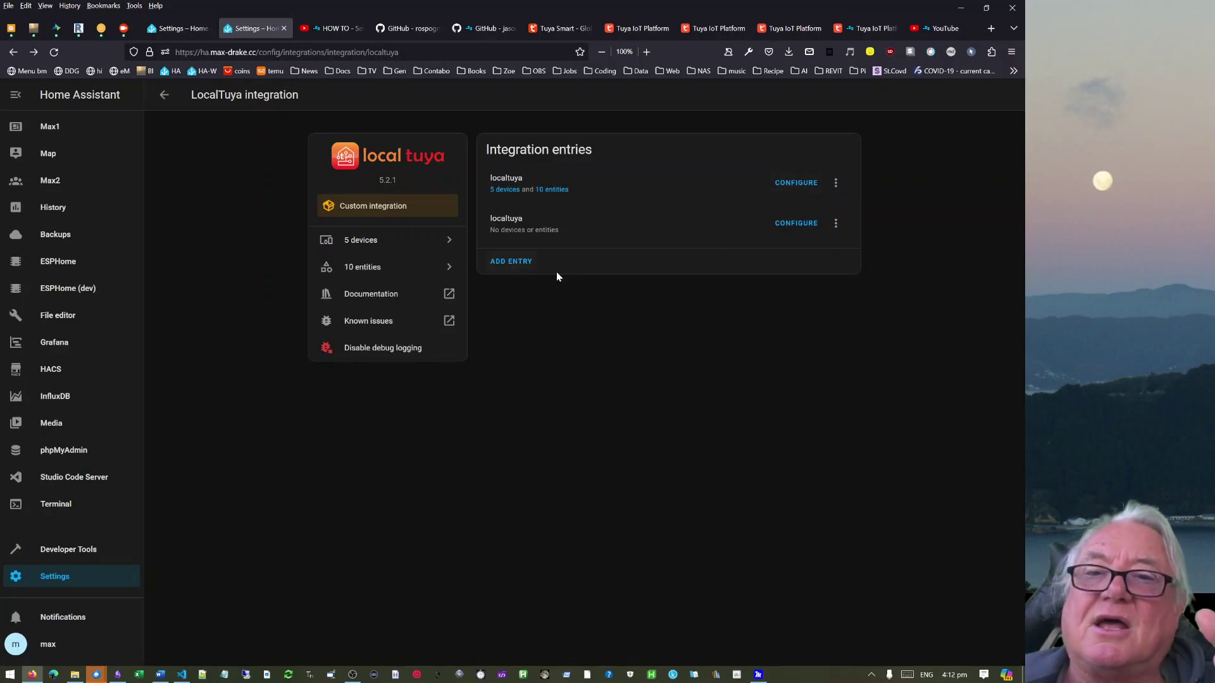
Open the Cloud API account form for a new LocalTuya entry and check the My Power Info project's data center and authorization key on Tuya.
click(517, 262)
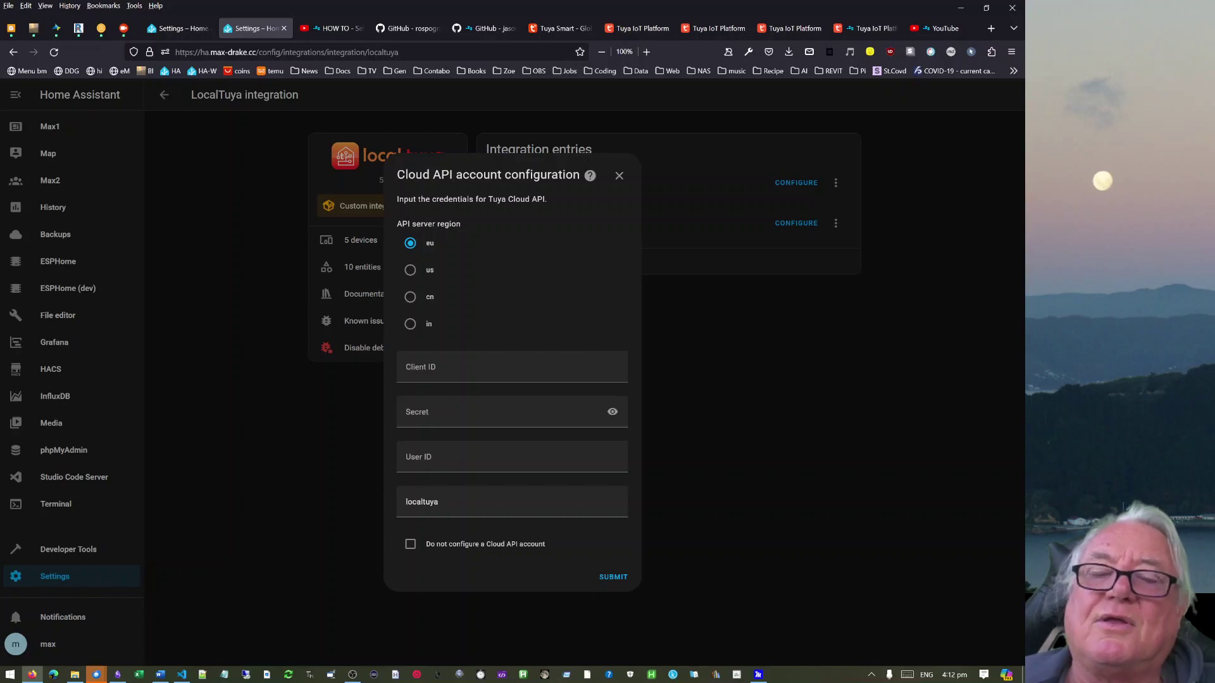
drag(408, 175, 520, 174)
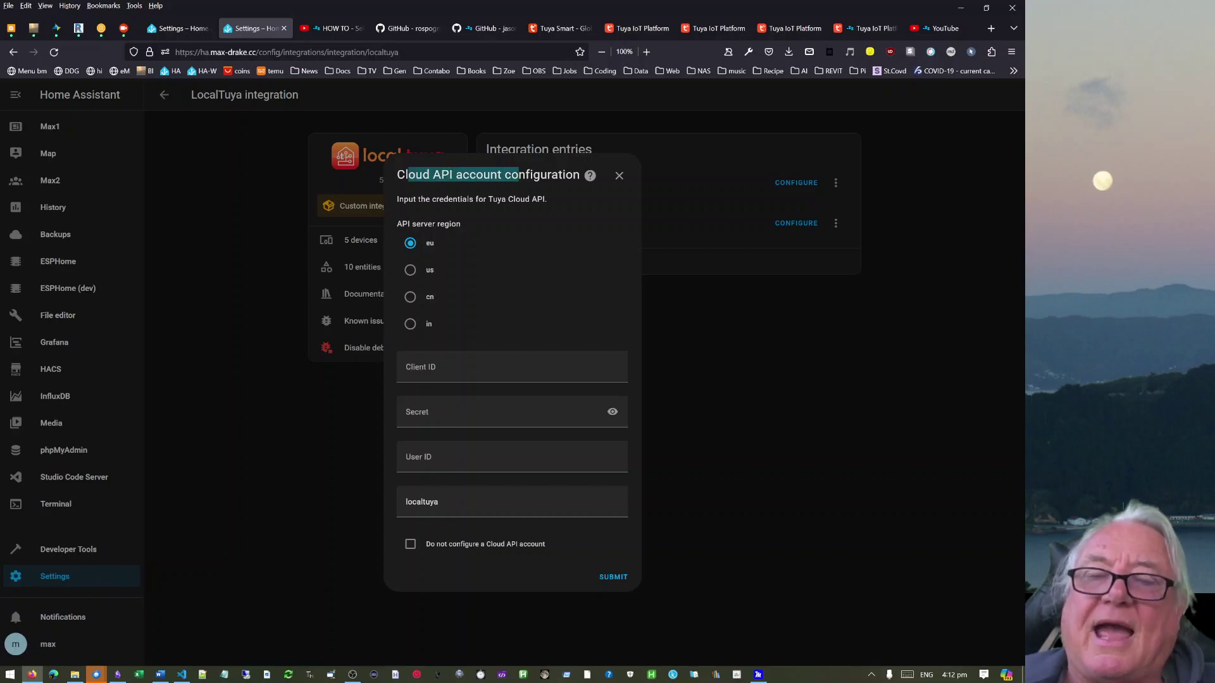
click(781, 31)
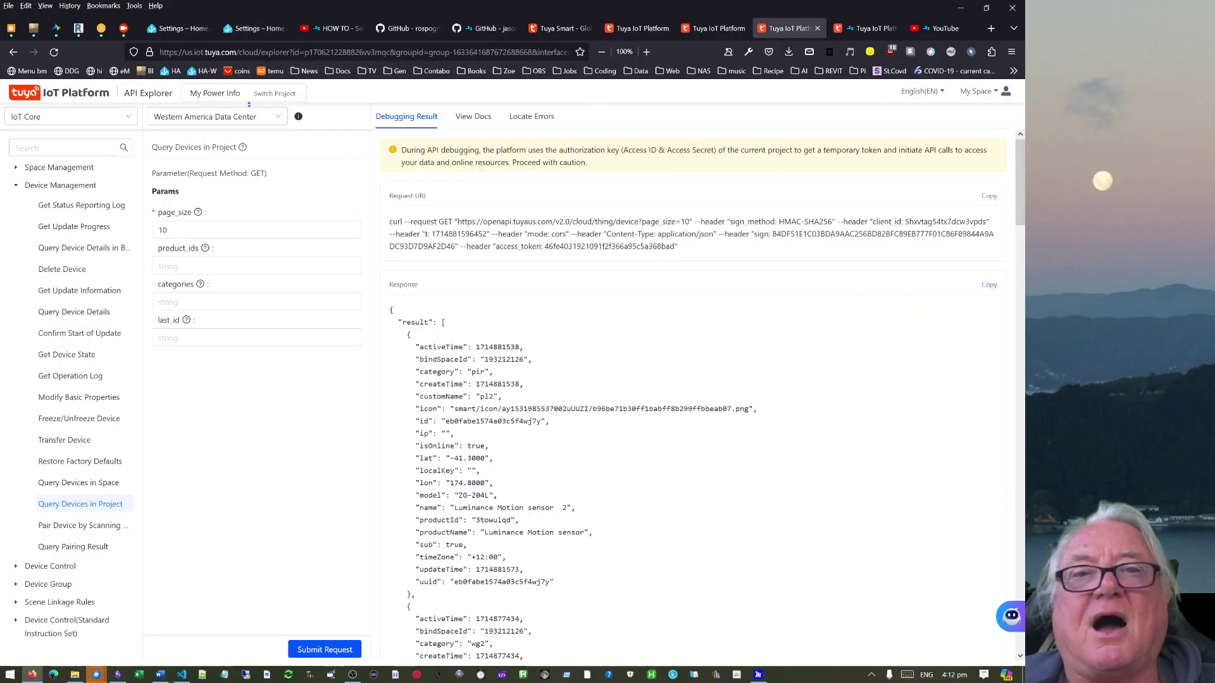
click(711, 28)
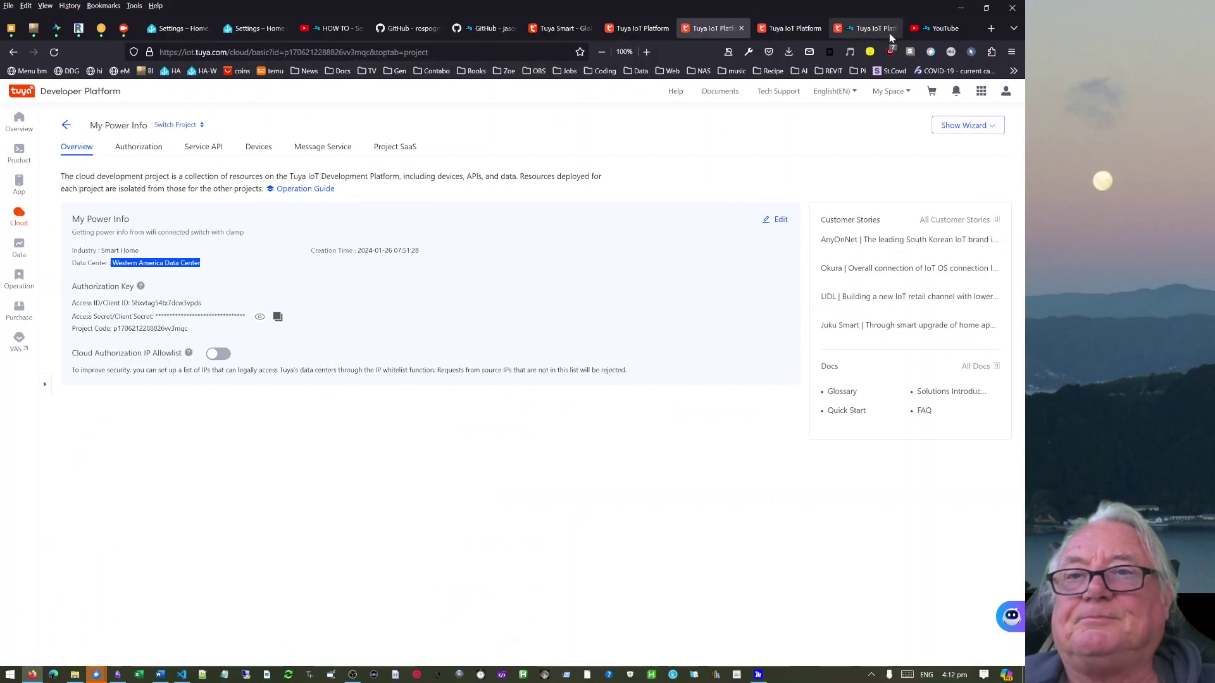
click(174, 30)
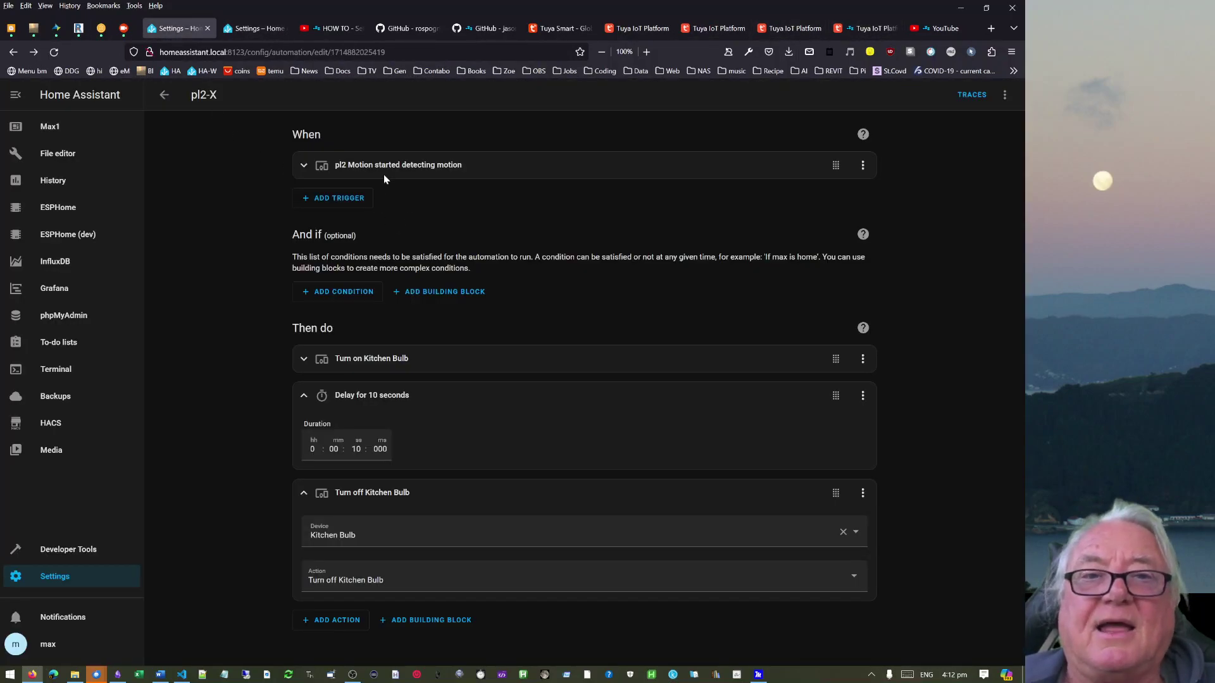
click(241, 29)
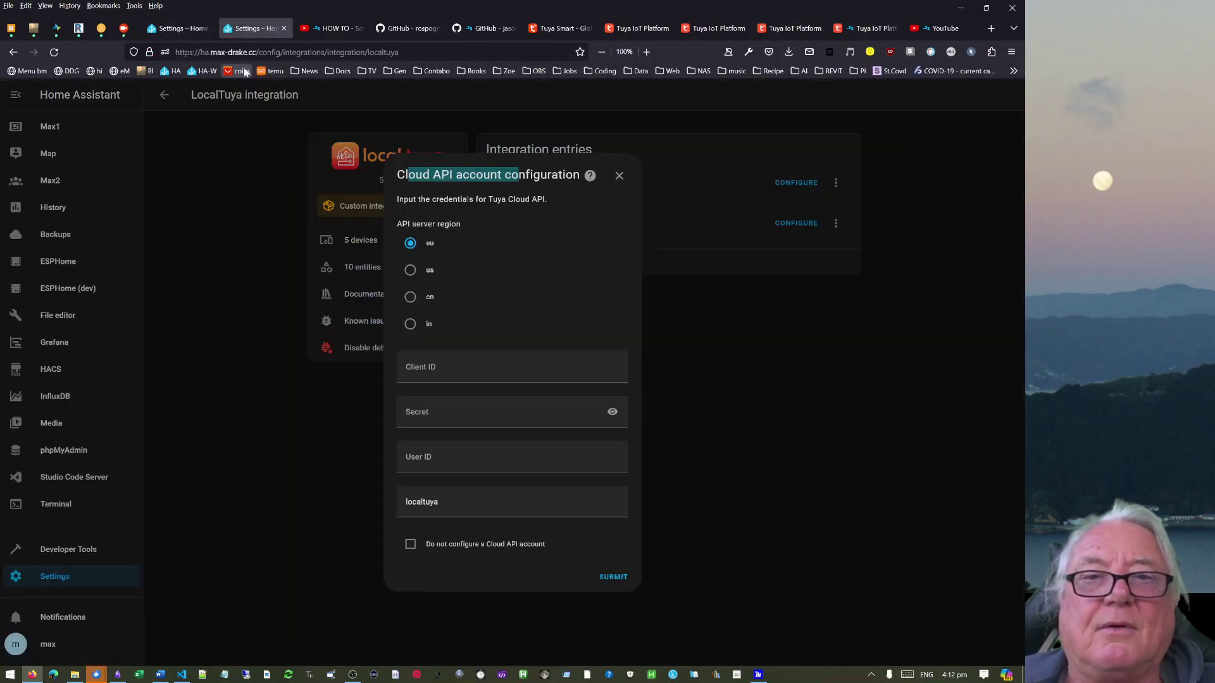
Set the API server region to us, go through the Secret and User ID fields, and close the form without submitting.
click(410, 269)
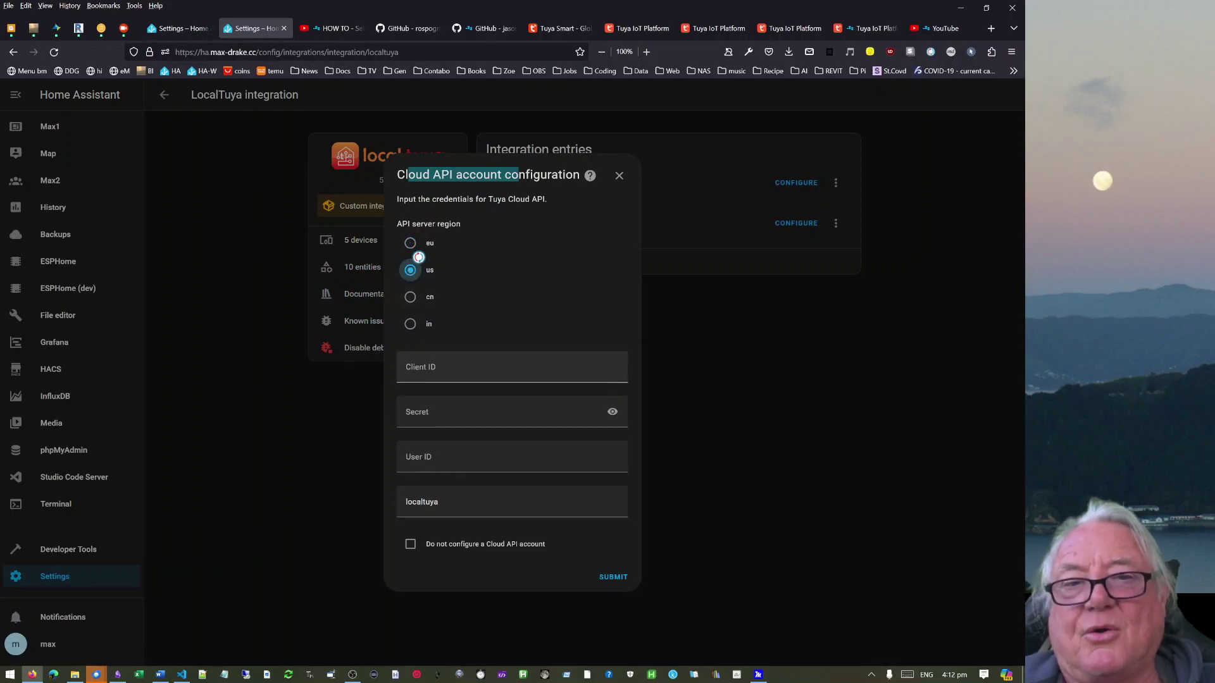
click(494, 415)
key(Escape)
click(819, 442)
click(512, 458)
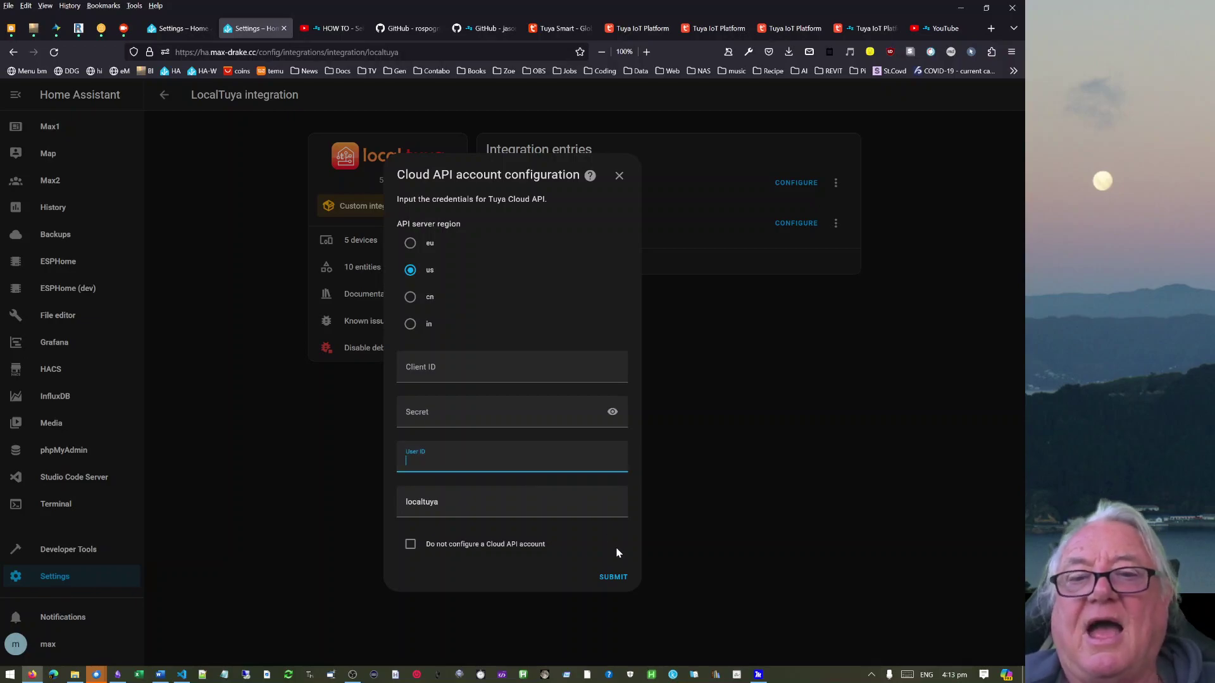
click(682, 581)
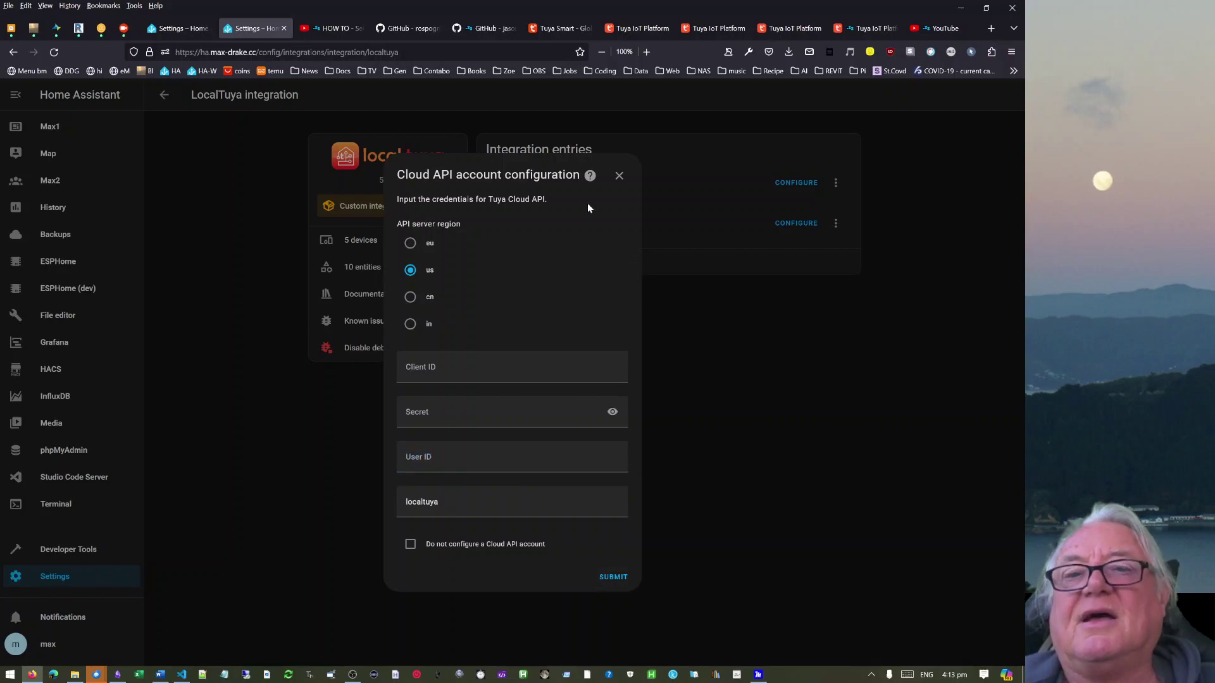
click(619, 176)
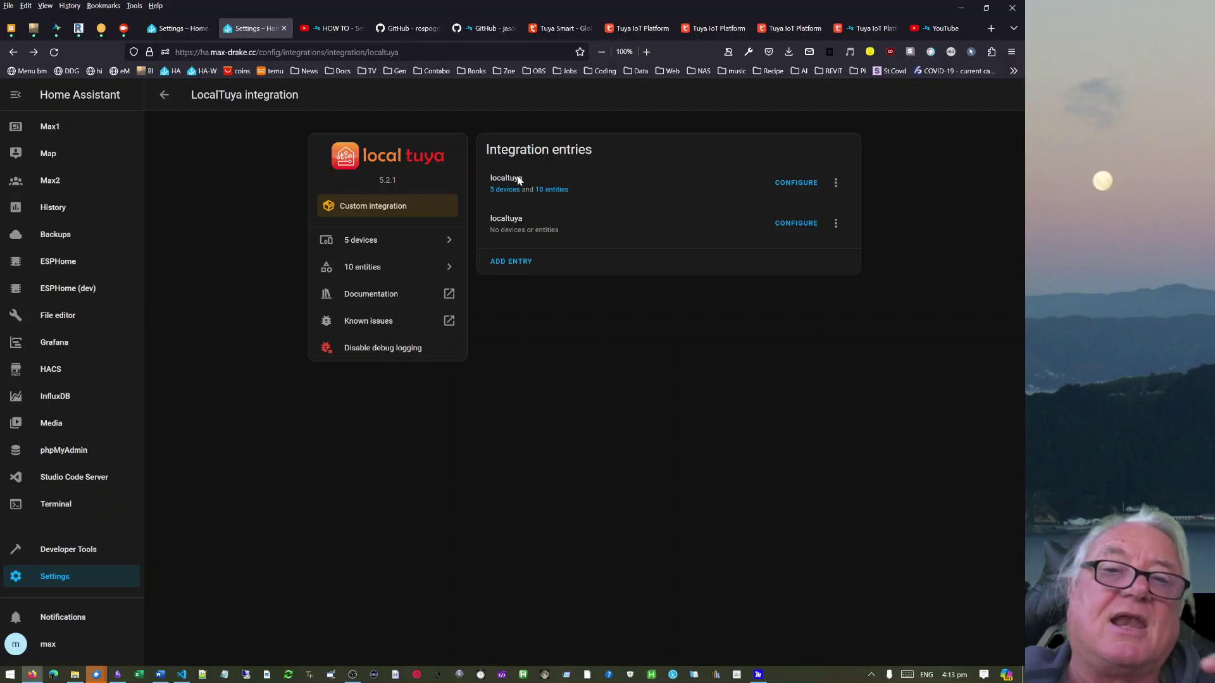
Open the manual new-device form of the localtuya entry with 5 devices and examine its Host, Device ID and Local key fields.
click(795, 184)
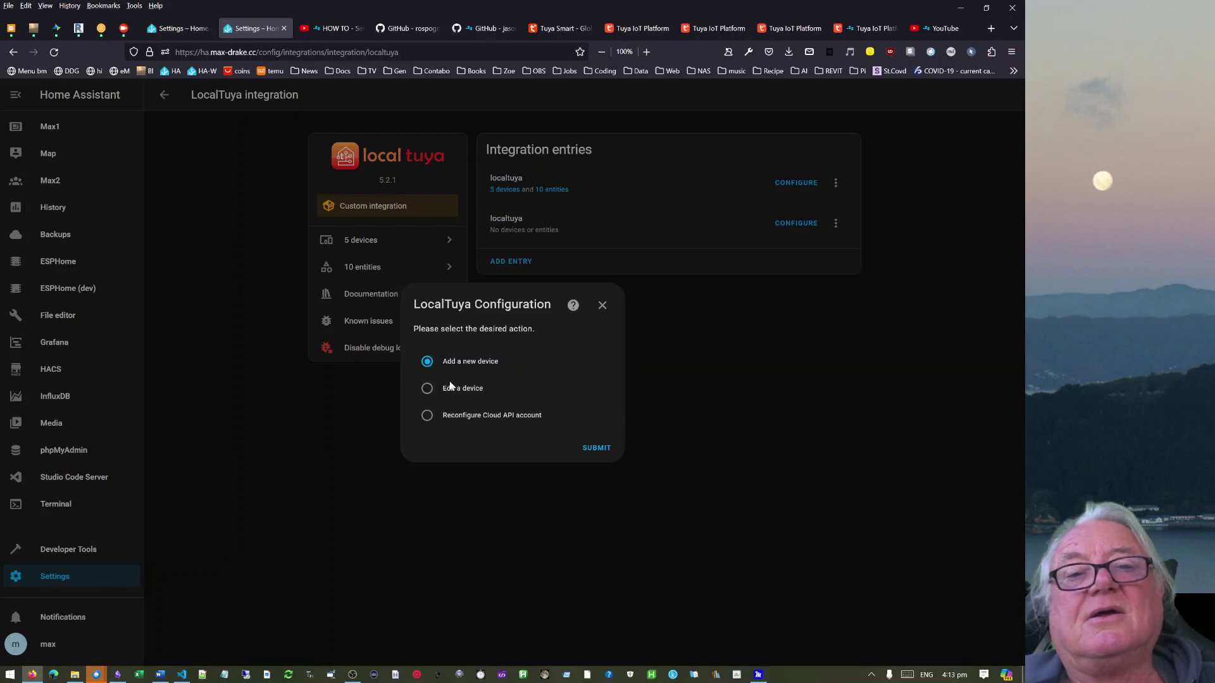
click(596, 449)
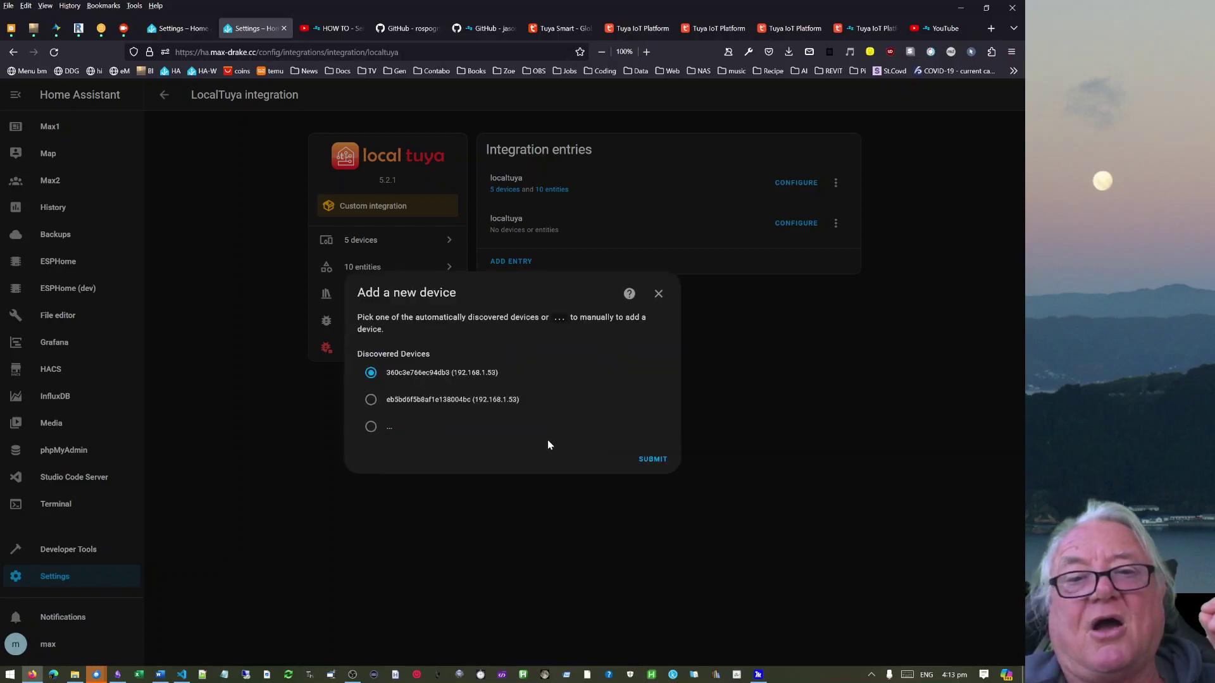
click(372, 429)
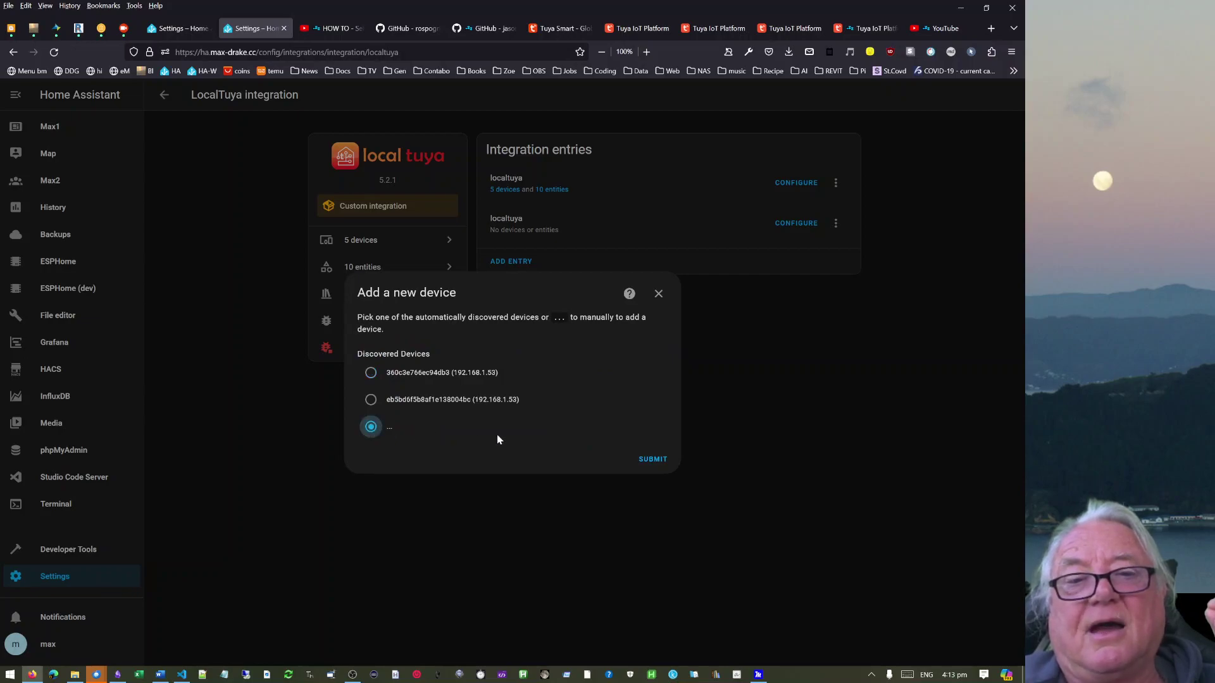
click(653, 459)
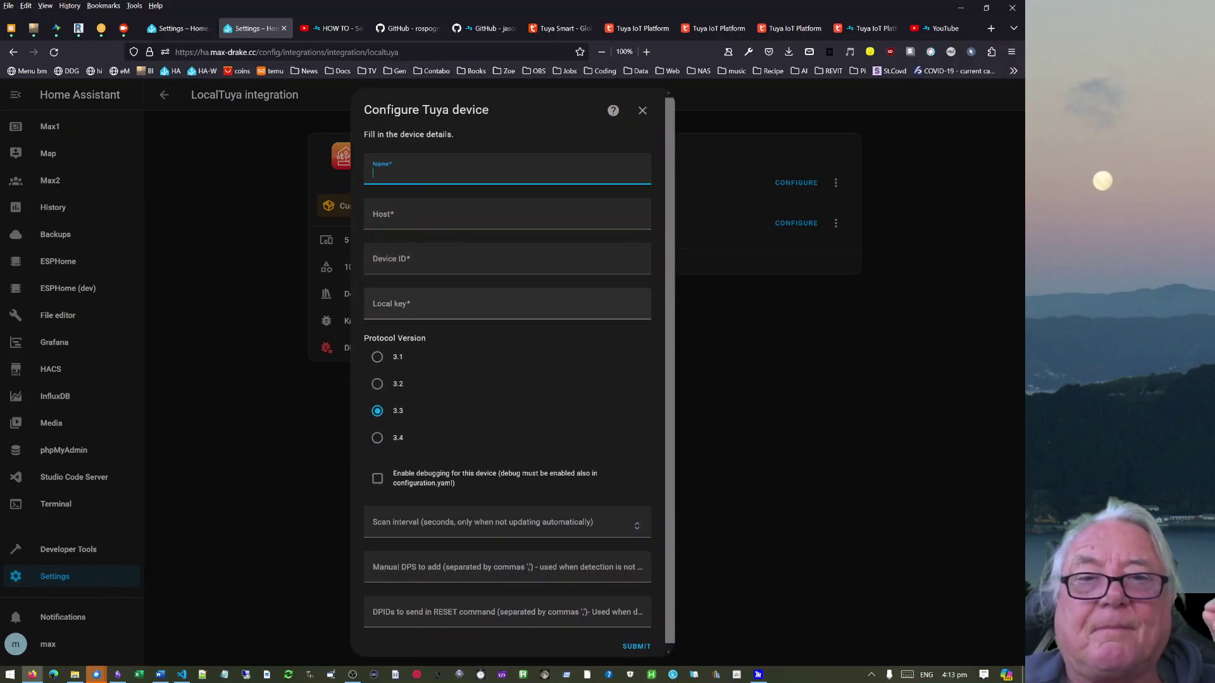
click(506, 216)
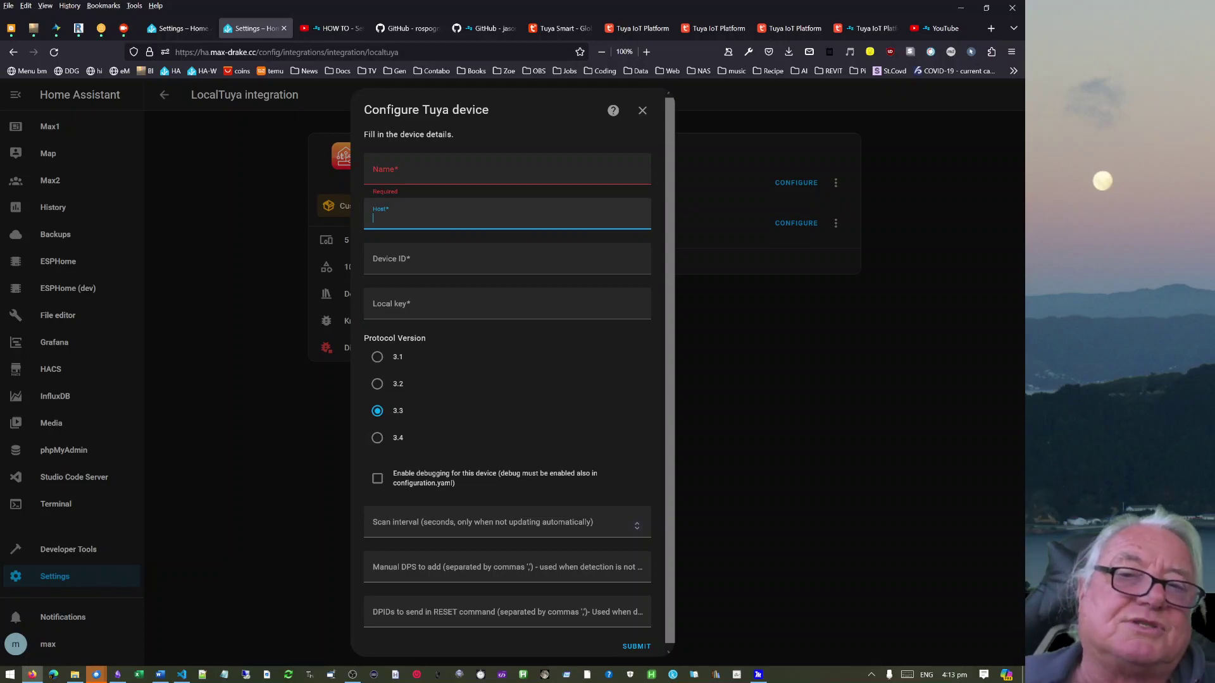
click(416, 272)
click(426, 295)
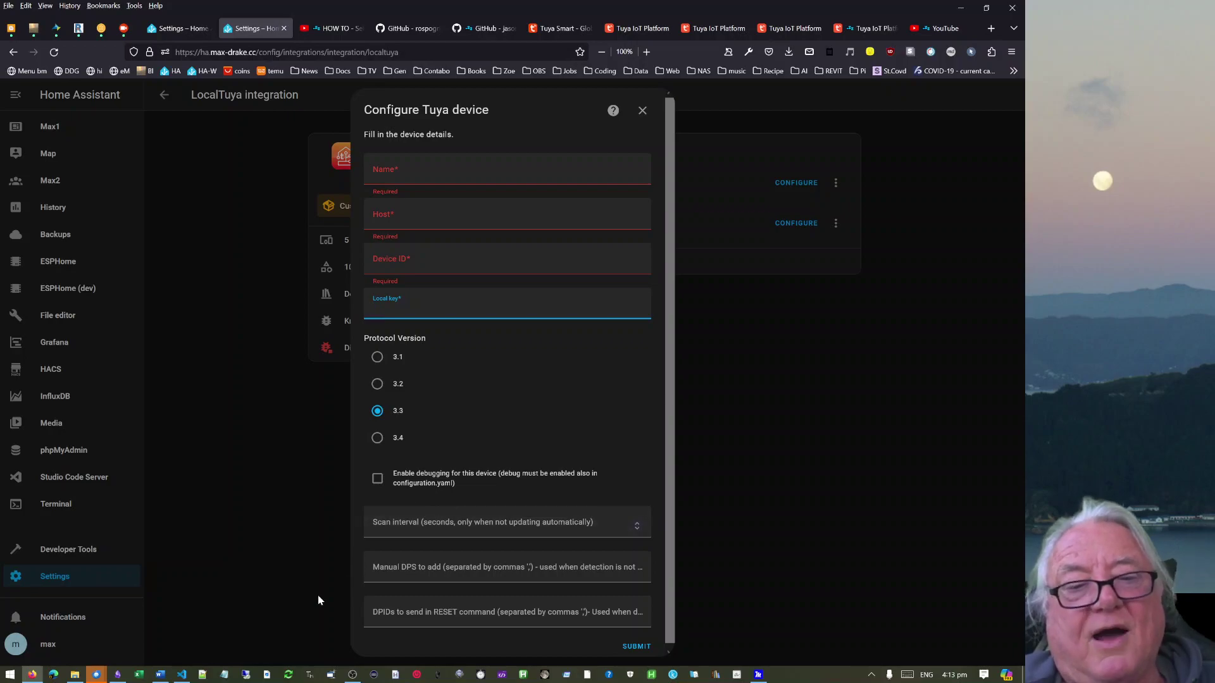
Switch to VS Code to examine the PirLux2 device's details in snapshot.json, and return to the browser.
click(182, 674)
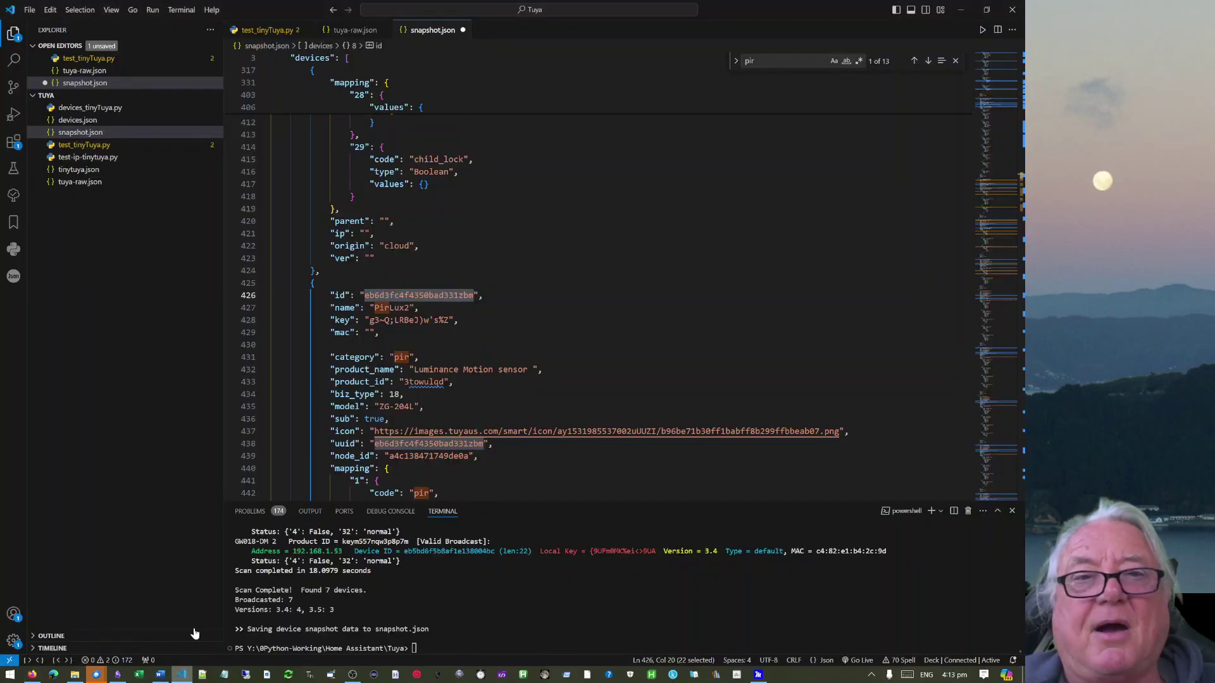
click(418, 245)
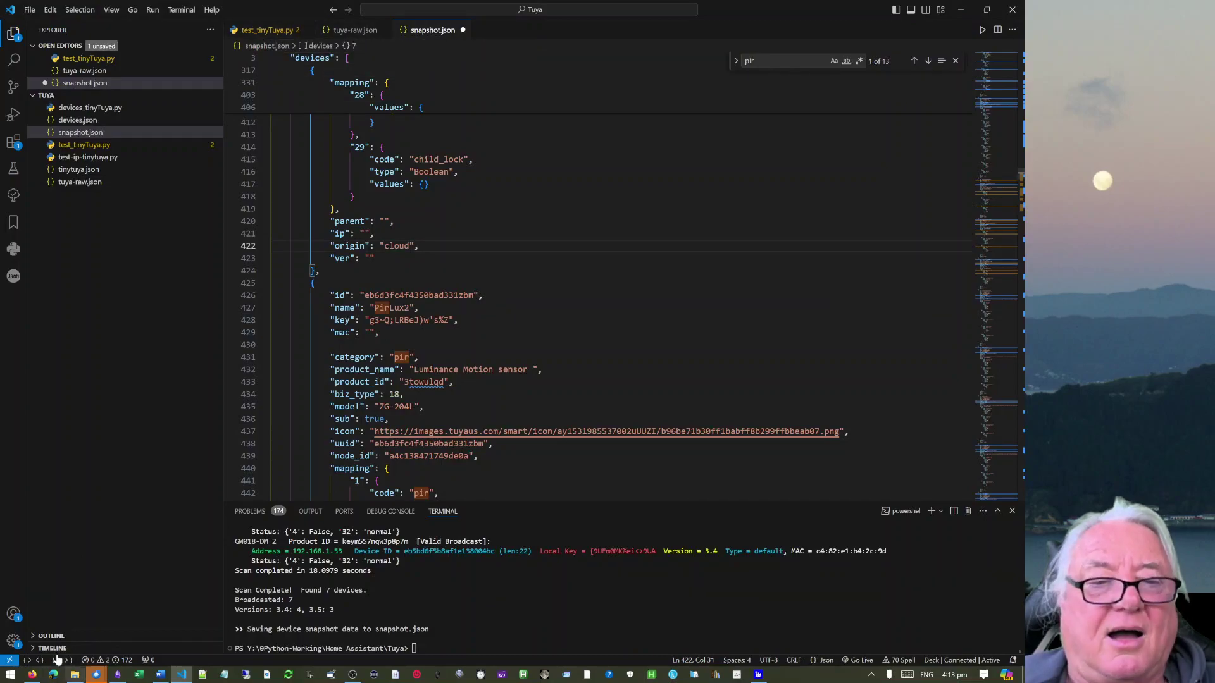
click(30, 676)
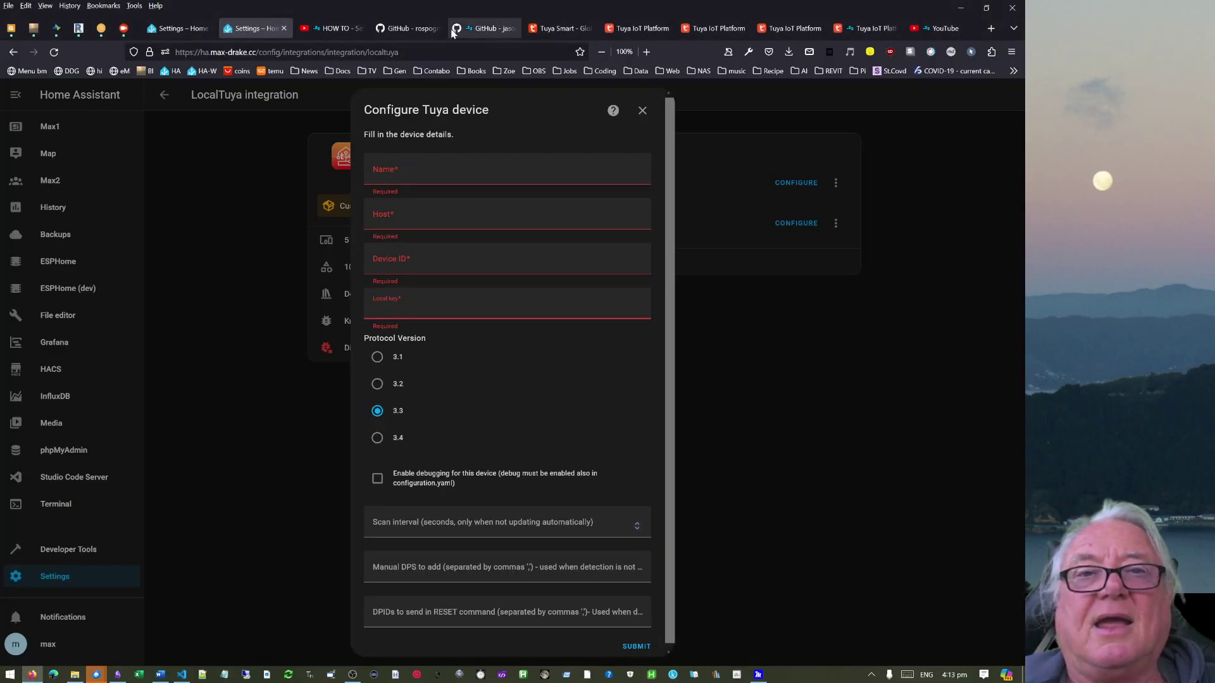
Read the device configuration section of the localtuya README and the setup wizard section of the TinyTuya README on GitHub.
click(493, 28)
click(408, 28)
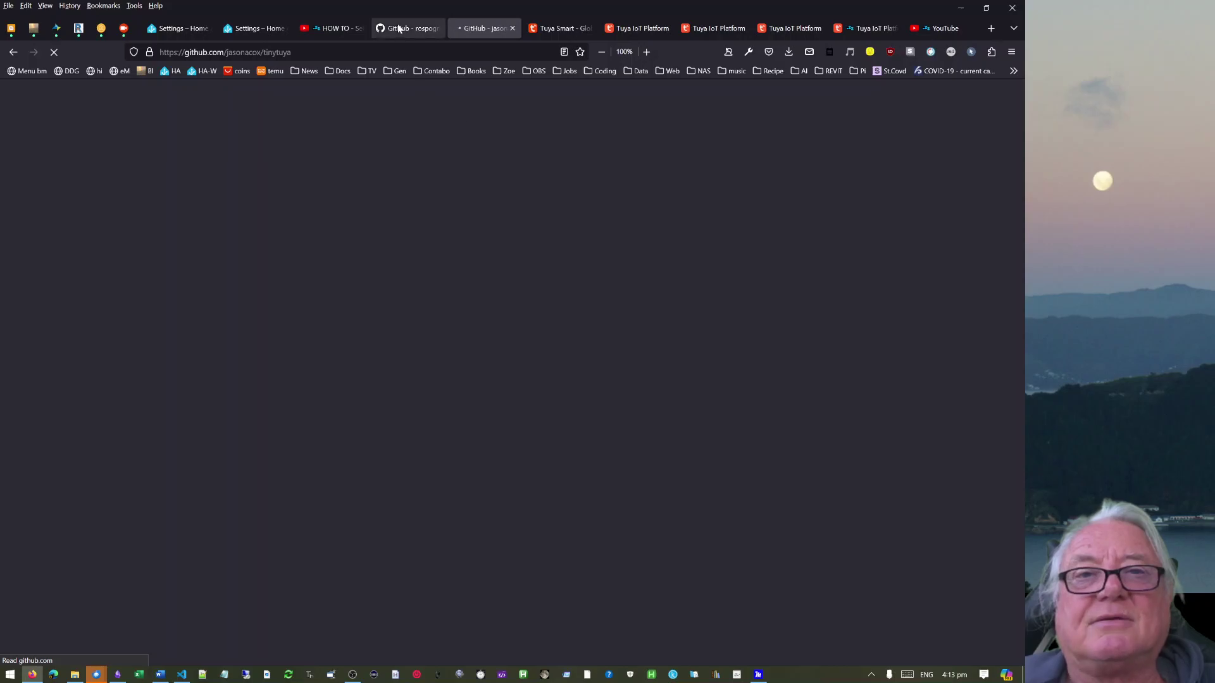
scroll(465, 337, down, 20)
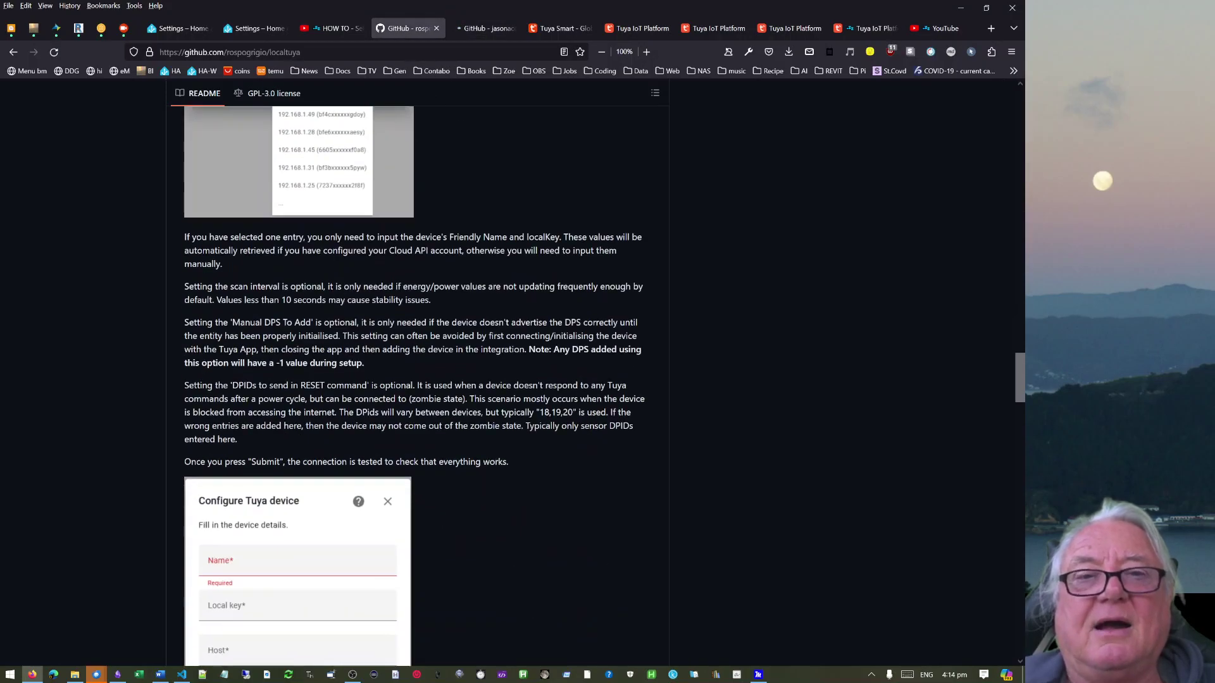
click(485, 28)
scroll(492, 298, down, 15)
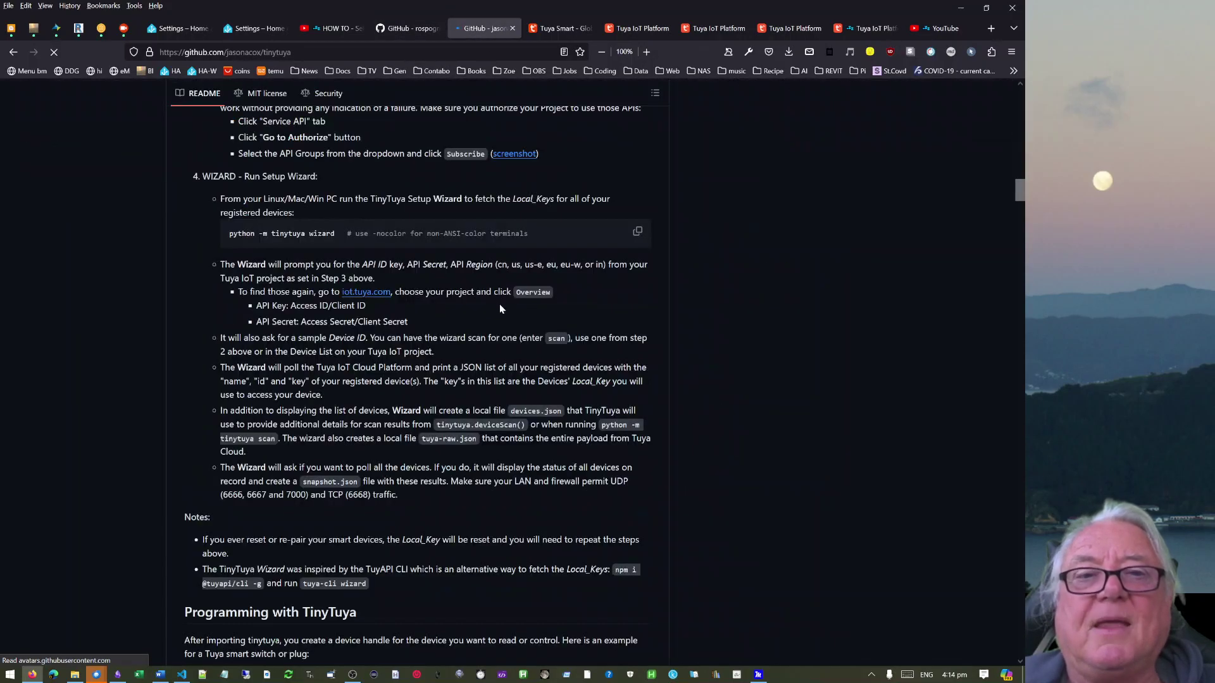
Read the TinyTuya README's local key setup wizard instructions, and switch to test_tinyTuya.py in VS Code.
drag(1019, 190, 995, 163)
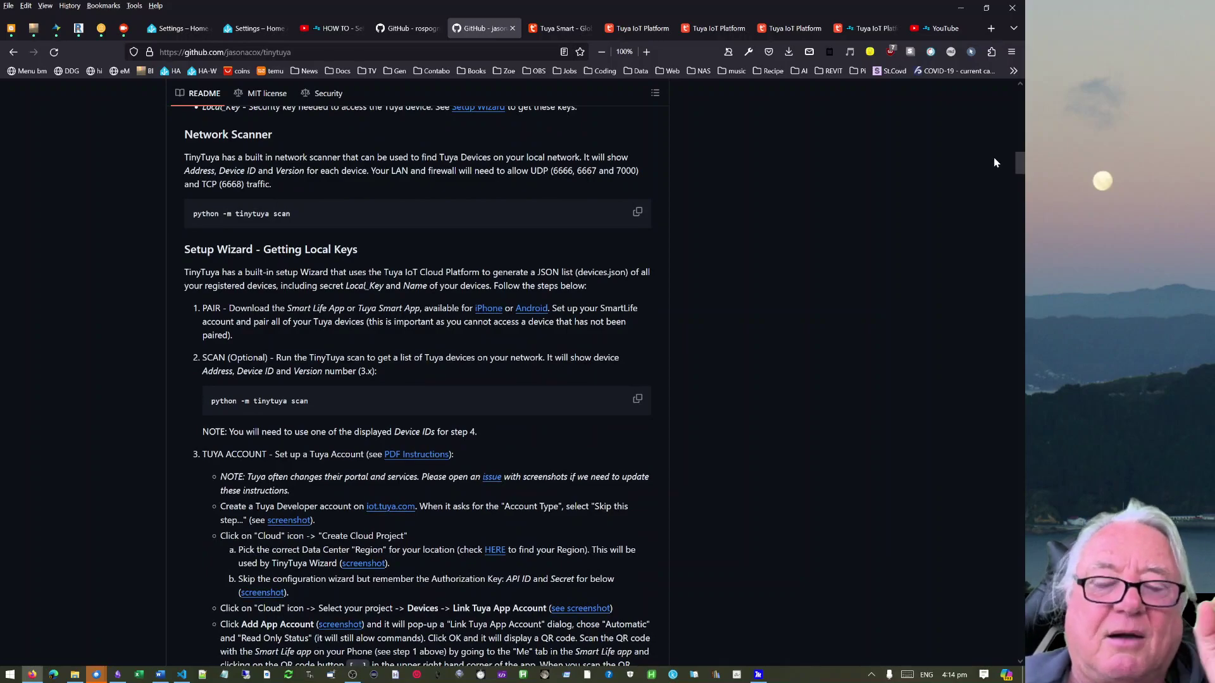
scroll(378, 479, down, 15)
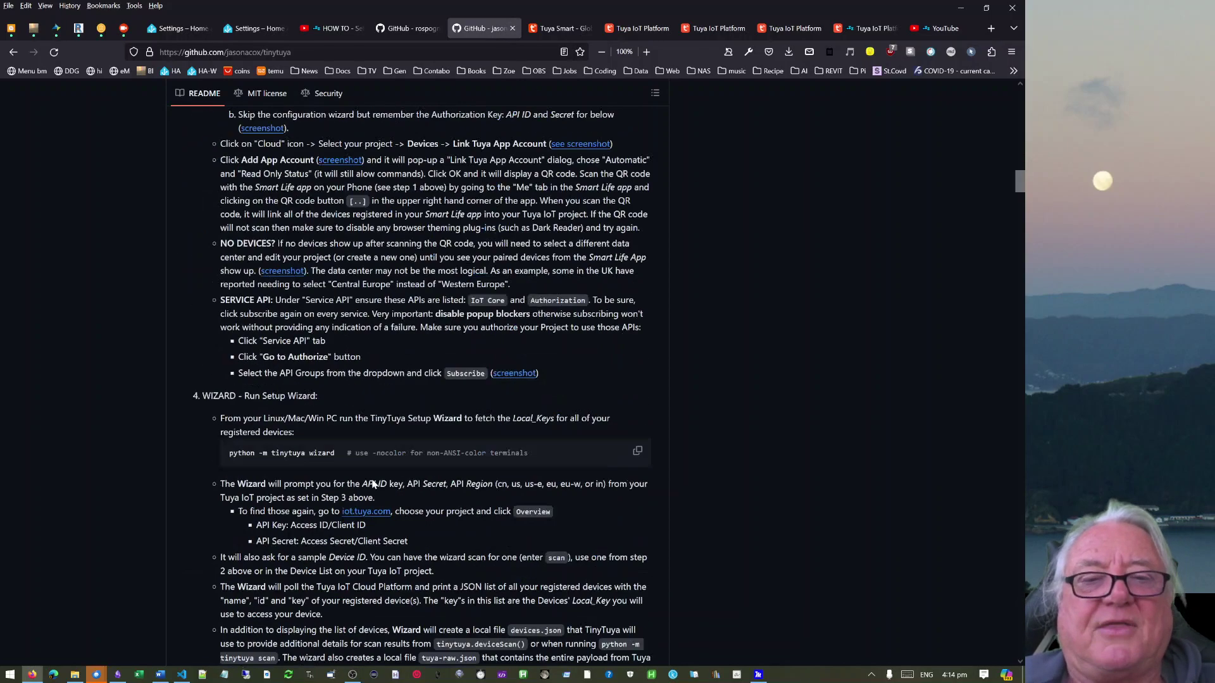
click(182, 675)
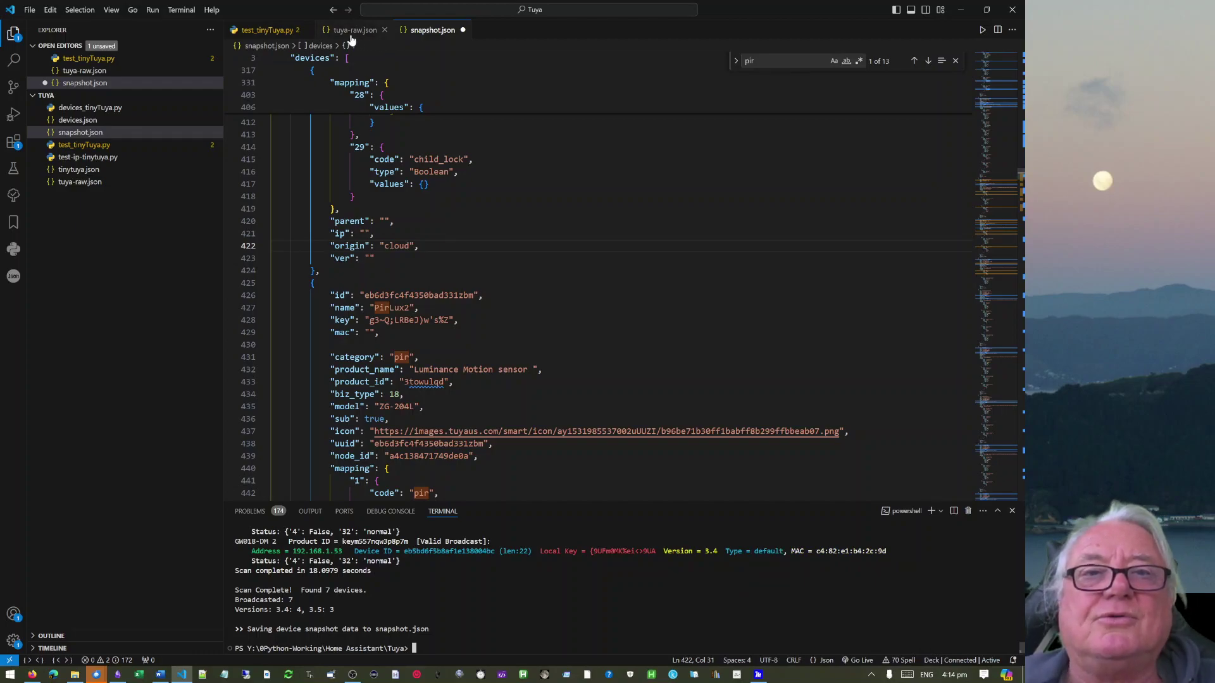
click(282, 33)
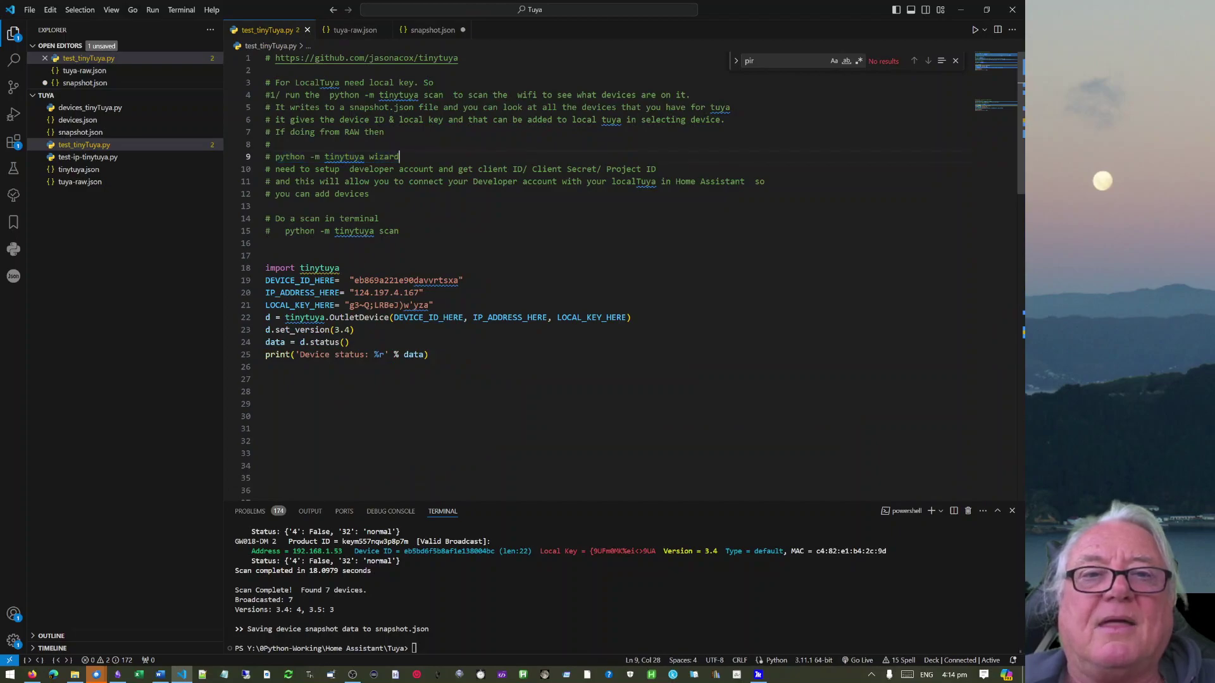
Copy the python -m tinytuya wizard command from the script's comments and run it in the terminal.
drag(399, 157, 275, 156)
key(ctrl+c)
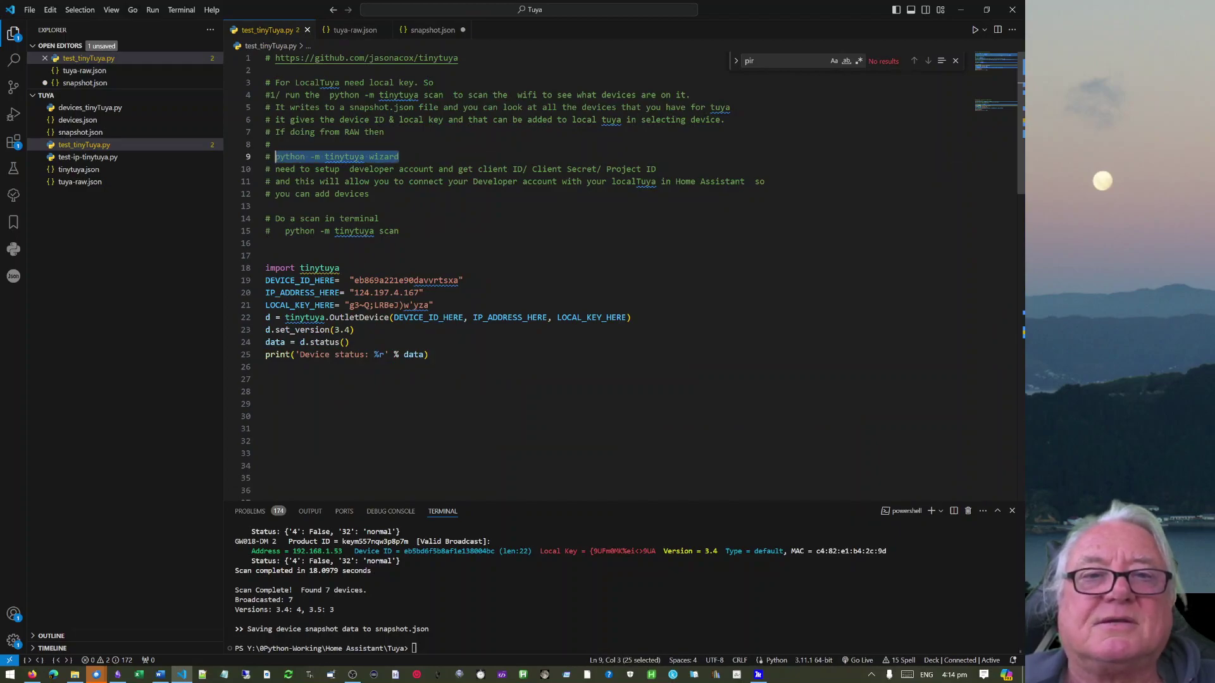
click(455, 522)
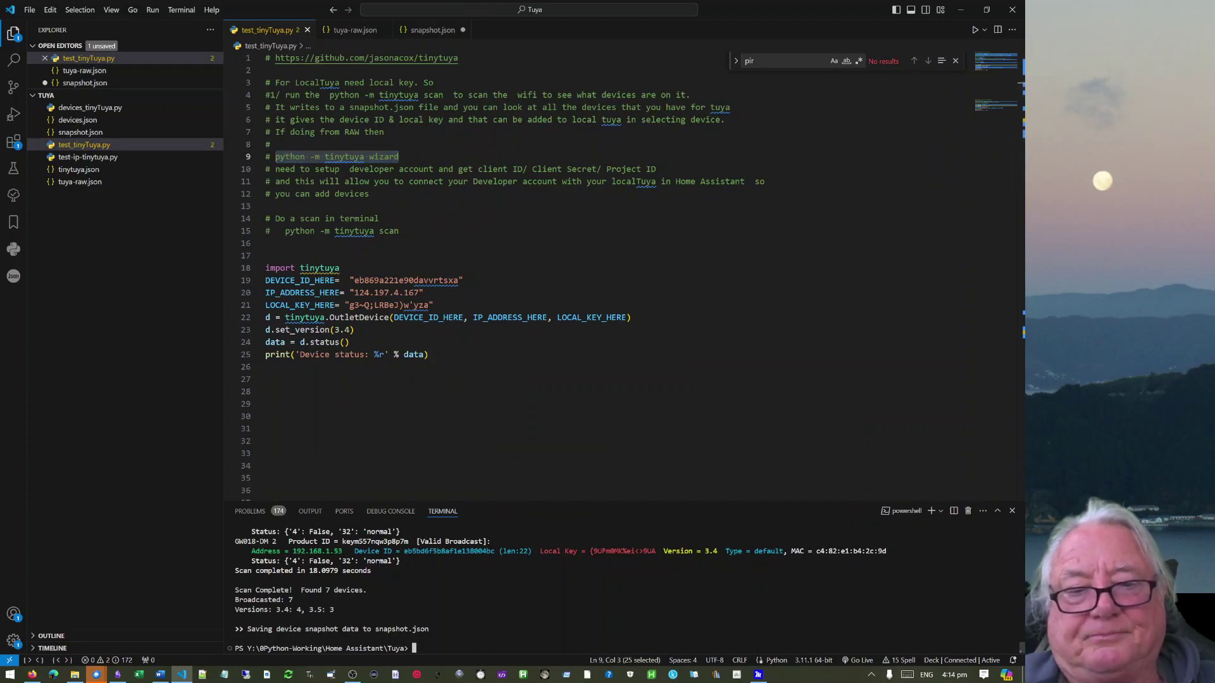
key(ctrl+v)
key(BackSpace)
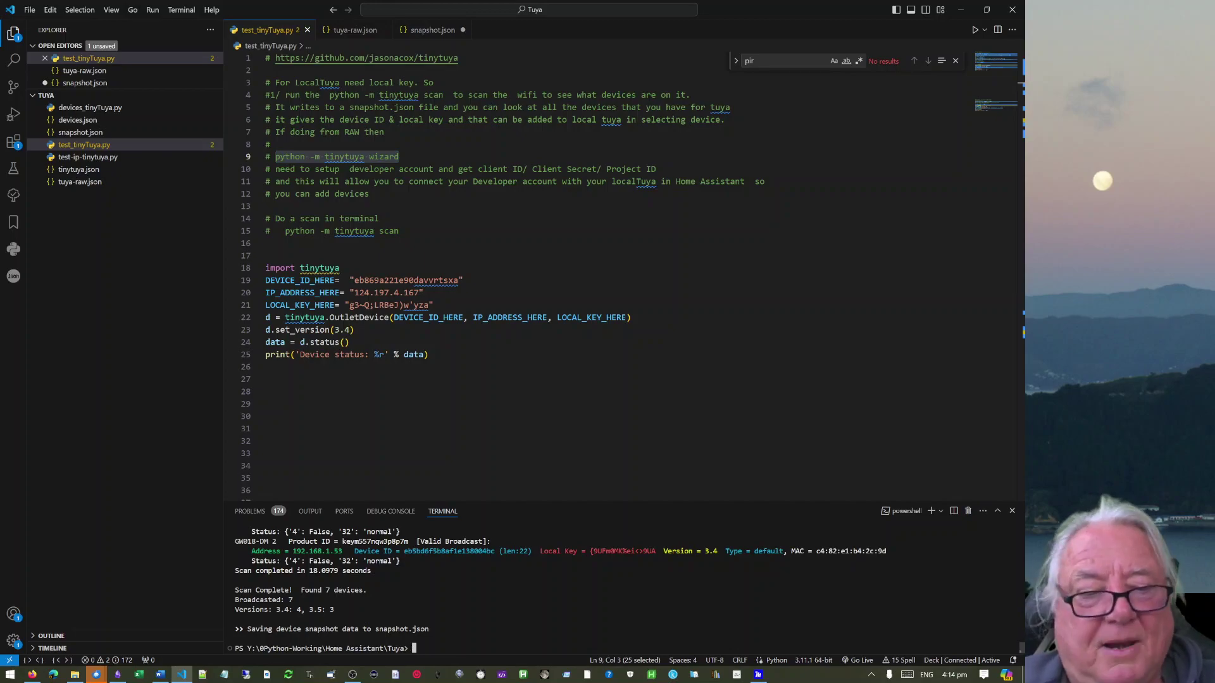
key(ctrl+v)
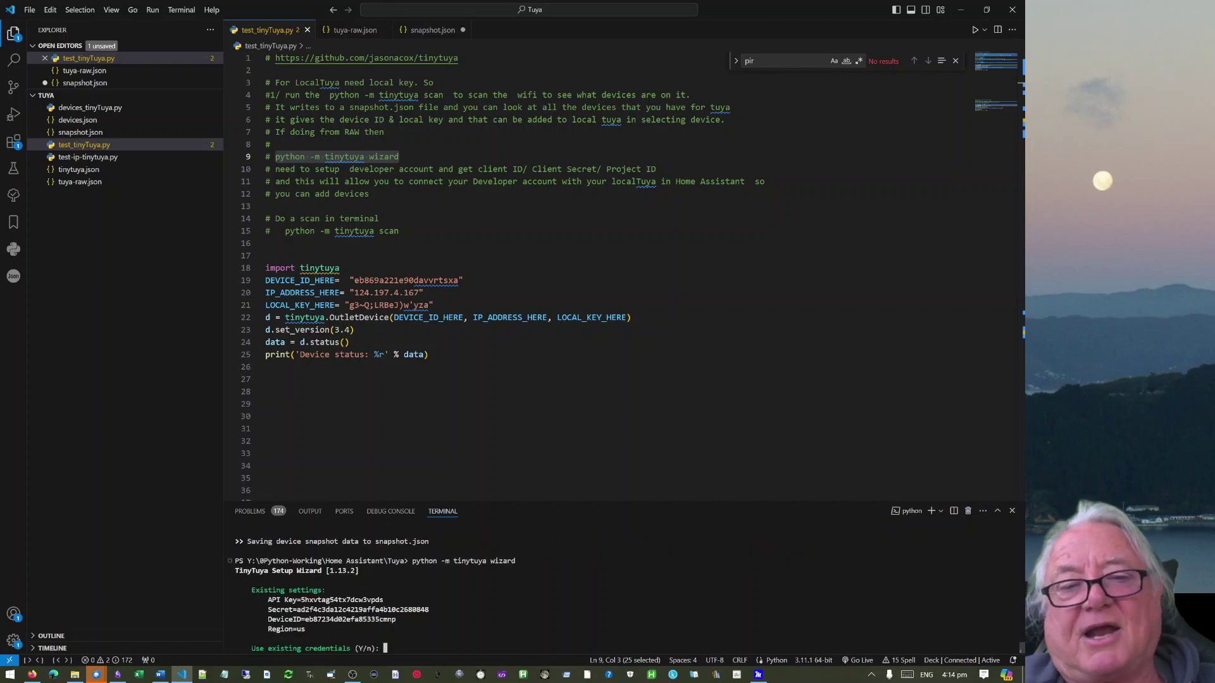
Accept the wizard's defaults to use the existing credentials, download the DP name mappings and poll local devices.
key(Return)
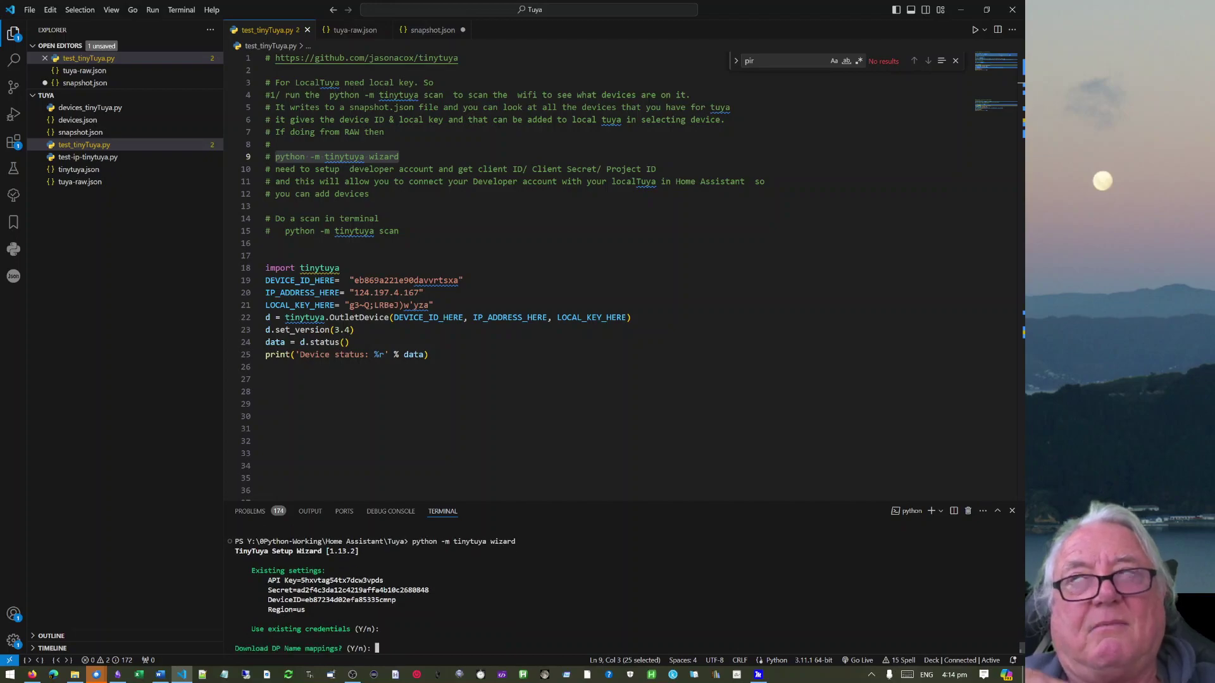
key(Return)
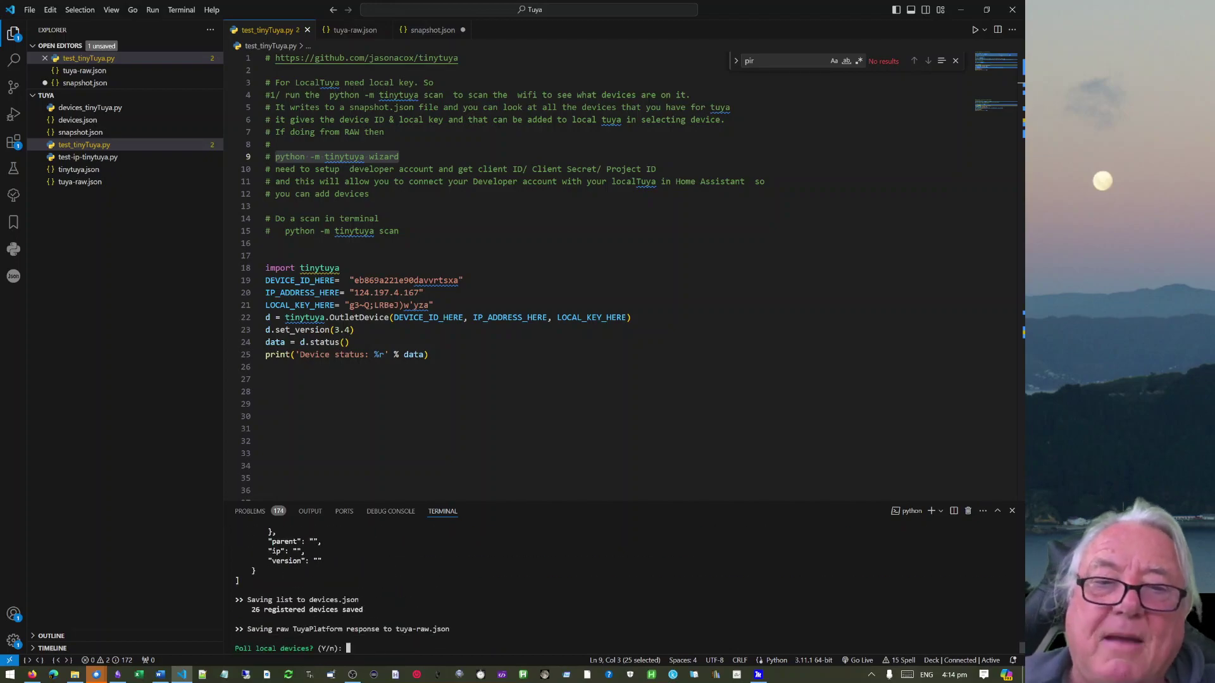
key(Return)
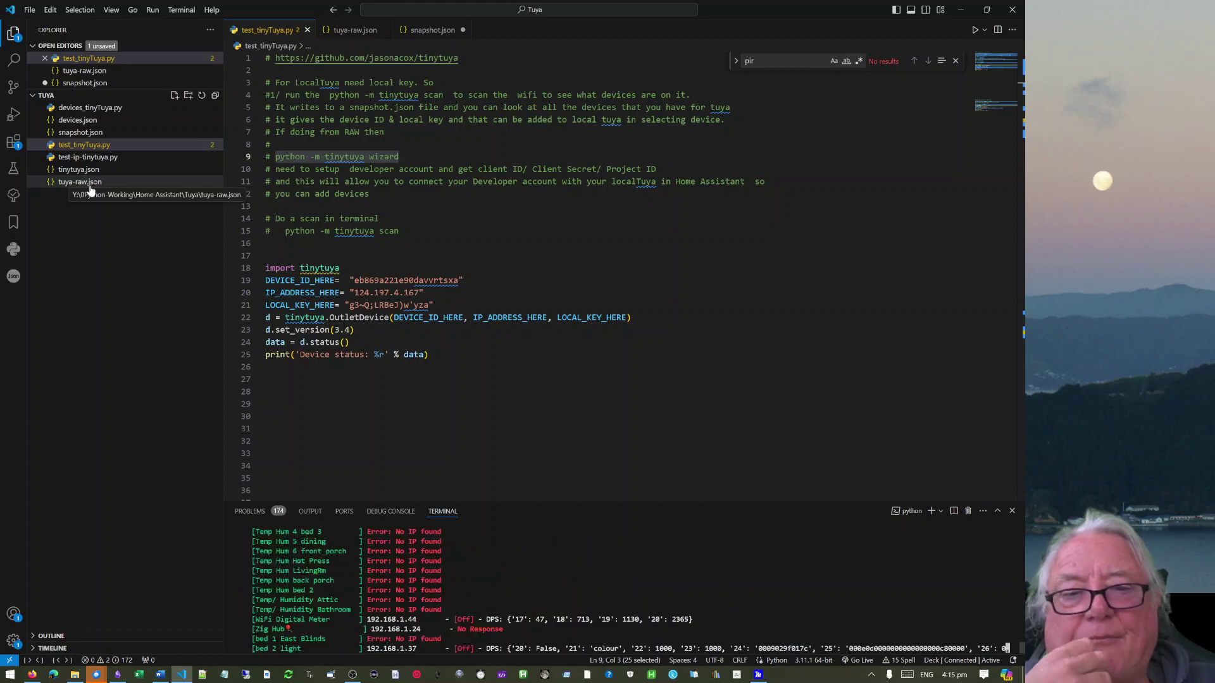
Open tuya-raw.json and search for "pl" to locate the pl2 sensor's entry.
click(80, 186)
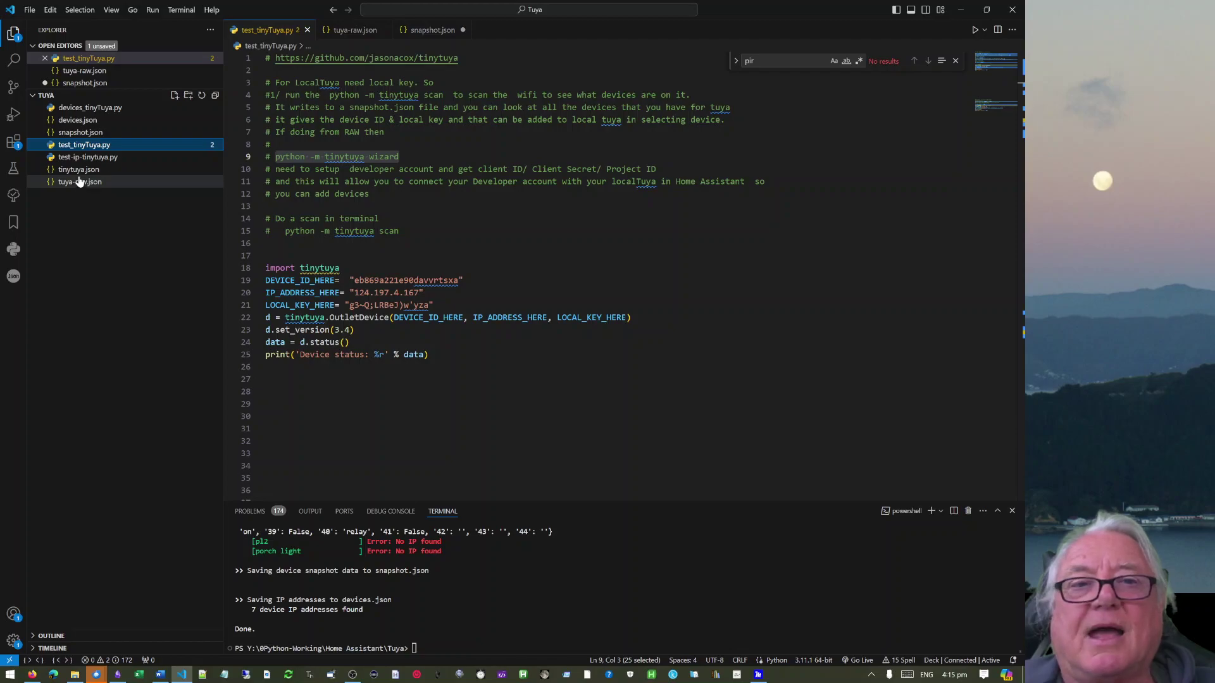
click(80, 182)
key(ctrl+f)
text(pl)
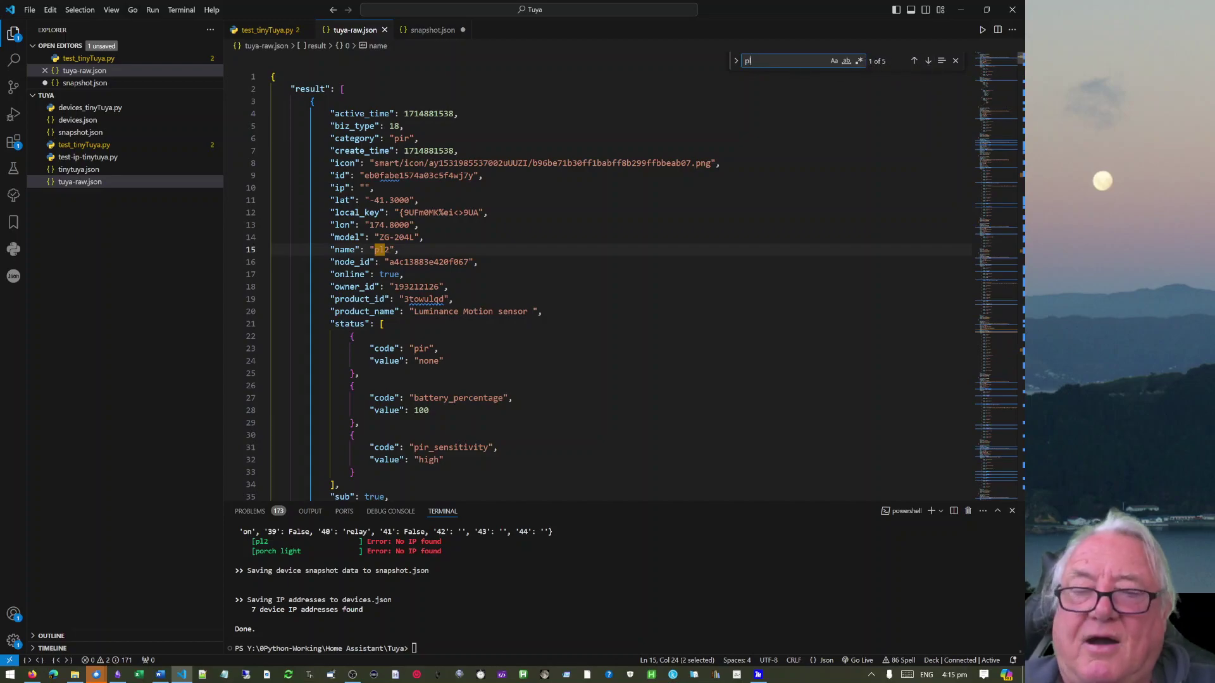
click(400, 250)
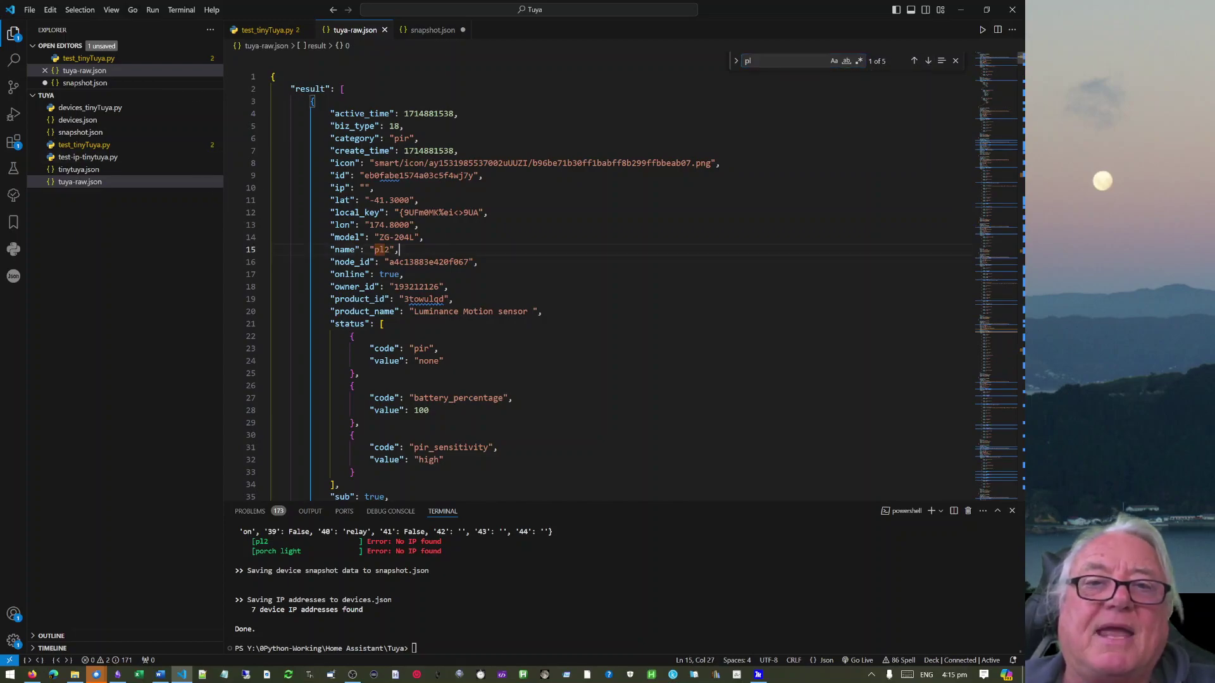
Examine the id, ip, local_key and name fields of the pl2 entry in tuya-raw.json.
drag(424, 114, 426, 189)
click(426, 139)
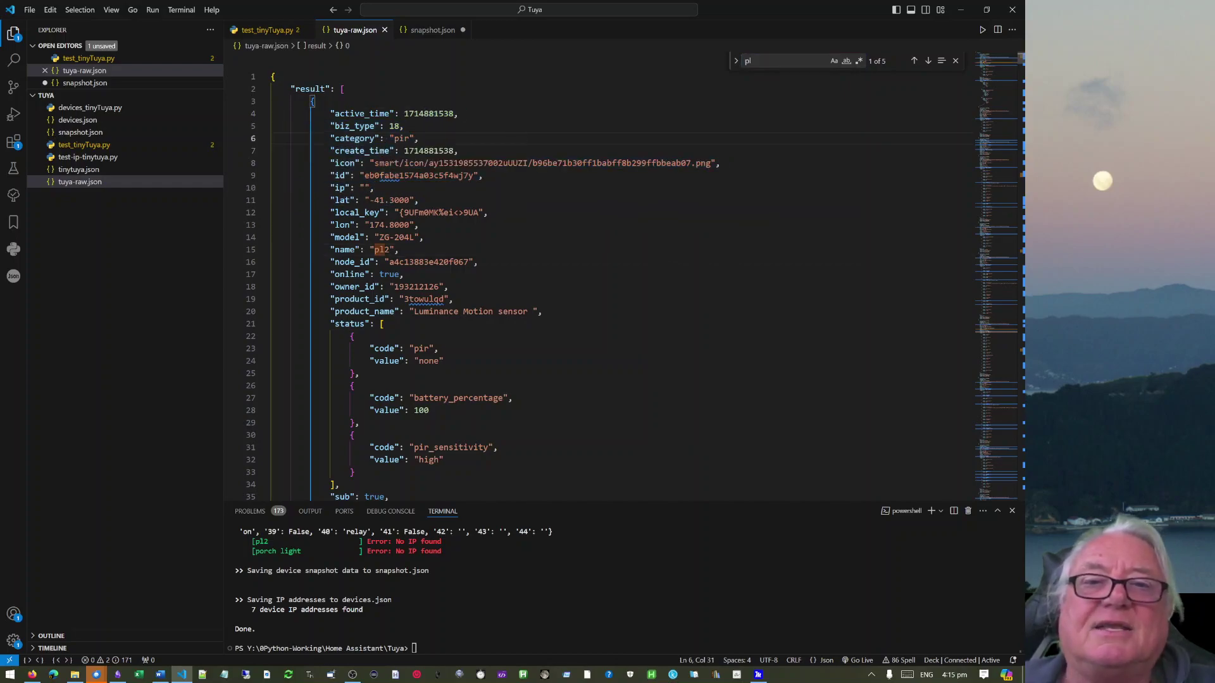
drag(479, 176, 365, 176)
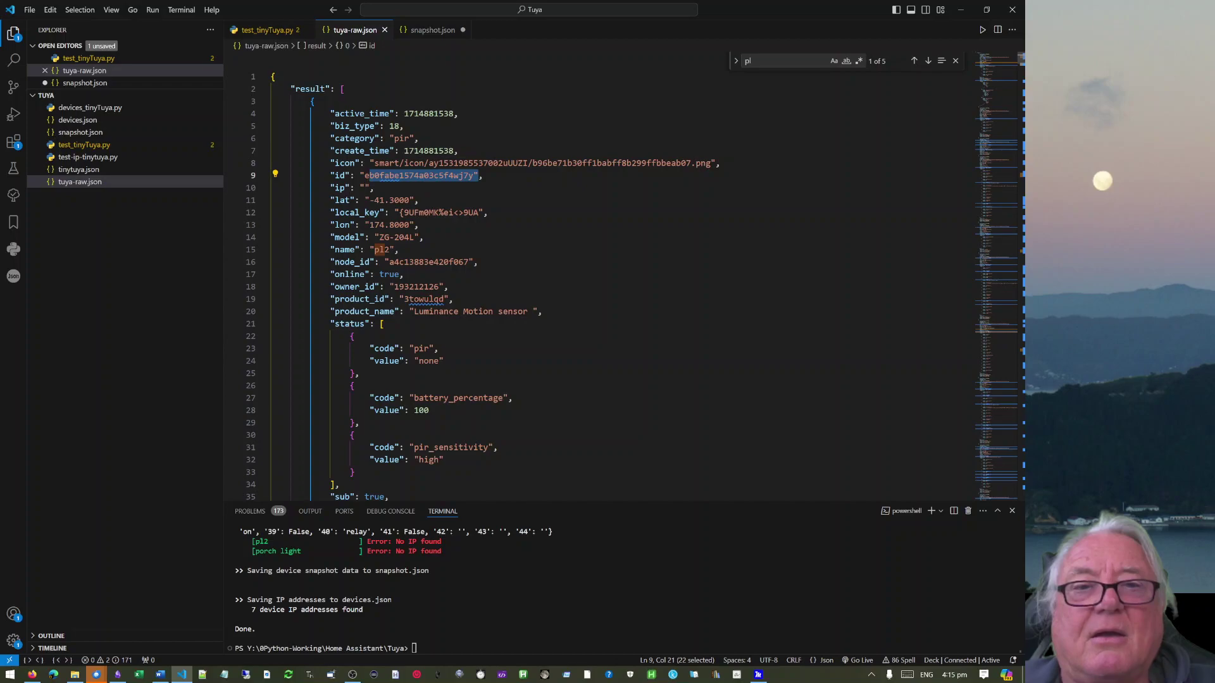
drag(480, 212, 384, 212)
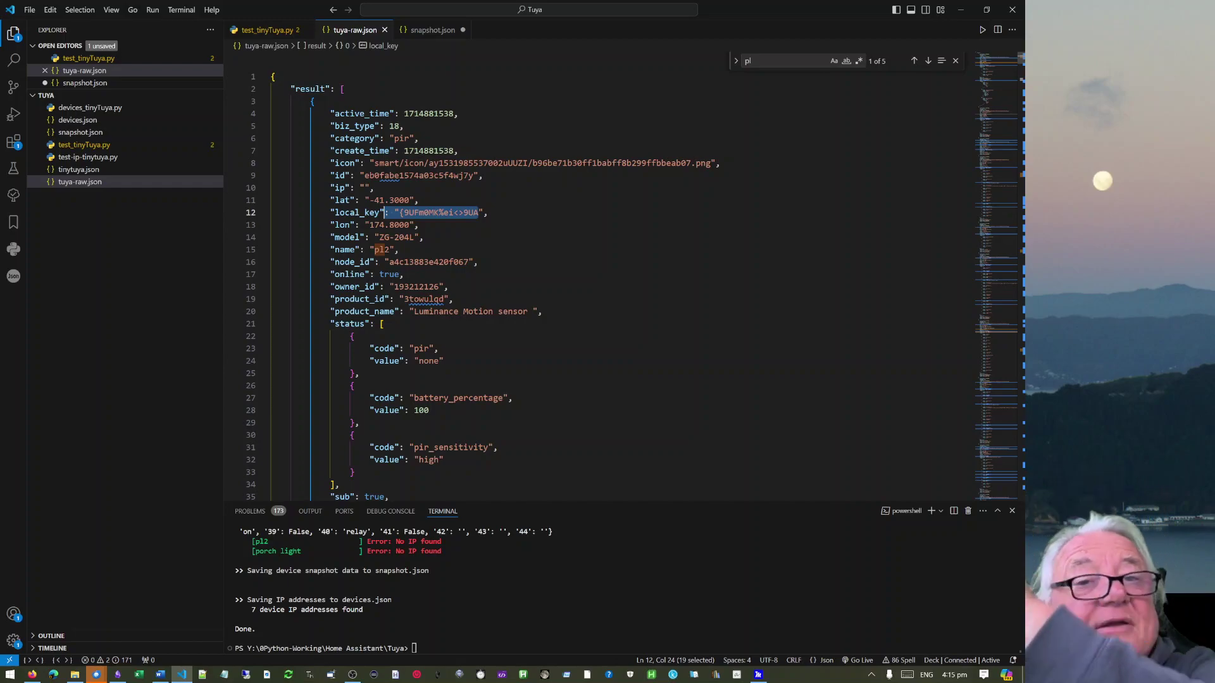
click(421, 225)
drag(479, 213, 400, 213)
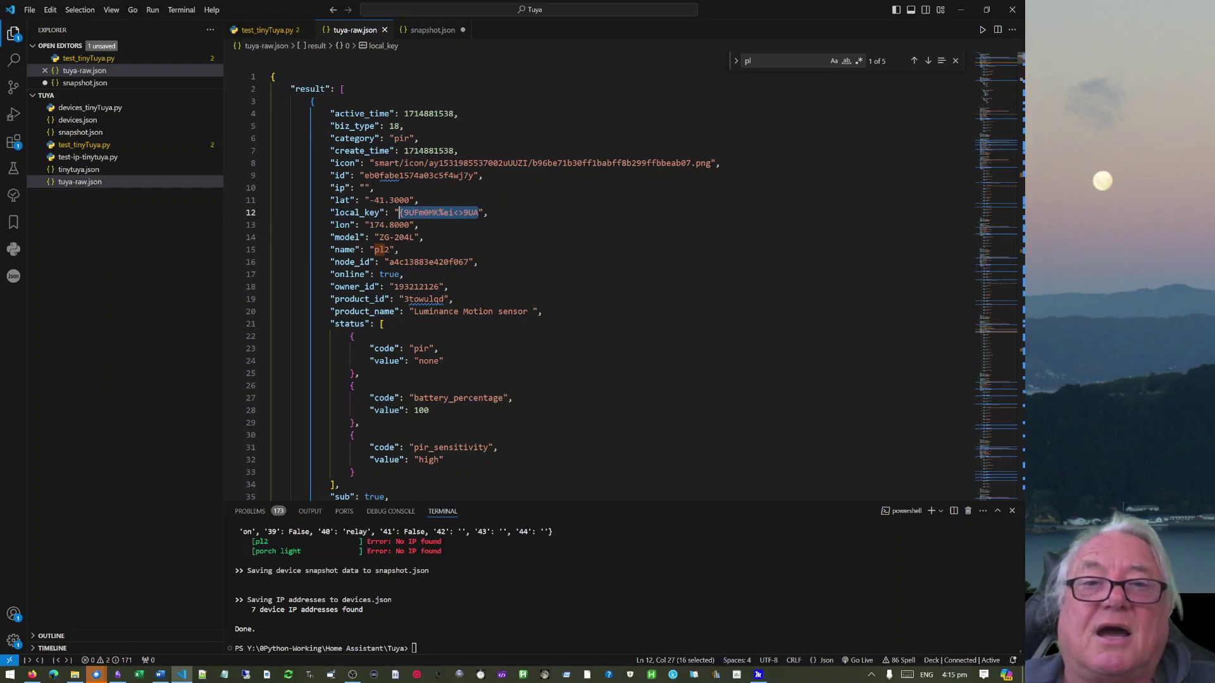
click(375, 188)
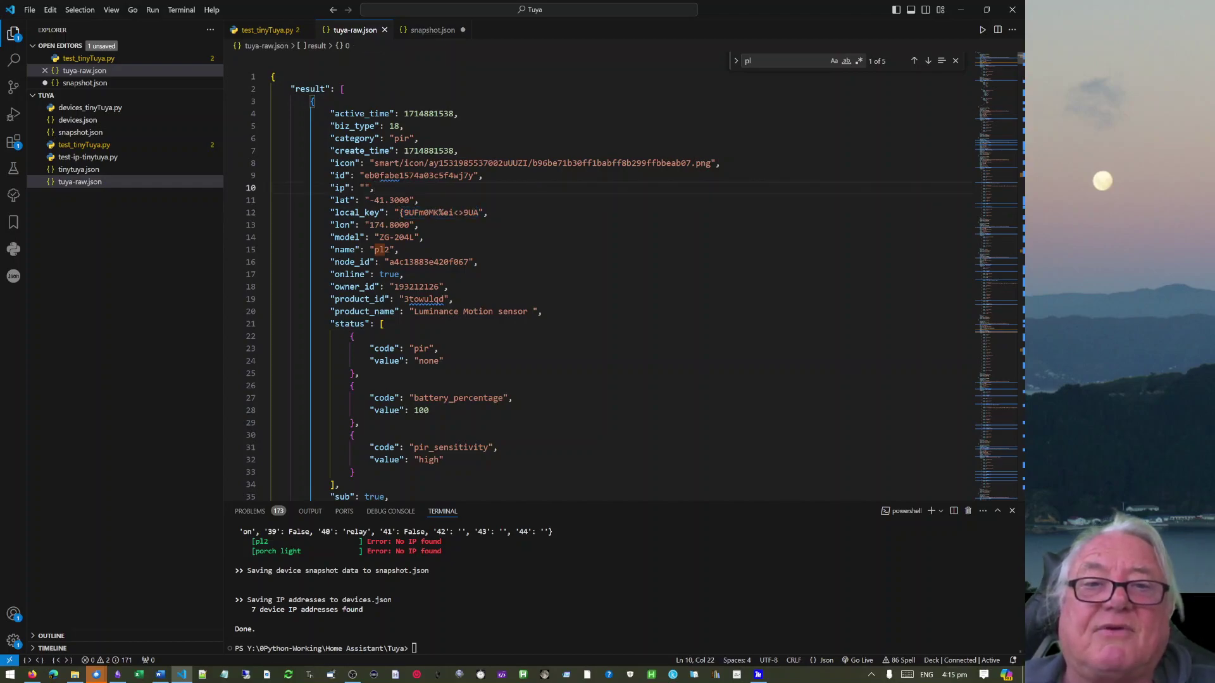
double_click(379, 249)
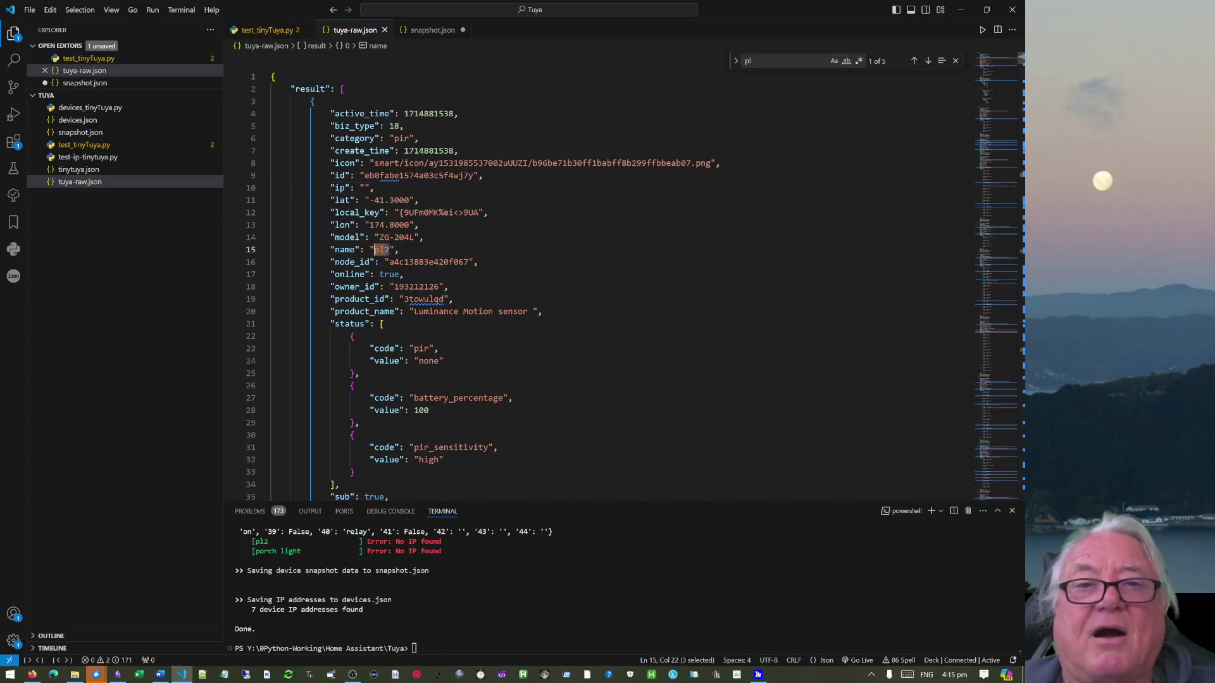
drag(473, 176, 364, 176)
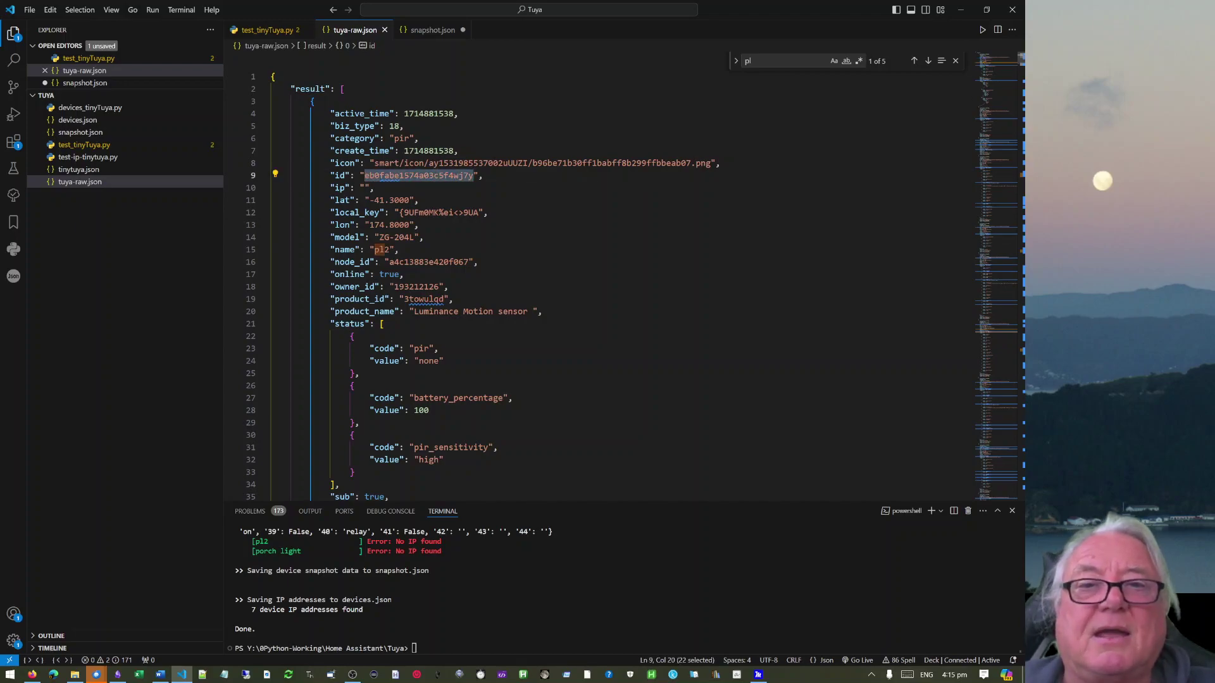
drag(479, 212, 399, 213)
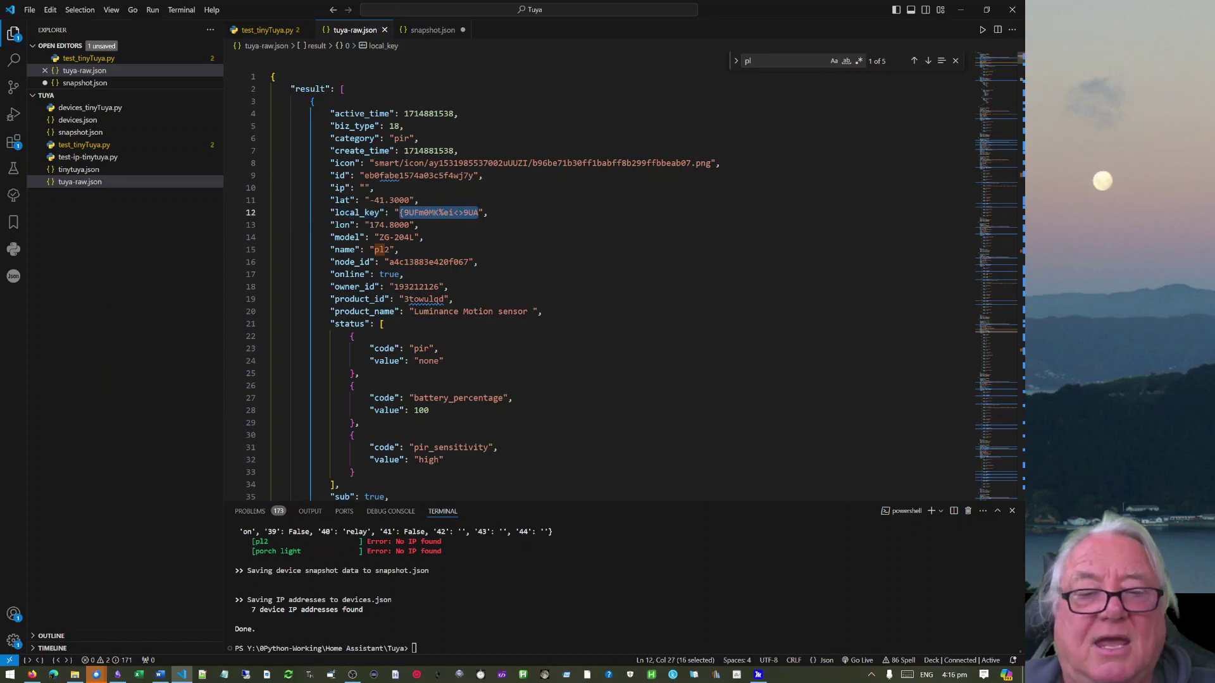
click(479, 262)
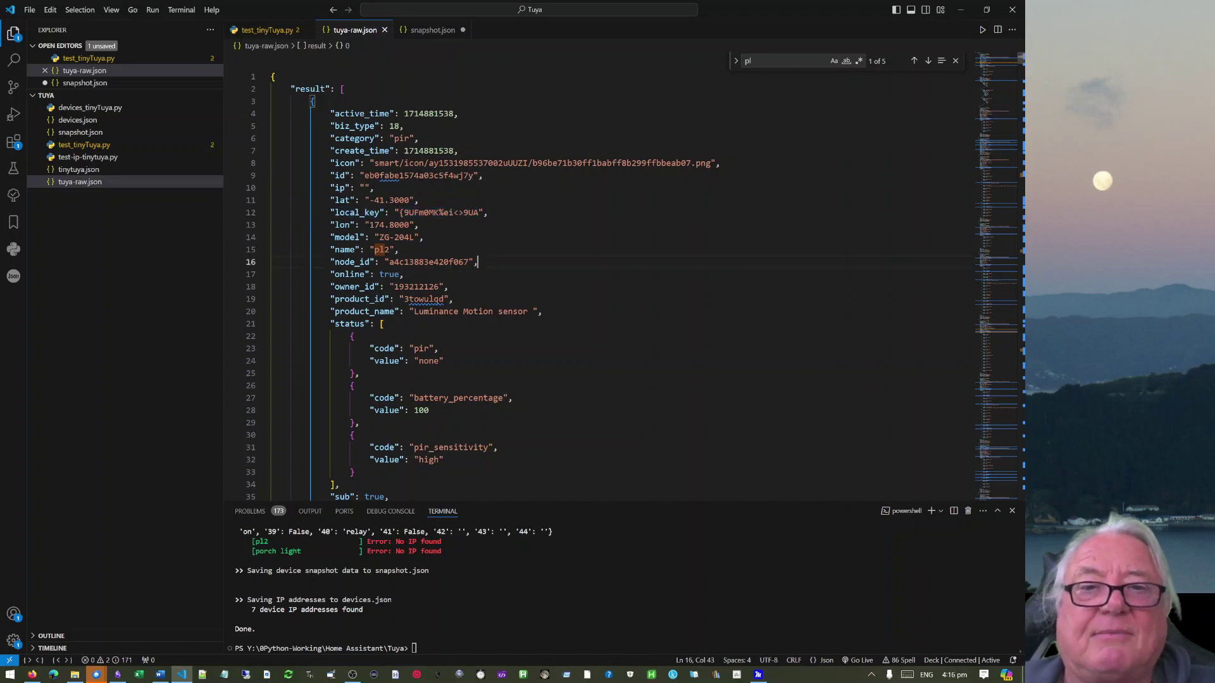
Read through the status and mapping sections of the pl2 sensor's entry.
scroll(601, 285, down, 1)
scroll(601, 285, down, 5)
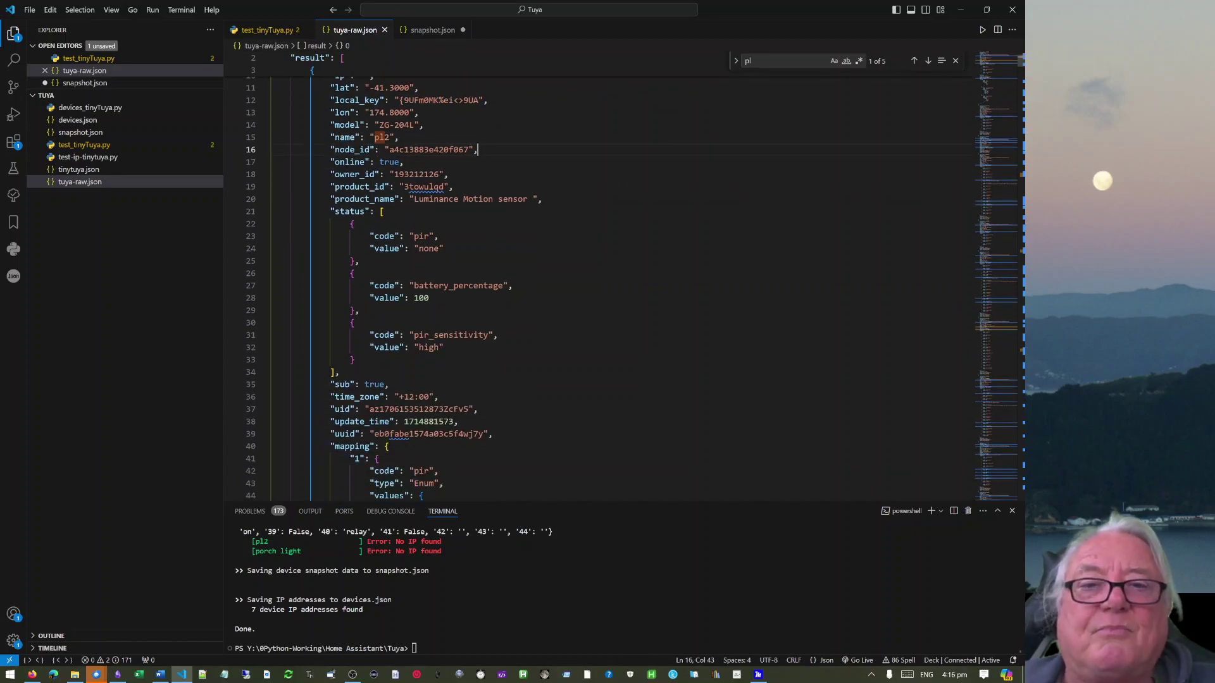
scroll(601, 284, down, 2)
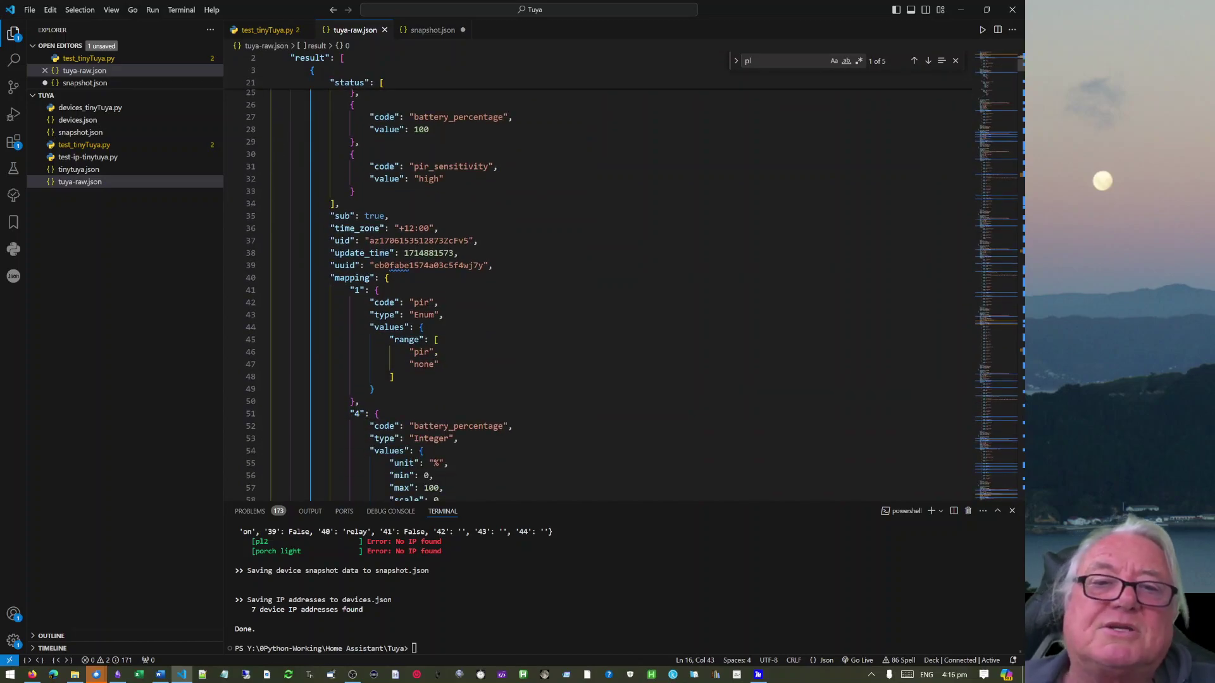
scroll(601, 285, down, 2)
scroll(602, 285, down, 2)
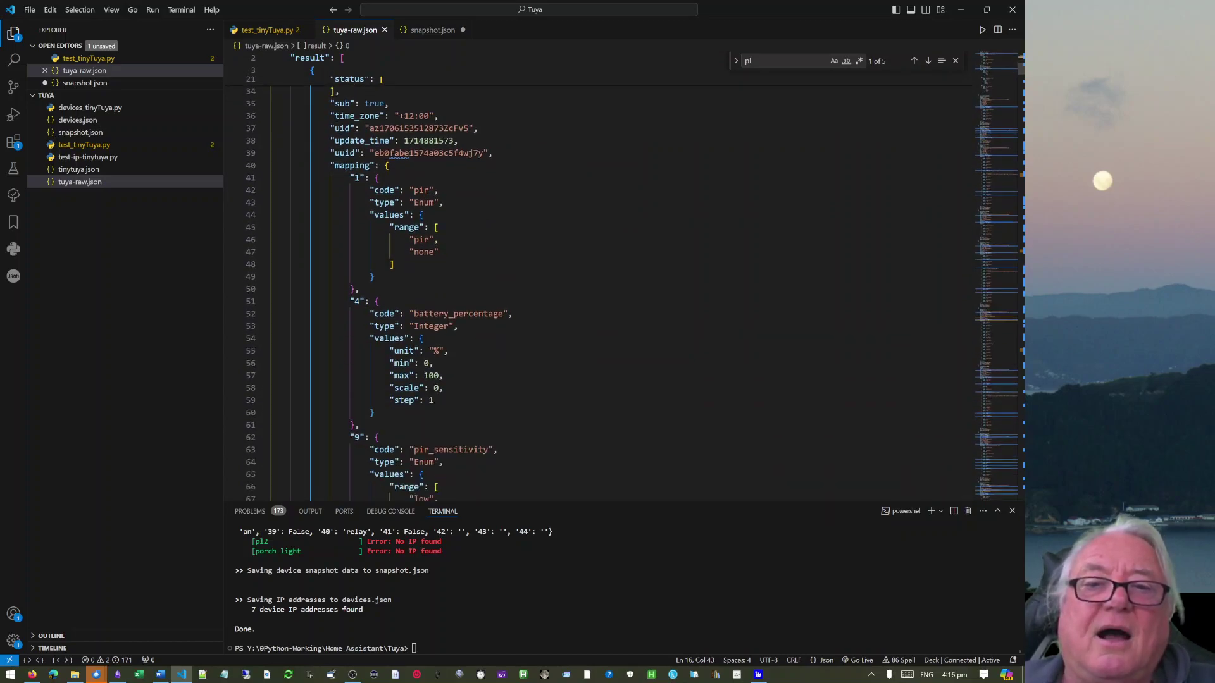
scroll(601, 284, down, 1)
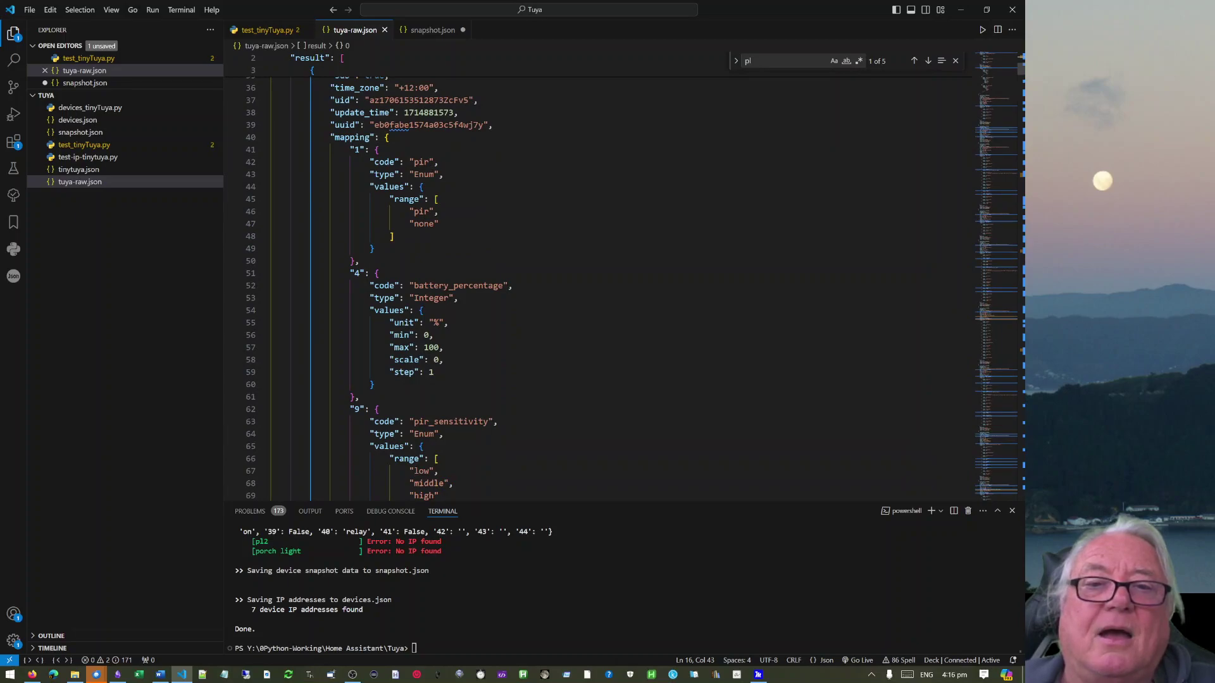
scroll(601, 284, down, 3)
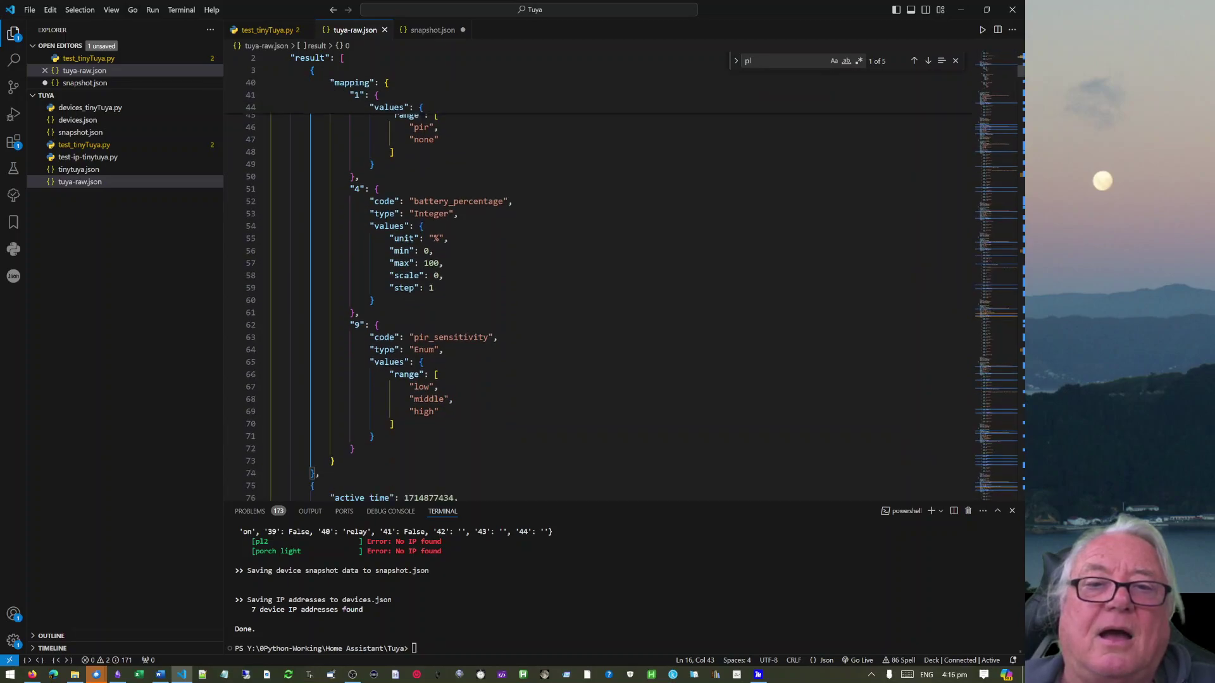
scroll(602, 285, down, 2)
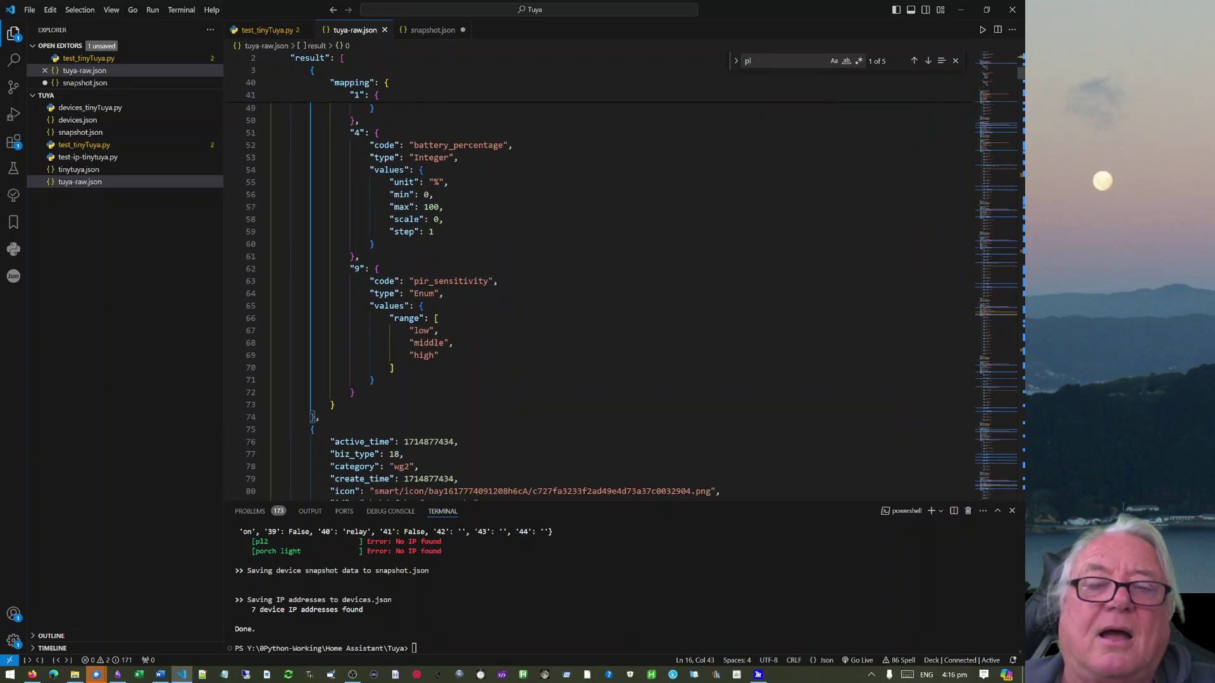
scroll(601, 284, up, 3)
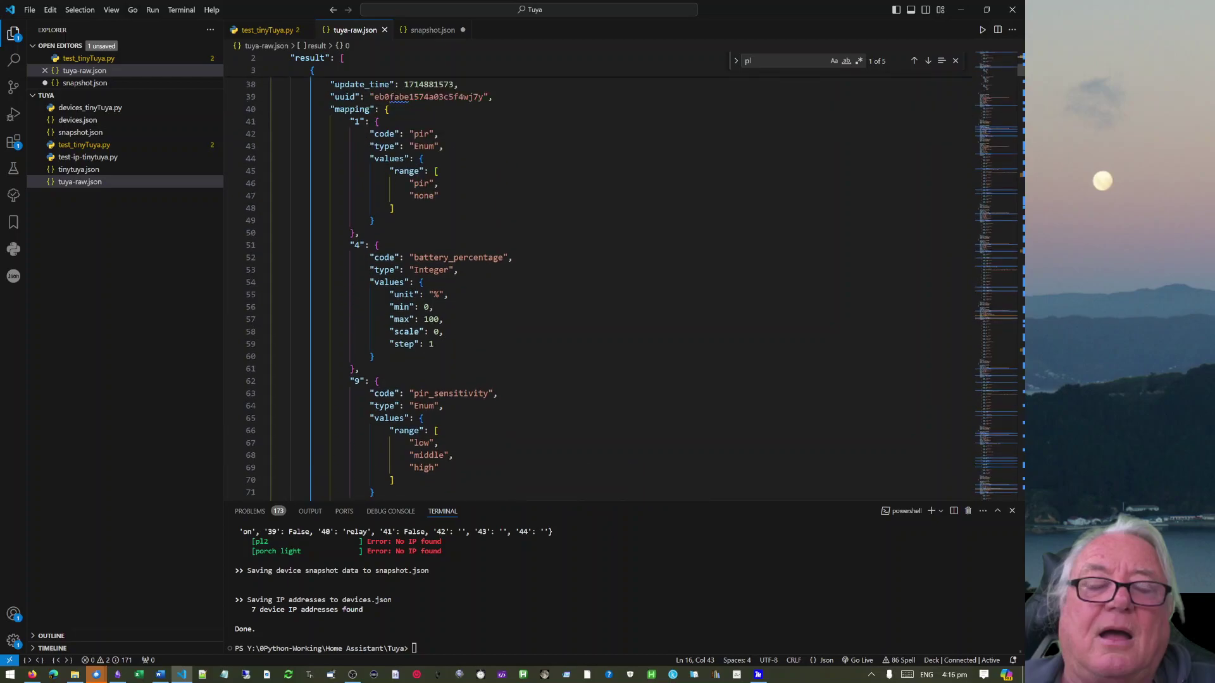
scroll(601, 285, down, 2)
scroll(601, 285, down, 1)
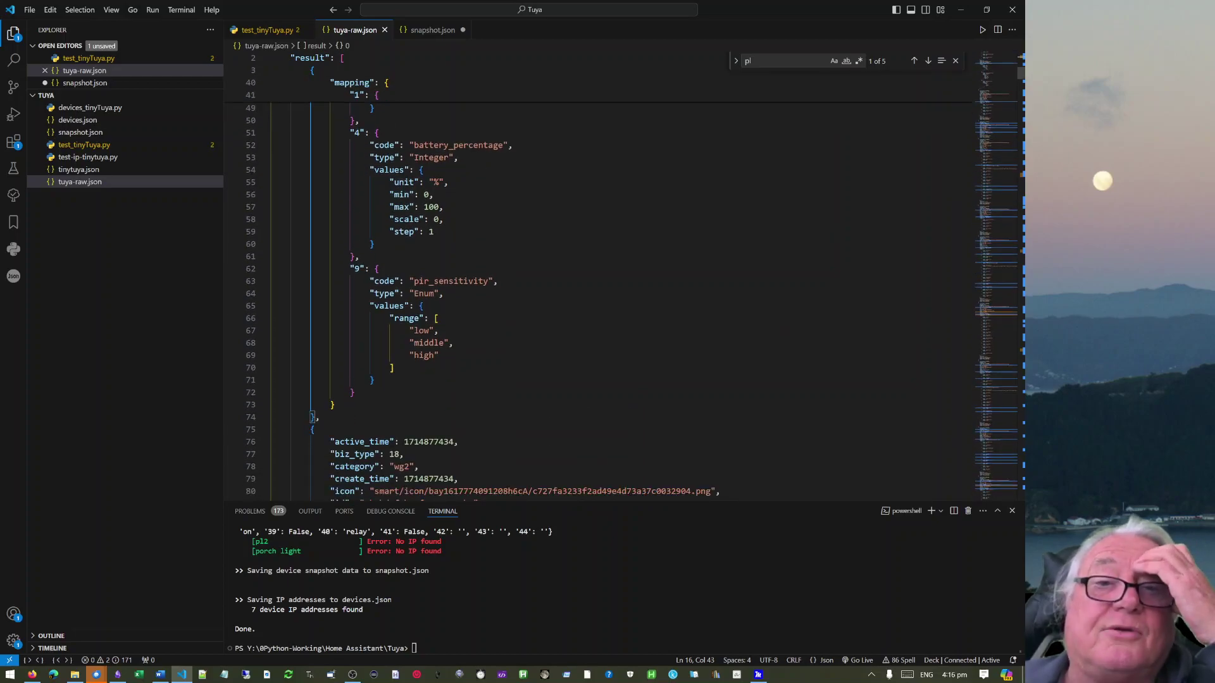
Examine the pir_sensitivity and battery_percentage definitions in the pl2 sensor's mapping.
drag(414, 281, 439, 355)
click(439, 355)
click(459, 281)
scroll(458, 281, up, 3)
drag(380, 272, 433, 372)
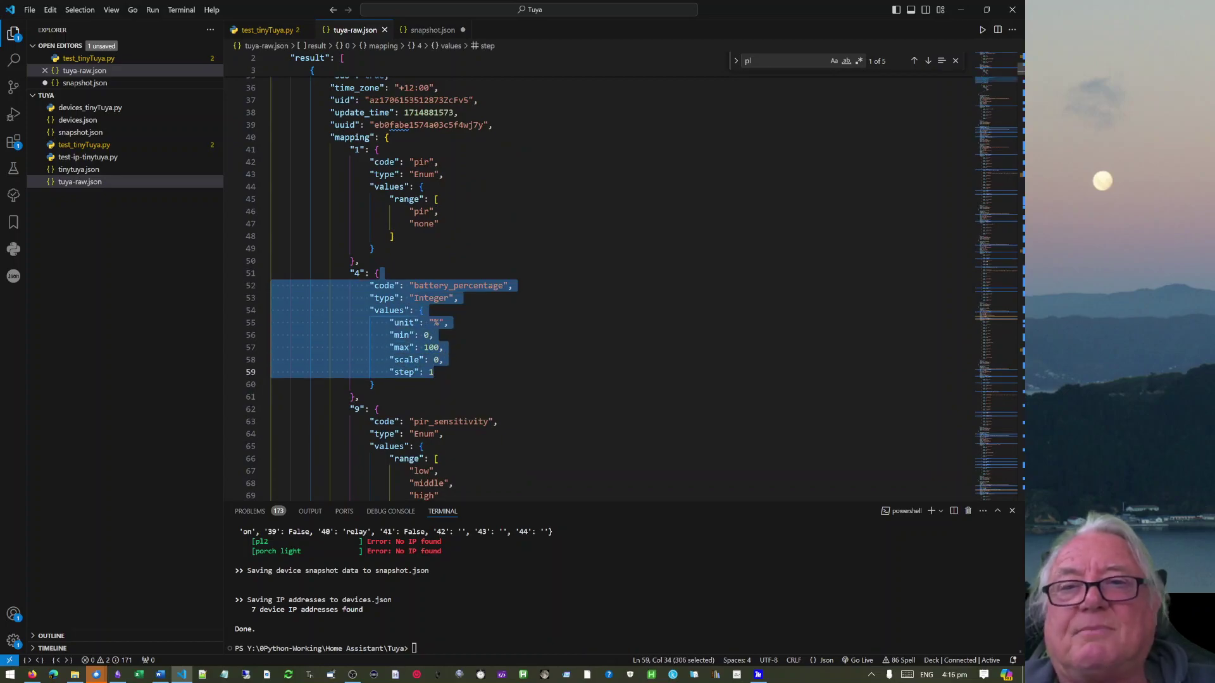
Search tuya-raw.json for "pir" and go to the next match, in the PirLux1 entry.
key(ctrl+f)
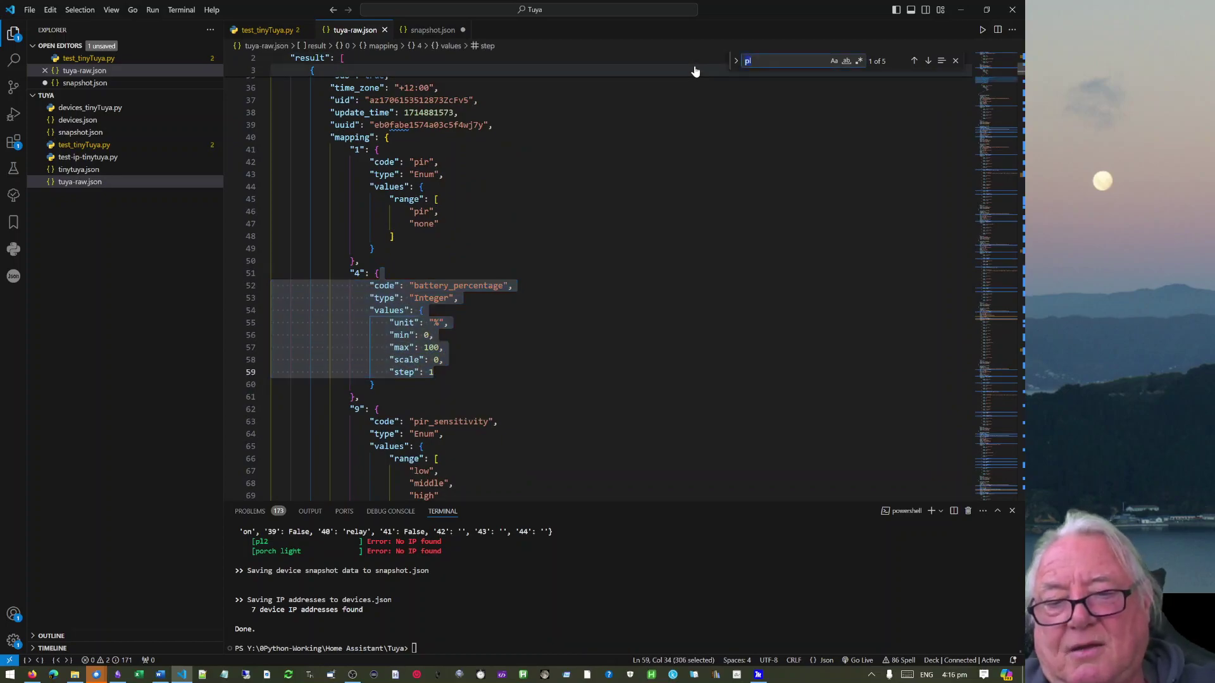
text(pir)
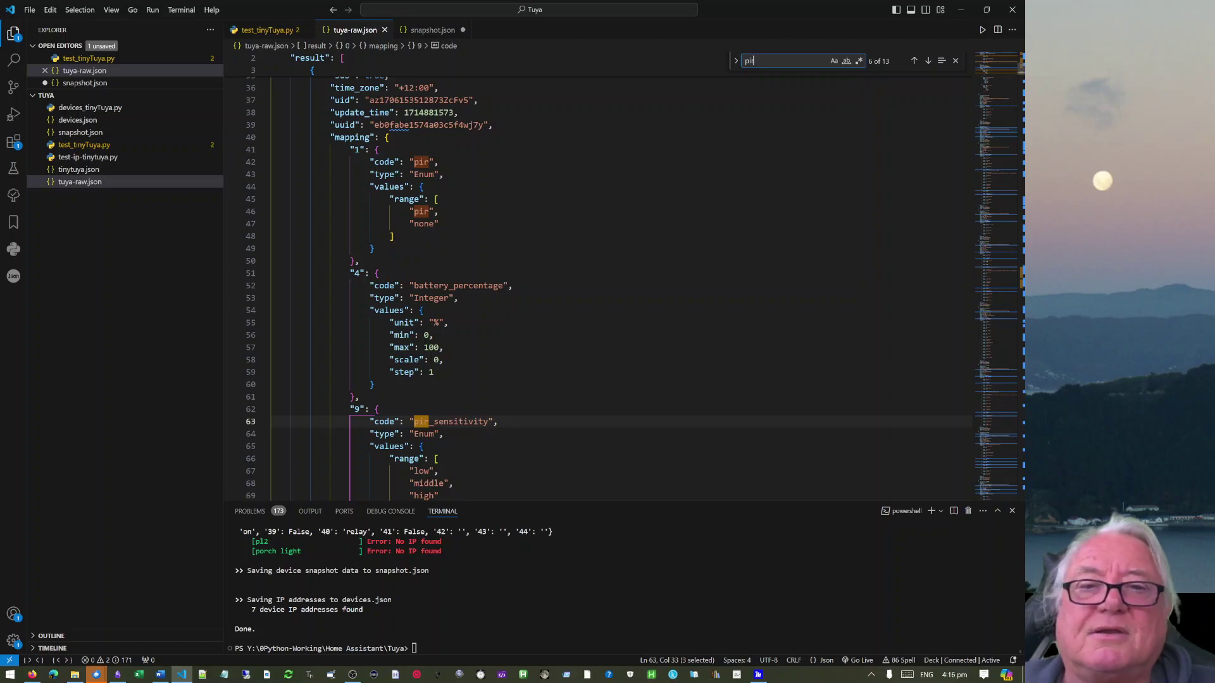
click(928, 62)
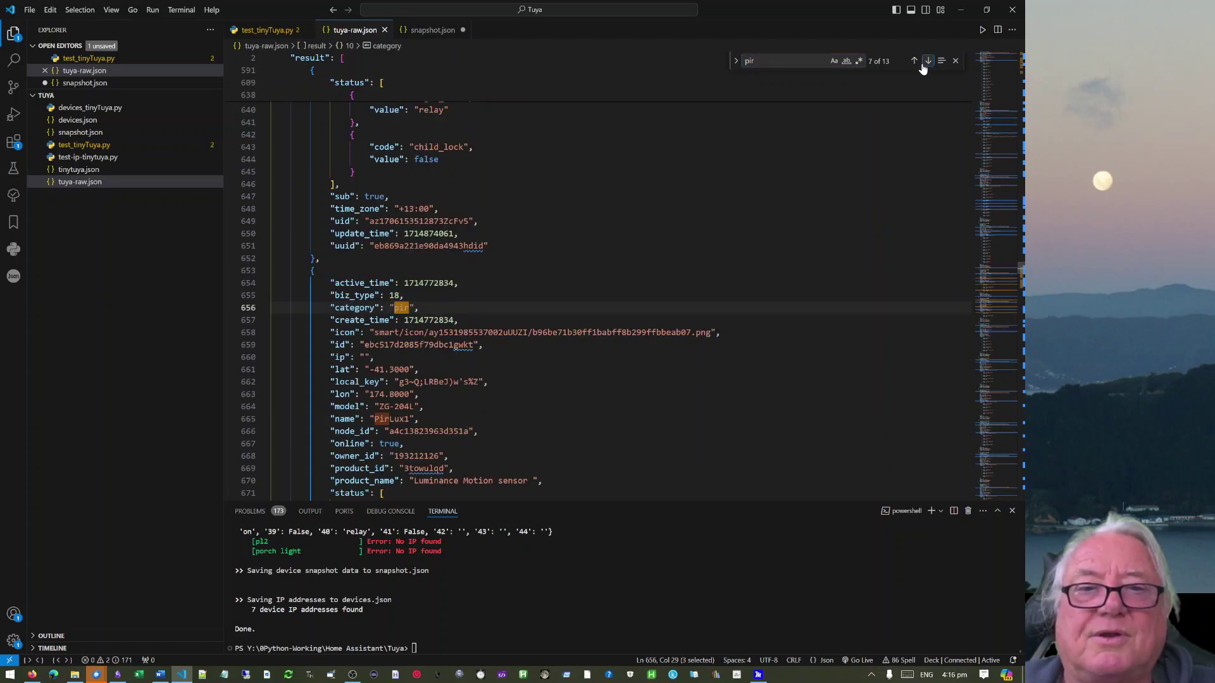
Read through the PirLux1, PIR1 and Soil sensor entries in tuya-raw.json, comparing their fields and status sections.
scroll(608, 285, down, 12)
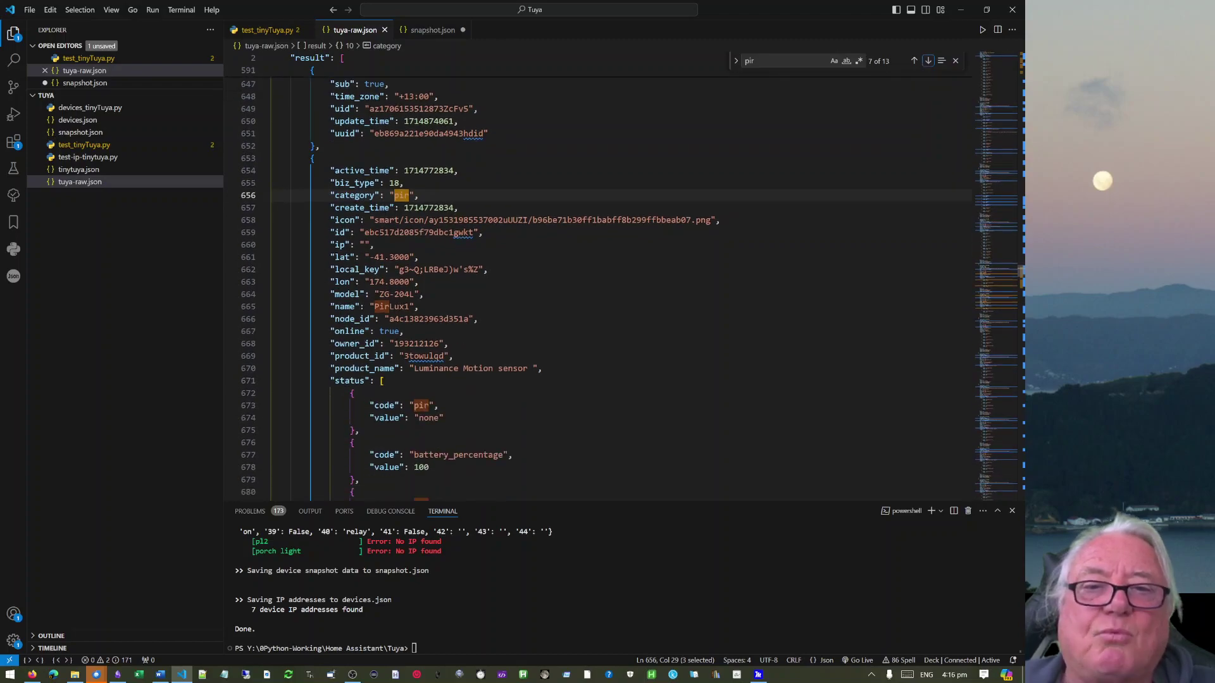
scroll(608, 285, down, 13)
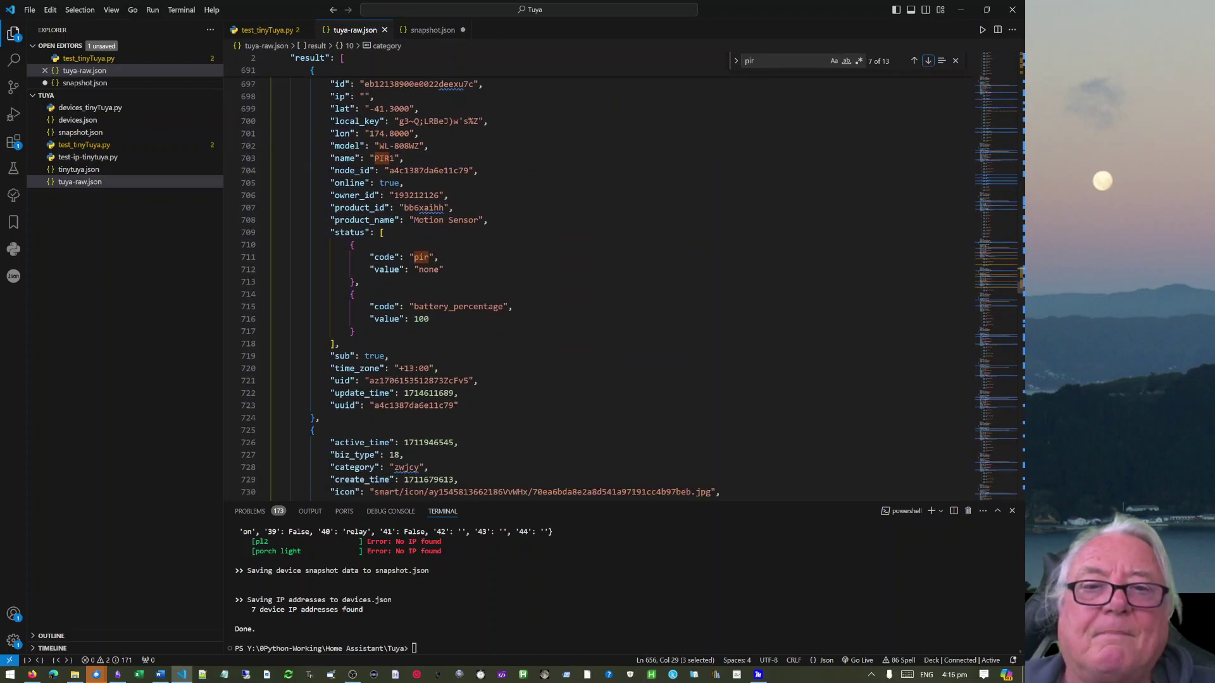
scroll(607, 285, down, 5)
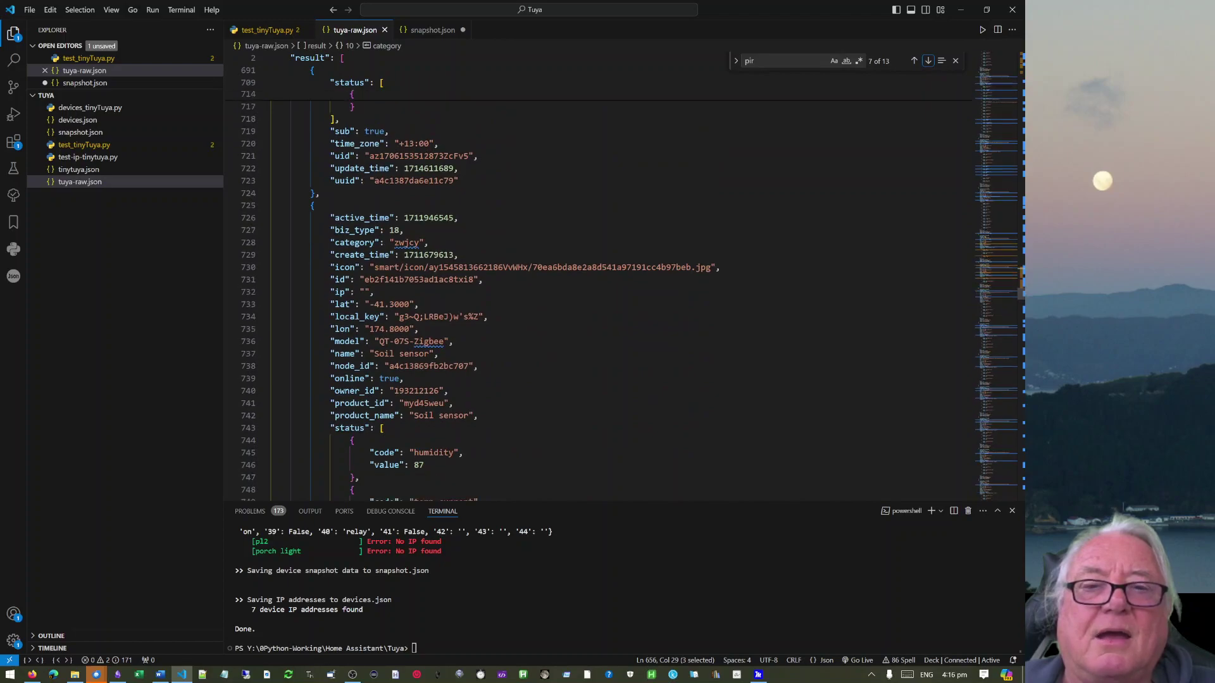
scroll(608, 284, up, 5)
scroll(608, 284, up, 8)
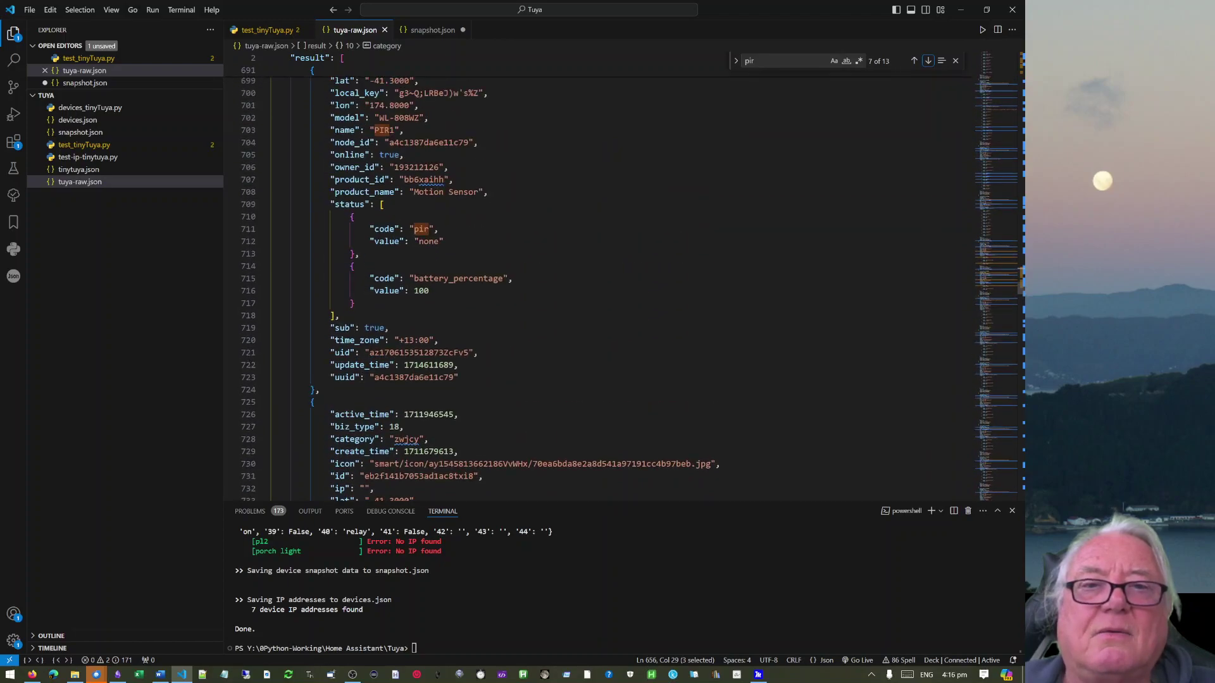
scroll(608, 284, down, 8)
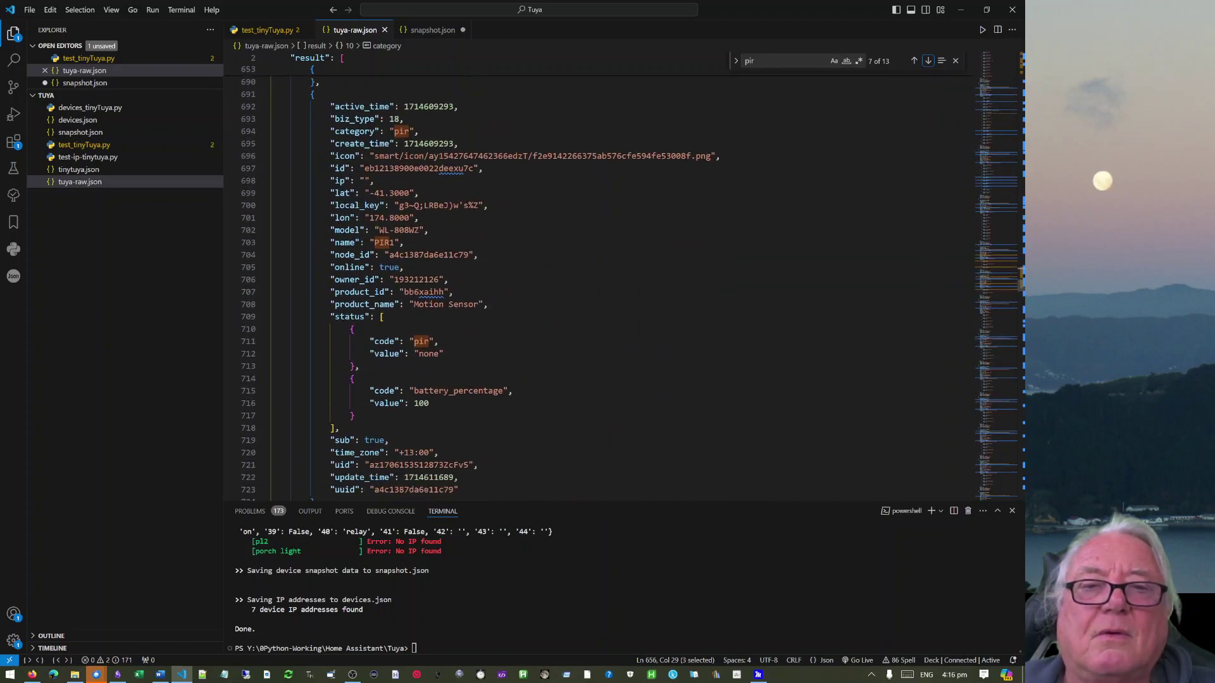
scroll(607, 285, down, 3)
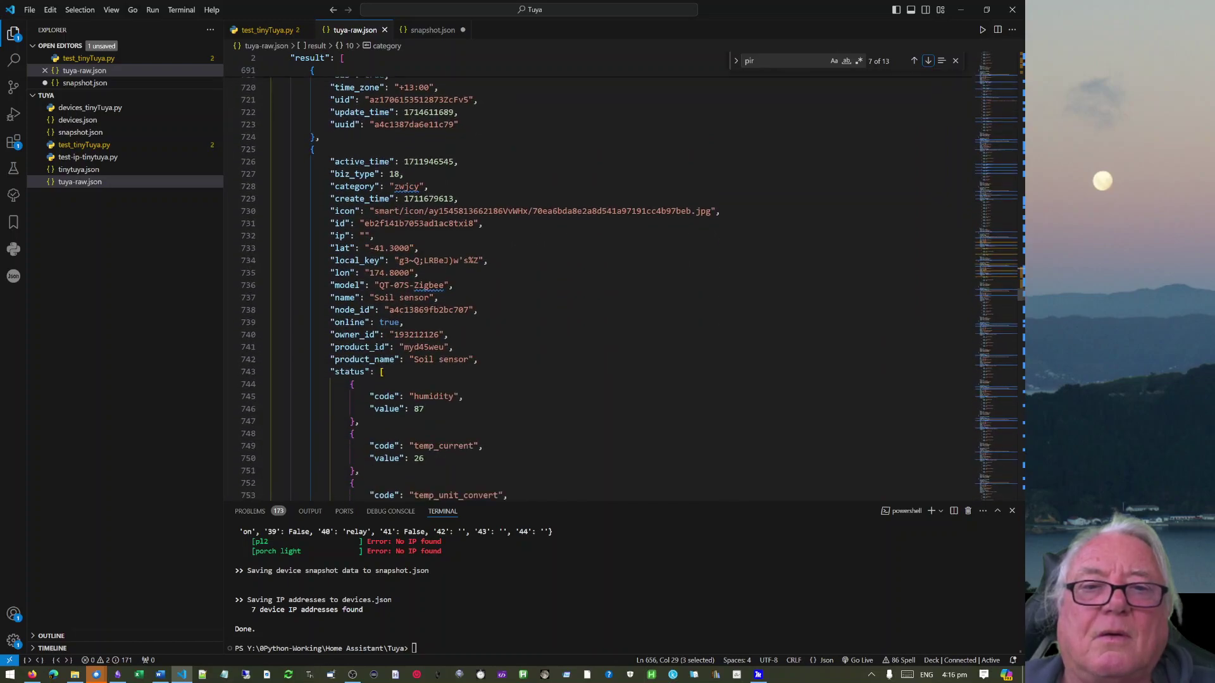
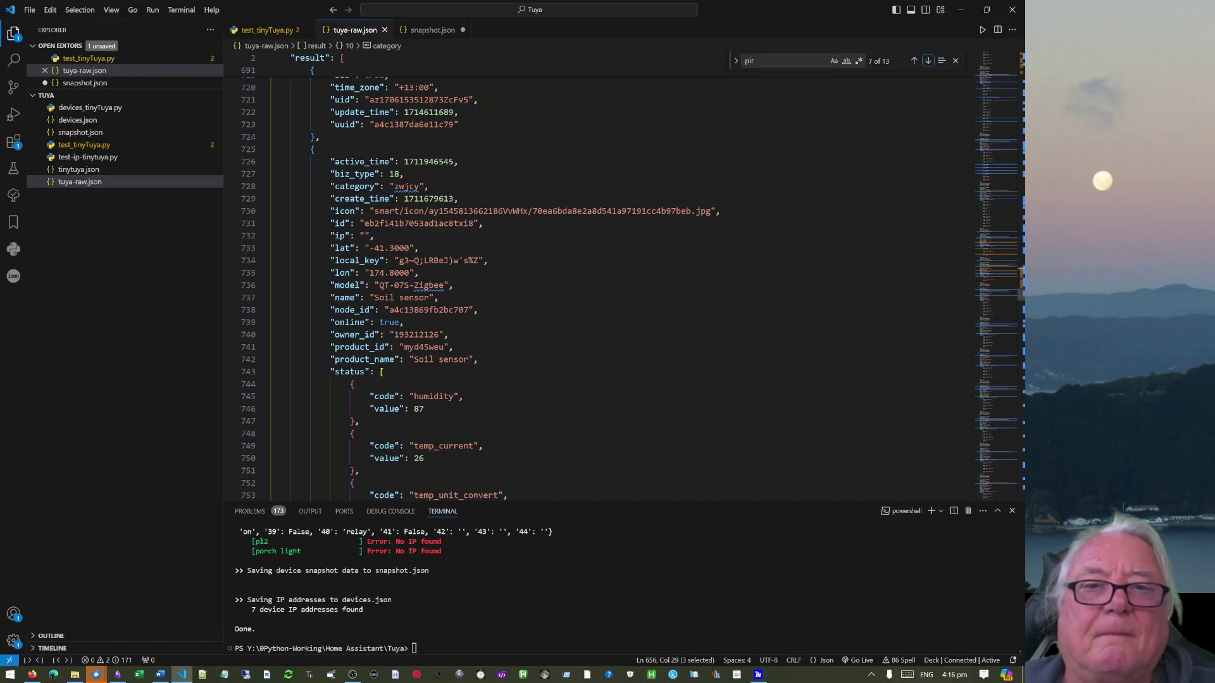
Run the command python -m tinytuya scan in the terminal to scan the network for Tuya devices.
click(430, 273)
click(81, 184)
key(ctrl+grave)
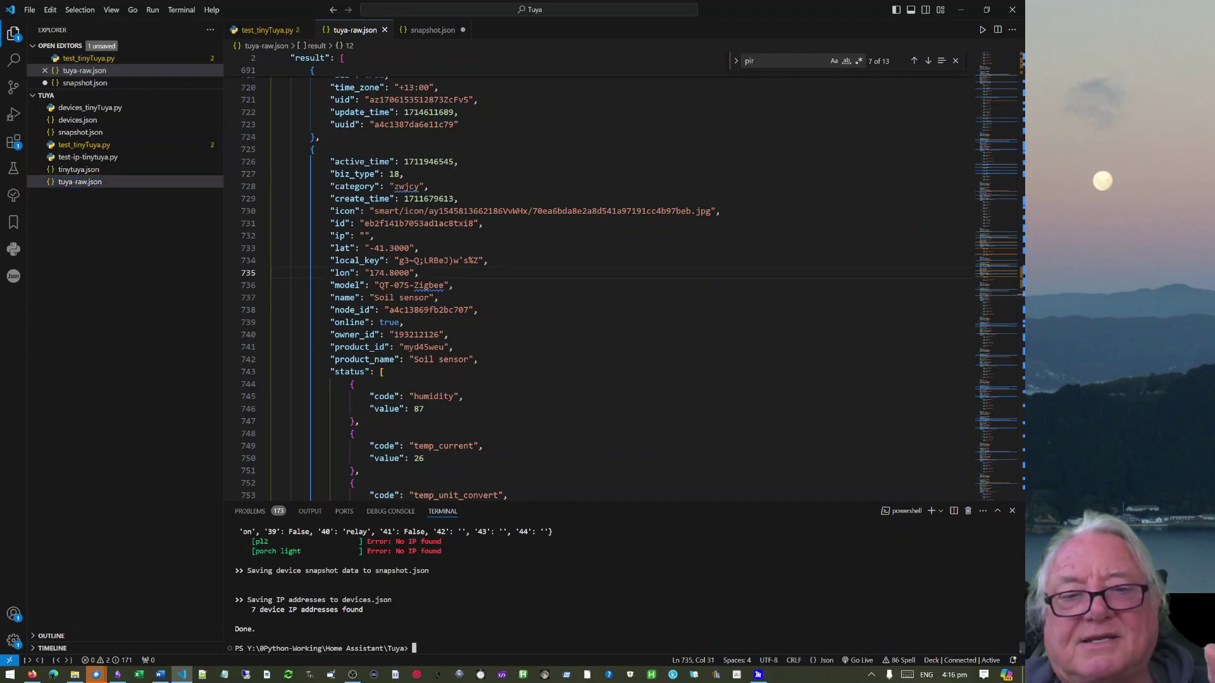
text(python -m tinytuya wizard)
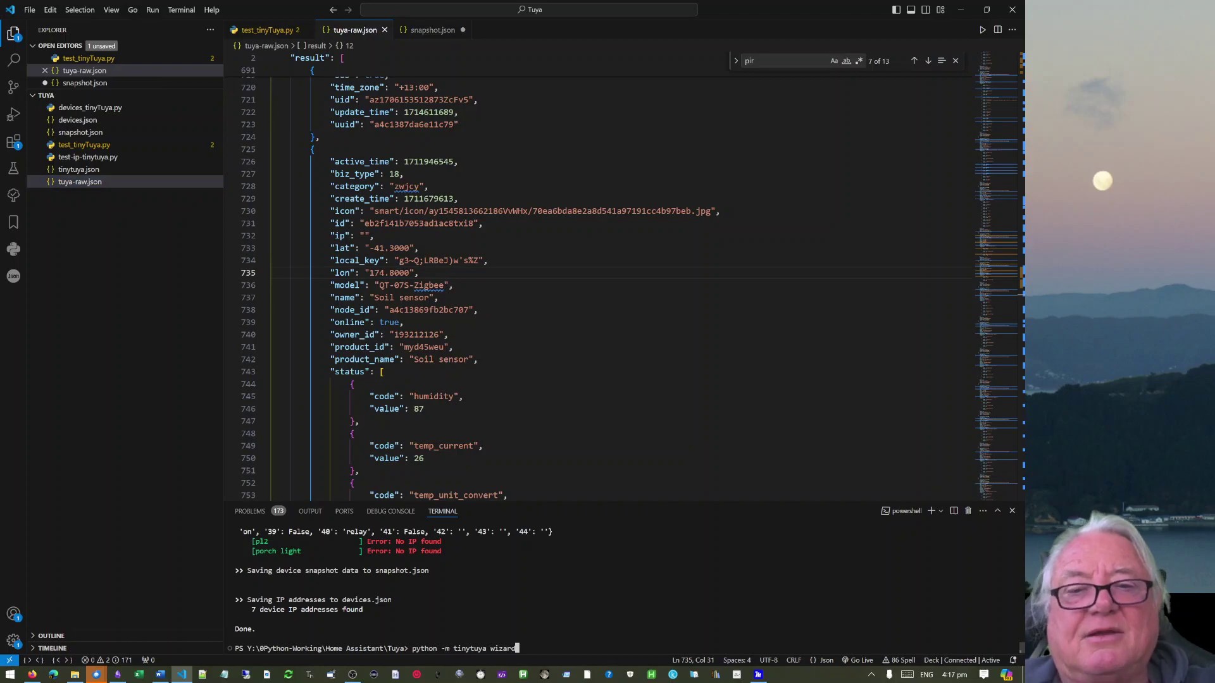
text(\\)
key(BackSpace)
key(BackSpace)
key(BackSpace)
key(BackSpace)
key(BackSpace)
key(BackSpace)
key(BackSpace)
key(BackSpace)
text(scan)
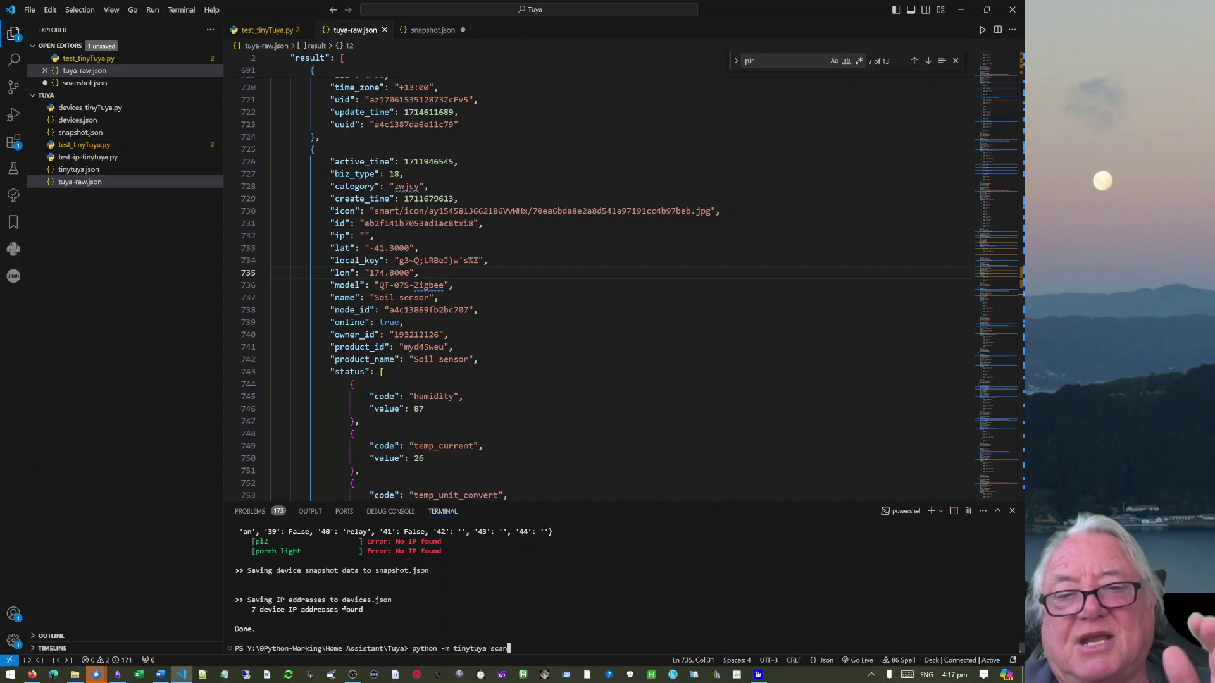
key(Return)
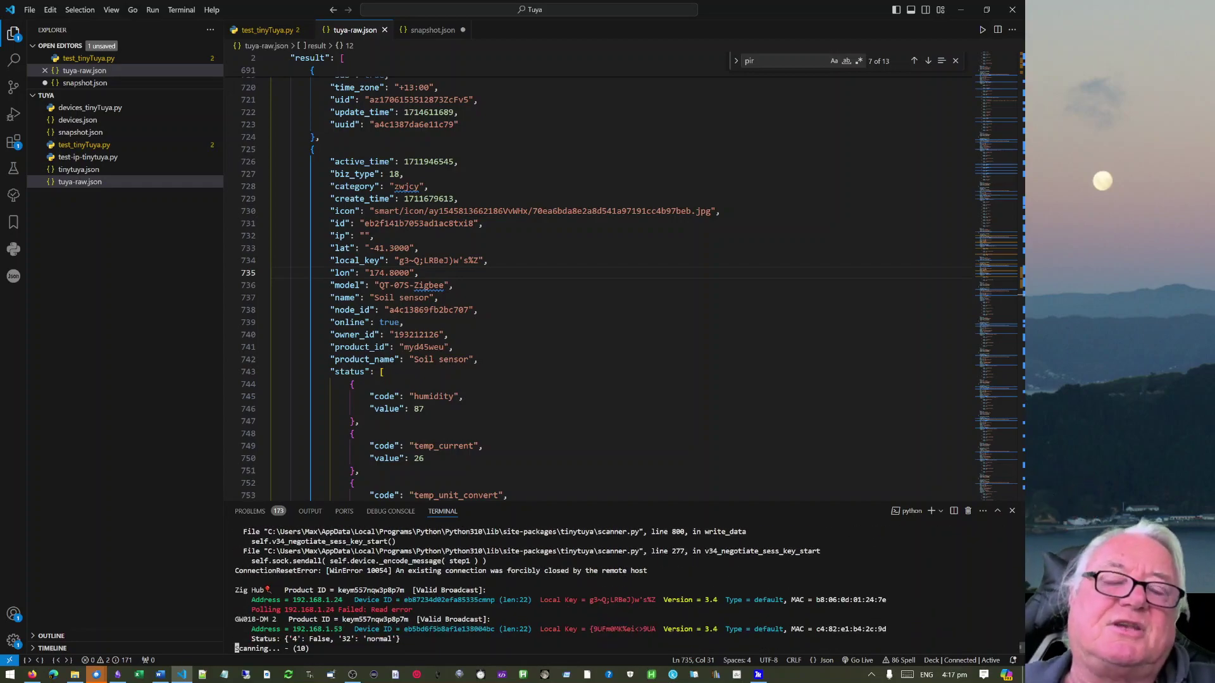
Switch to the browser and look over the pl2-X automation and the Configure Tuya device form of the LocalTuya integration.
click(30, 675)
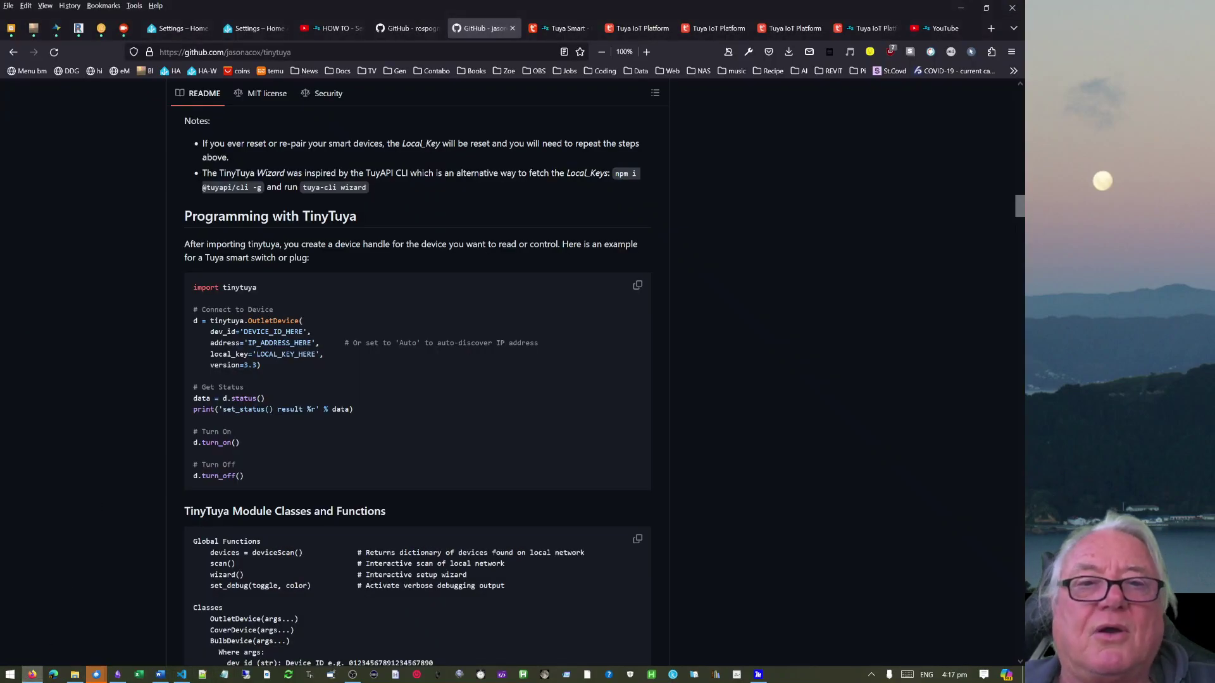
click(176, 27)
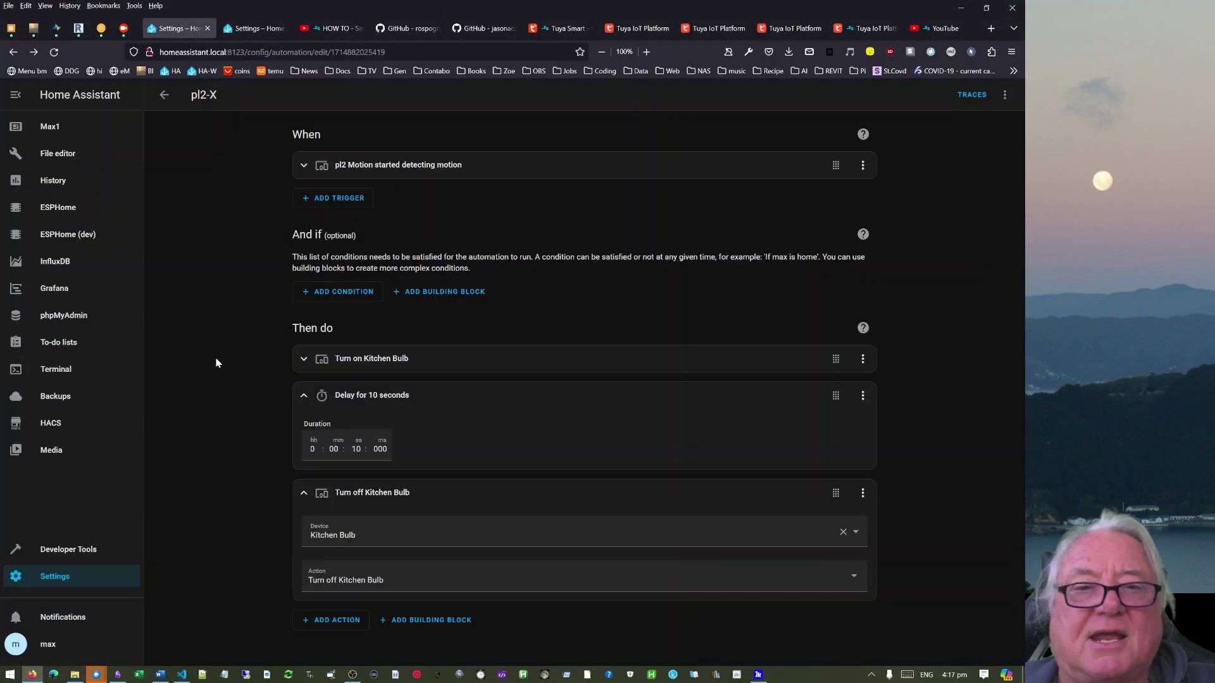
click(257, 27)
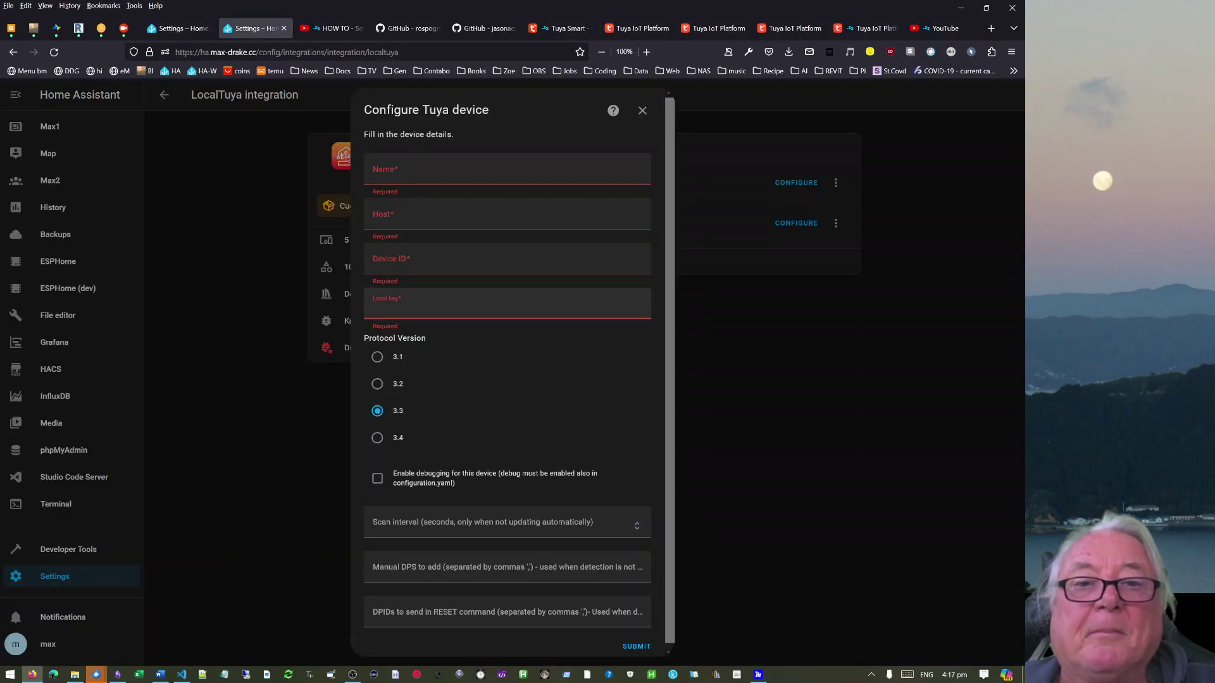
click(399, 184)
key(Tab)
key(Tab)
key(Tab)
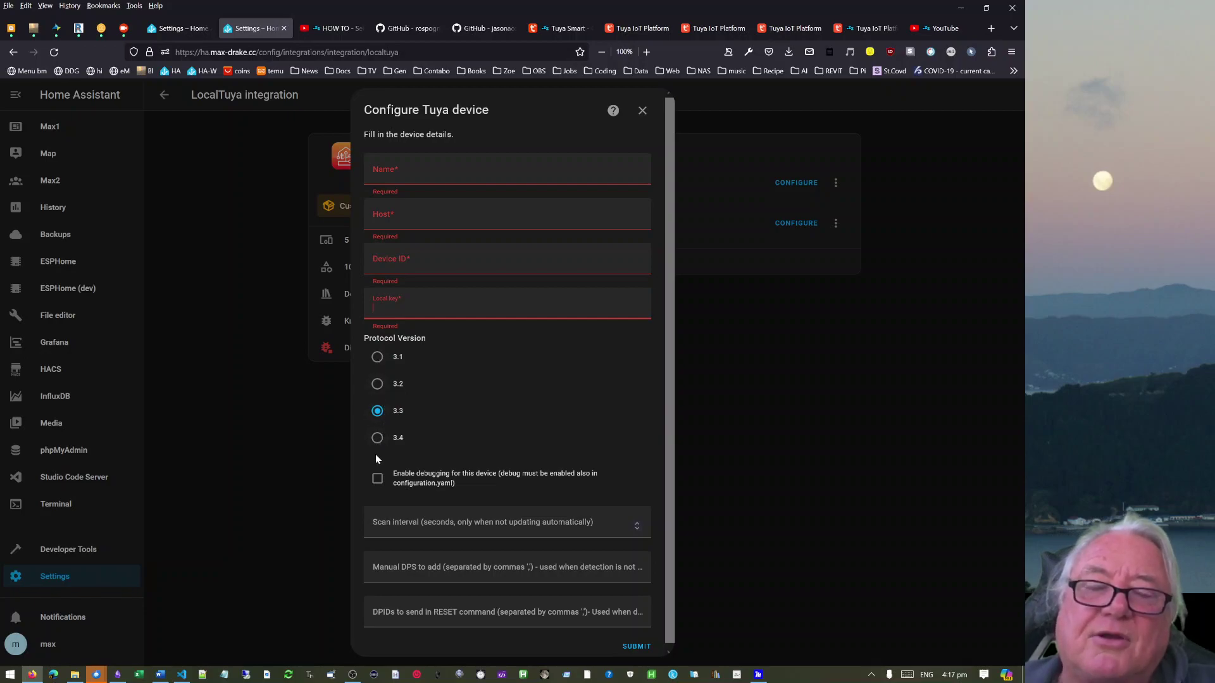
Switch back to VS Code, search tuya-raw.json for "pl2" and highlight the sub field in that entry.
click(182, 675)
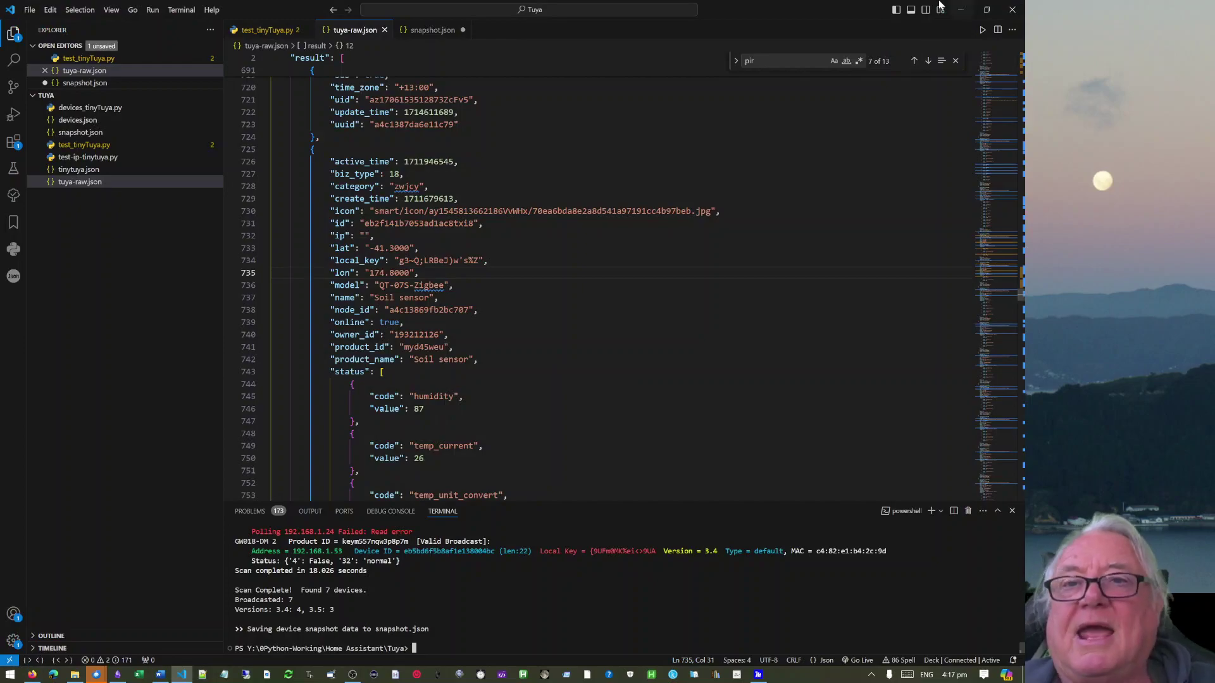
key(ctrl+f)
text(pl2)
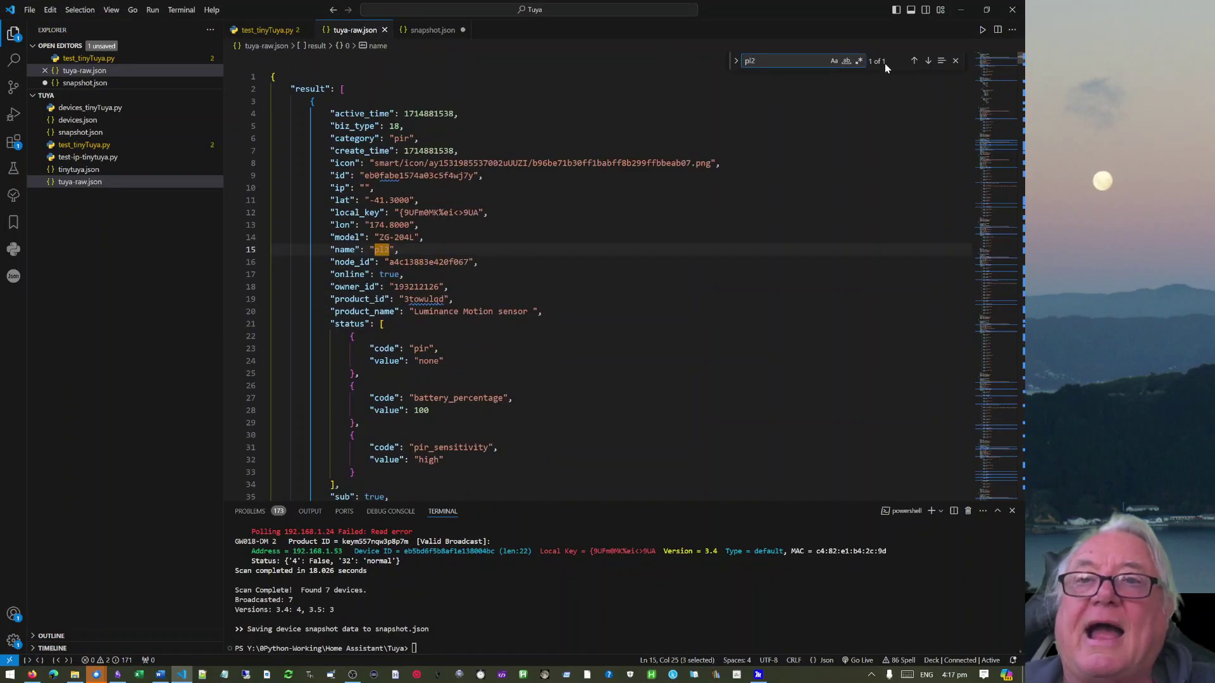
scroll(607, 285, down, 4)
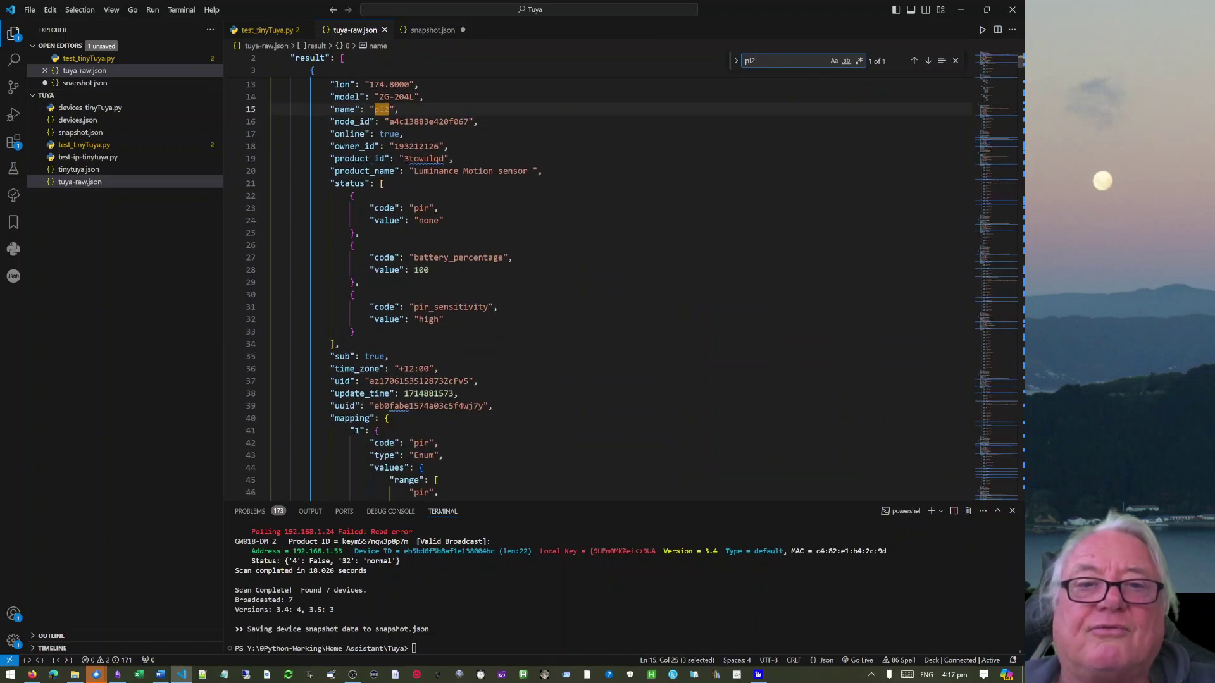
scroll(608, 285, down, 2)
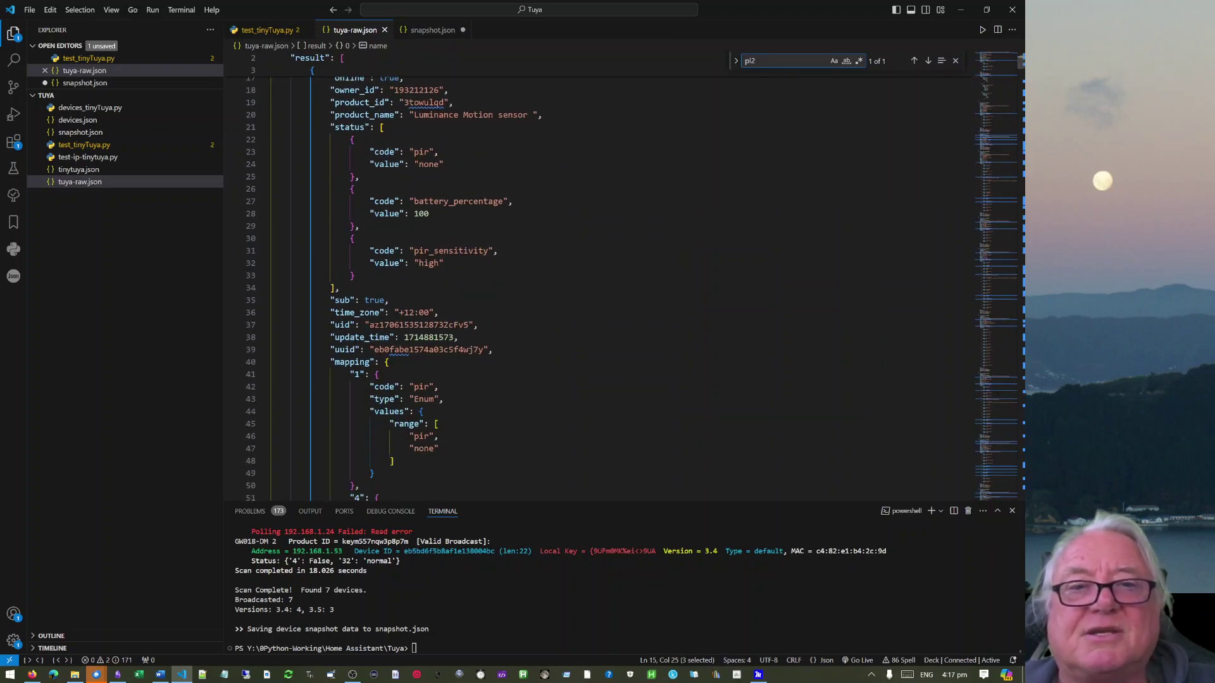
drag(340, 300, 389, 300)
scroll(389, 300, down, 1)
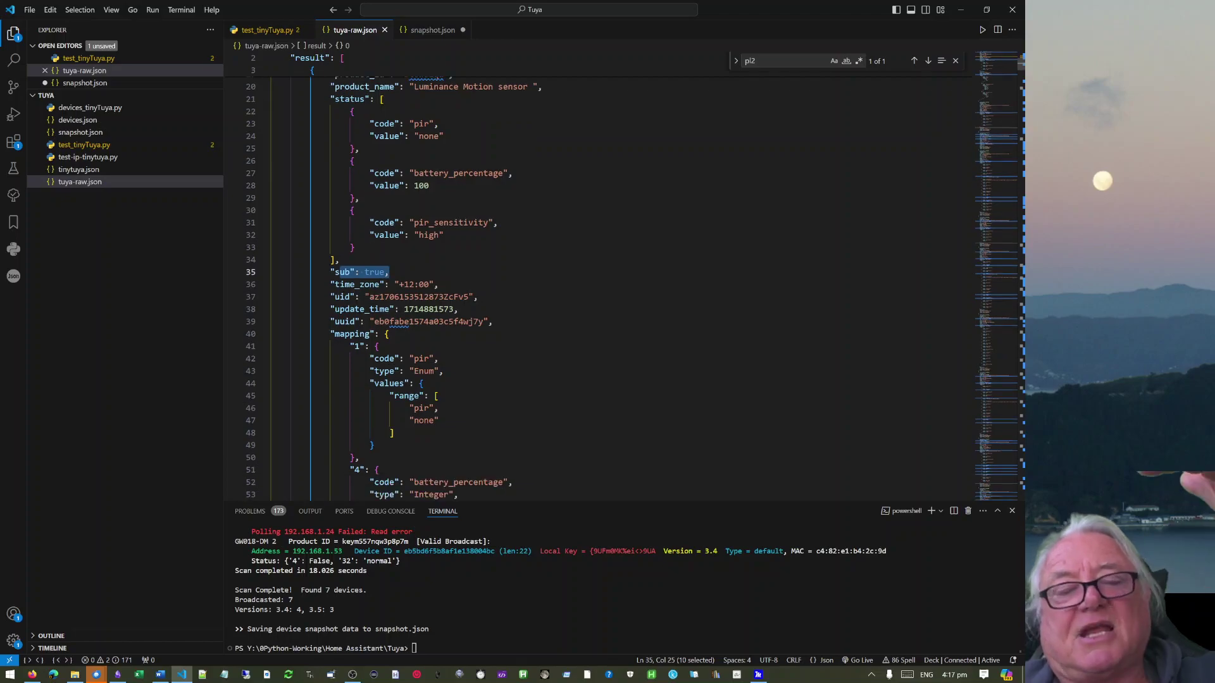
Examine the pir, battery_percentage and pir_sensitivity definitions in the pl2 entry's mapping section.
scroll(607, 285, down, 2)
scroll(608, 285, down, 6)
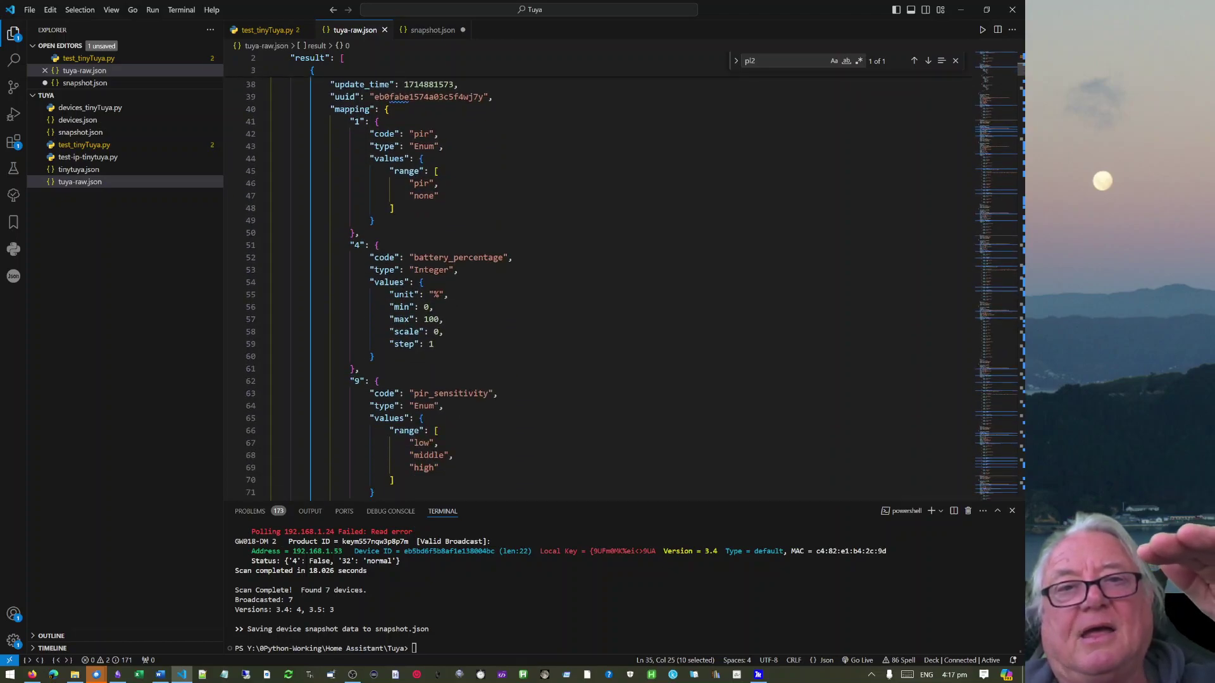
drag(384, 134, 432, 196)
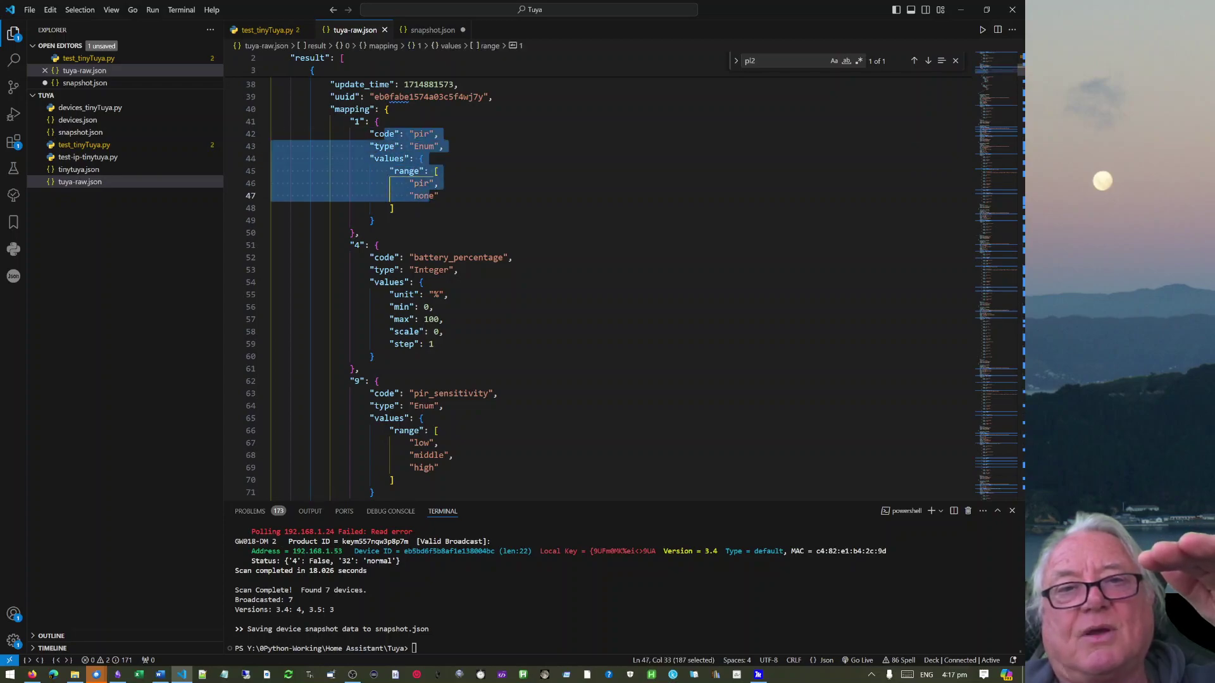
drag(393, 257, 439, 412)
scroll(434, 344, down, 2)
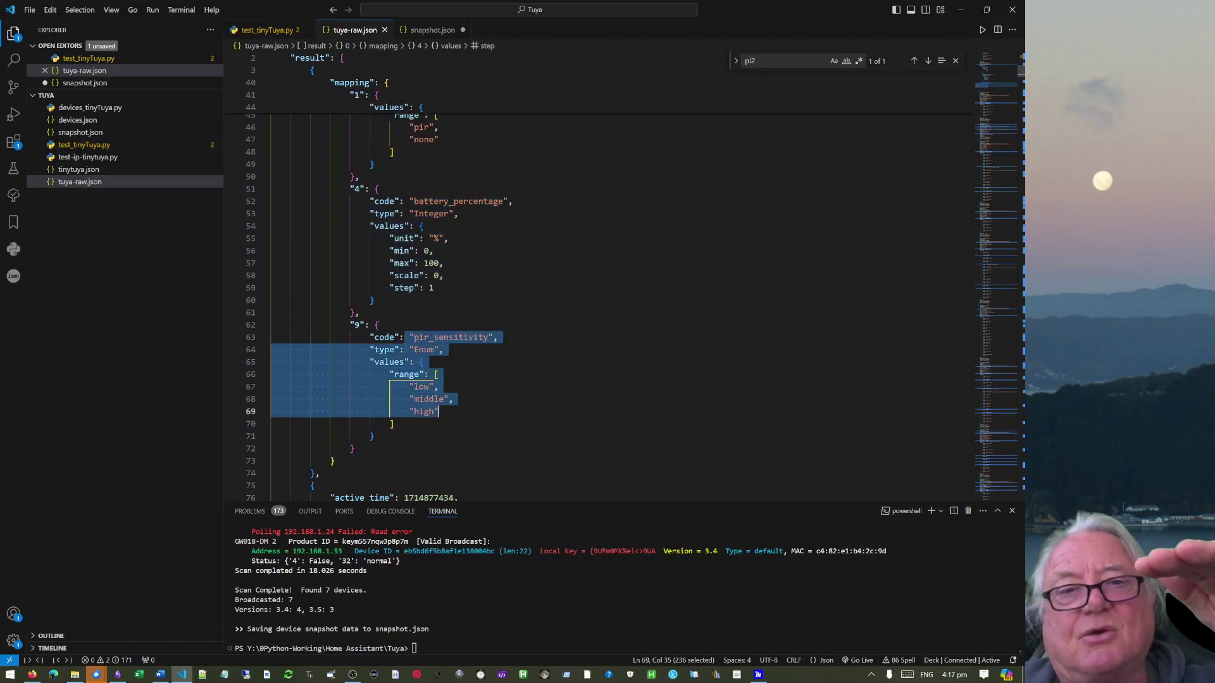
scroll(440, 412, down, 3)
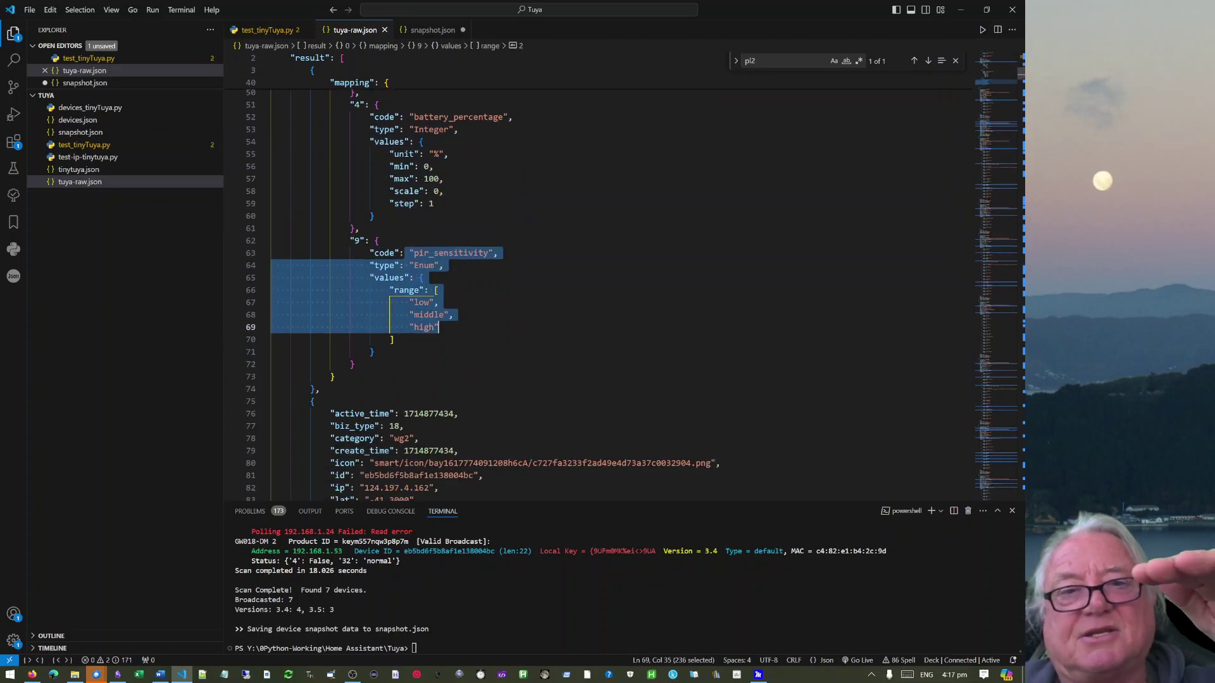
scroll(439, 411, down, 3)
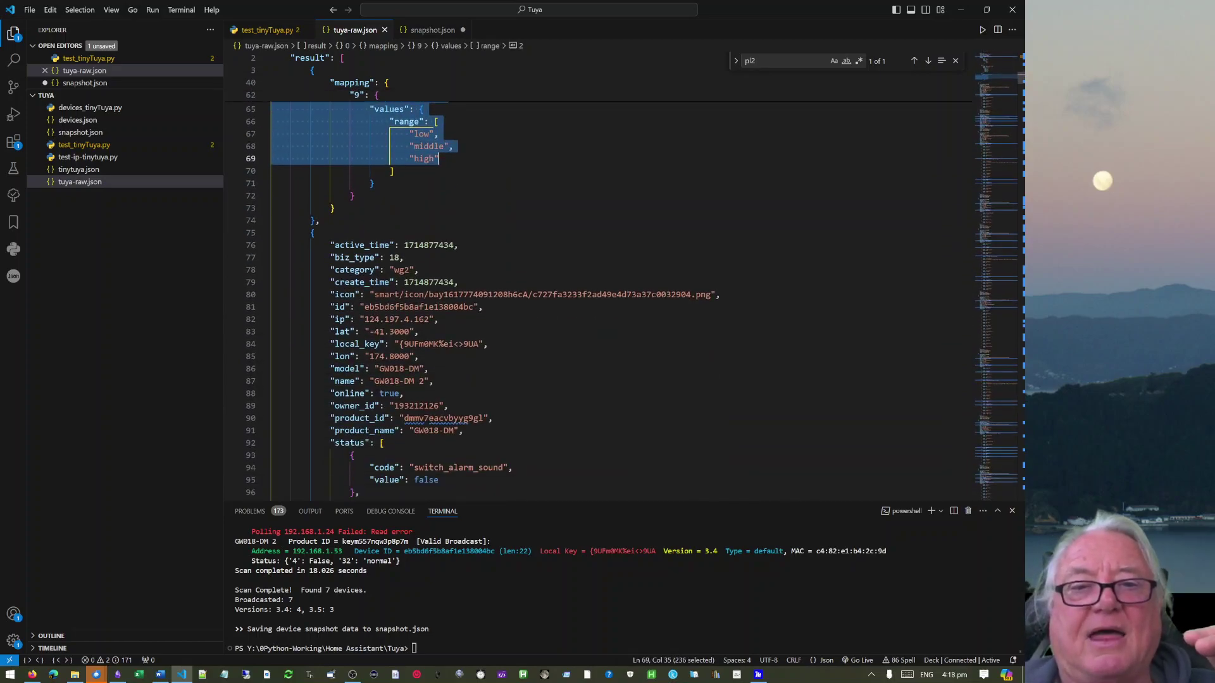
Review the pl2 entry again from its first fields down to the start of its mapping section.
scroll(601, 272, up, 3)
scroll(601, 272, up, 9)
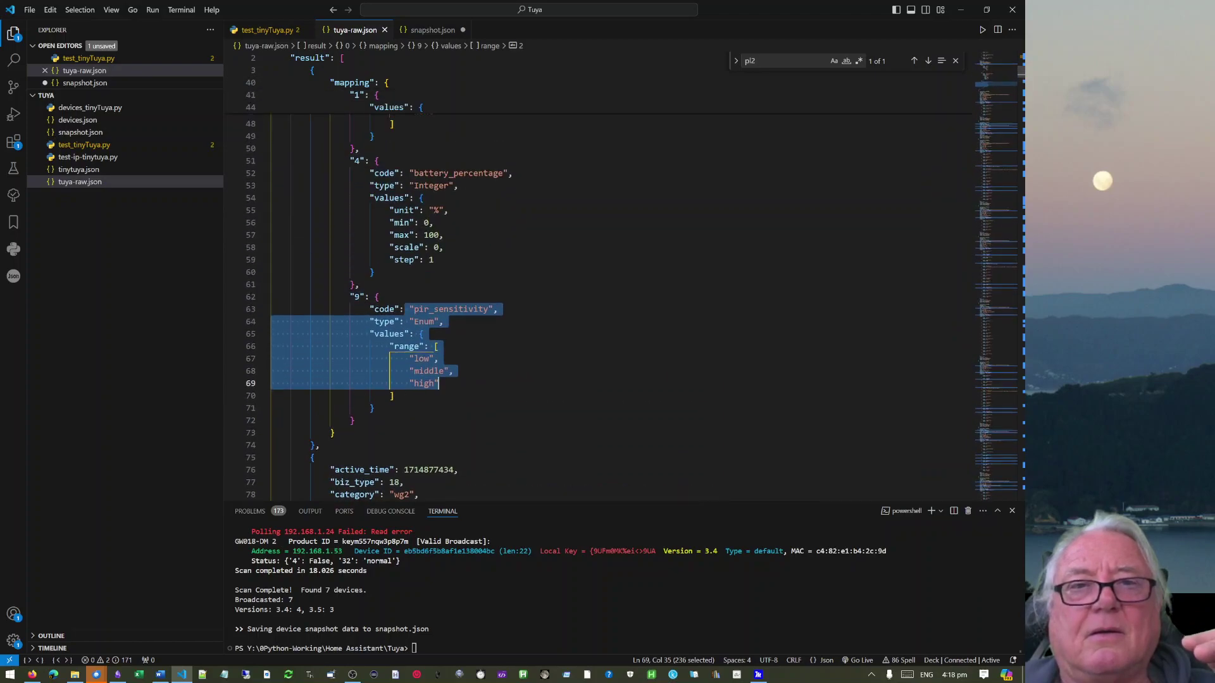
scroll(601, 272, up, 10)
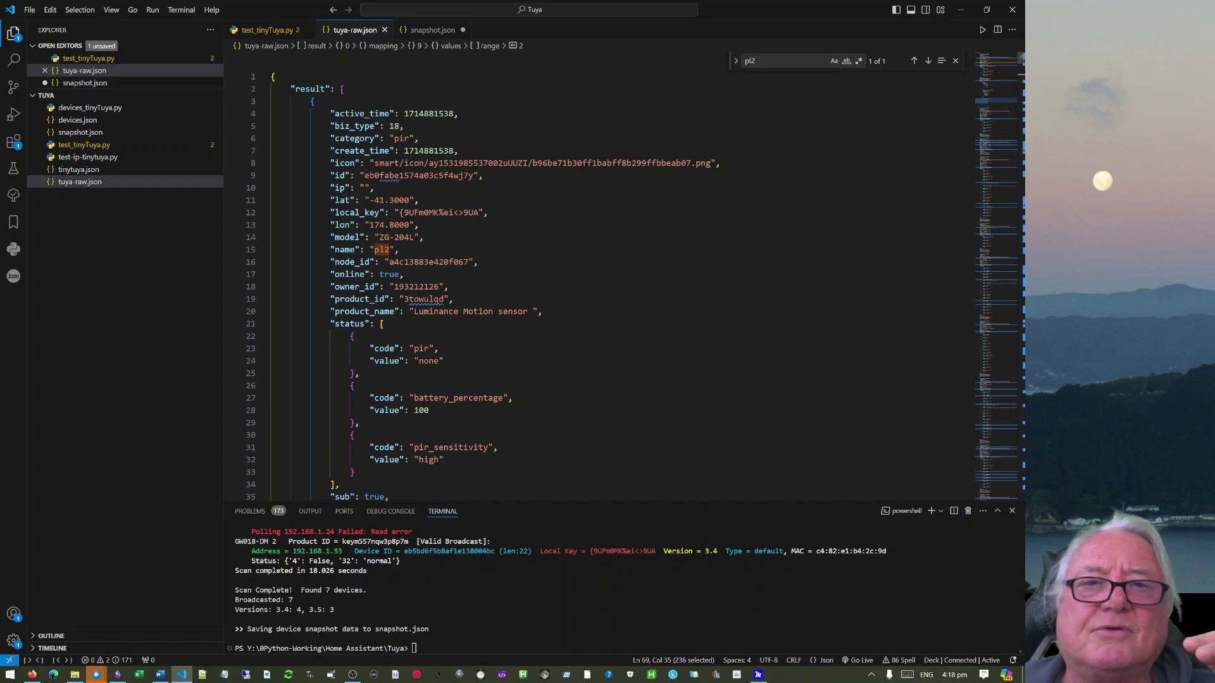
scroll(601, 272, down, 8)
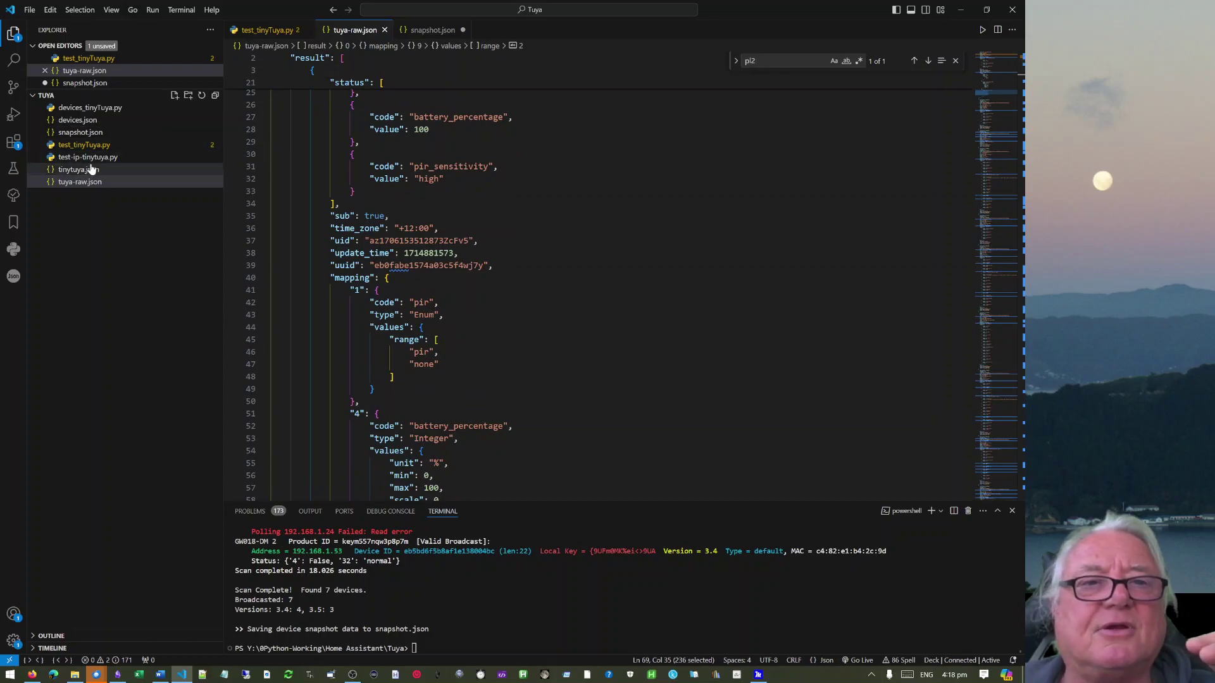
Open snapshot.json and check it for the search term "pl2".
click(82, 134)
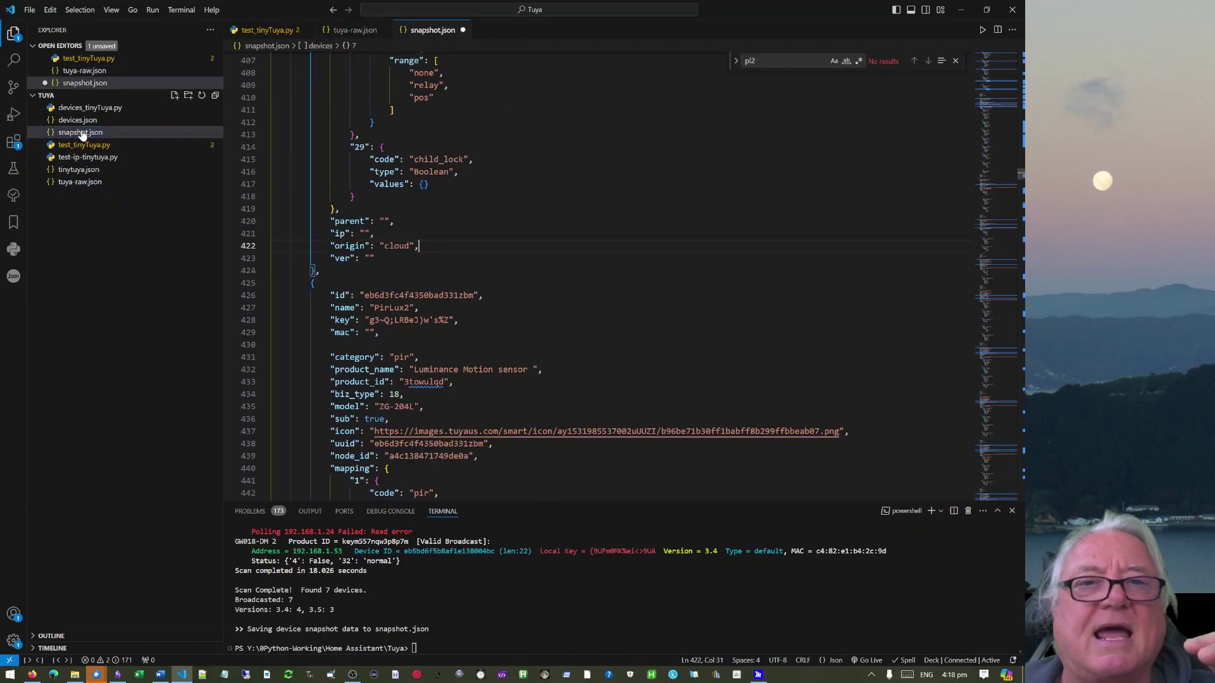
scroll(481, 254, down, 1)
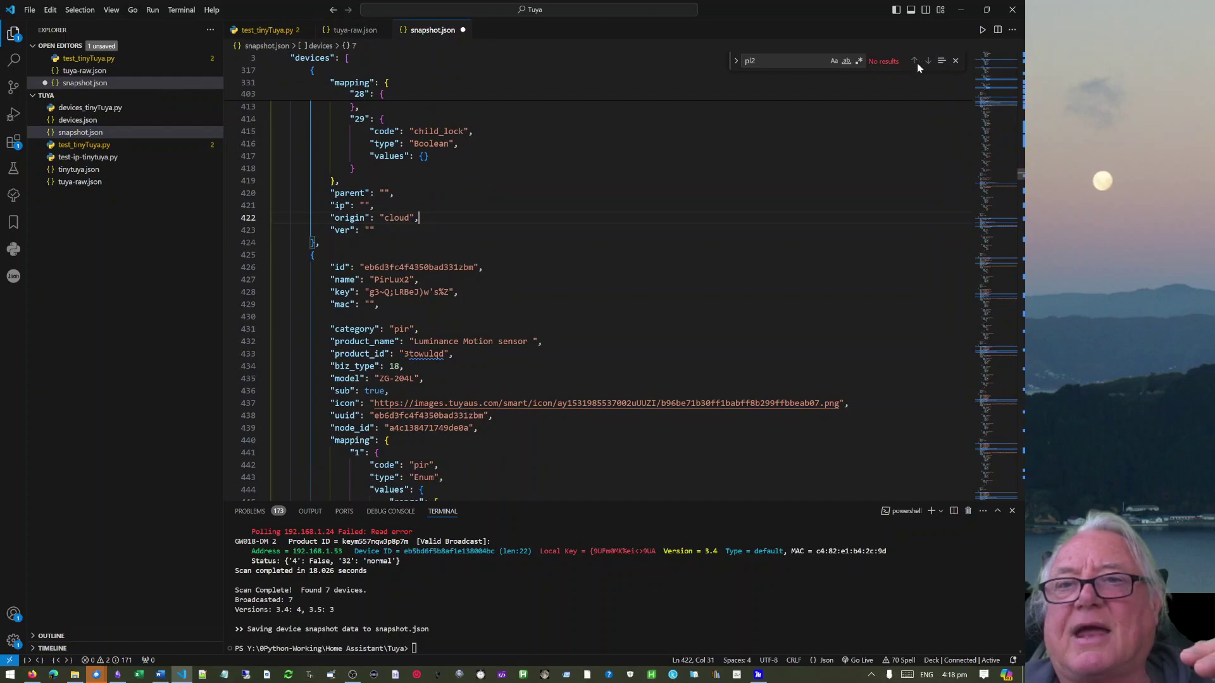
click(753, 61)
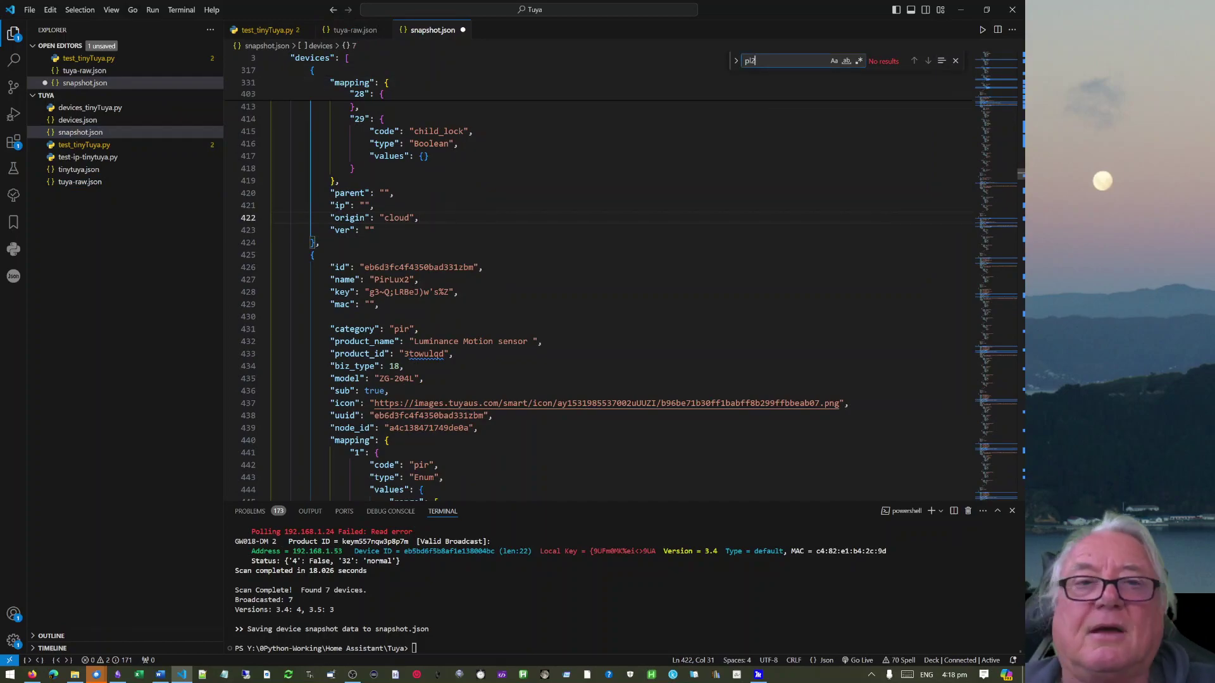
click(415, 648)
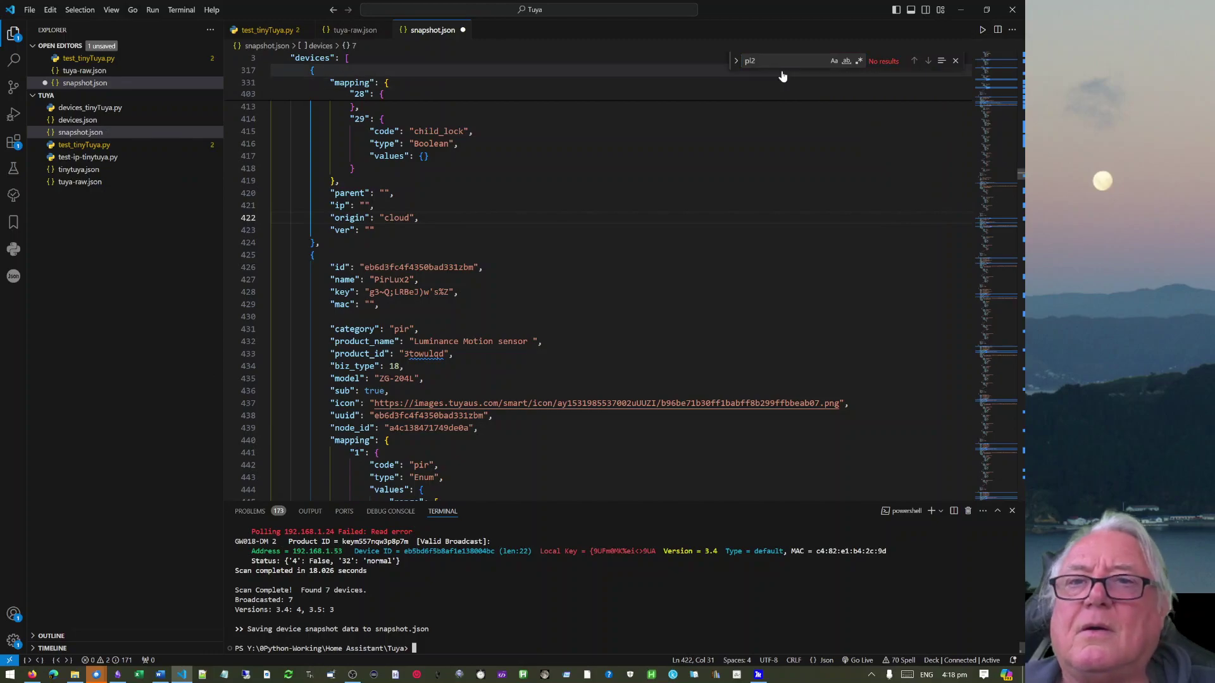
Search snapshot.json for "pl" and step forward and backward through the matches.
drag(767, 62, 699, 60)
text(pl)
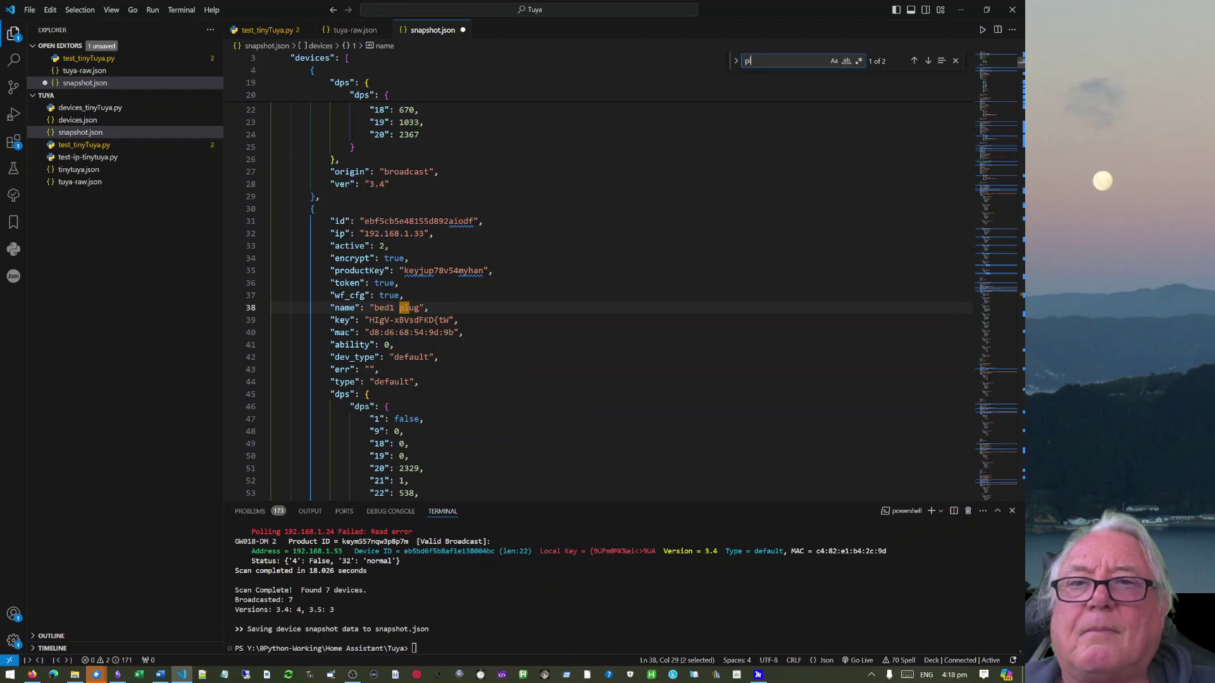
click(926, 62)
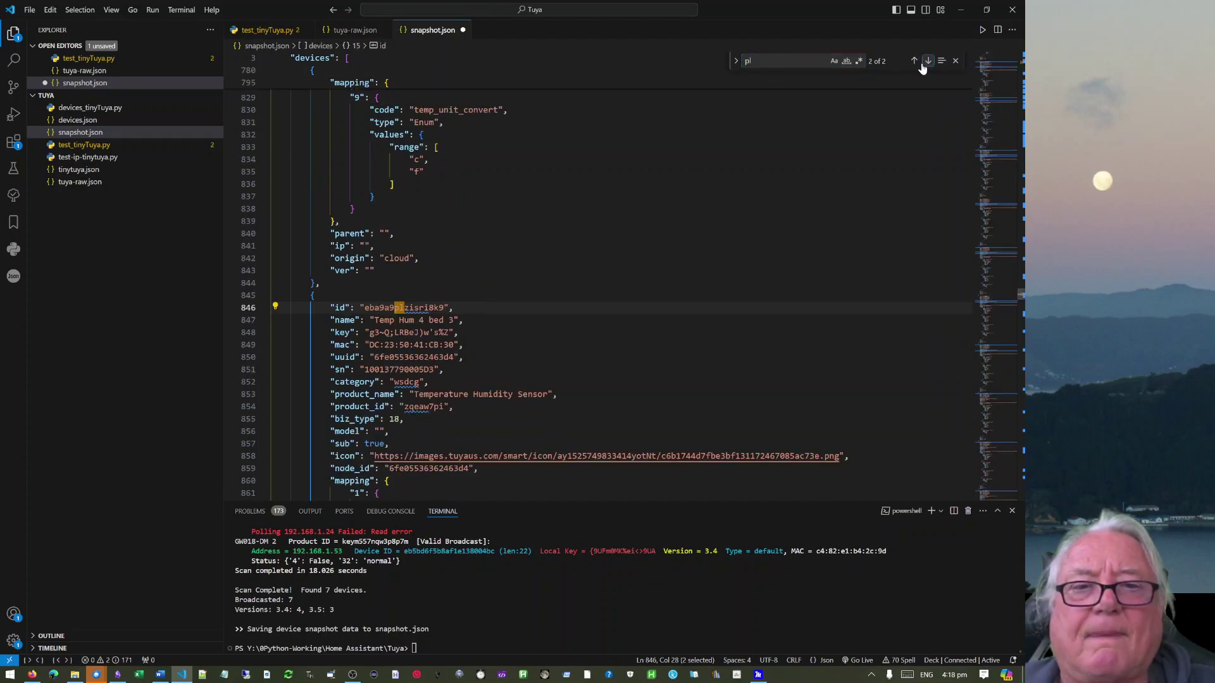
click(913, 62)
click(913, 62)
click(912, 63)
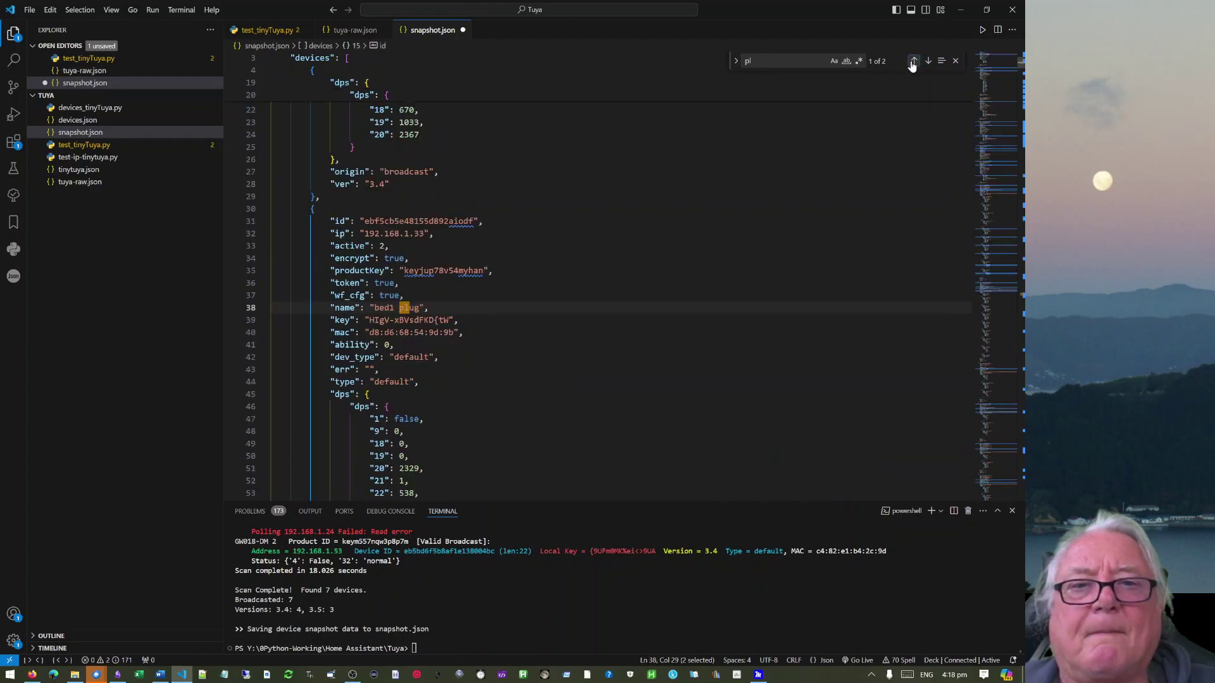
Search snapshot.json for "pir" and inspect the PirLux2 device entry.
click(914, 62)
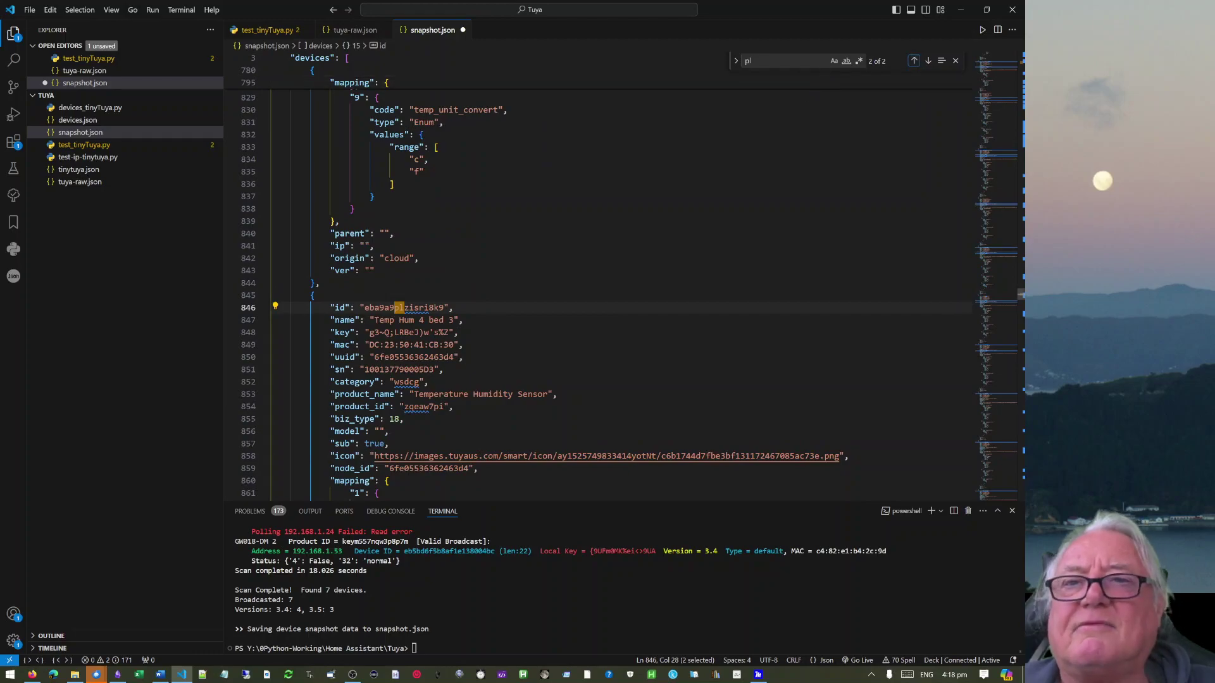
key(ctrl+f)
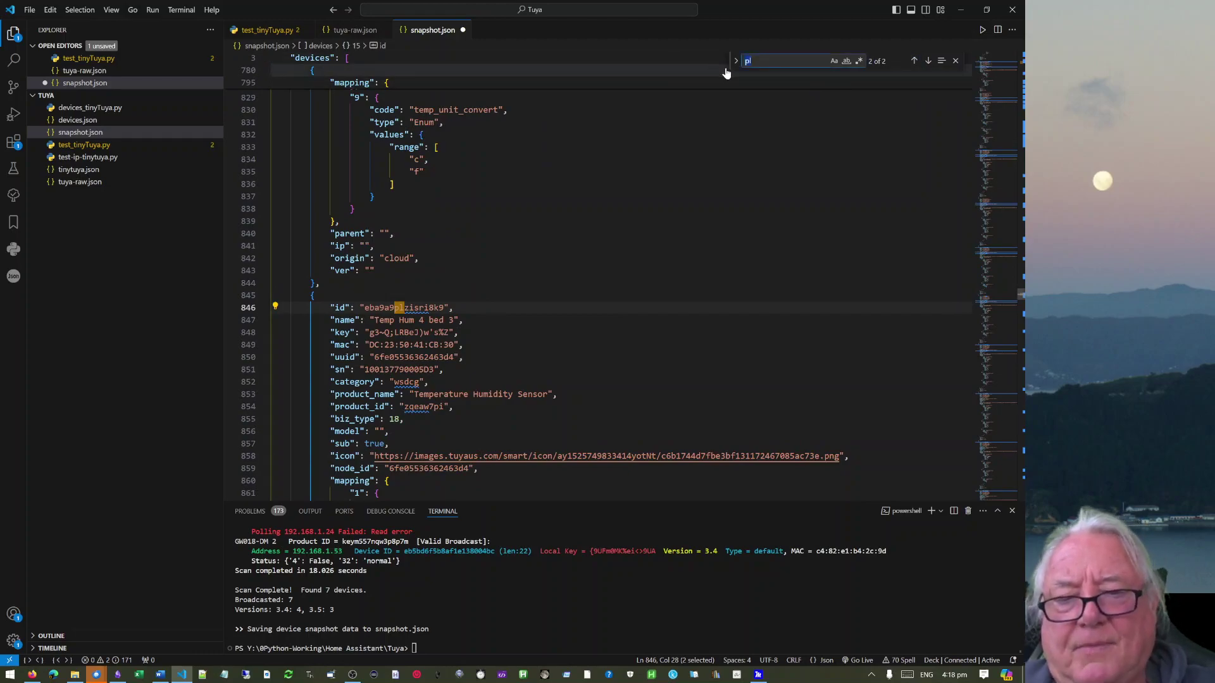
text(pir)
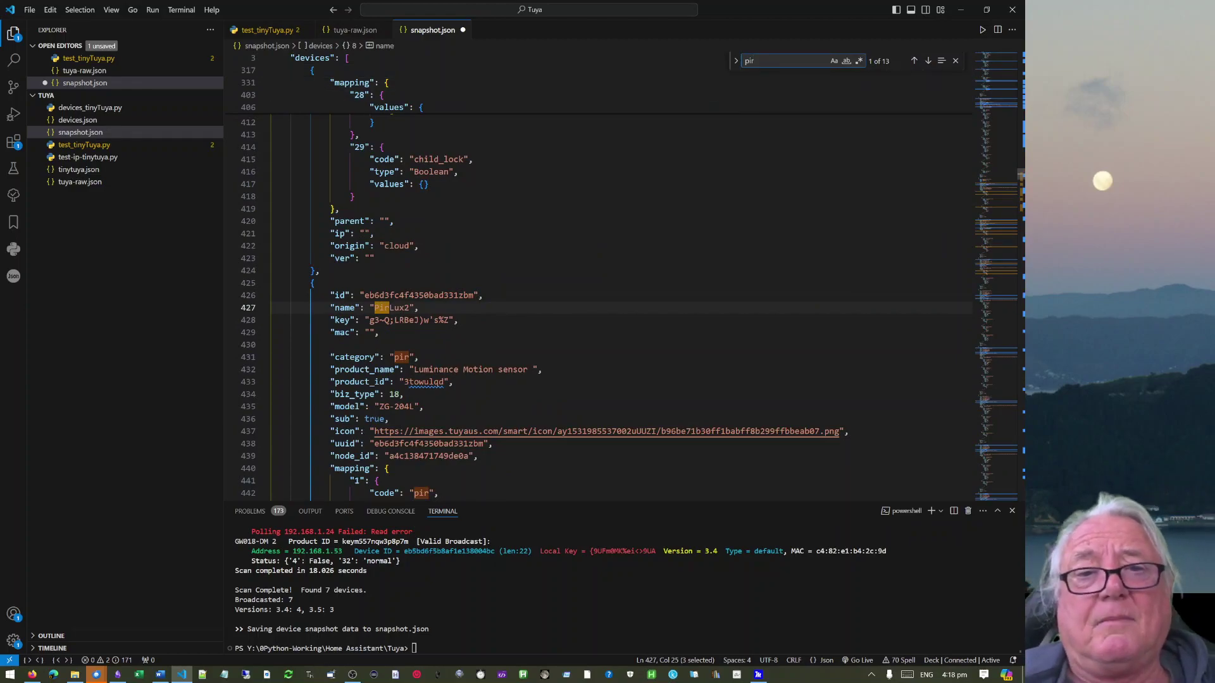
click(419, 308)
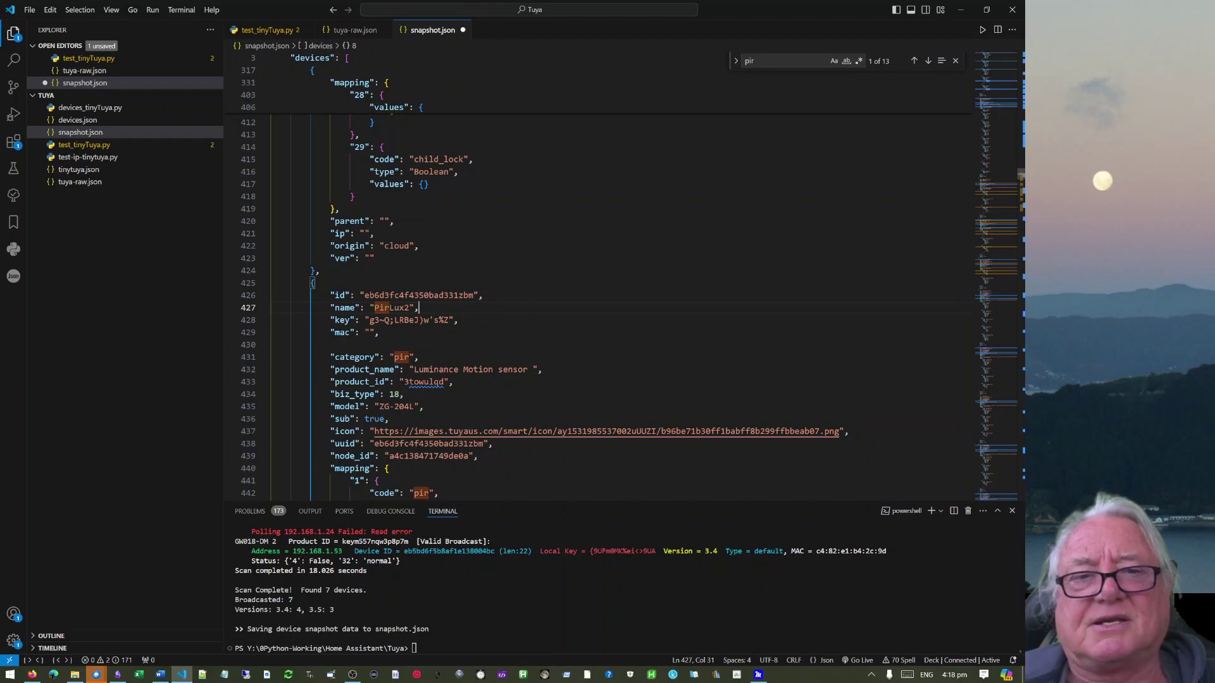
scroll(627, 279, down, 3)
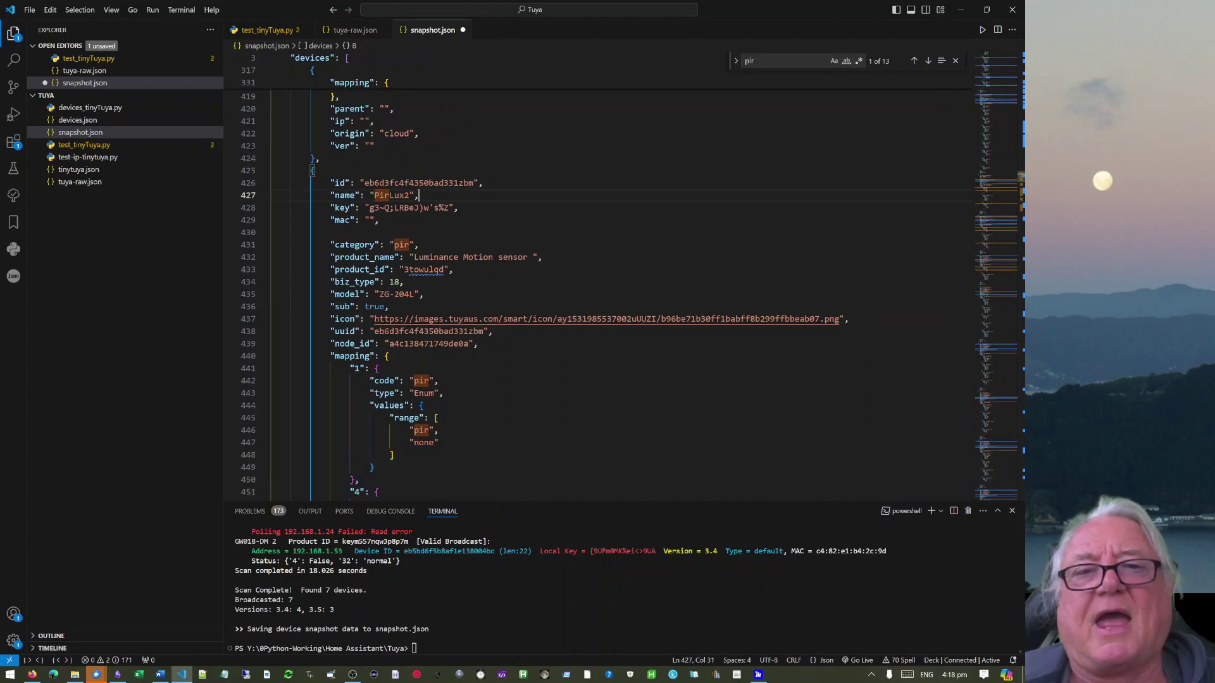
scroll(626, 278, up, 3)
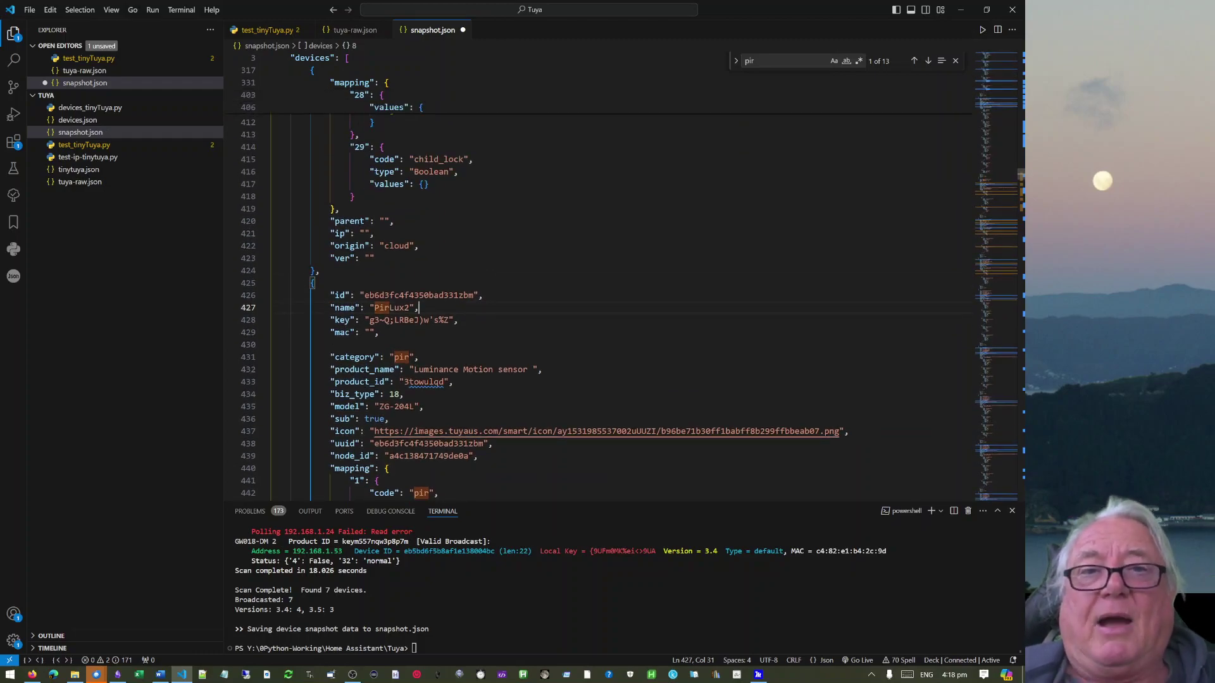
Open tuya-raw.json and rerun the TinyTuya device scan in the terminal.
click(85, 189)
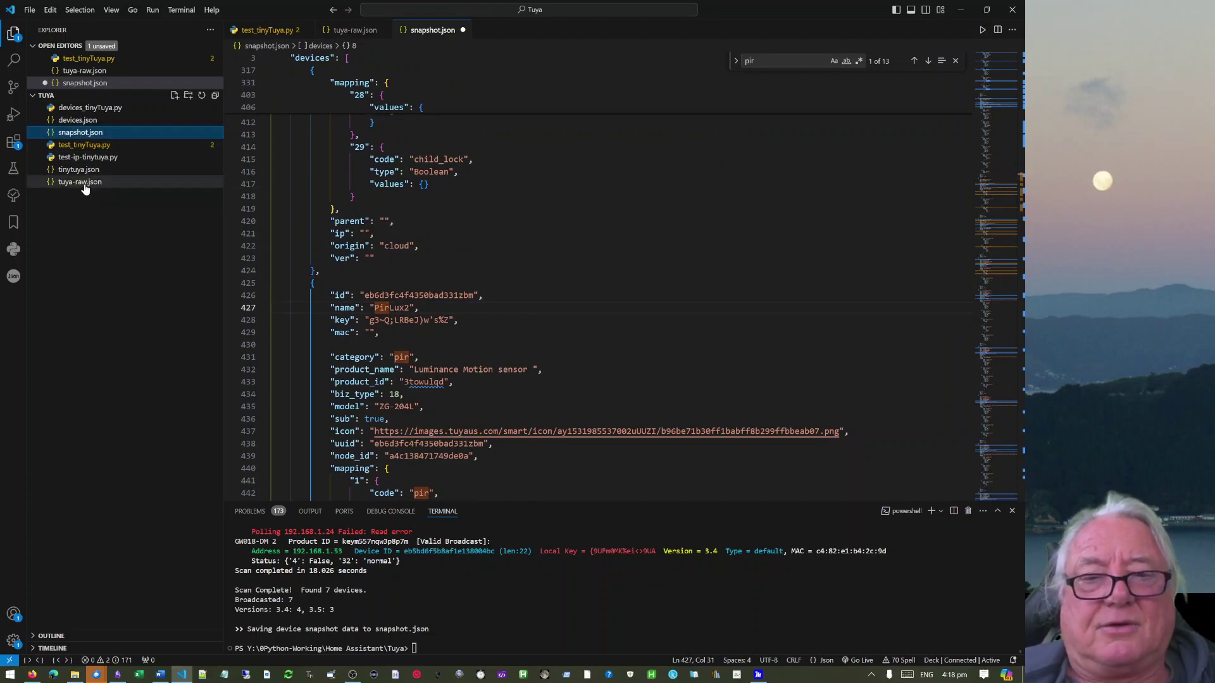
click(82, 183)
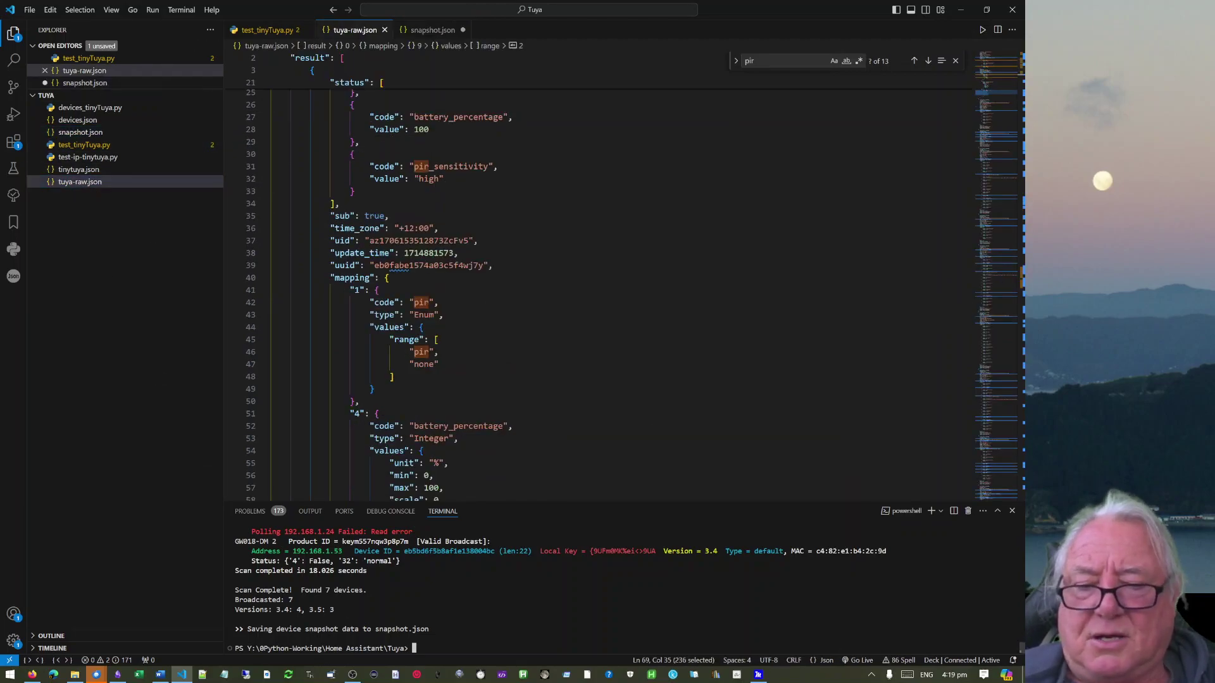
key(Up)
key(Return)
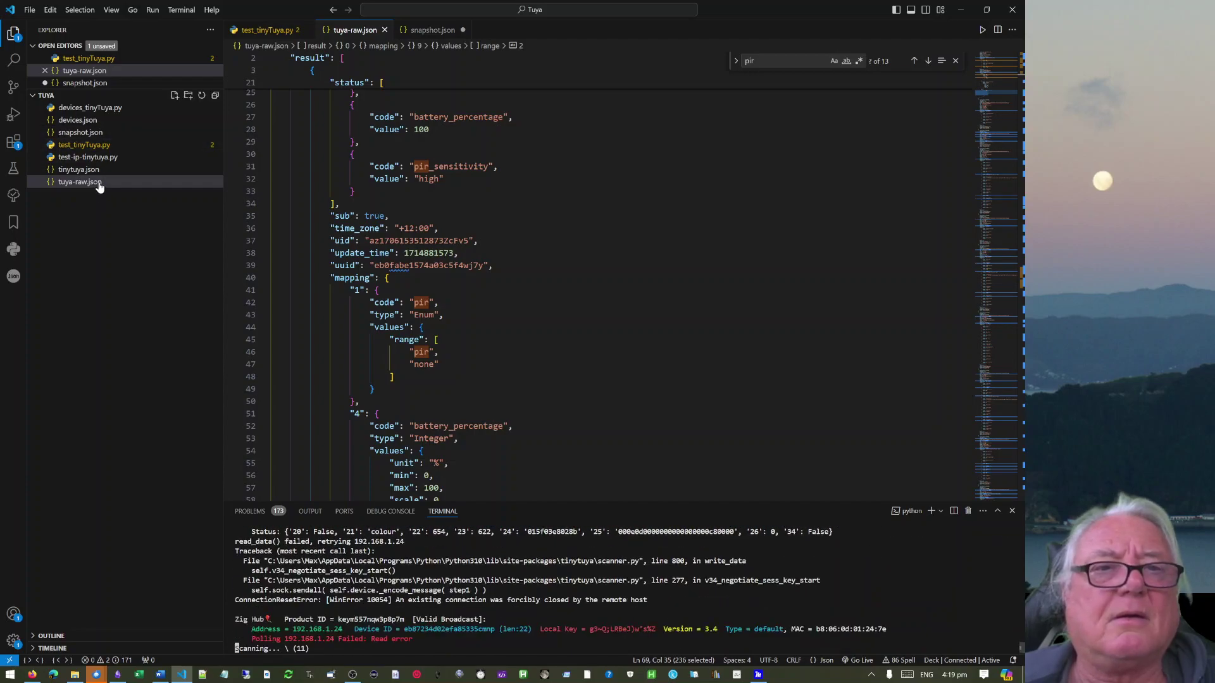
Close the edited snapshot.json without saving its changes, then reopen the file from the Tuya folder.
click(461, 30)
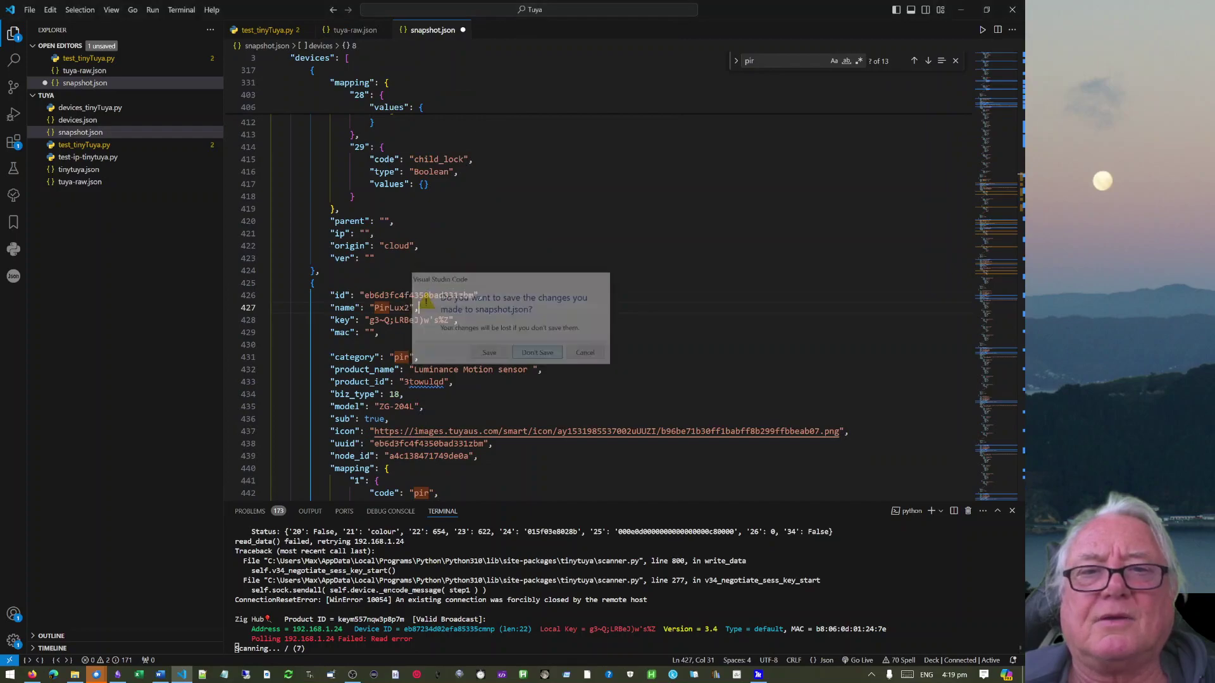
key(Return)
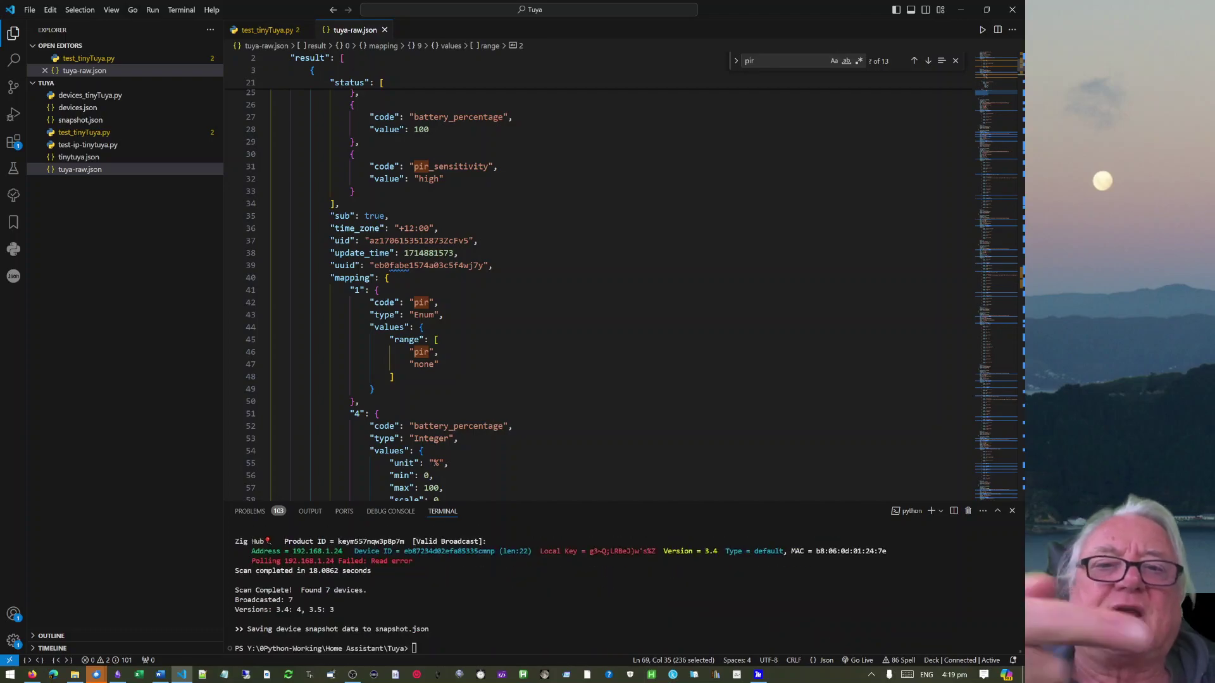
scroll(601, 279, down, 6)
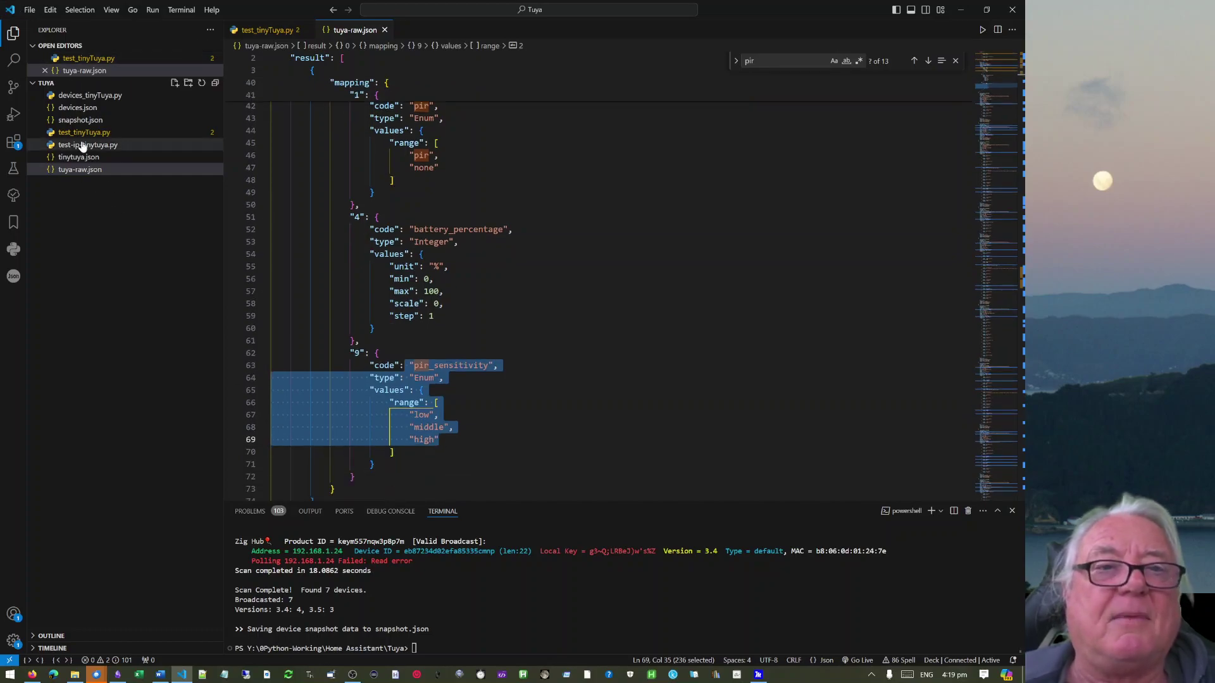
click(80, 121)
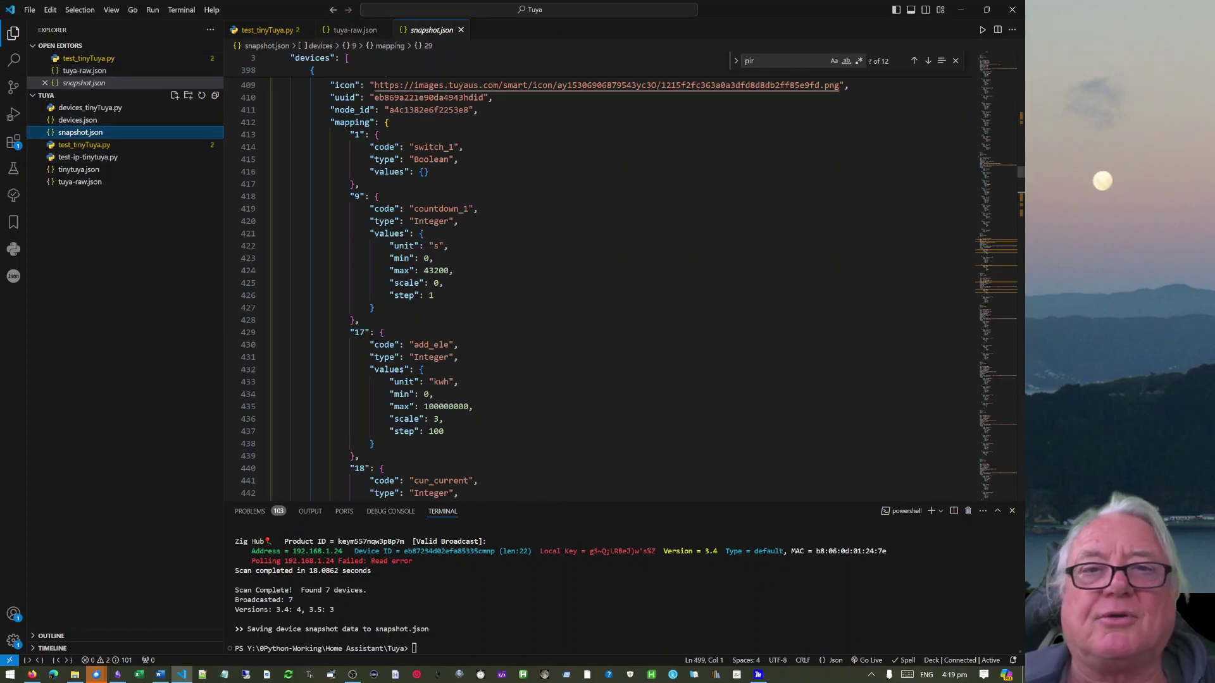
Review the mapping of the device entry before PirLux1, from countdown_1 through cur_current and child_lock down to its ver field.
scroll(627, 279, down, 7)
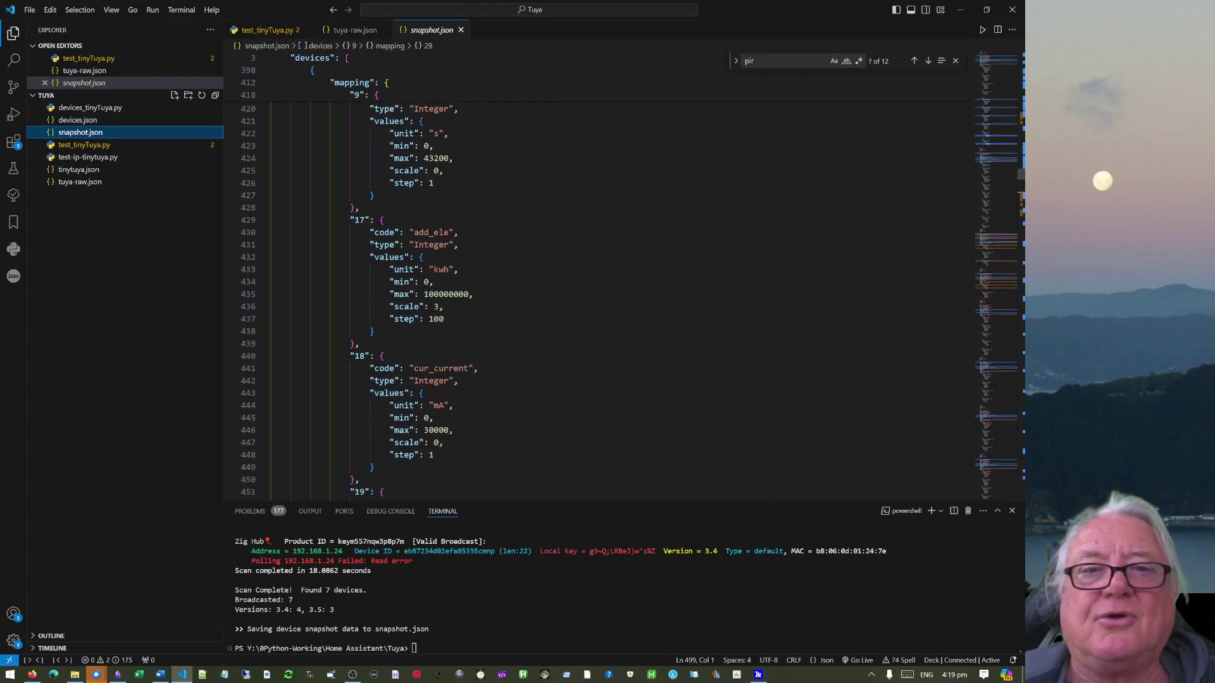
drag(419, 228, 420, 278)
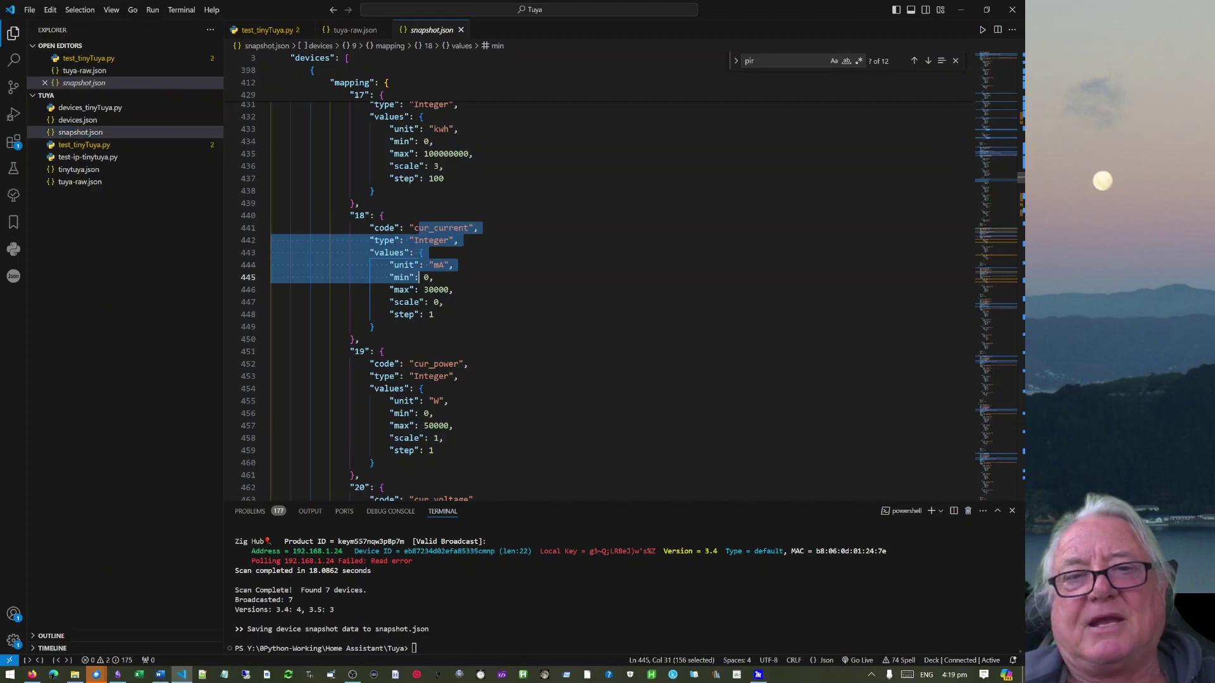
scroll(627, 278, down, 4)
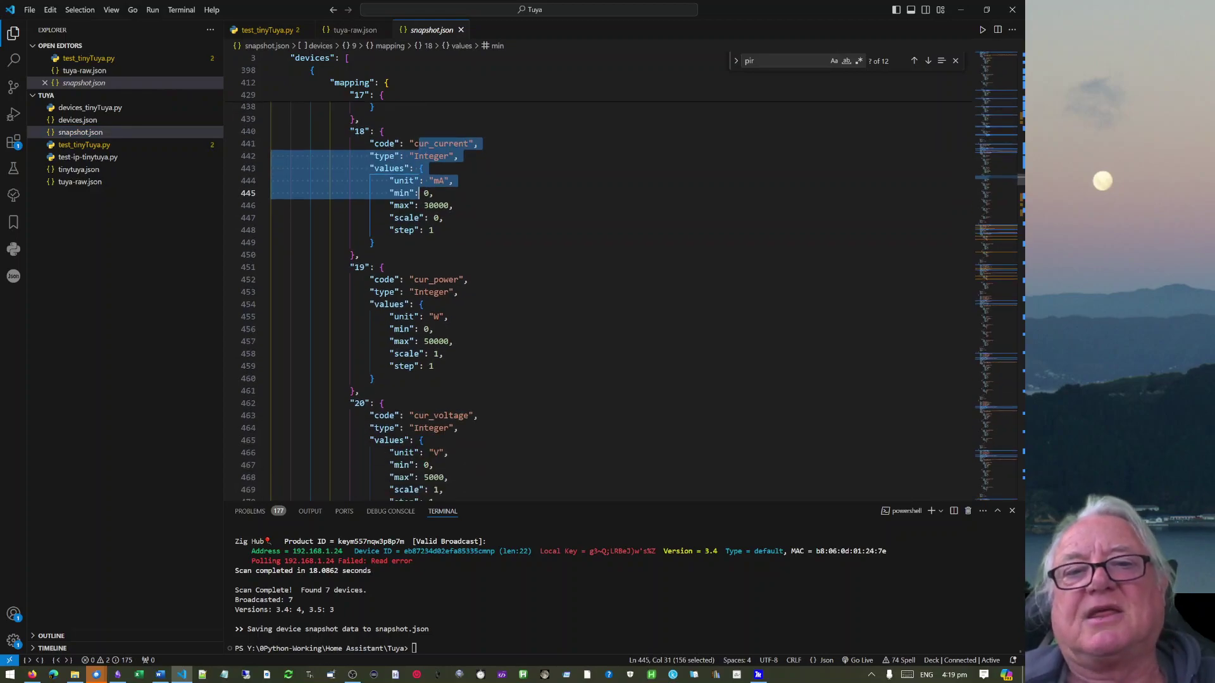
scroll(627, 278, down, 8)
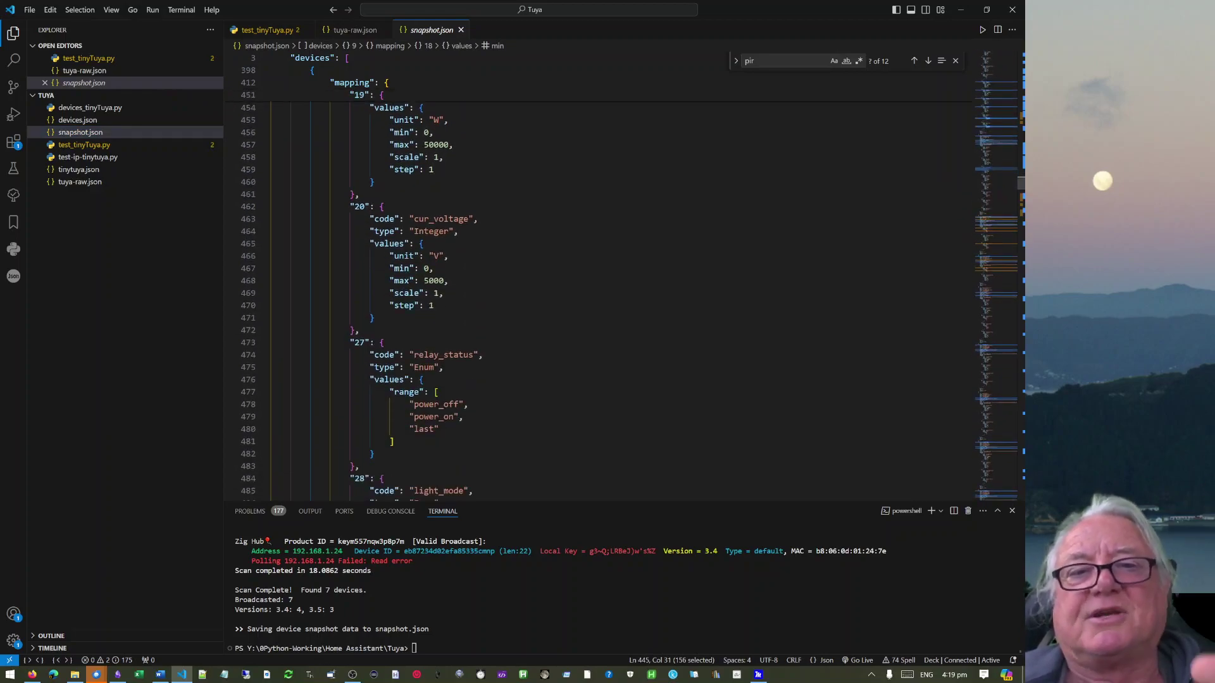
scroll(627, 279, down, 7)
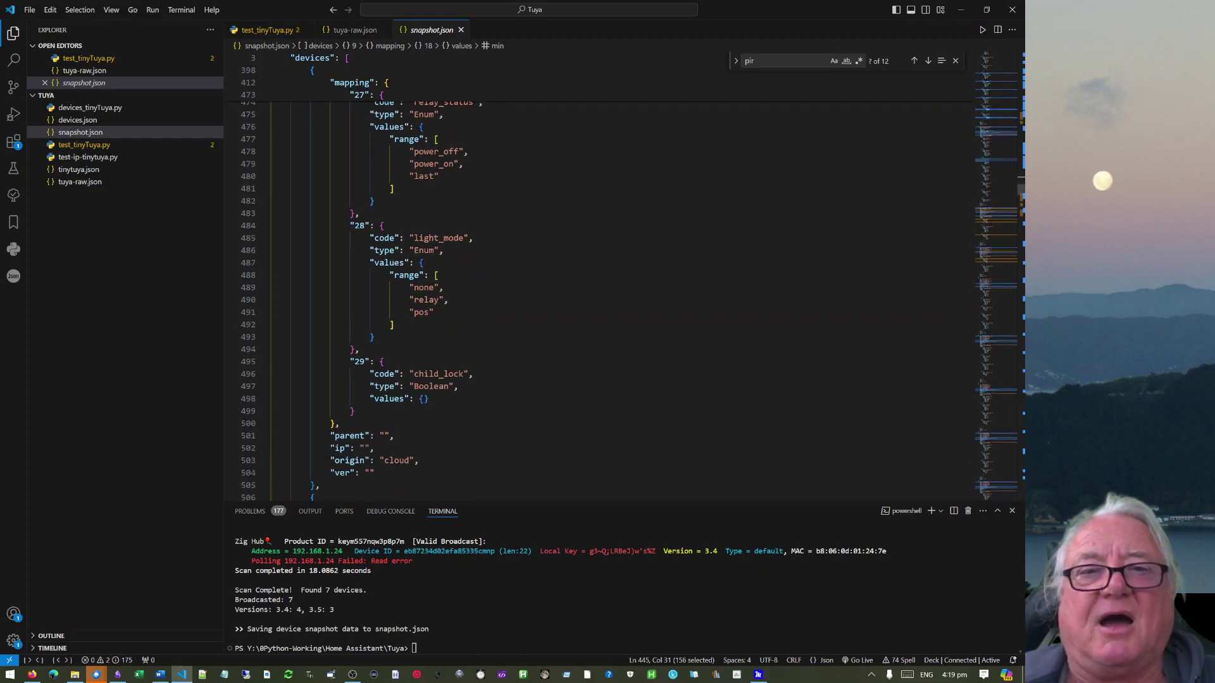
scroll(627, 278, down, 2)
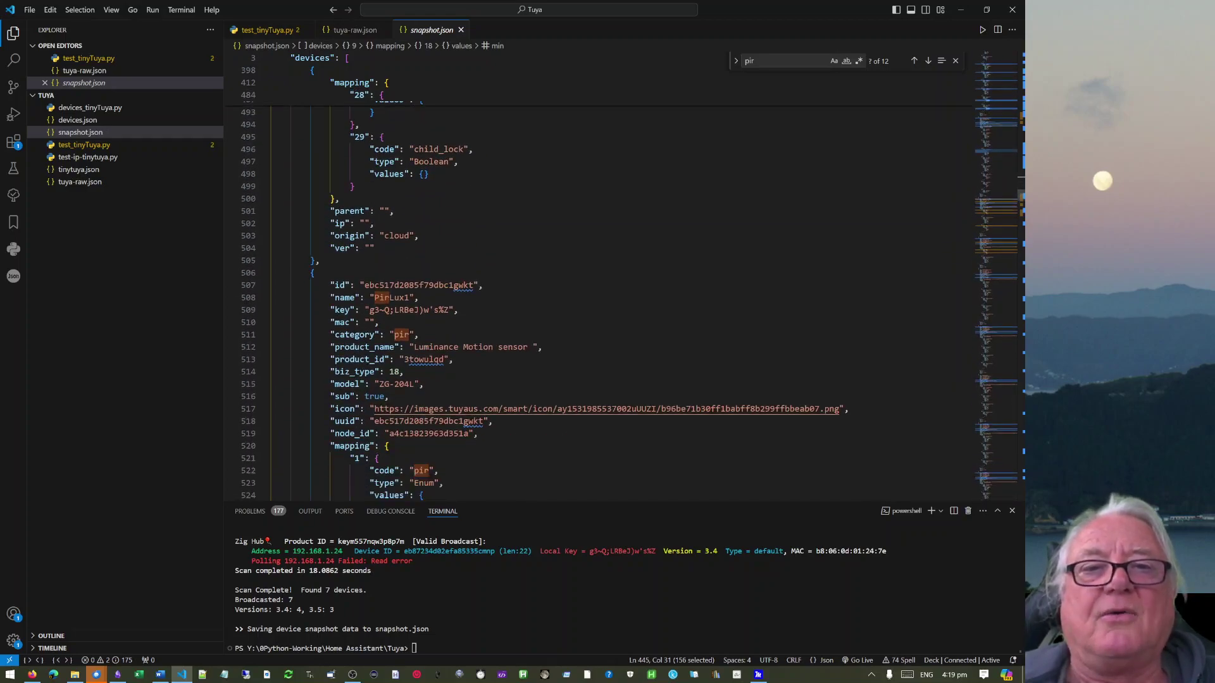
drag(374, 248, 320, 248)
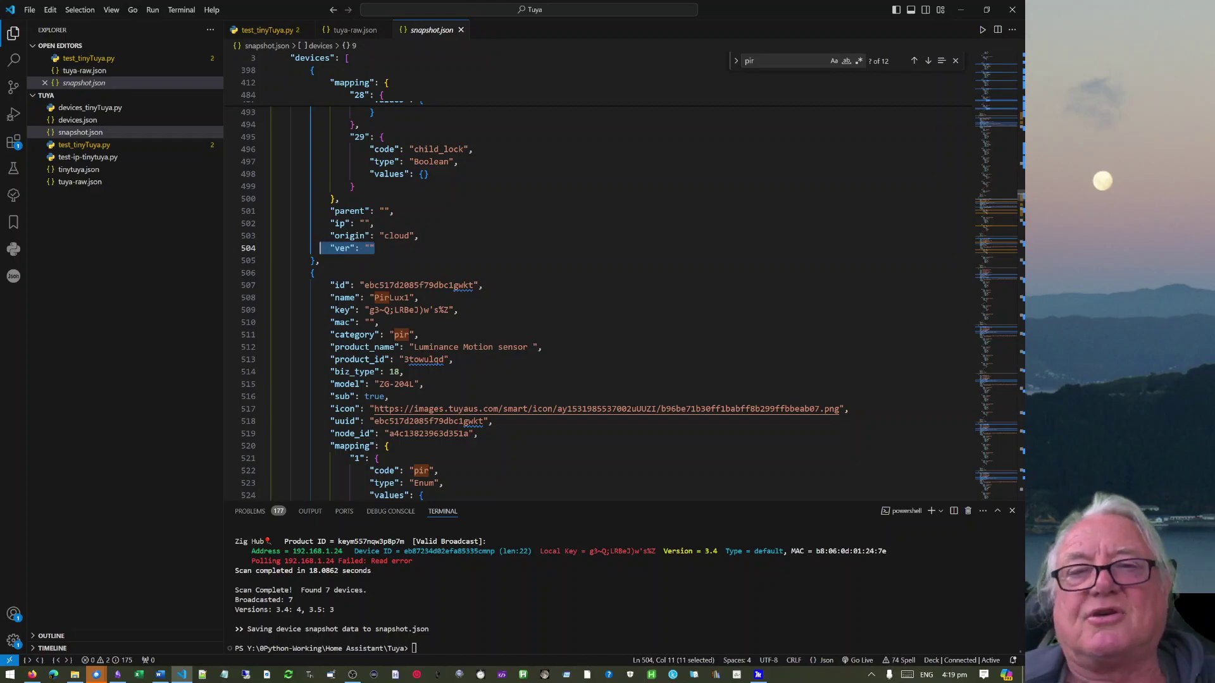
Search snapshot.json for "pl" and cycle backward through the matches to the pl2 device entry.
key(ctrl+f)
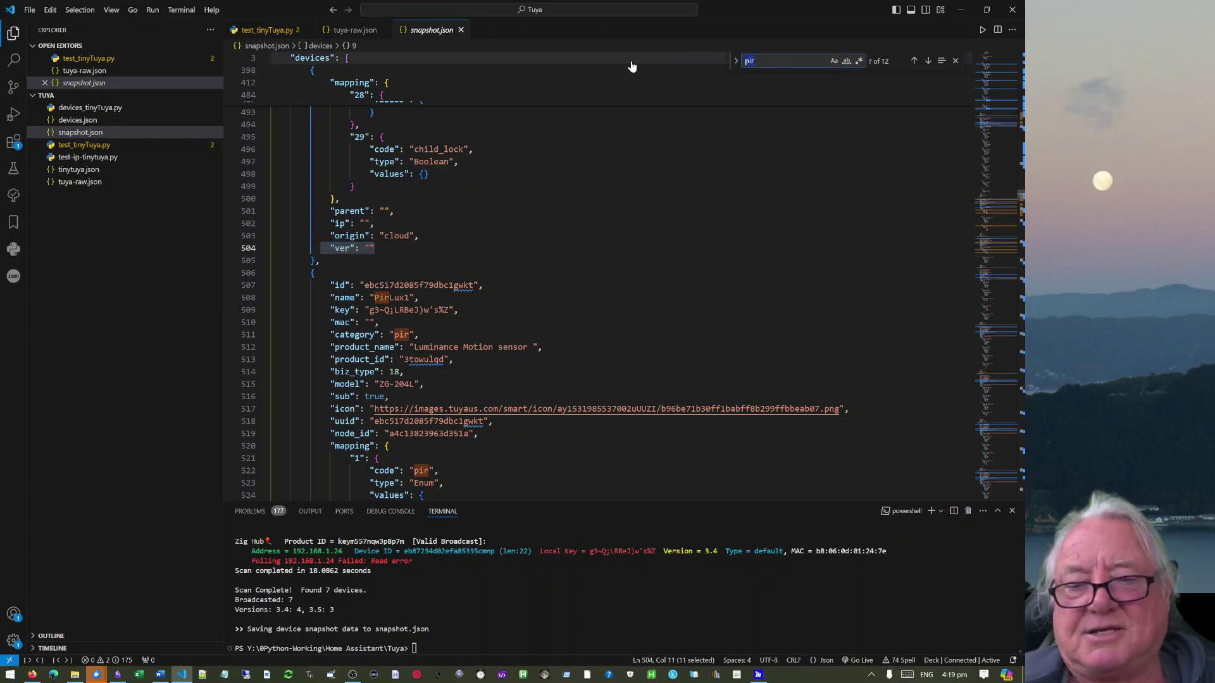
text(pl)
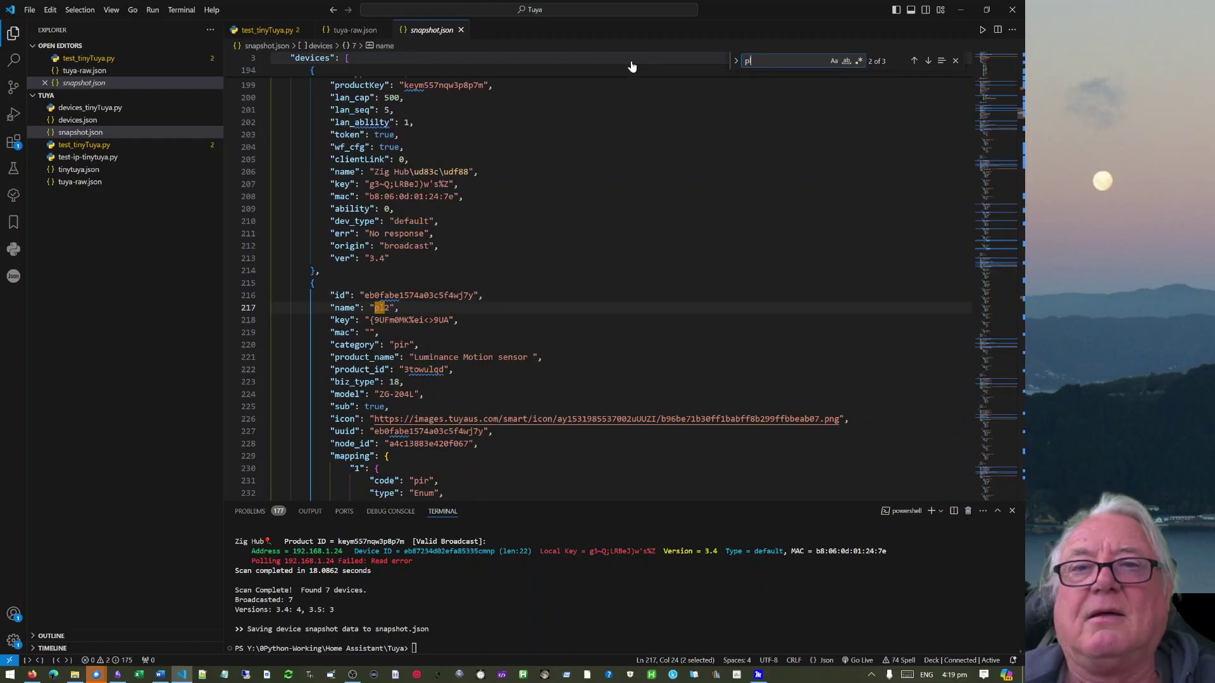
click(914, 61)
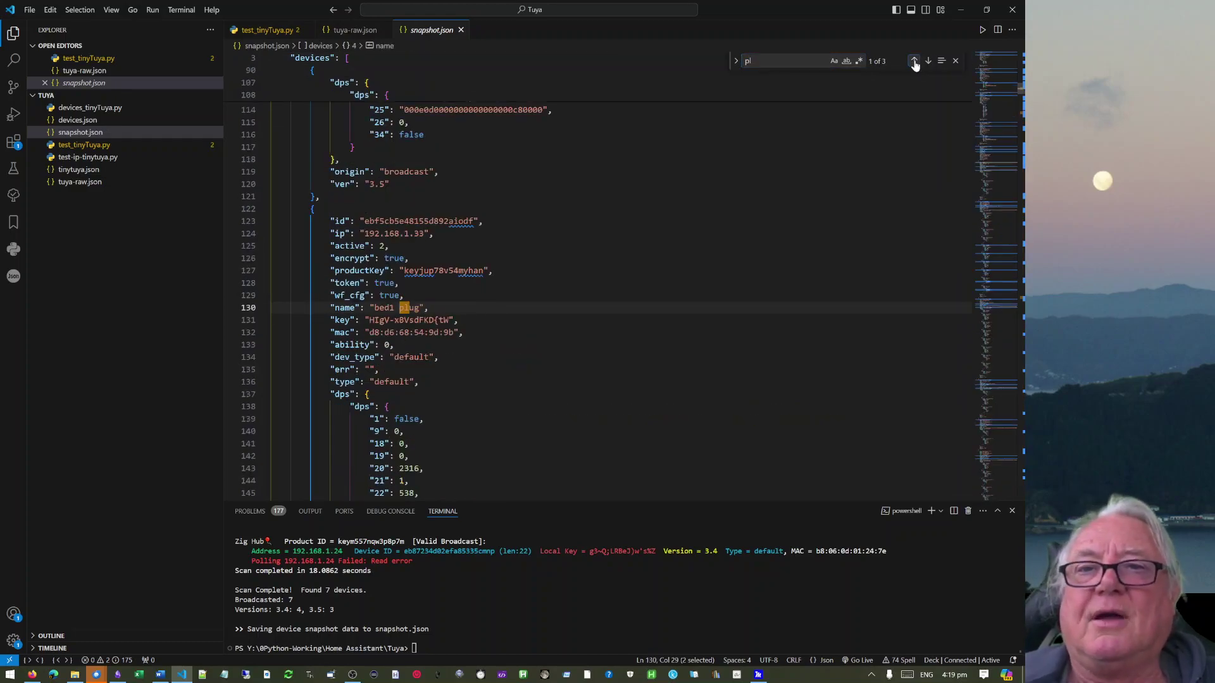
click(914, 61)
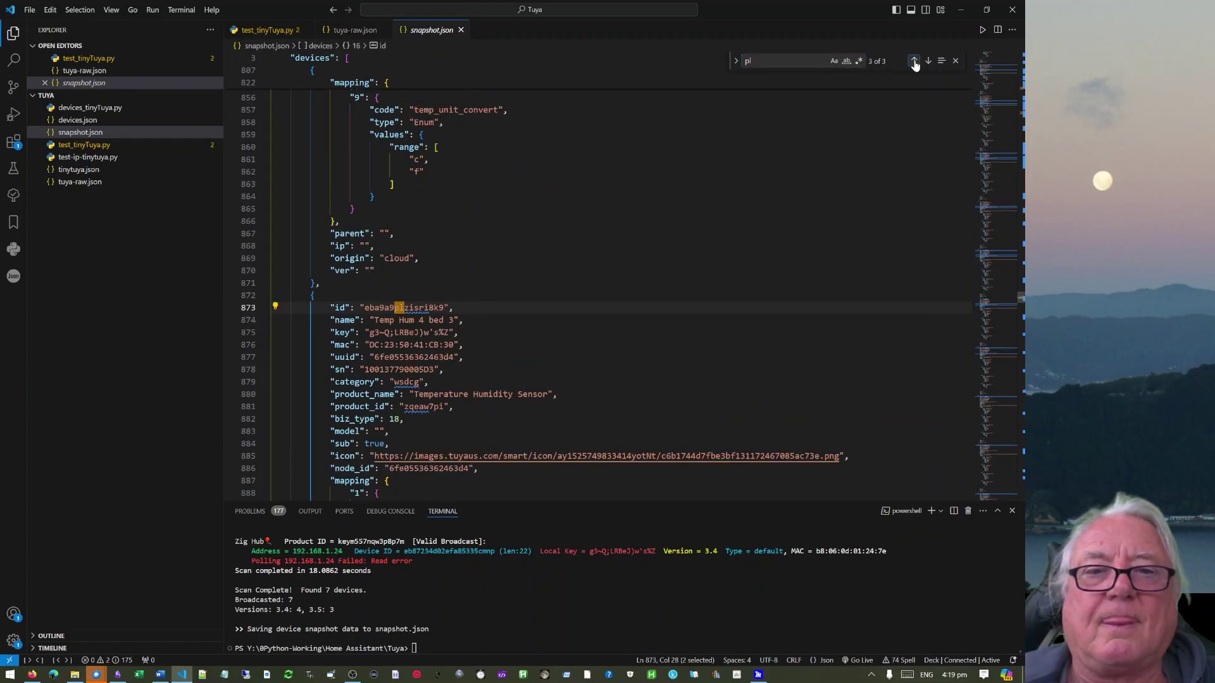
click(914, 61)
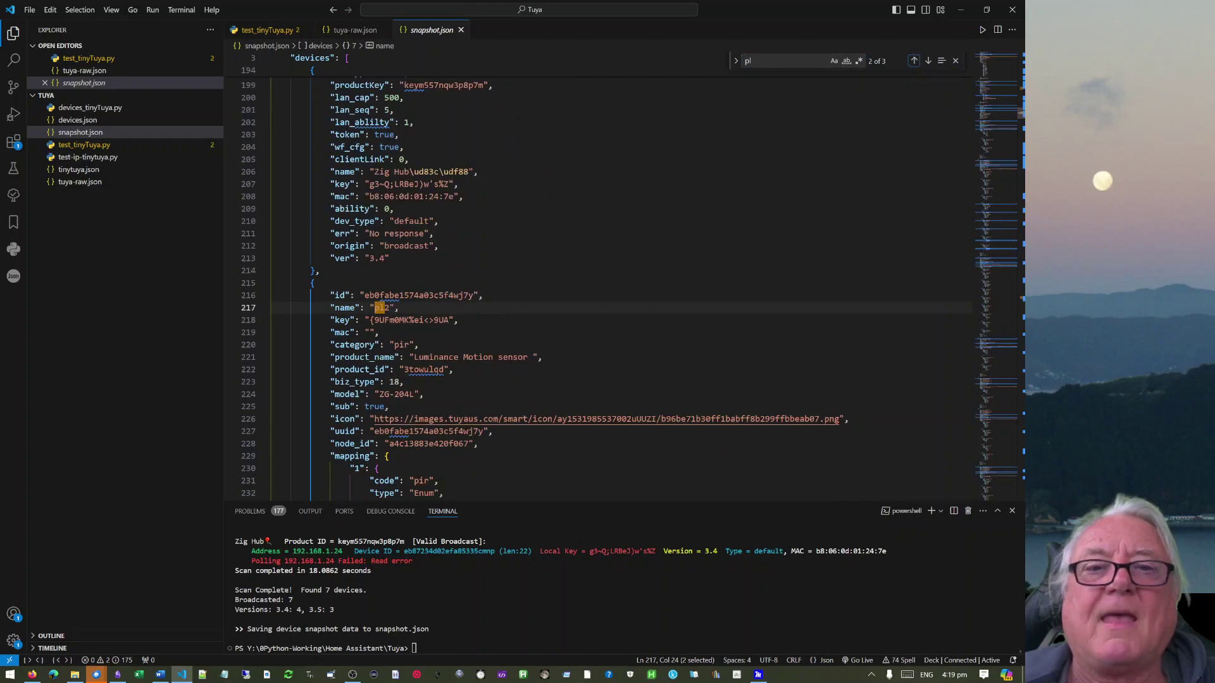
Examine the pl2 entry's mapping in snapshot.json and its closing ip, origin and ver fields.
scroll(608, 285, down, 3)
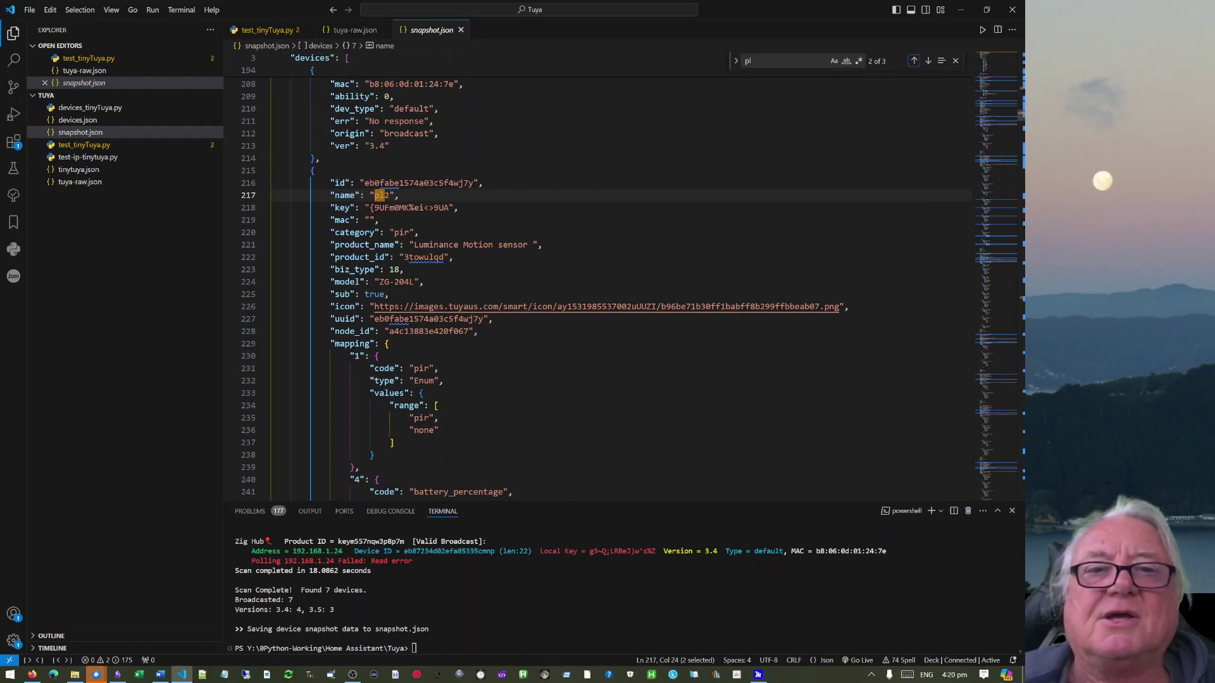
scroll(607, 285, down, 5)
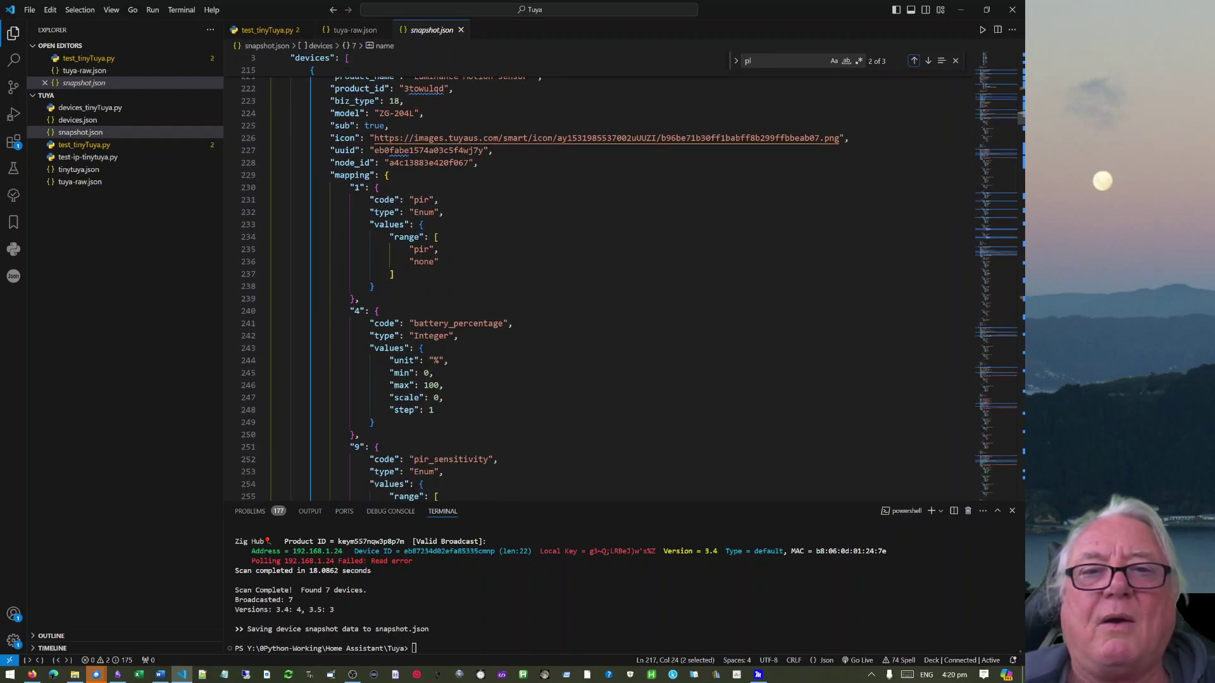
scroll(608, 284, down, 8)
scroll(607, 285, down, 1)
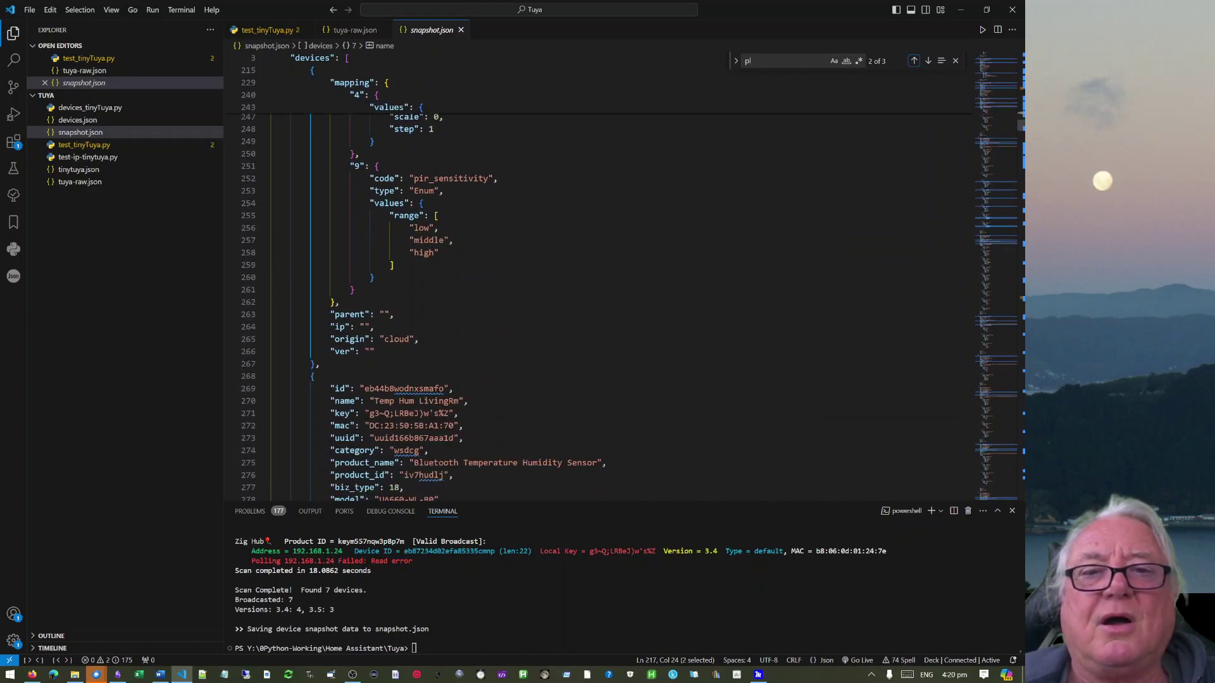
drag(376, 351, 315, 352)
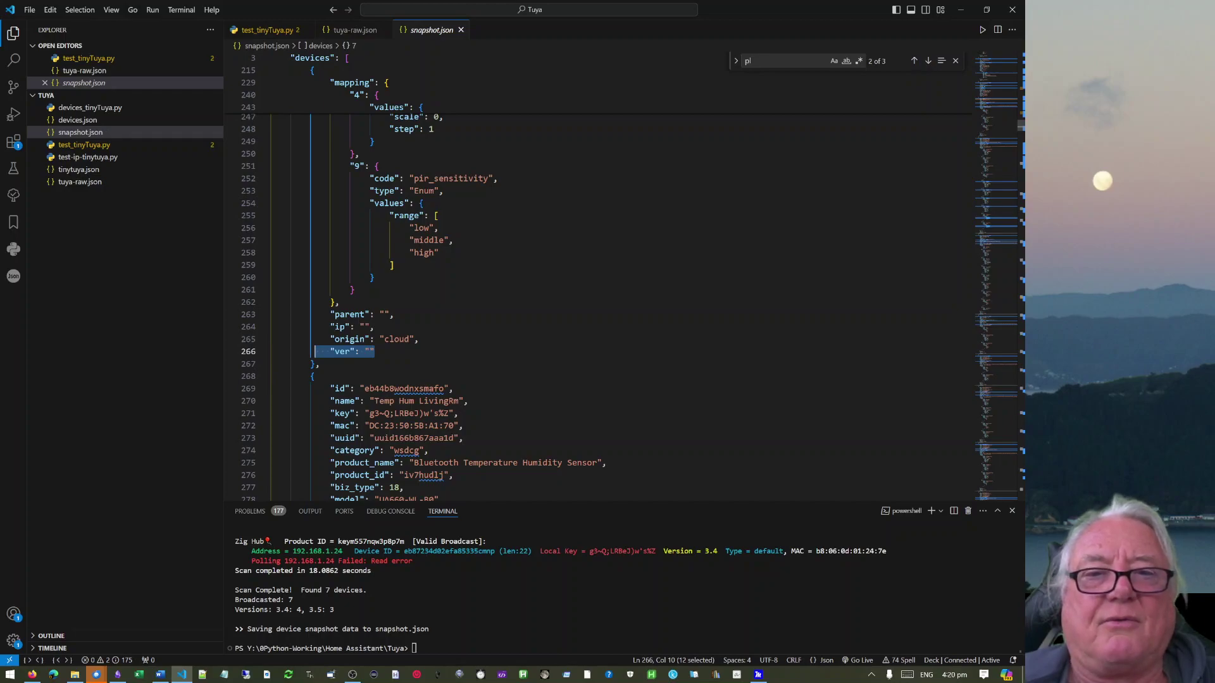
key(Right)
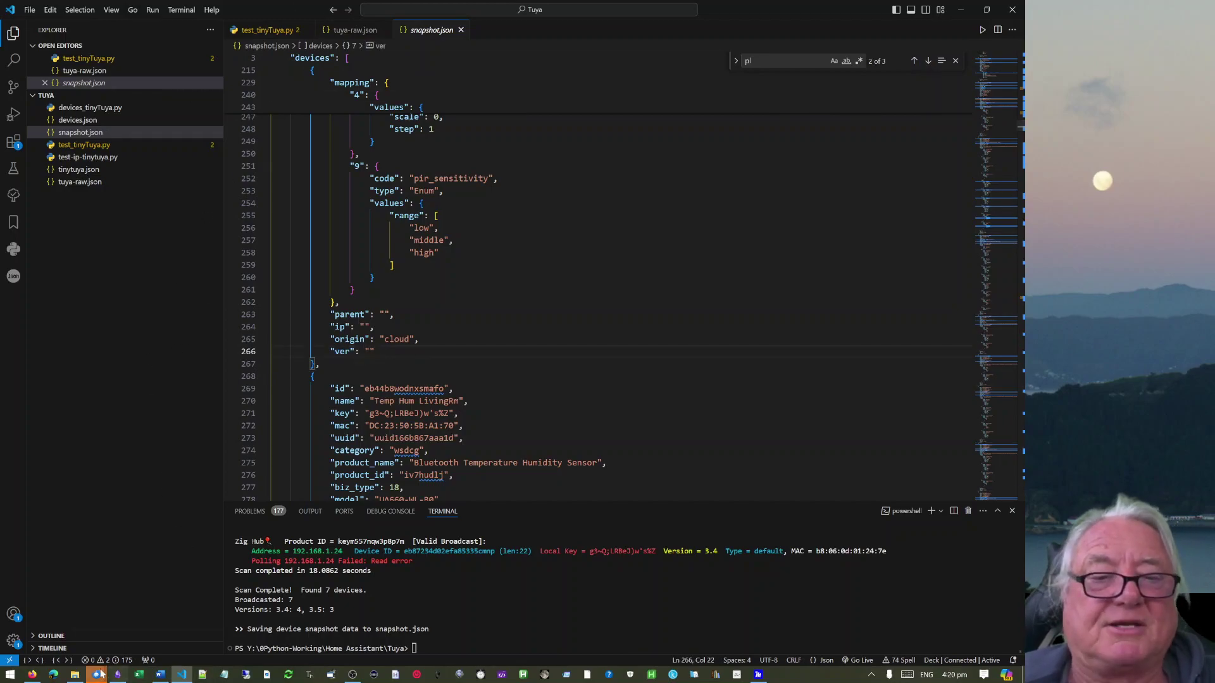
Switch to Home Assistant and fill in the LocalTuya device form with the name pl2 and host 192.168.1.24.
click(31, 674)
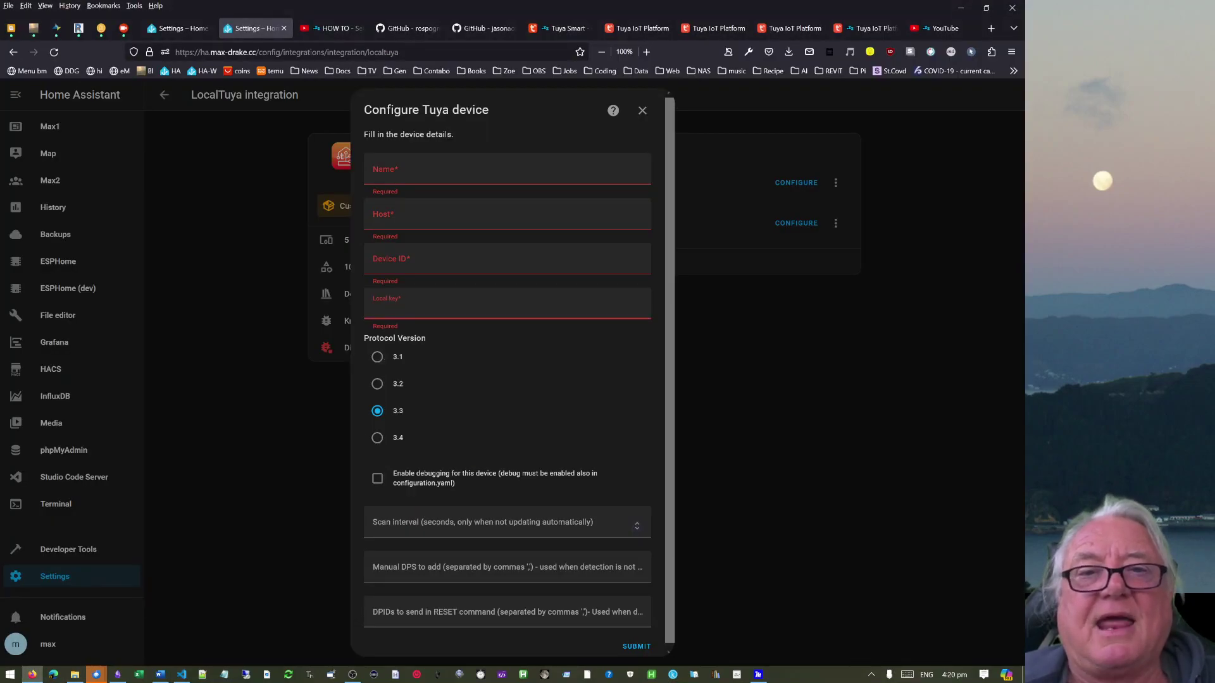
key(alt)
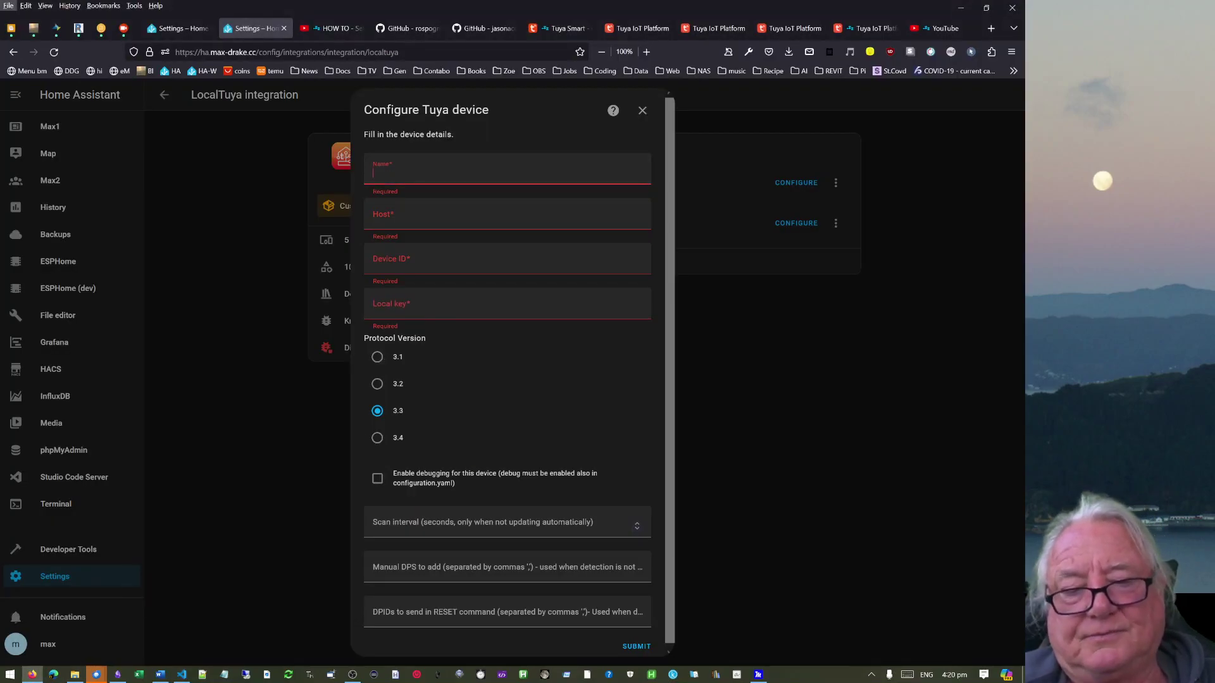
key(super+v)
click(385, 301)
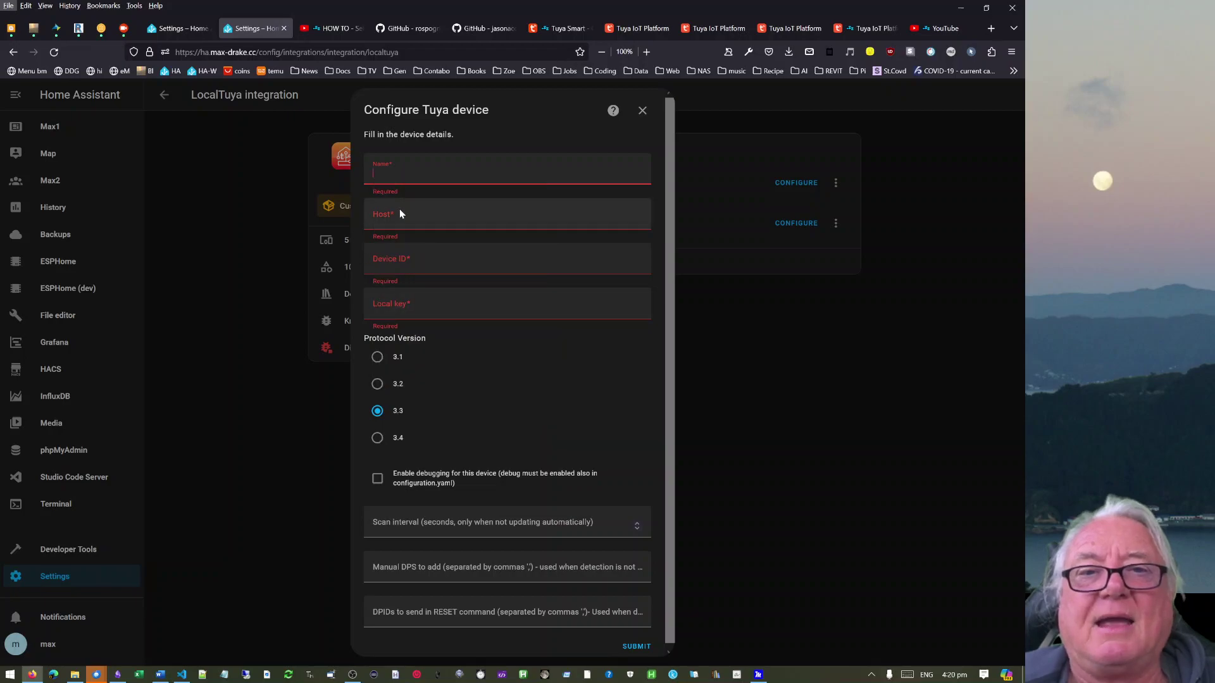
click(389, 174)
key(super+v)
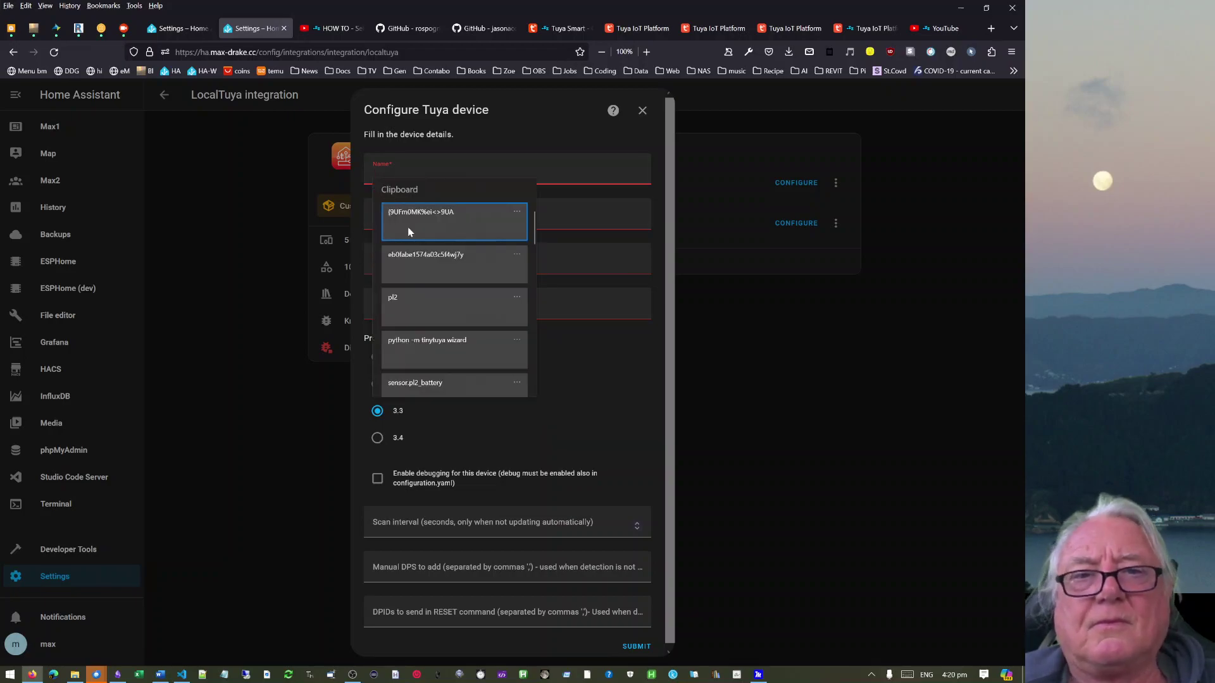
click(401, 315)
click(391, 217)
text(192.168.1.24)
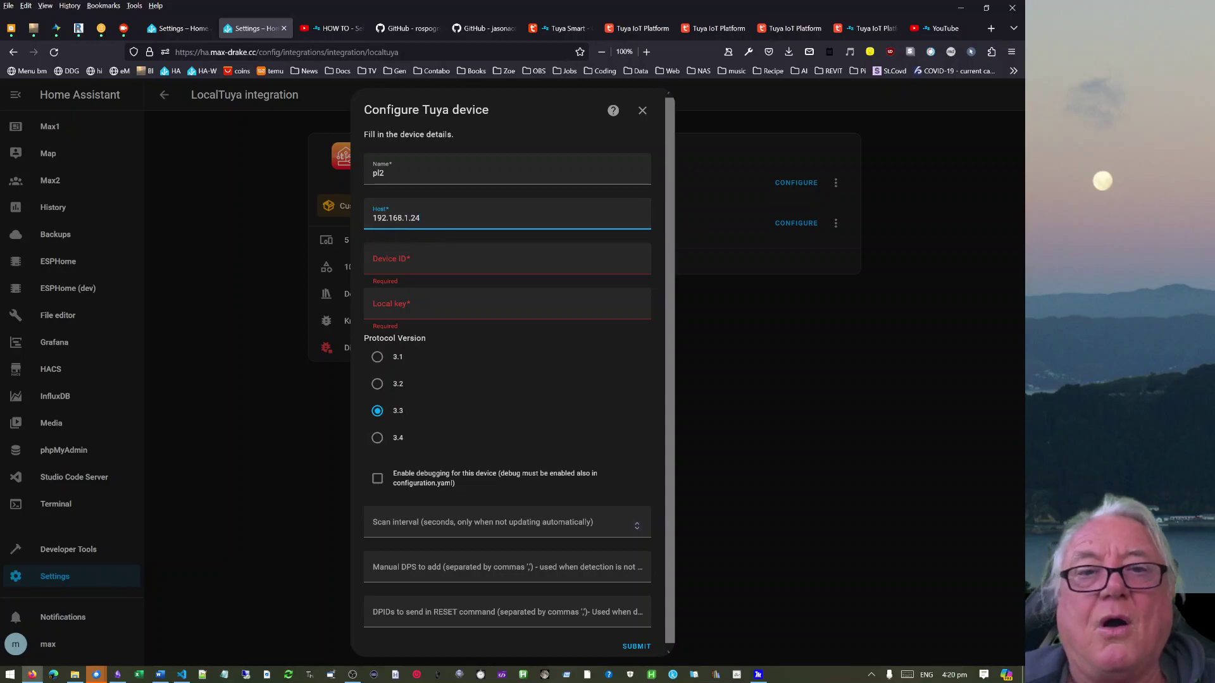
Fill in the Device ID field of the LocalTuya form with the previously copied pl2 device ID.
drag(420, 218, 328, 224)
key(Tab)
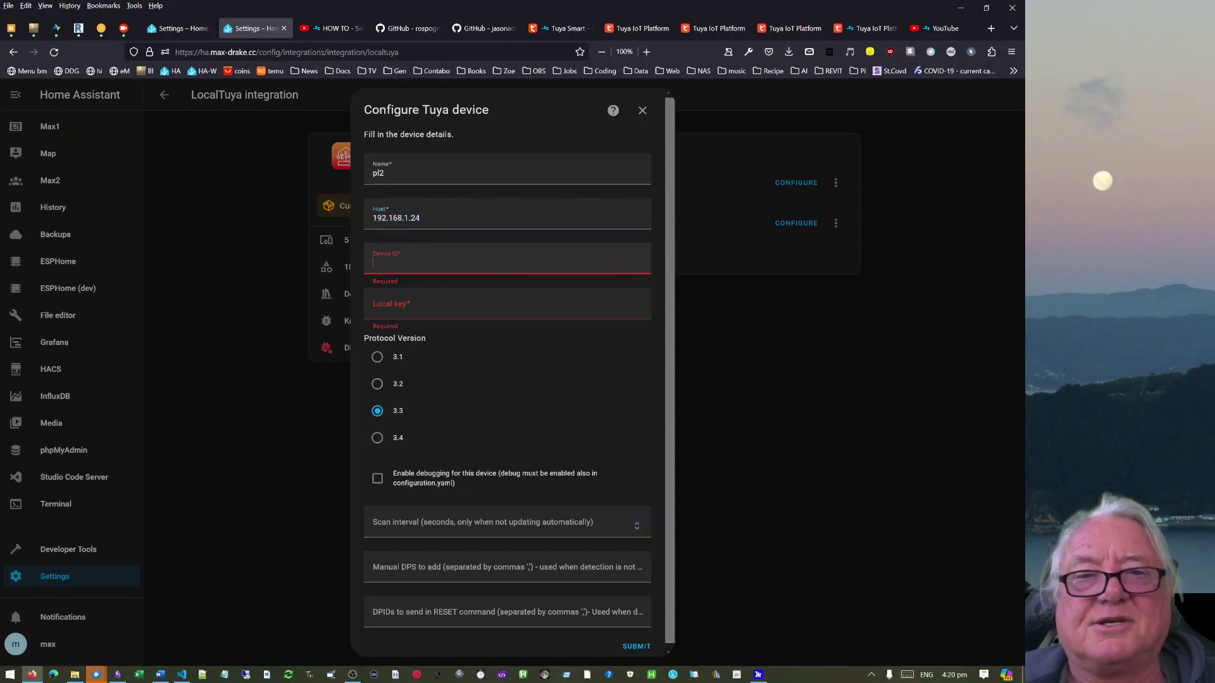
click(416, 264)
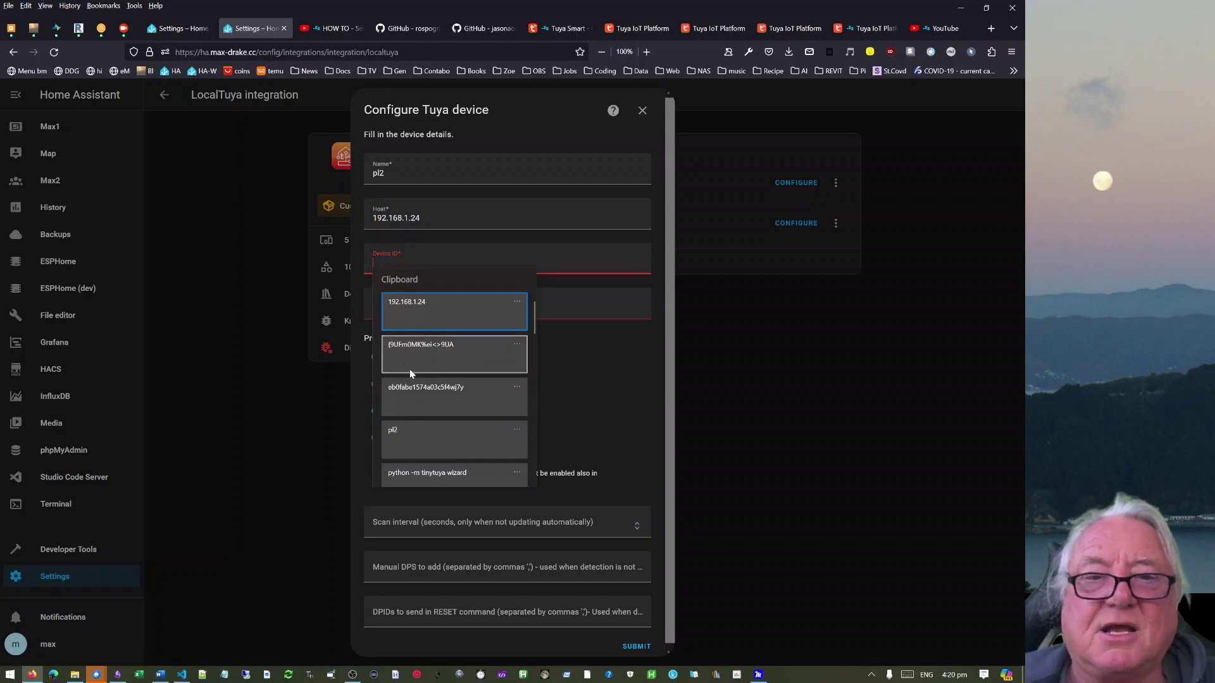
click(411, 402)
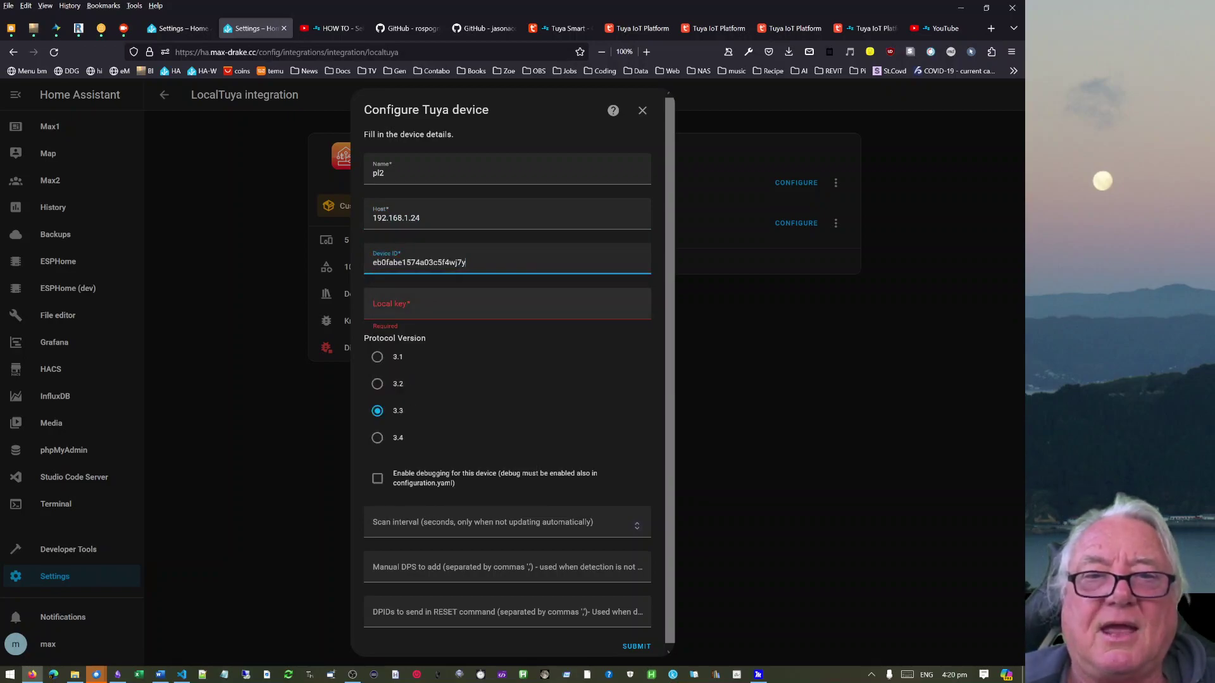
Paste the previously copied pl2 local key into the Local key field of the device form.
key(Tab)
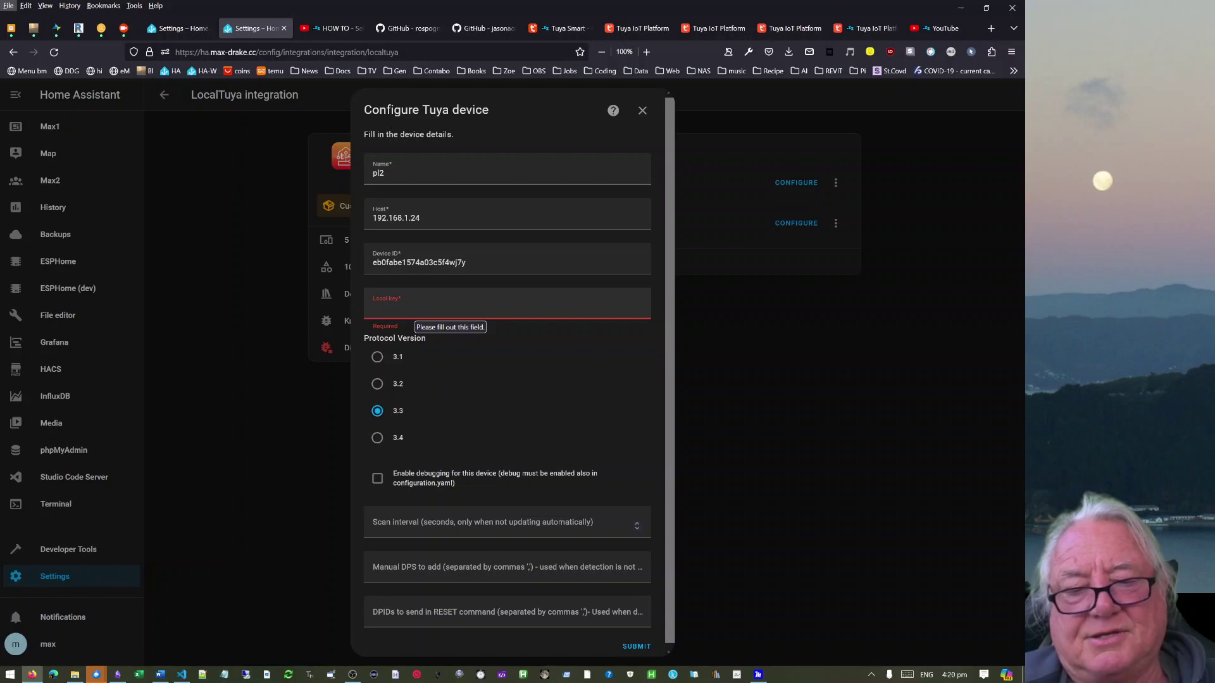
key(super+v)
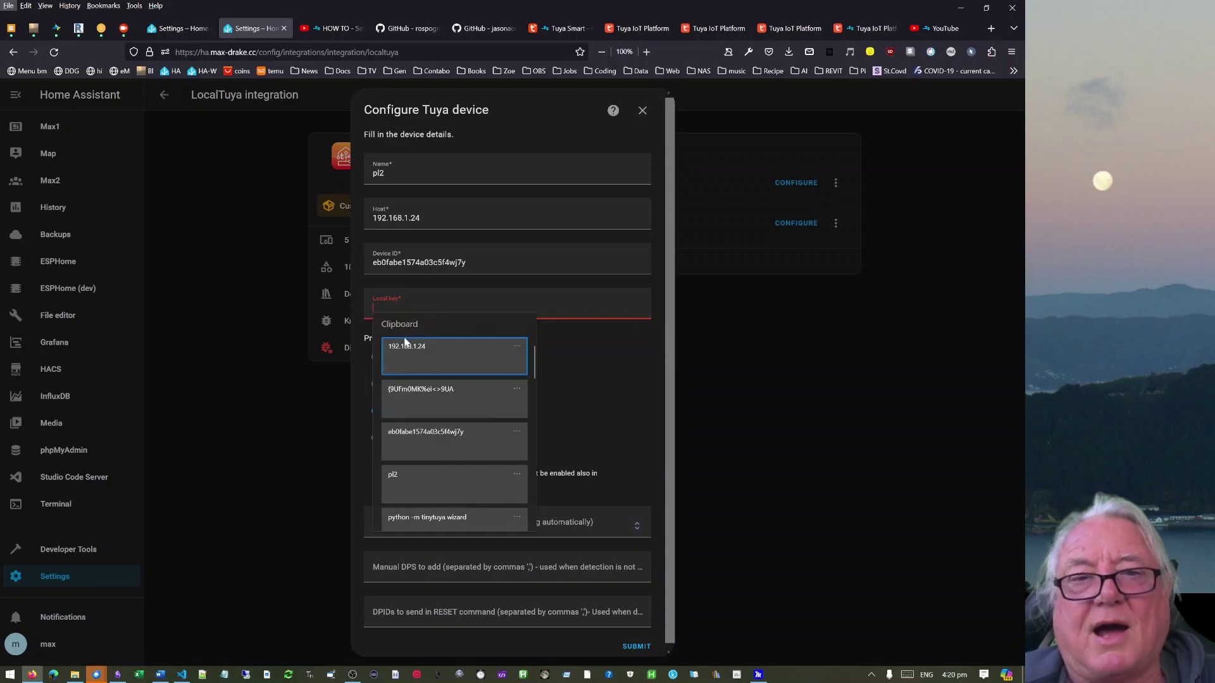
click(403, 403)
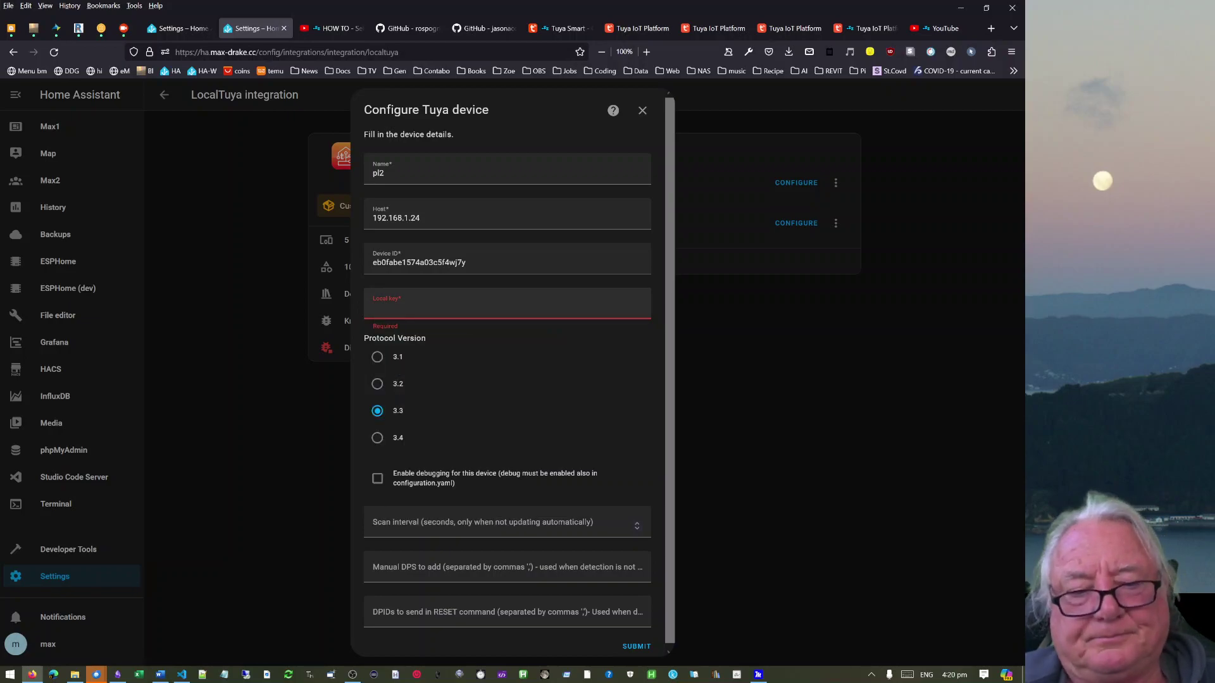
key(super+v)
click(409, 403)
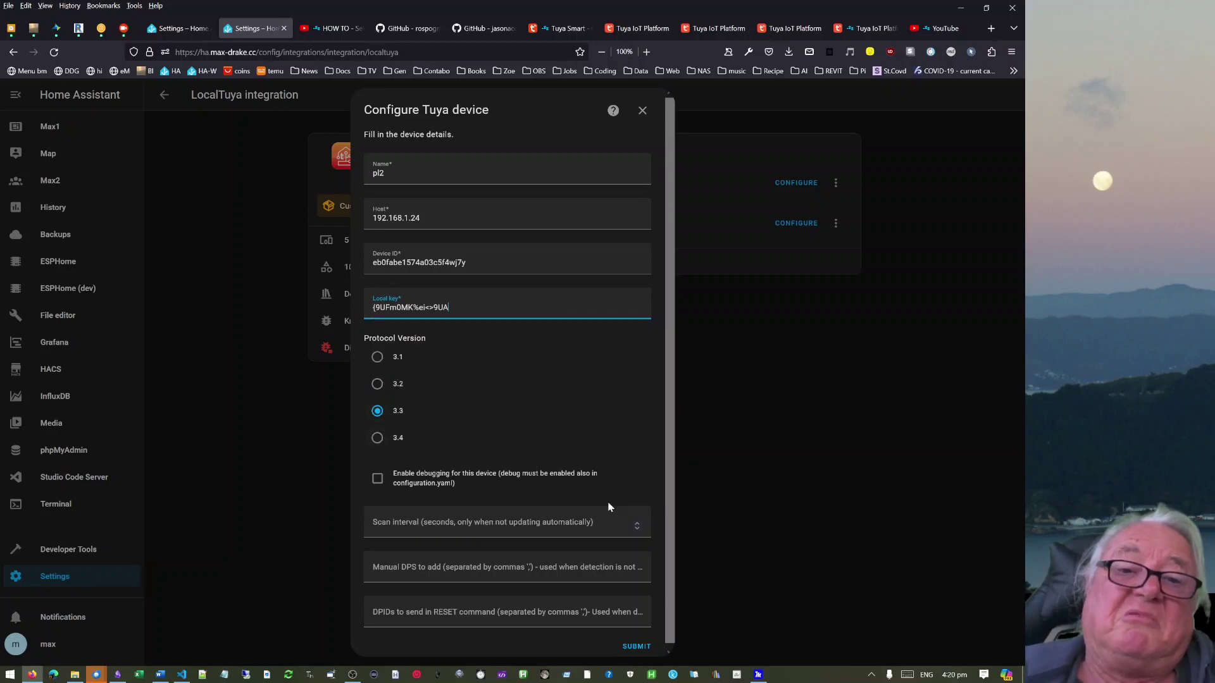
Enable debugging for the pl2 device and submit the form with protocol version 3.3.
click(378, 481)
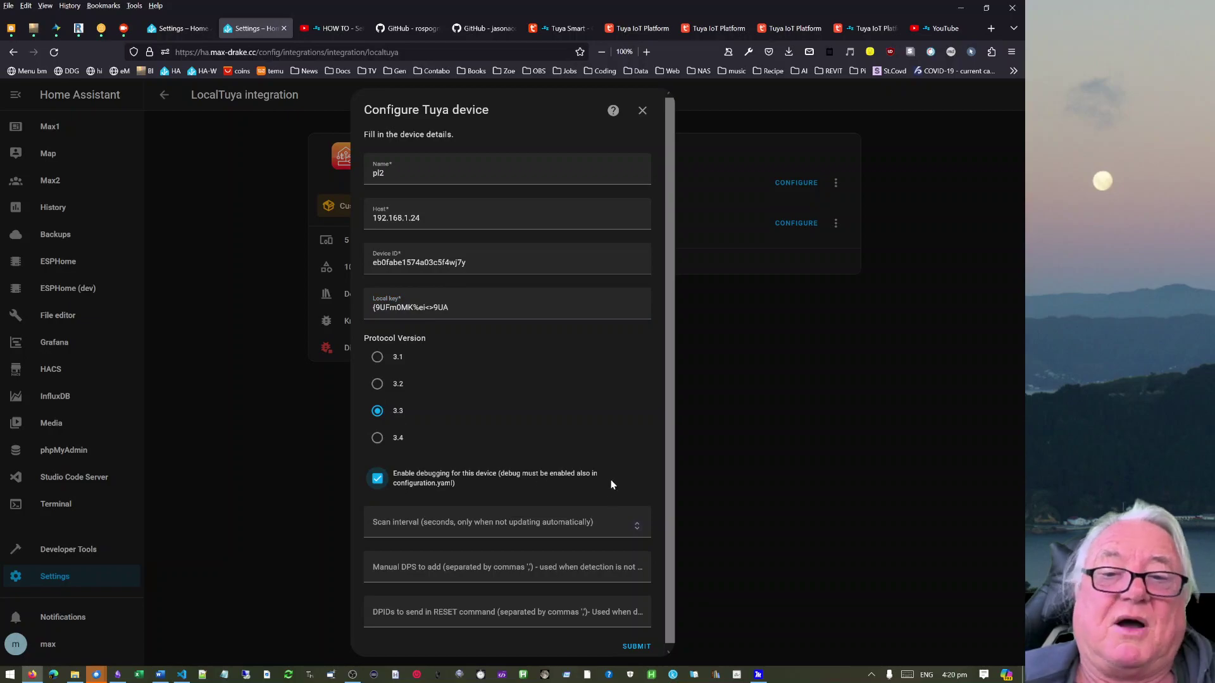
scroll(670, 554, down, 1)
click(638, 646)
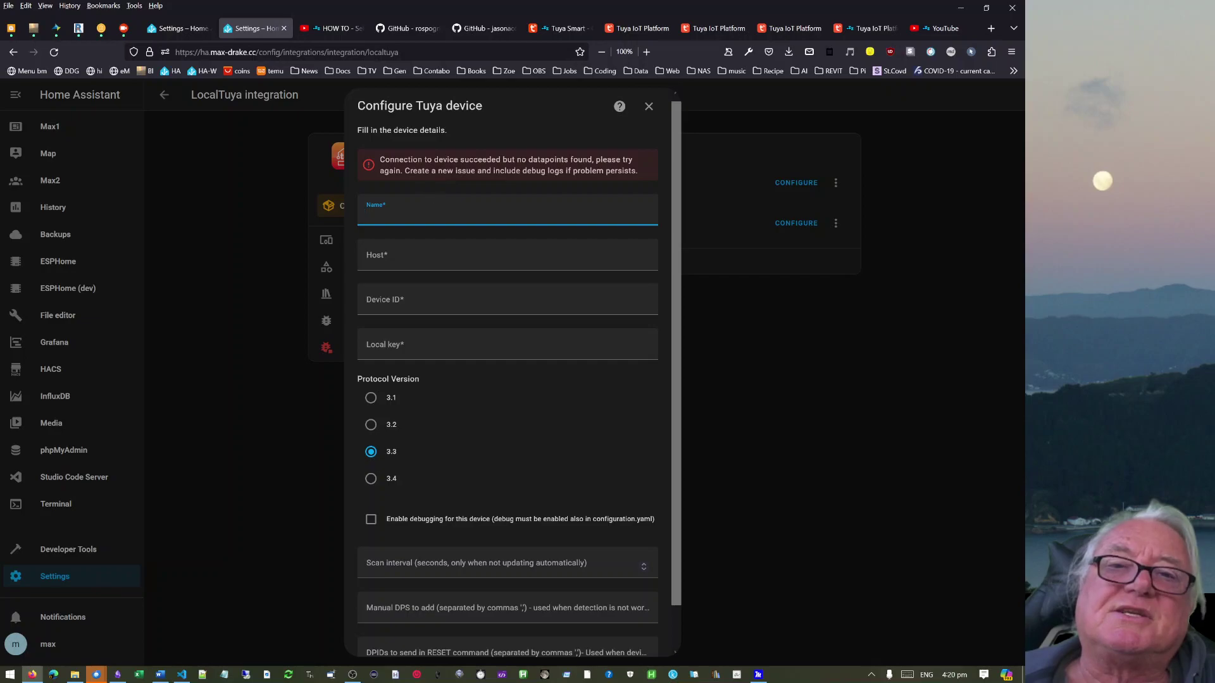
Read the message above the returned device form and look over the form's emptied fields.
drag(433, 160, 643, 172)
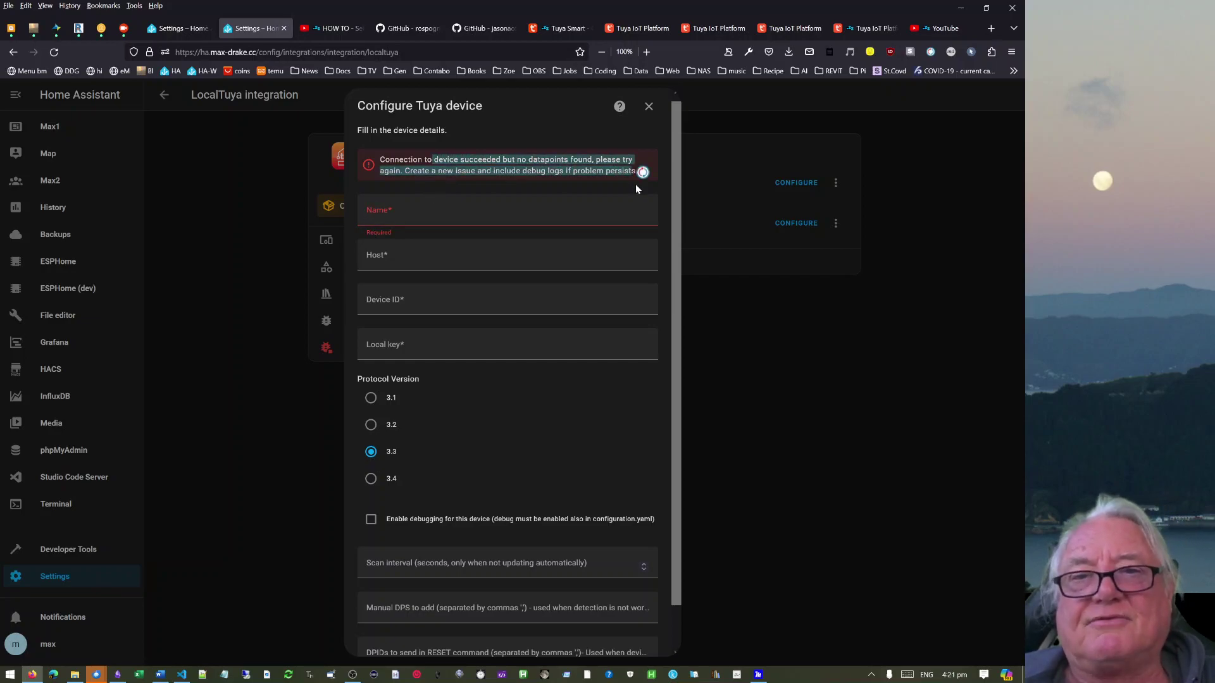
click(678, 430)
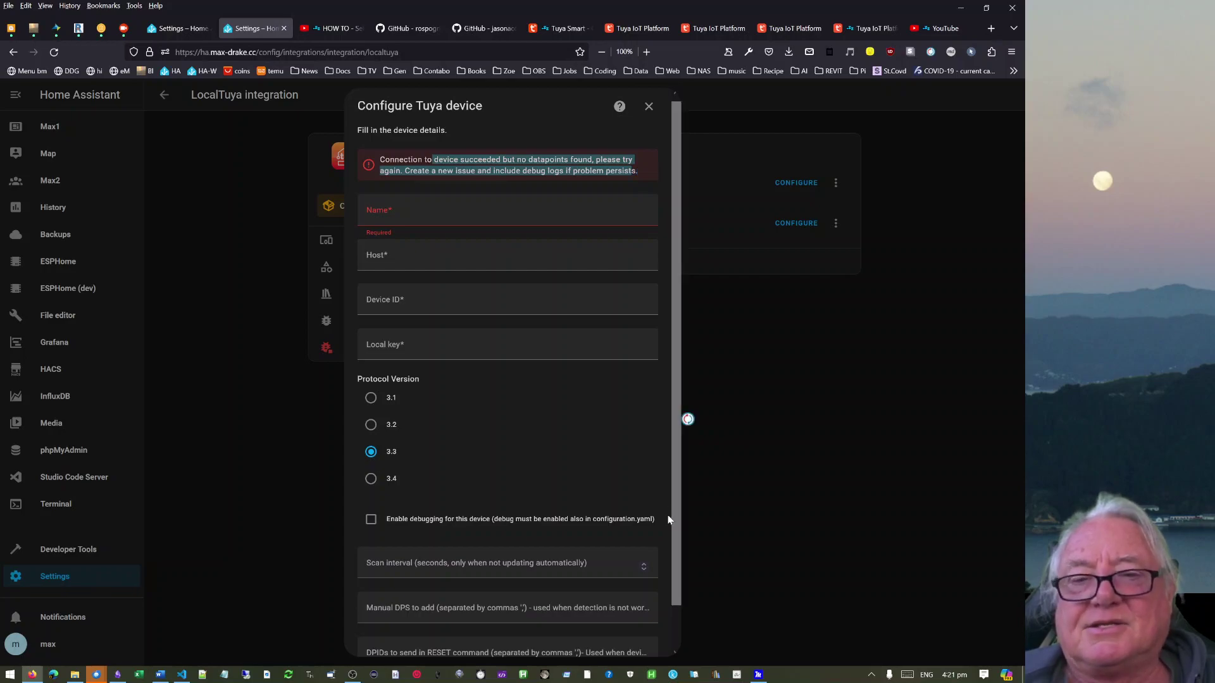
scroll(672, 534, down, 2)
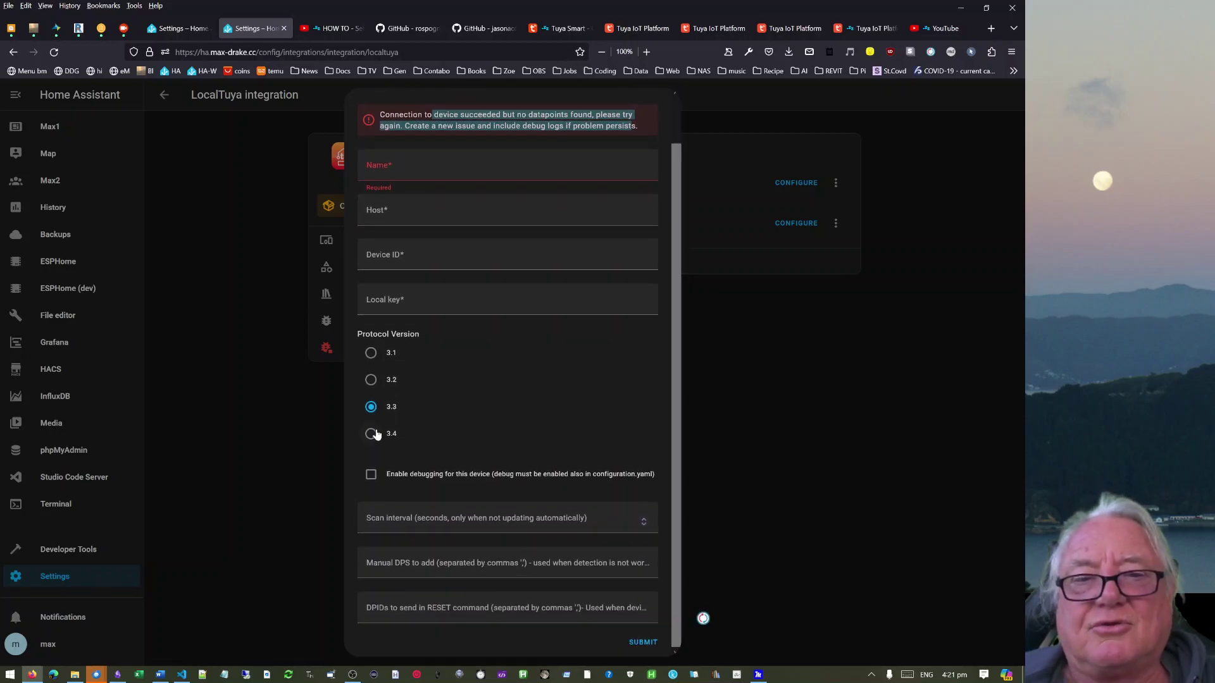
Cycle through protocol versions 3.4, 3.2 and 3.1, reselect 3.3, and try to resubmit the emptied device form.
click(372, 435)
click(374, 381)
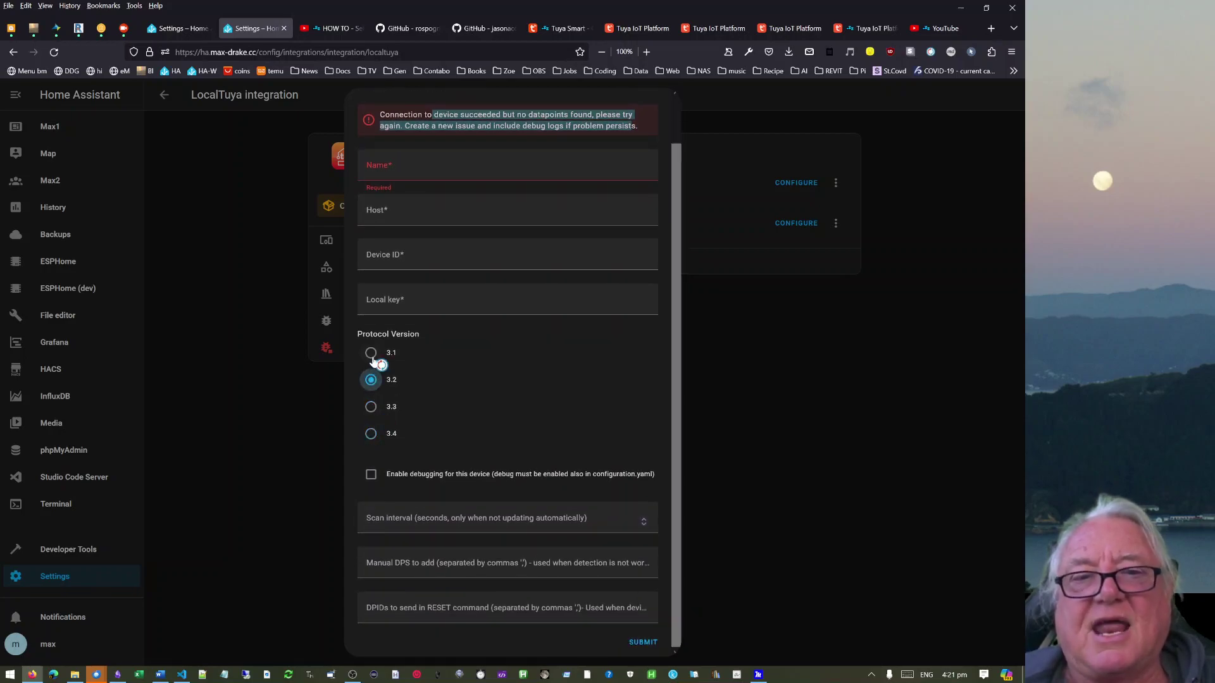
click(373, 355)
click(372, 382)
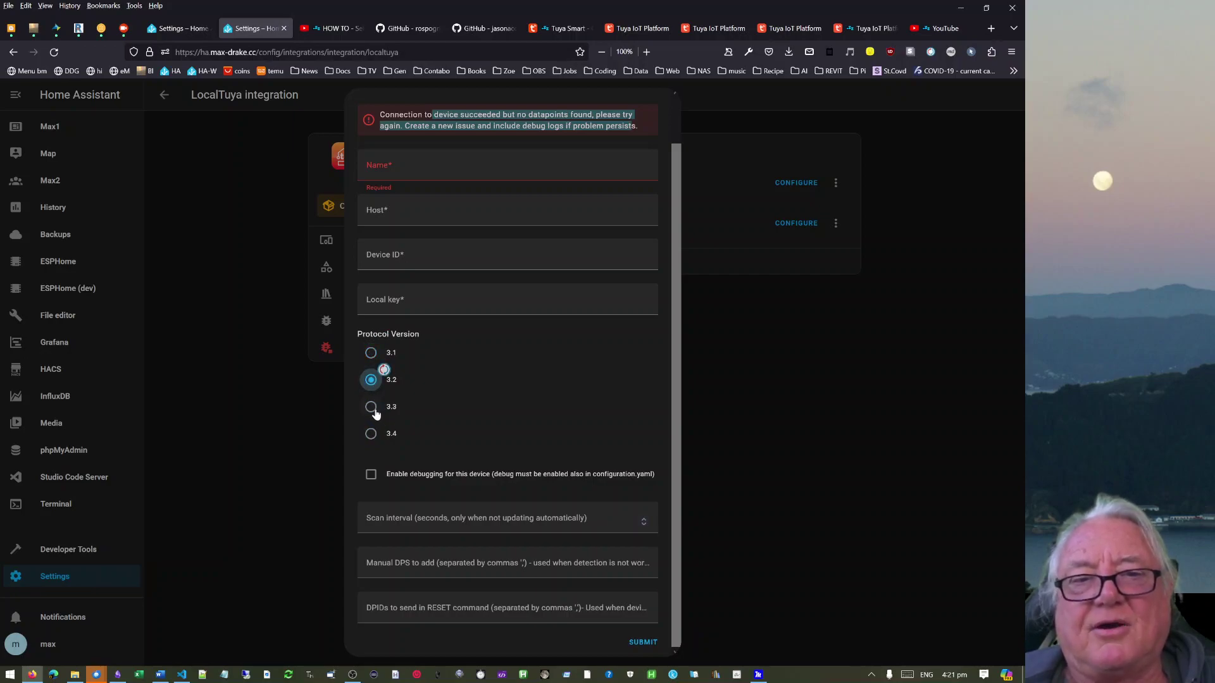
click(373, 408)
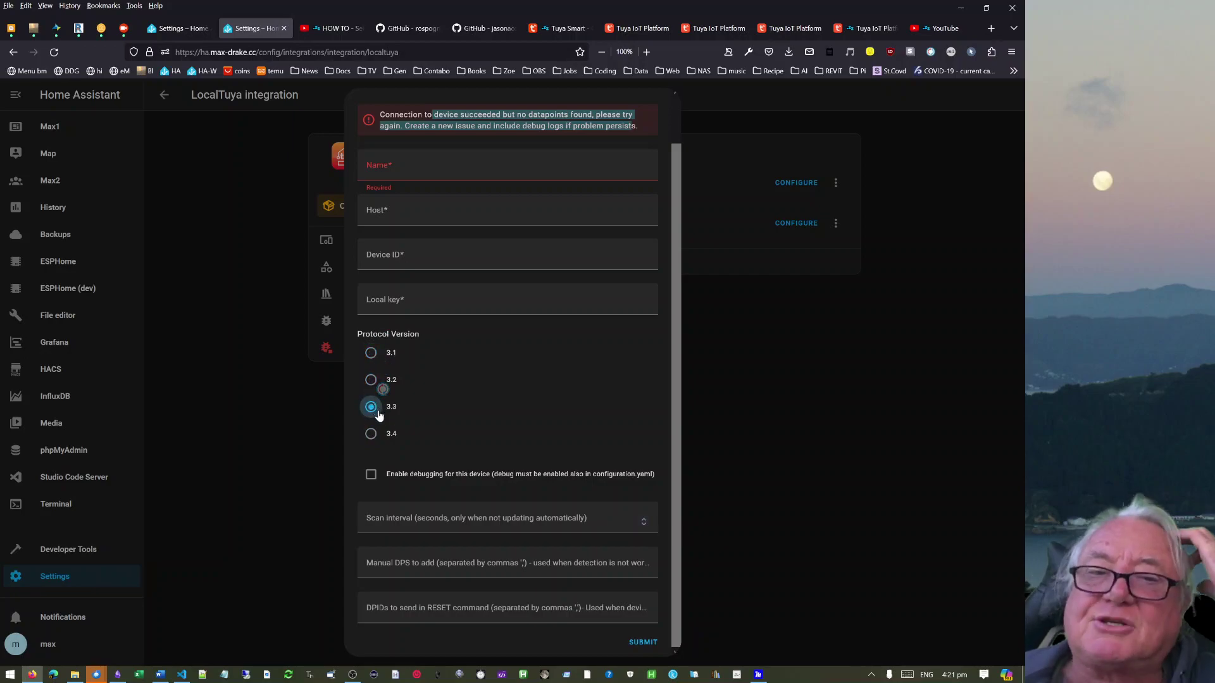
click(687, 526)
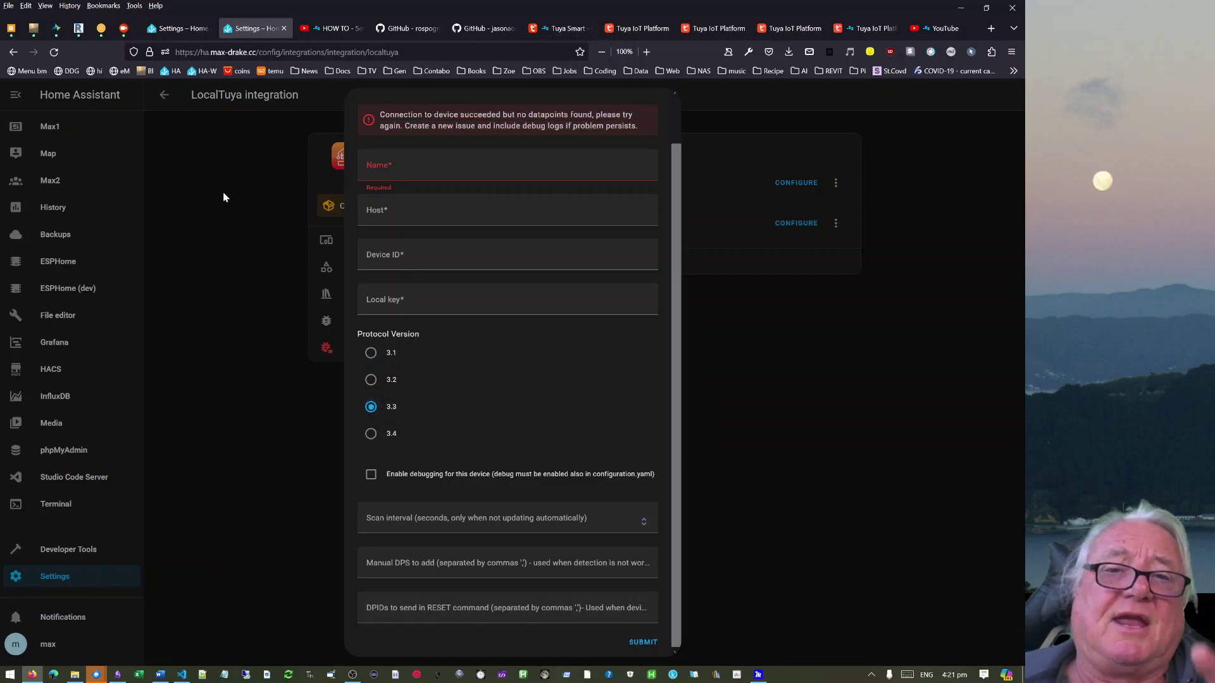
click(642, 642)
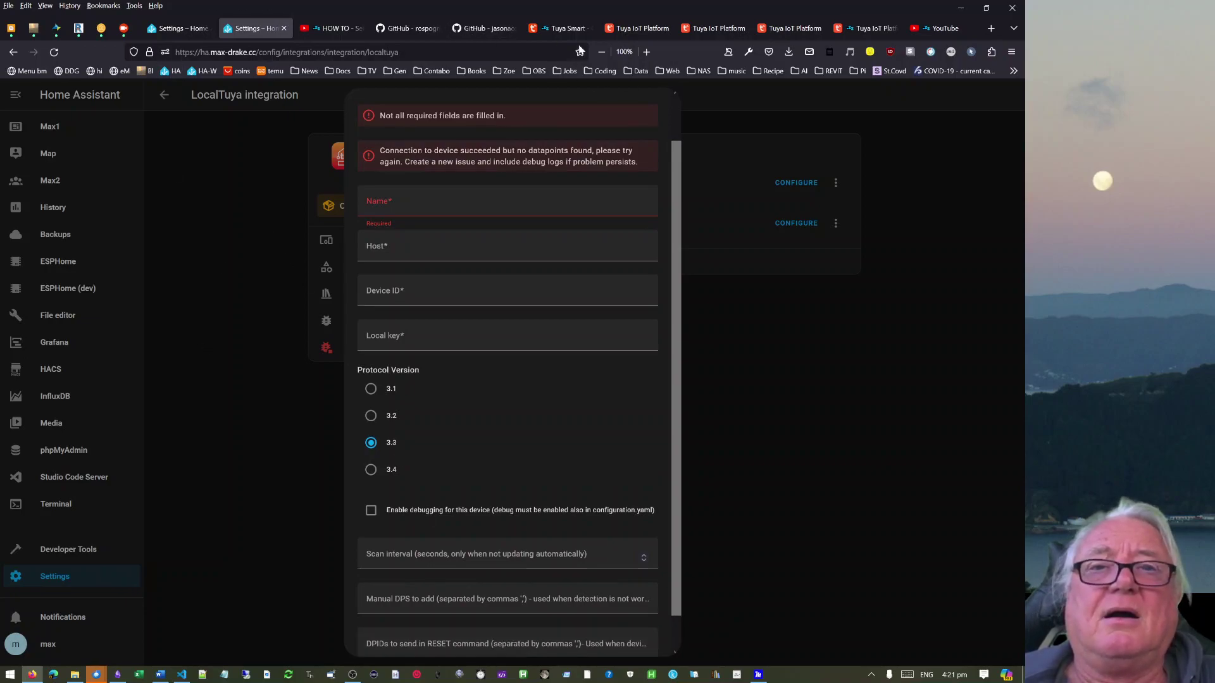
click(543, 27)
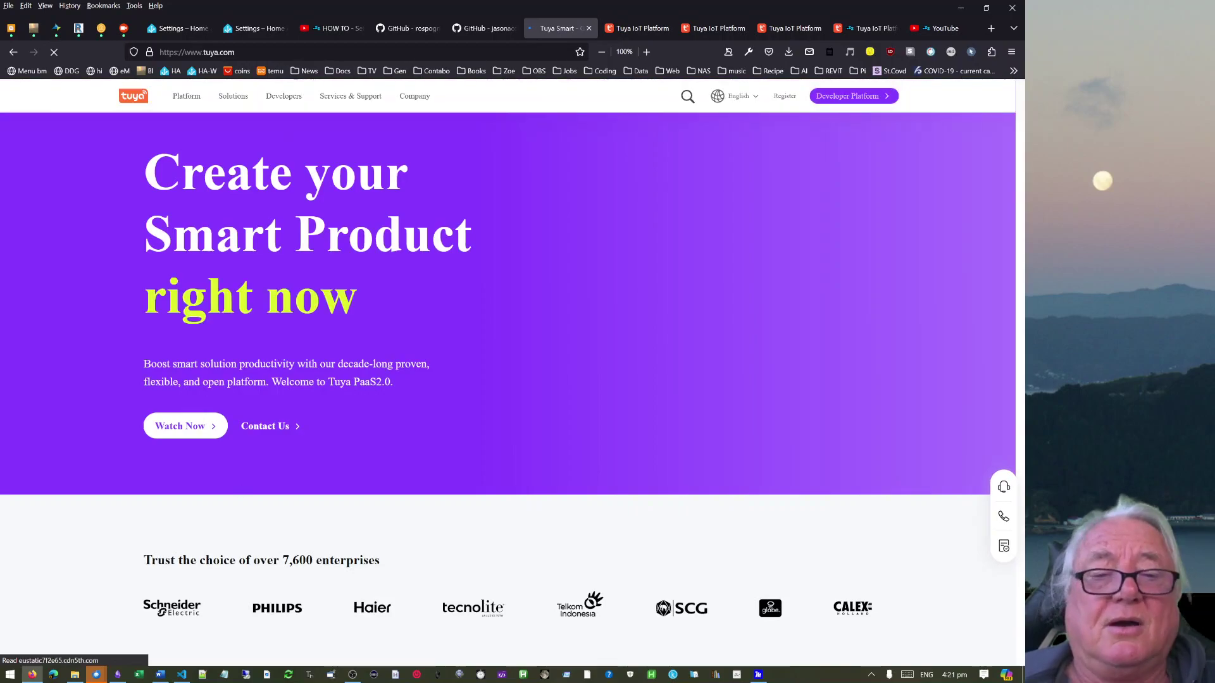
click(33, 676)
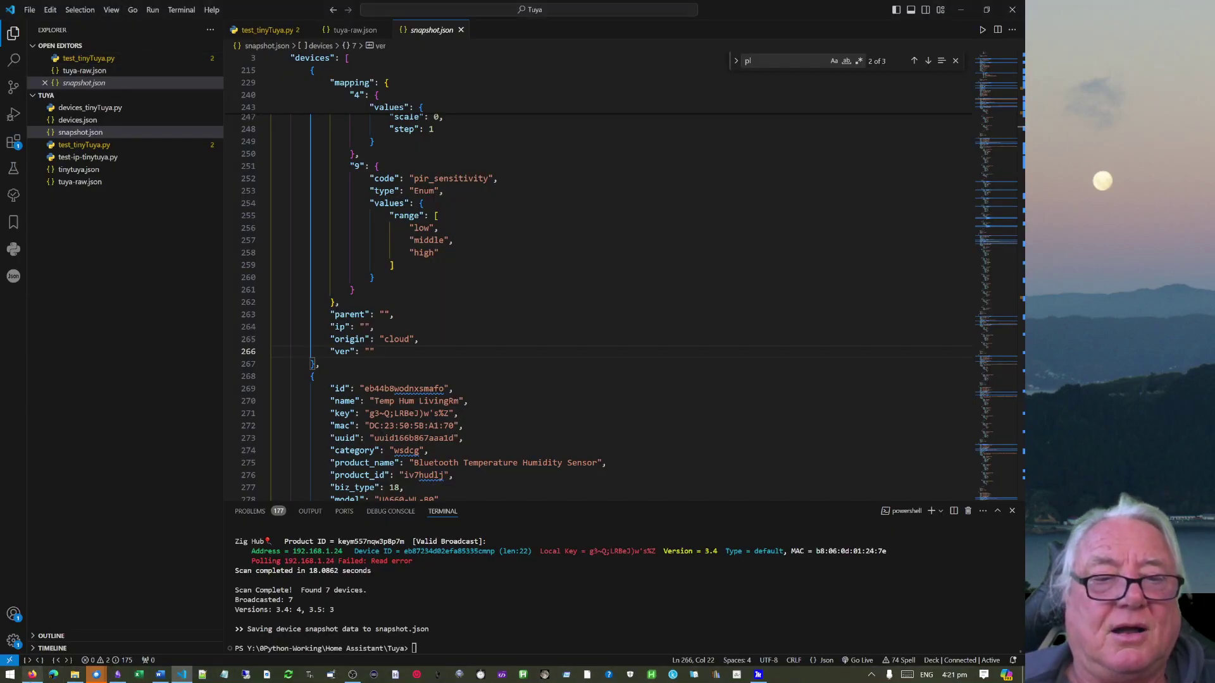
click(32, 675)
In the homeassistant.local session, open the Developer Tools states, clear the selected sensor.pirlux1 entity and filter the entities by pl2.
click(178, 33)
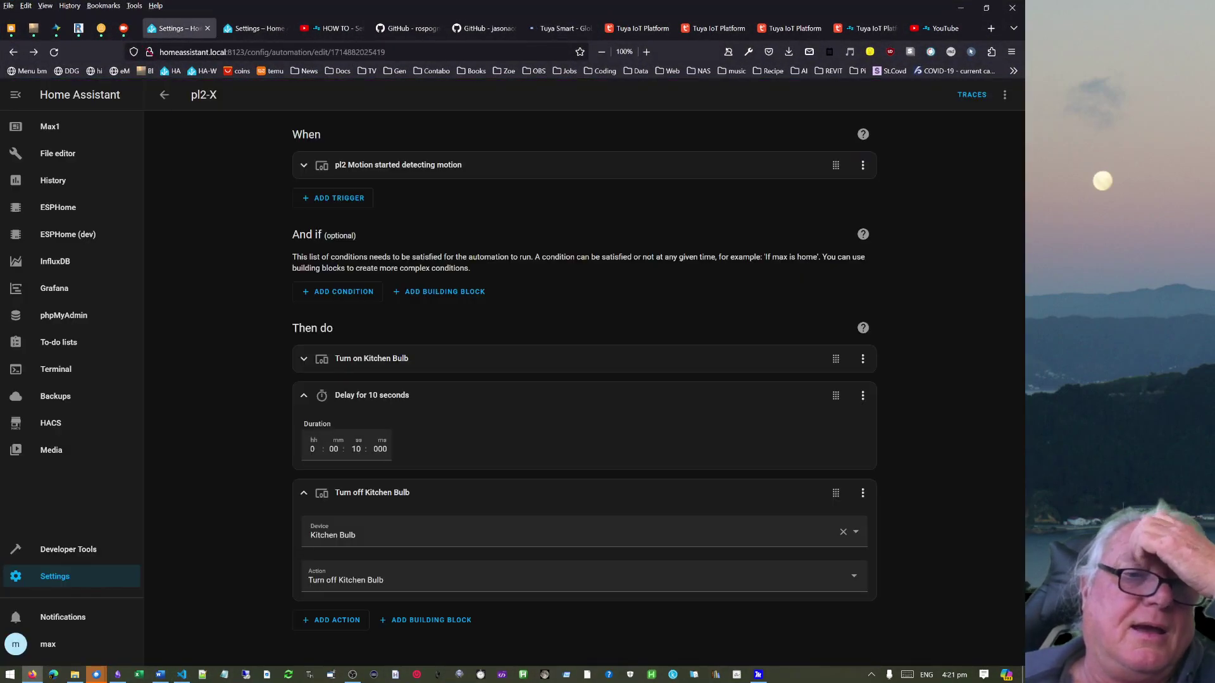
click(57, 582)
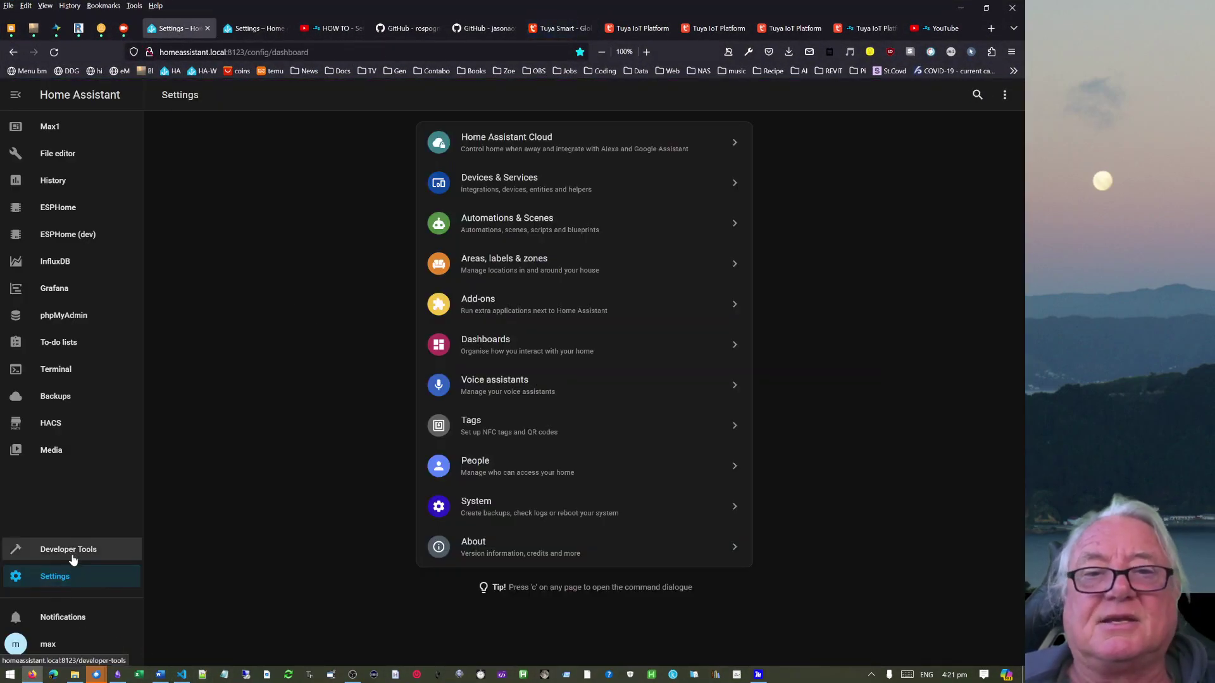
click(71, 551)
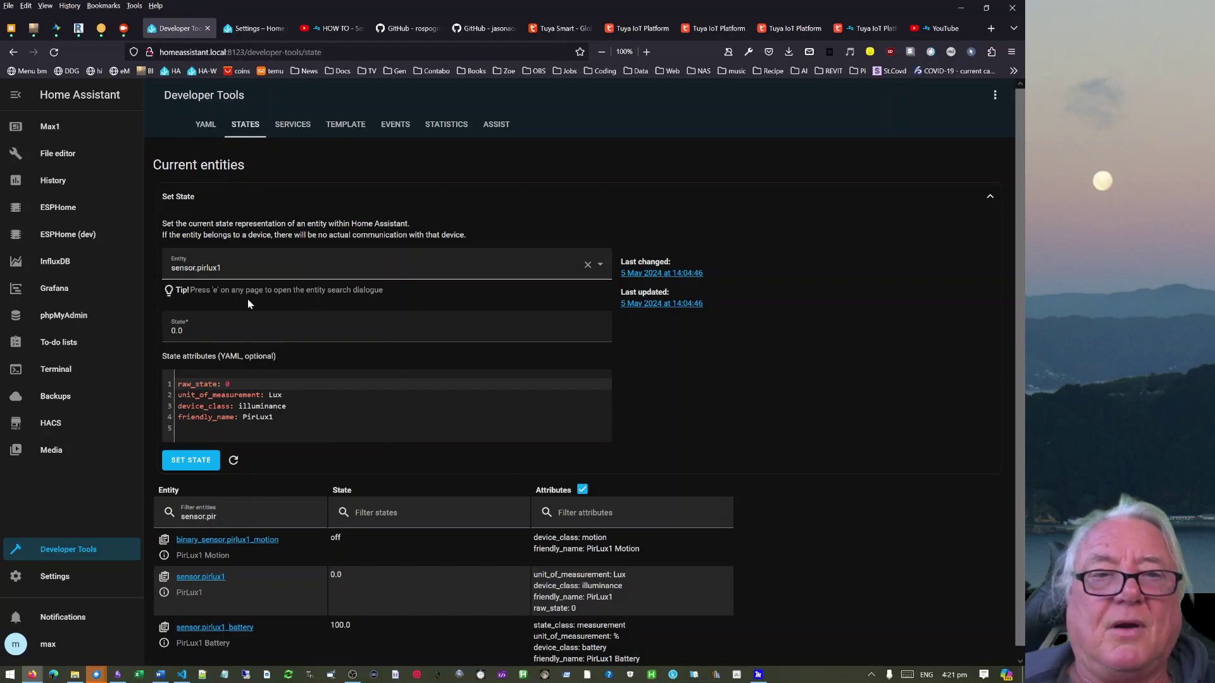
drag(227, 268, 167, 268)
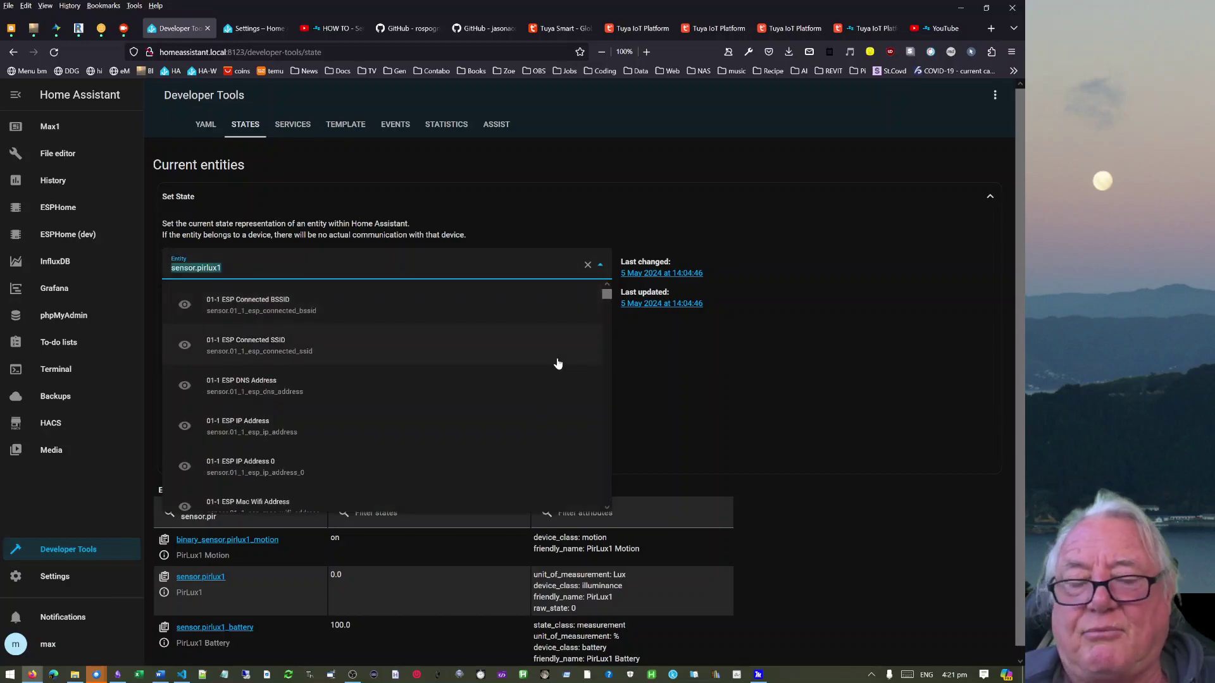
key(Delete)
key(Escape)
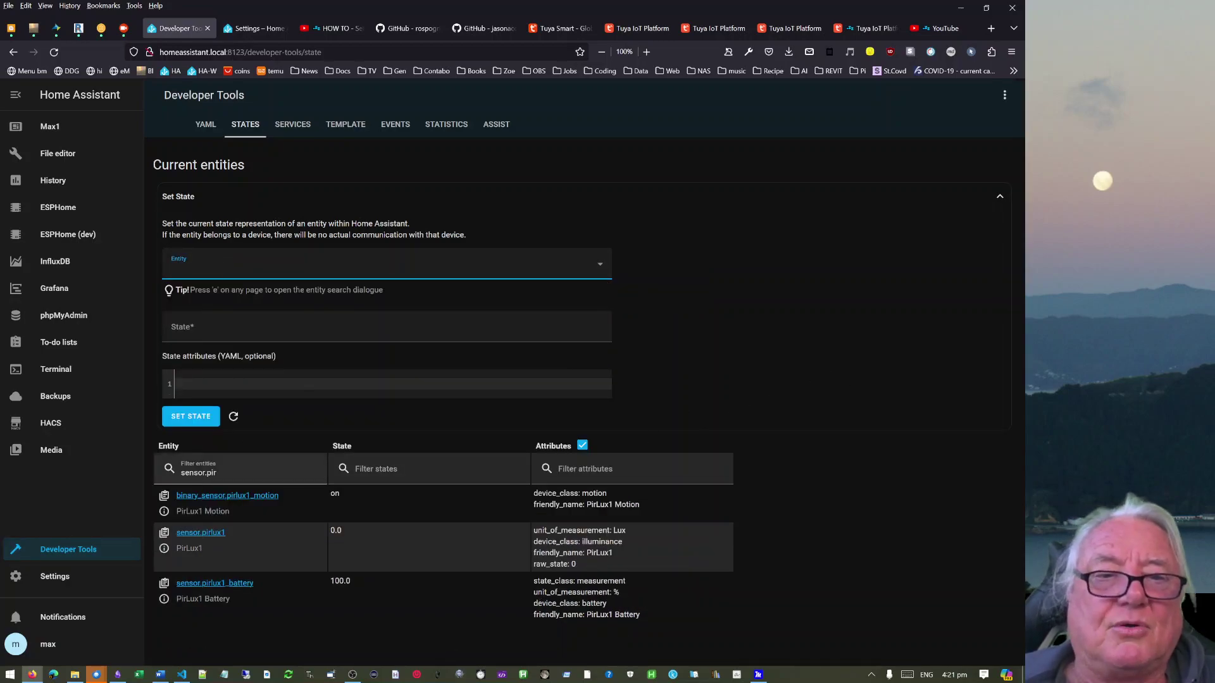
triple_click(198, 473)
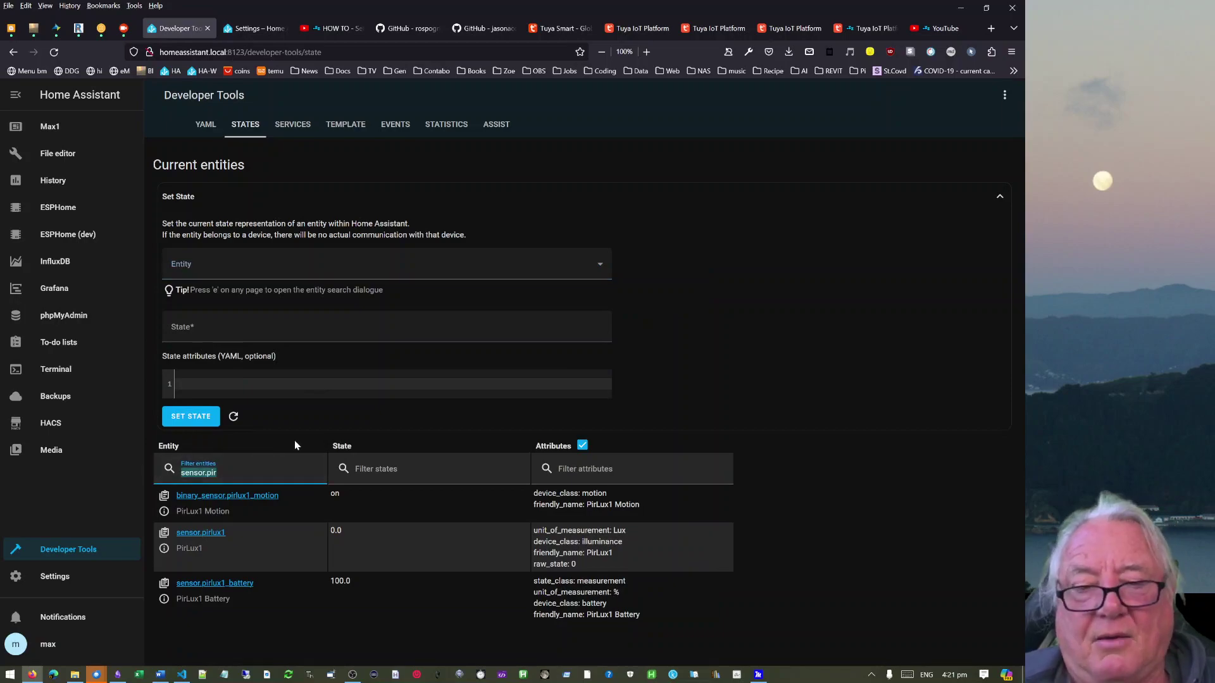
text(pl2)
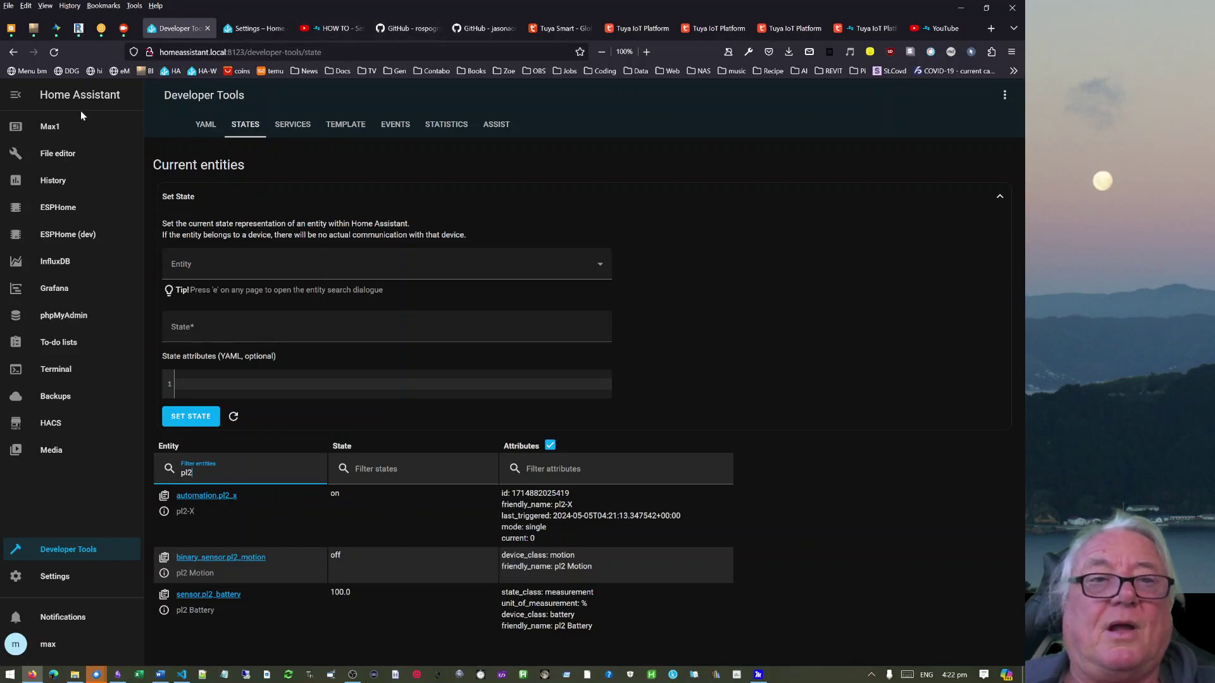
Check the pl2 readings on the Max1 dashboard's floor plans and its motion and battery cards.
click(51, 127)
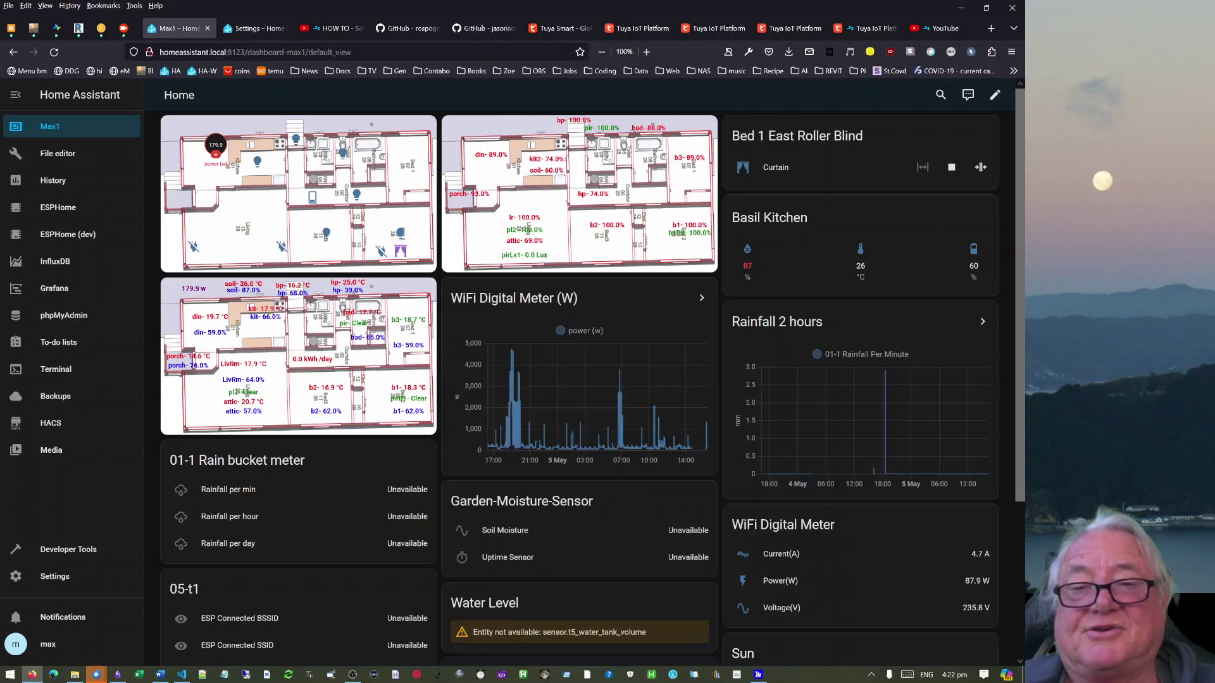
scroll(909, 601, down, 3)
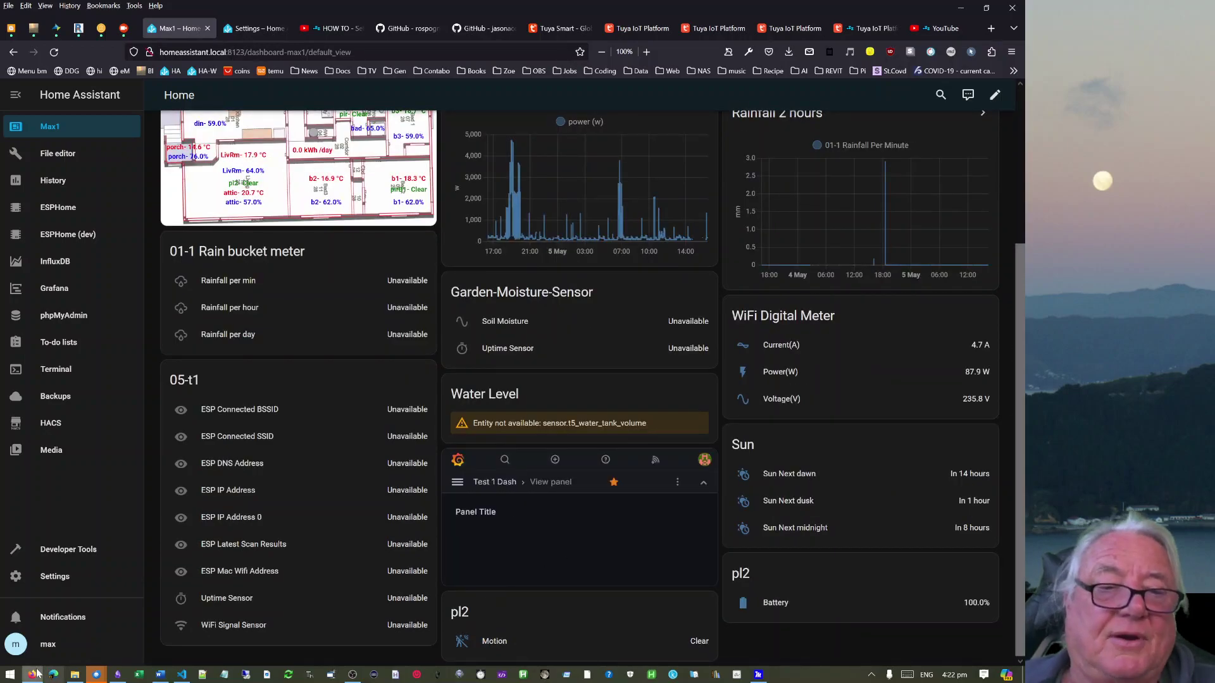
Open the Tuya integration's device list and view the pl2 device page with its sensors and logbook.
click(61, 573)
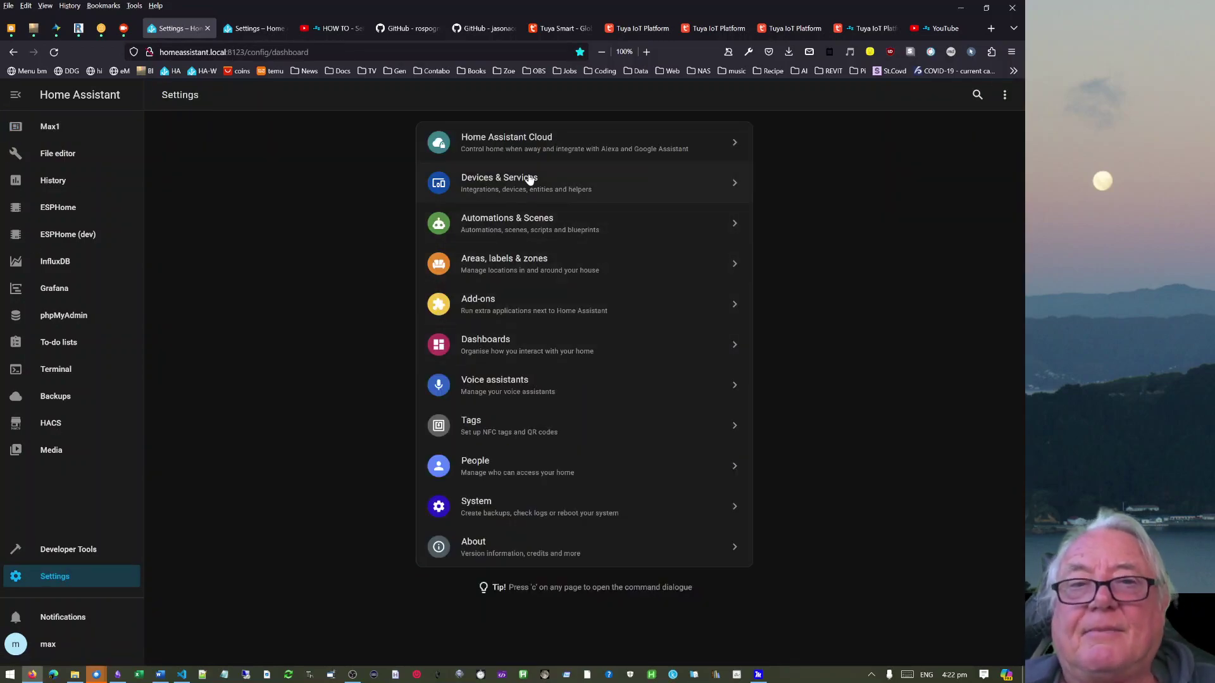
click(527, 181)
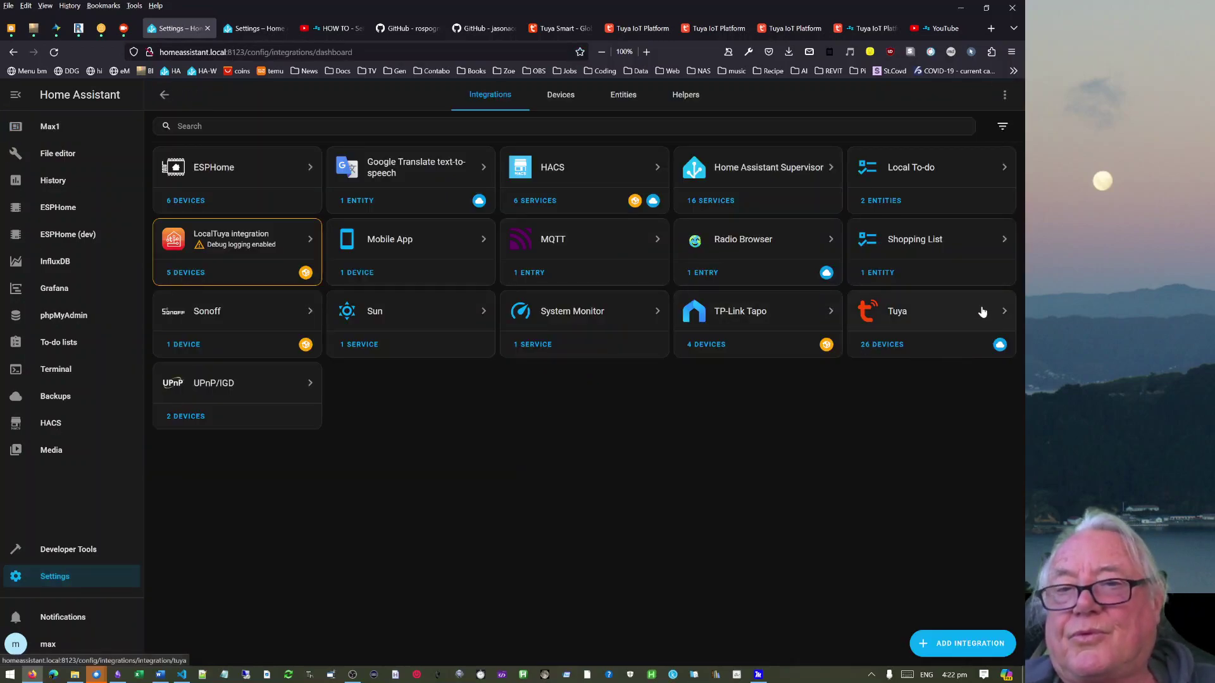
click(984, 313)
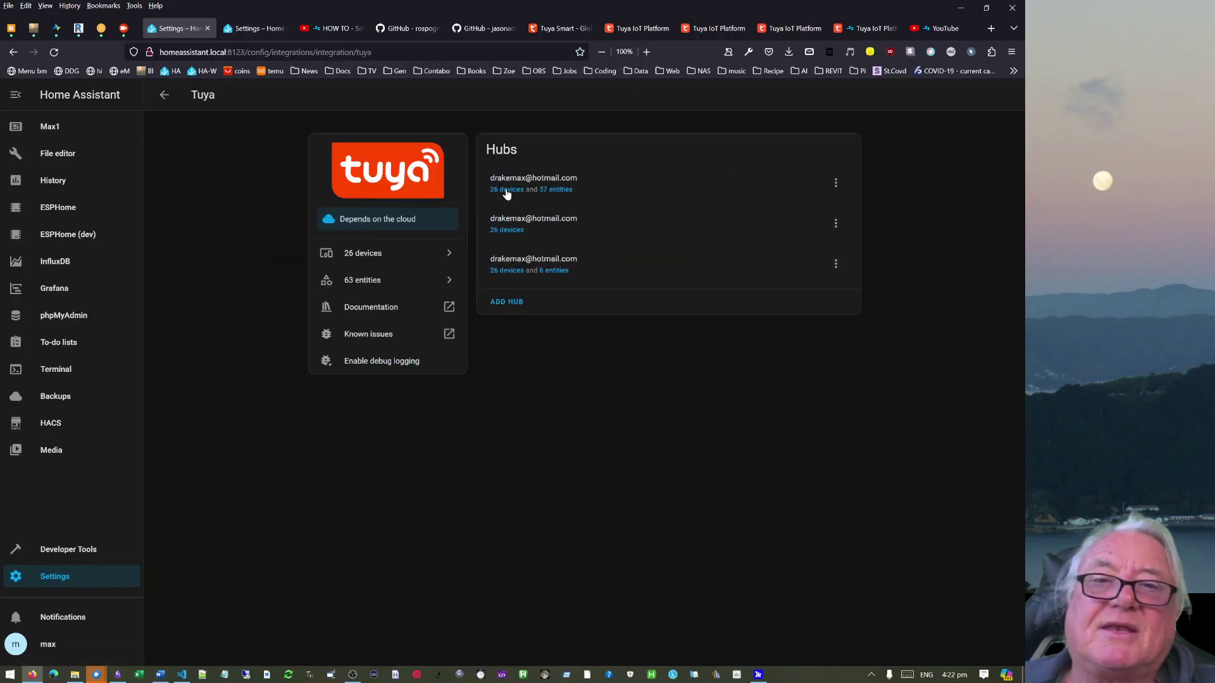
click(506, 189)
scroll(284, 329, down, 6)
scroll(288, 356, up, 6)
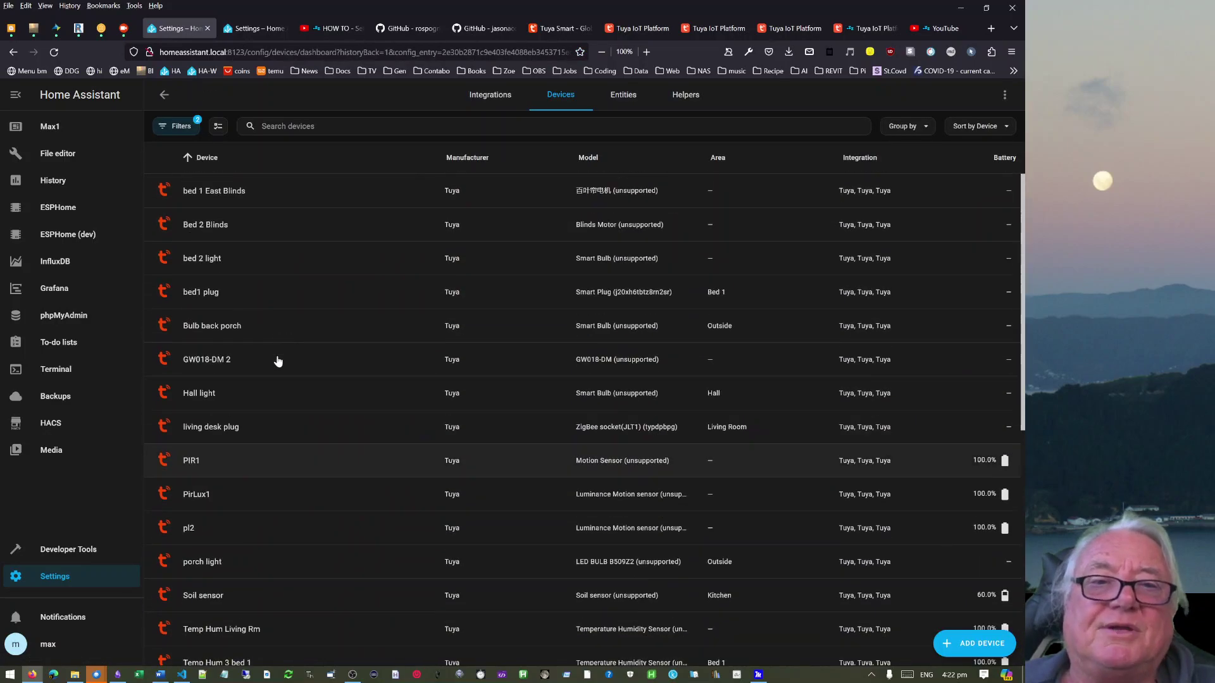
click(192, 530)
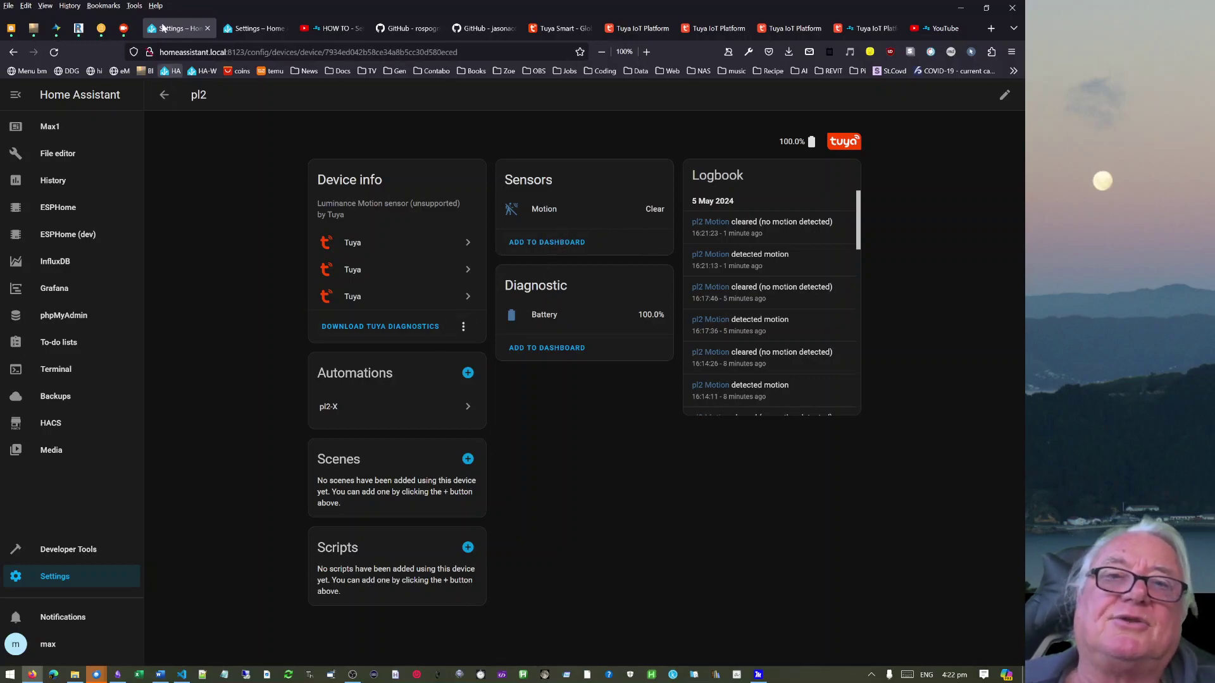
Return to the LocalTuya device form and review its fields down to the RESET command DPIDs.
click(251, 29)
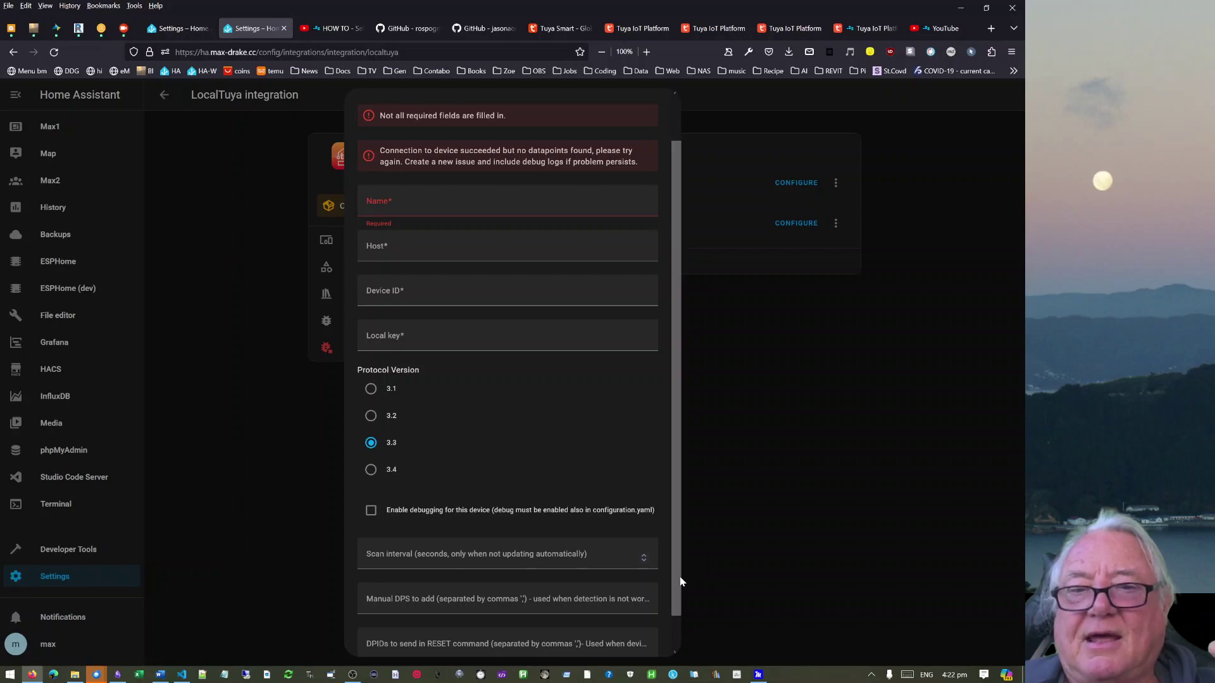
scroll(676, 578, down, 2)
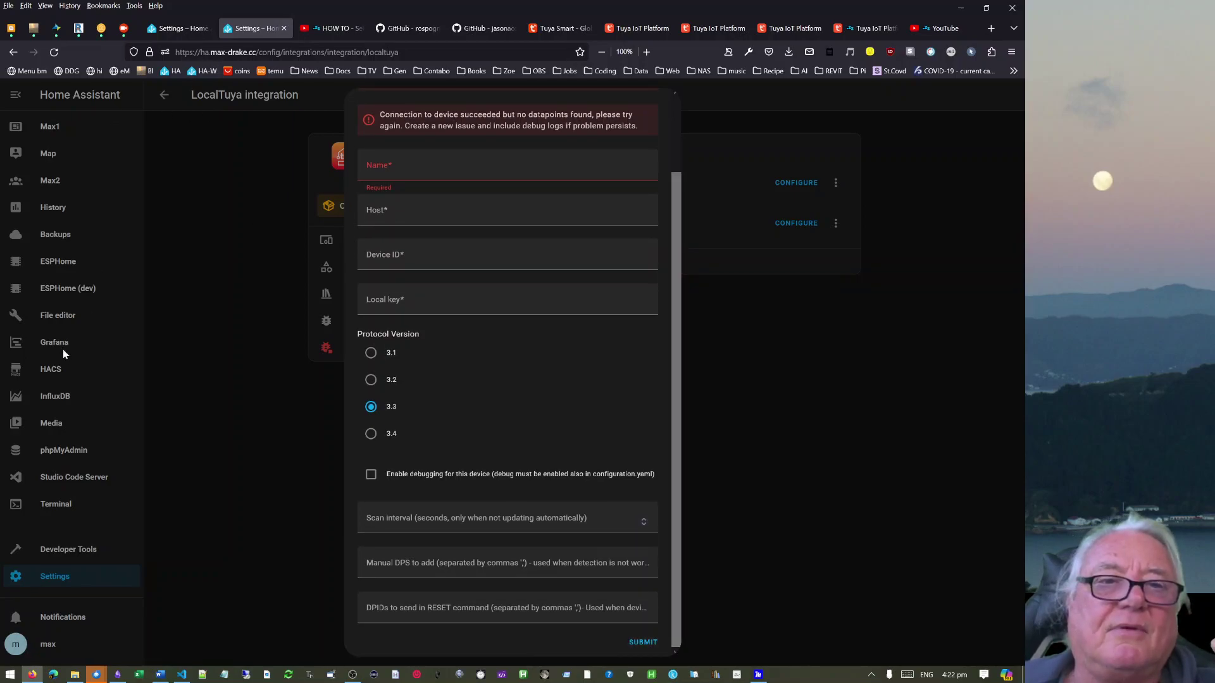
Reload the LocalTuya integration page to discard the device form, and return to the pl2 device page.
click(190, 32)
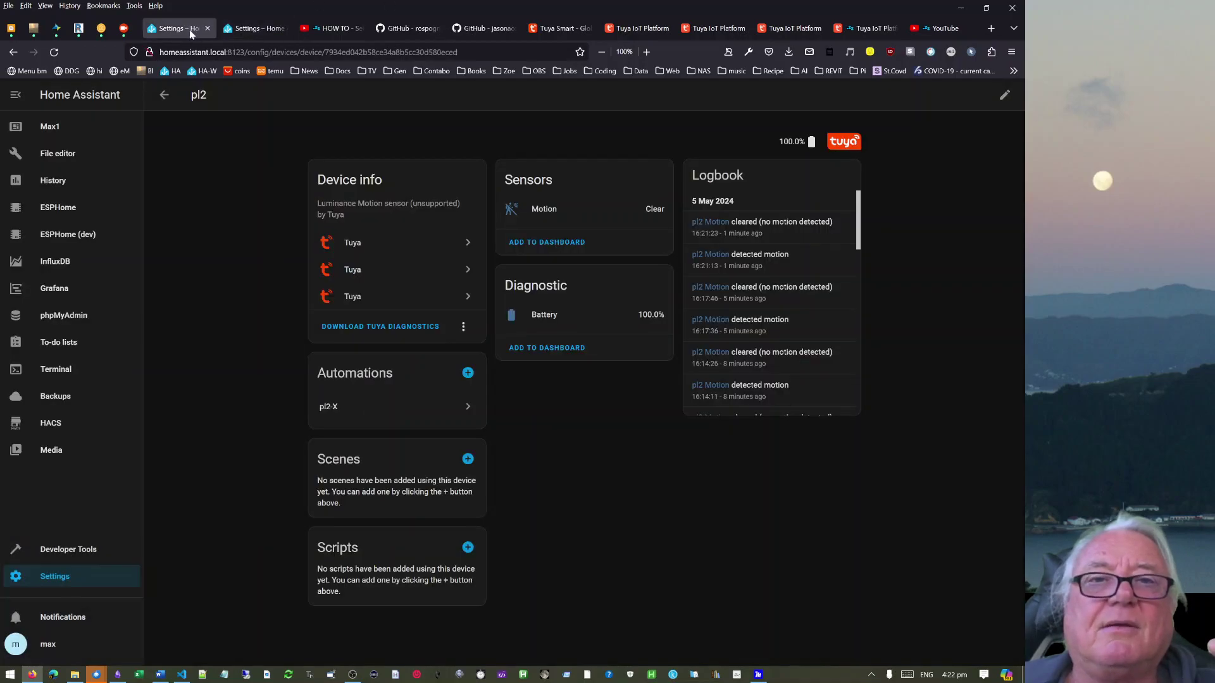
click(265, 36)
click(53, 52)
click(178, 29)
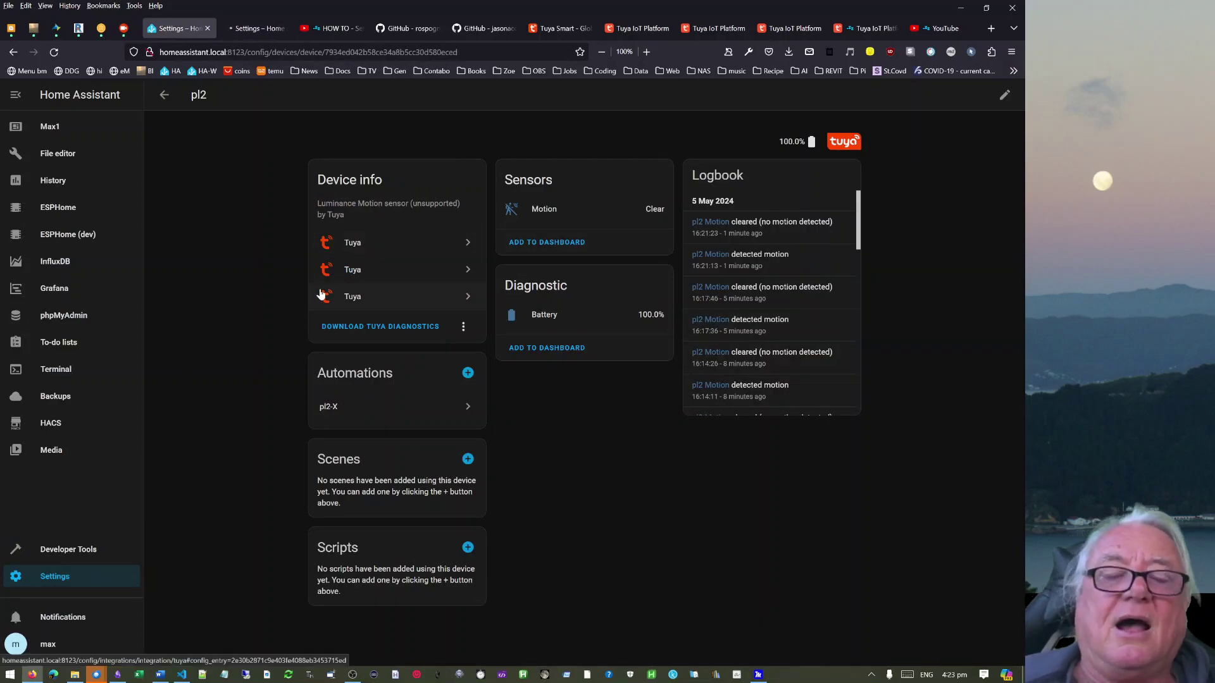
Open the pl2-X automation from the Automations & Scenes settings.
click(56, 579)
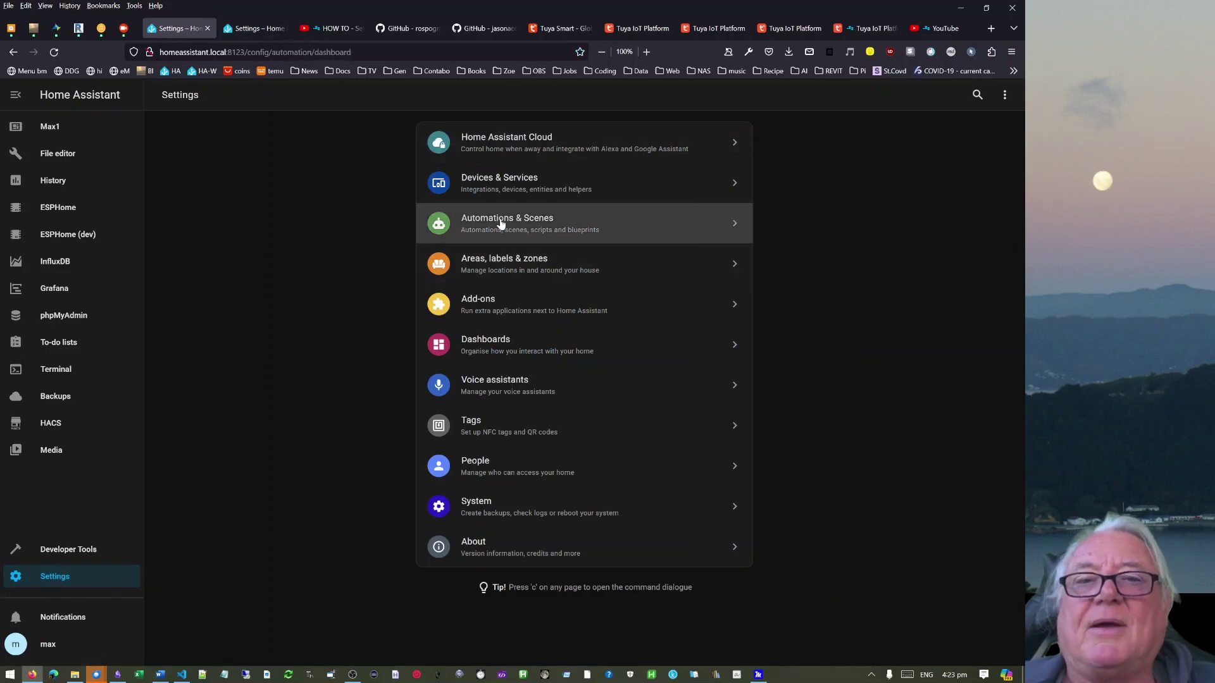
click(626, 229)
scroll(1024, 319, down, 3)
scroll(1024, 373, down, 2)
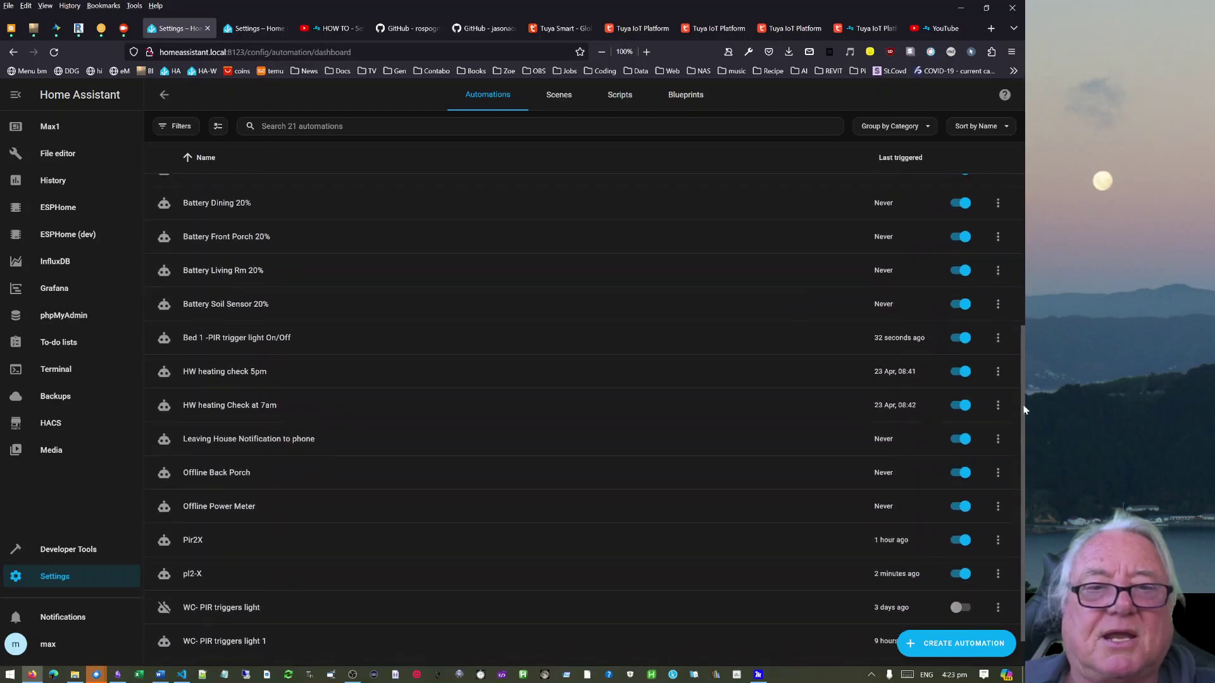
click(361, 543)
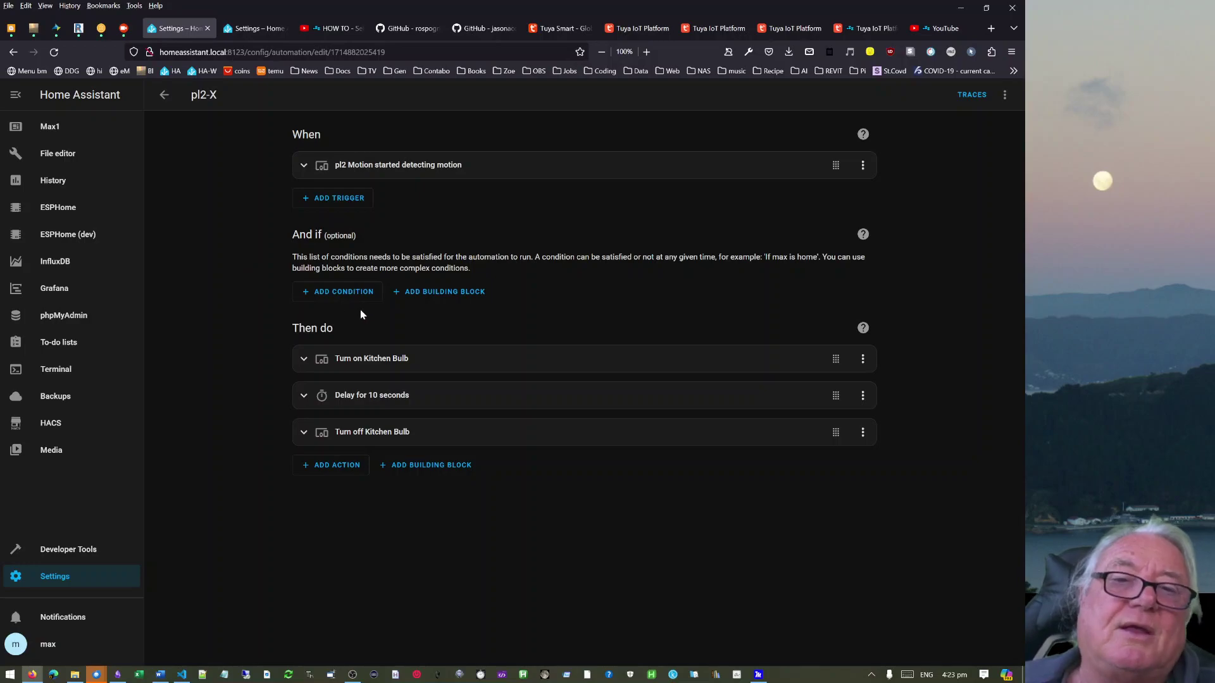
Show the pl2-X automation as YAML and examine the device_id and entity_id of its motion trigger.
click(1007, 96)
click(970, 286)
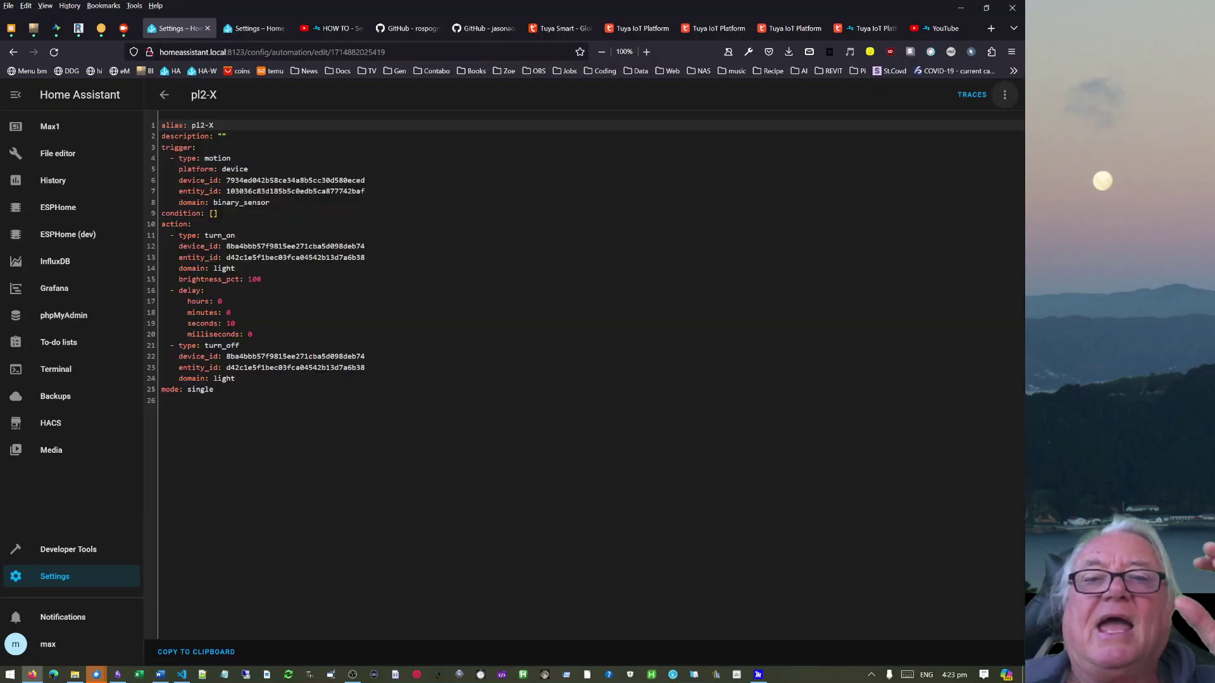
click(231, 312)
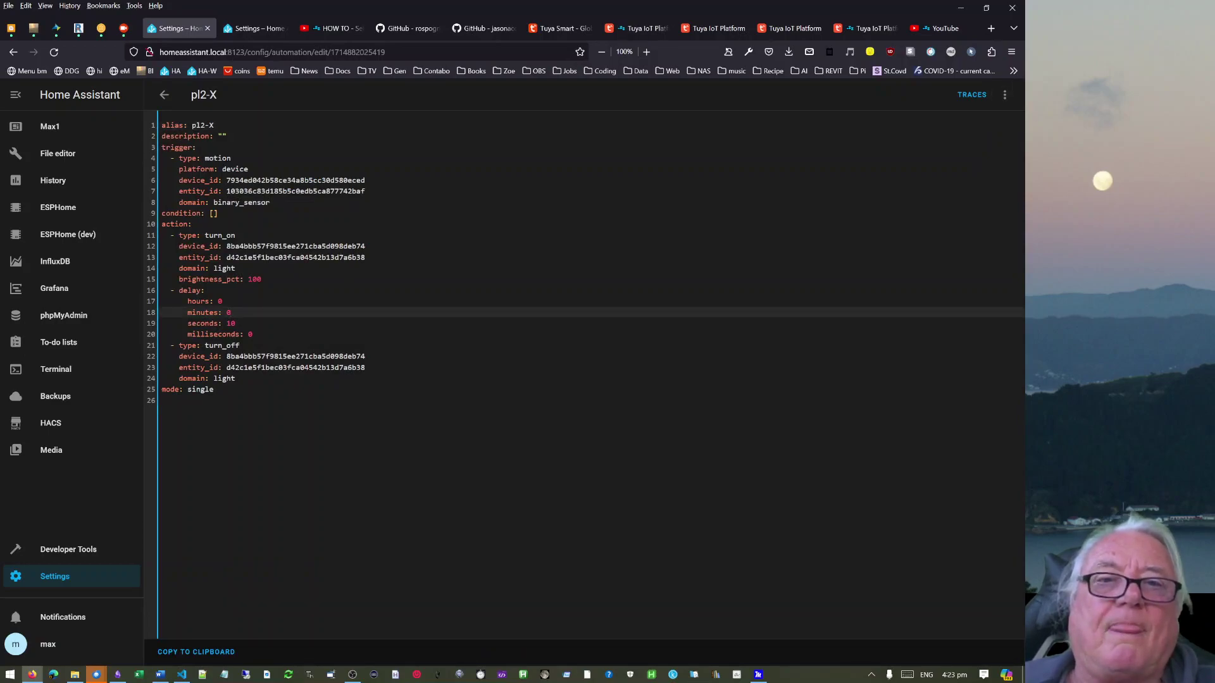
drag(366, 180, 227, 181)
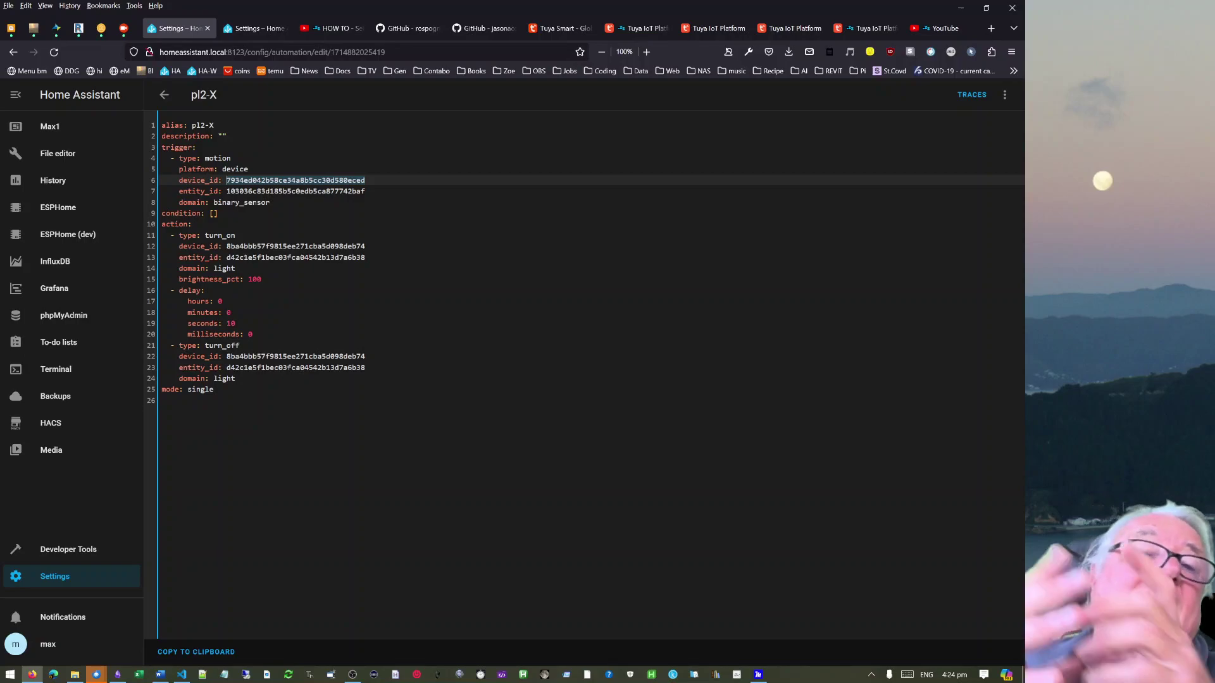
drag(365, 191, 226, 191)
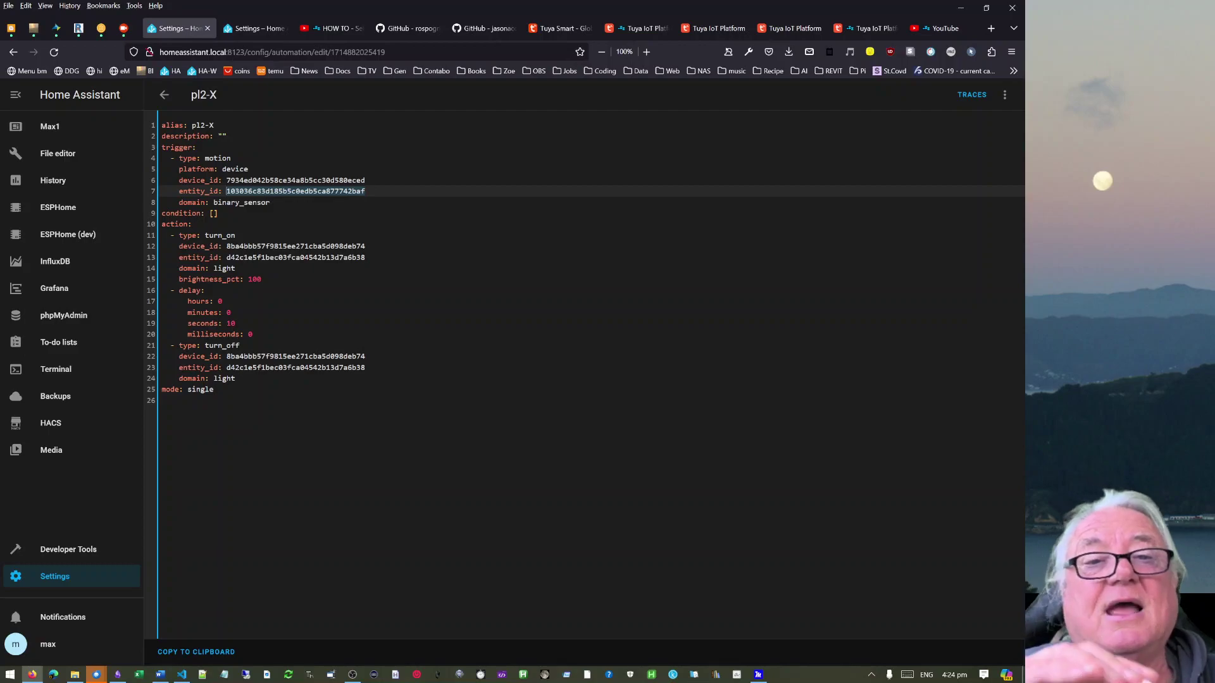
drag(365, 181, 236, 167)
drag(365, 191, 226, 191)
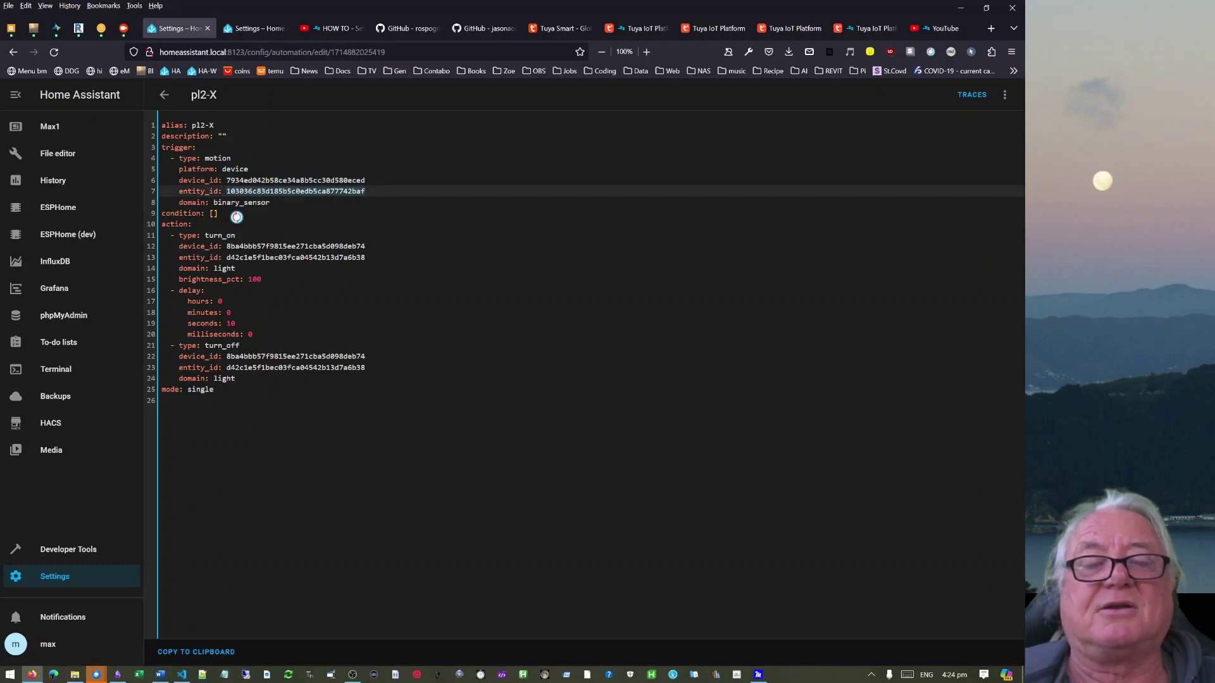
Examine the device_id and entity_id of the turn_on light action in the pl2-X YAML.
click(238, 268)
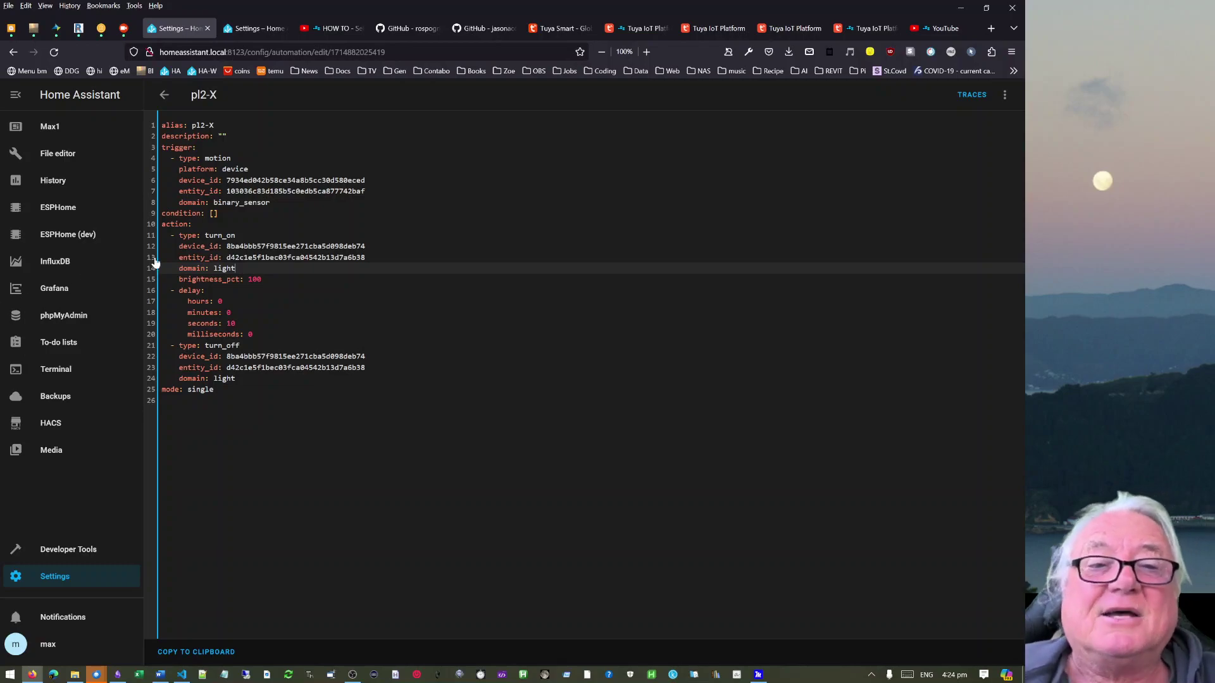
click(223, 246)
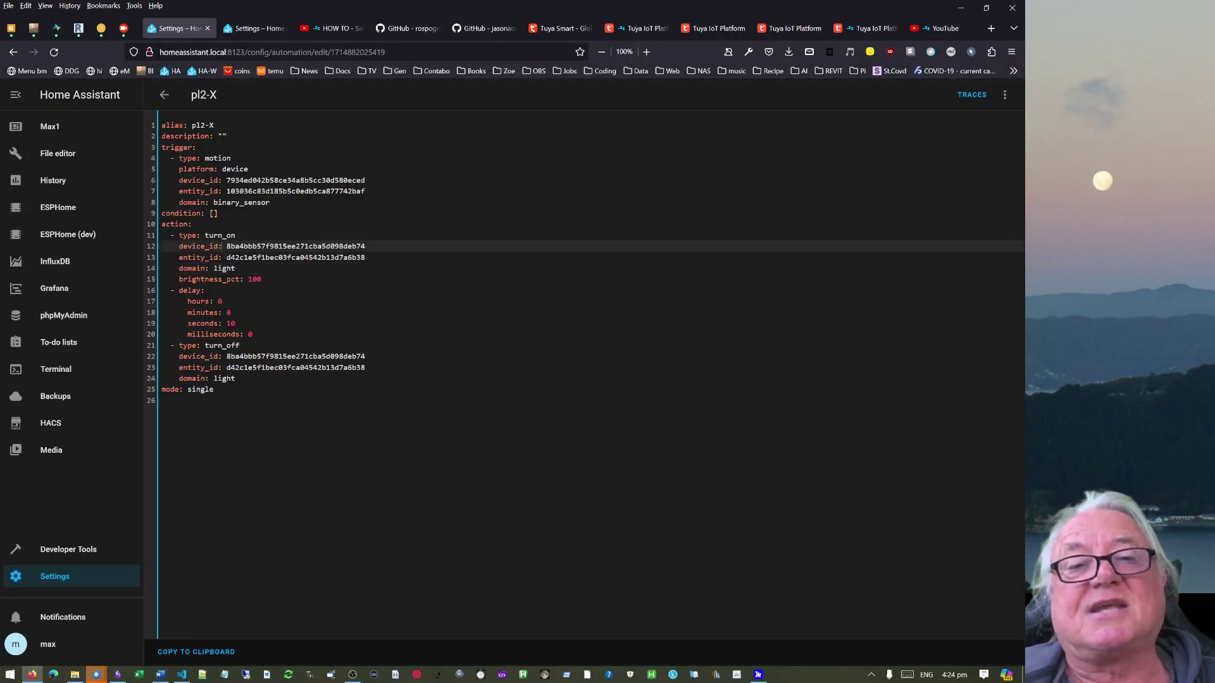
drag(366, 247, 244, 247)
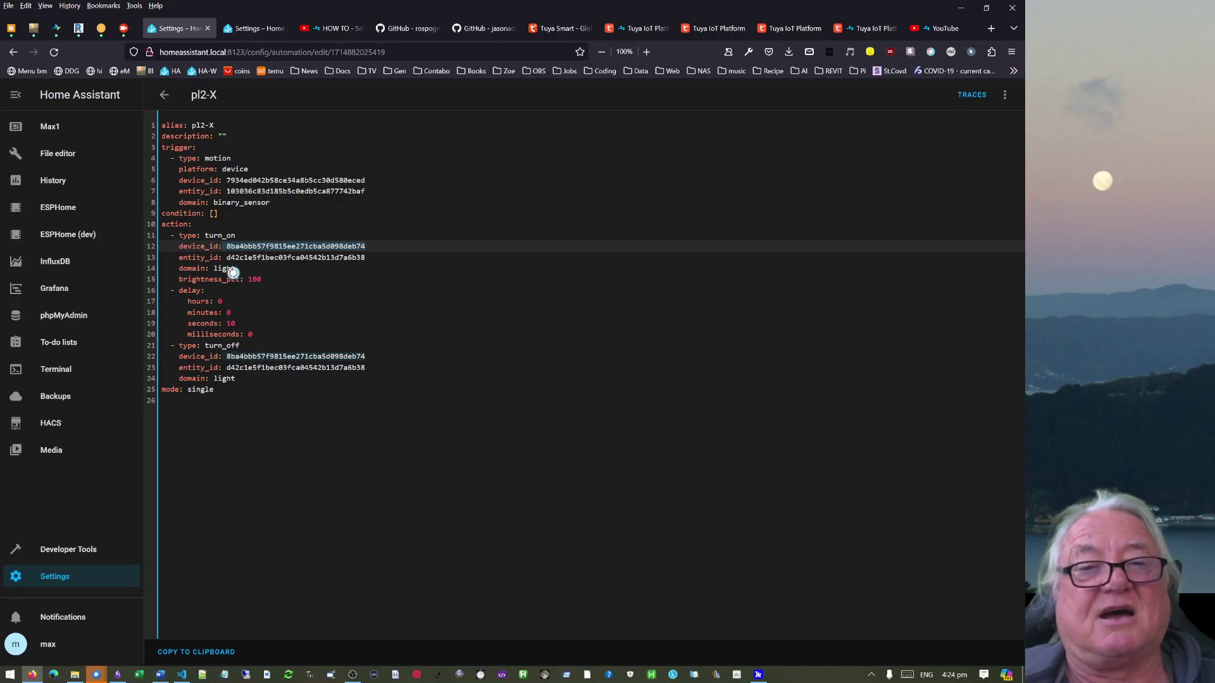
drag(366, 257, 261, 247)
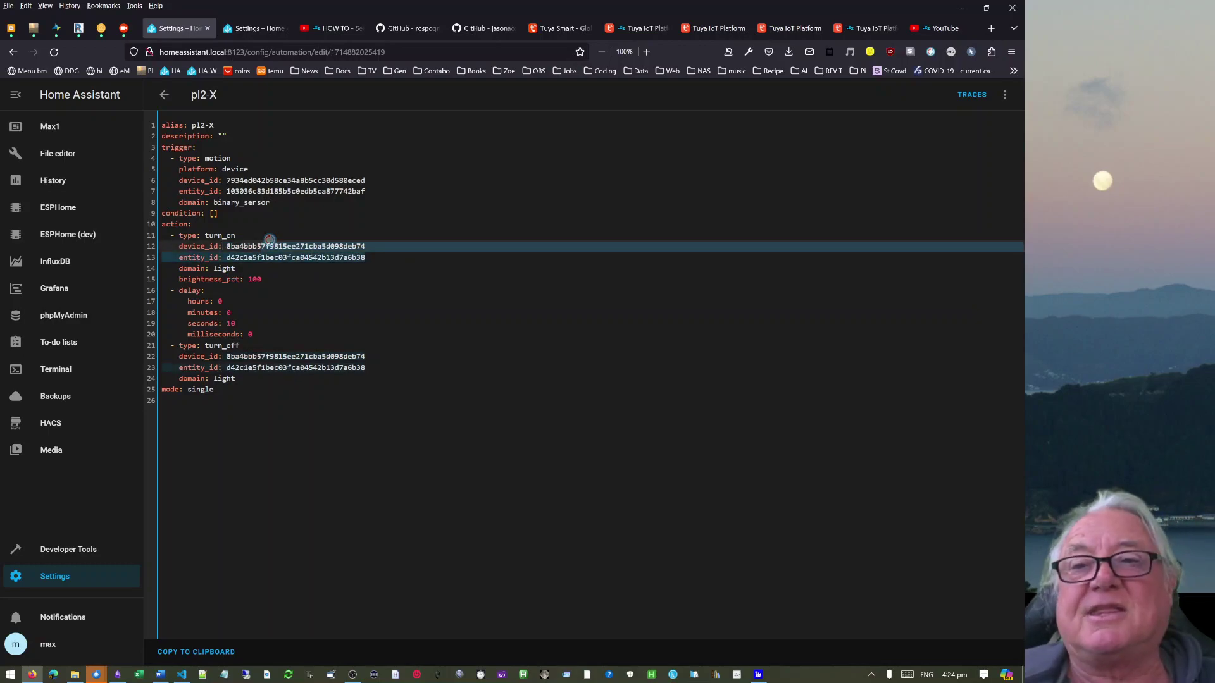
Reopen pl2-X in the visual editor and view the Max1 dashboard in the other Home Assistant session.
click(159, 96)
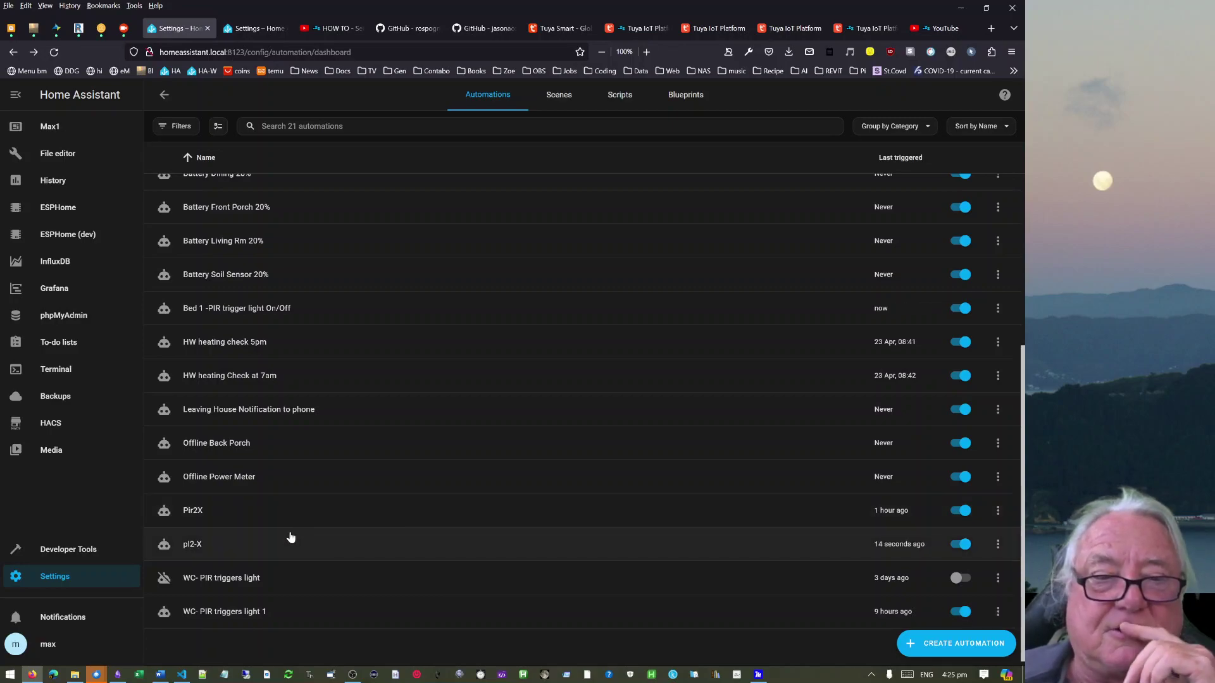
click(188, 548)
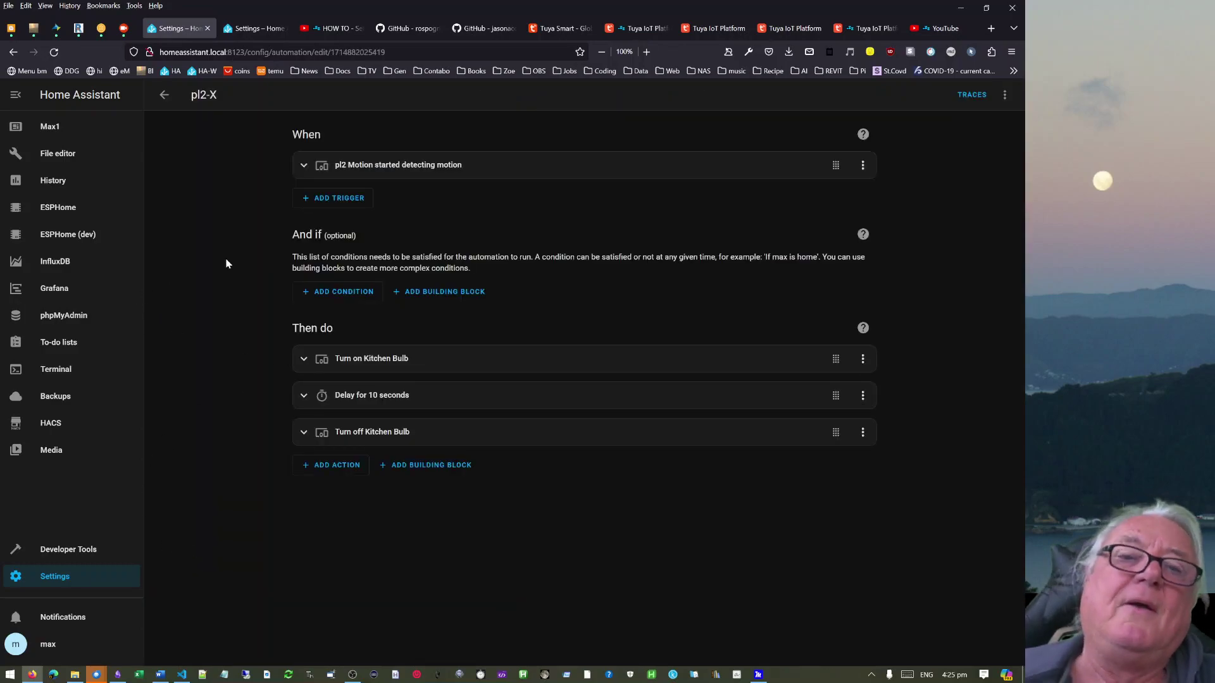
click(243, 28)
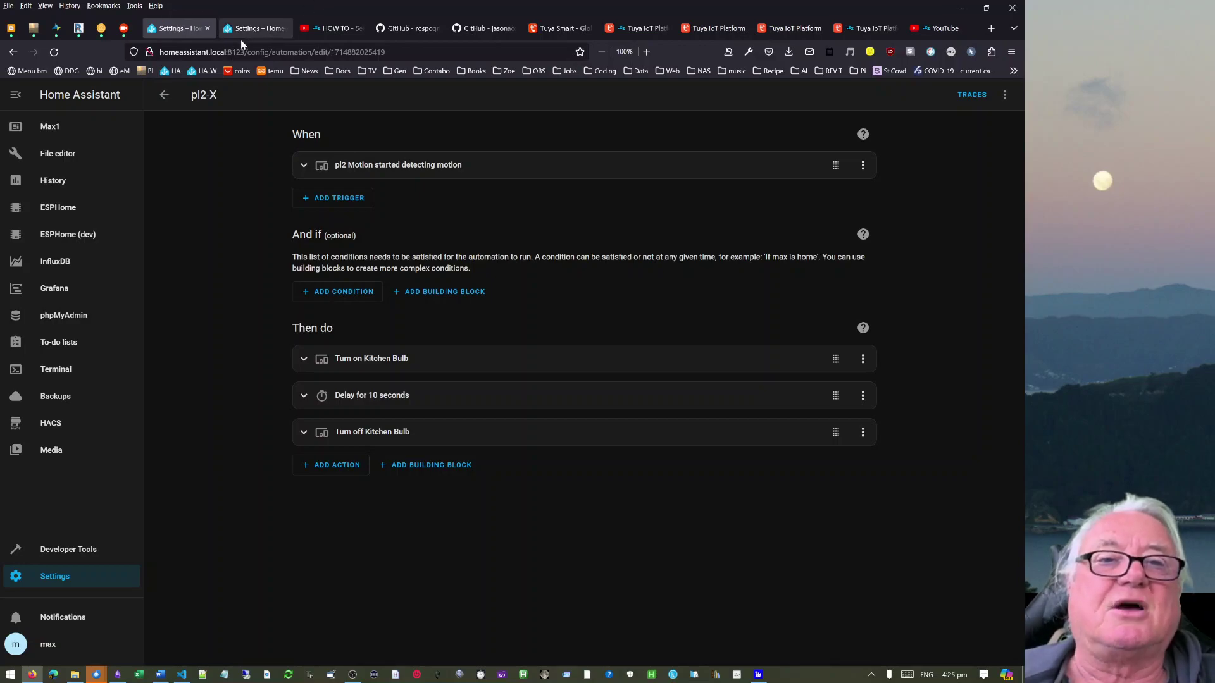
click(51, 126)
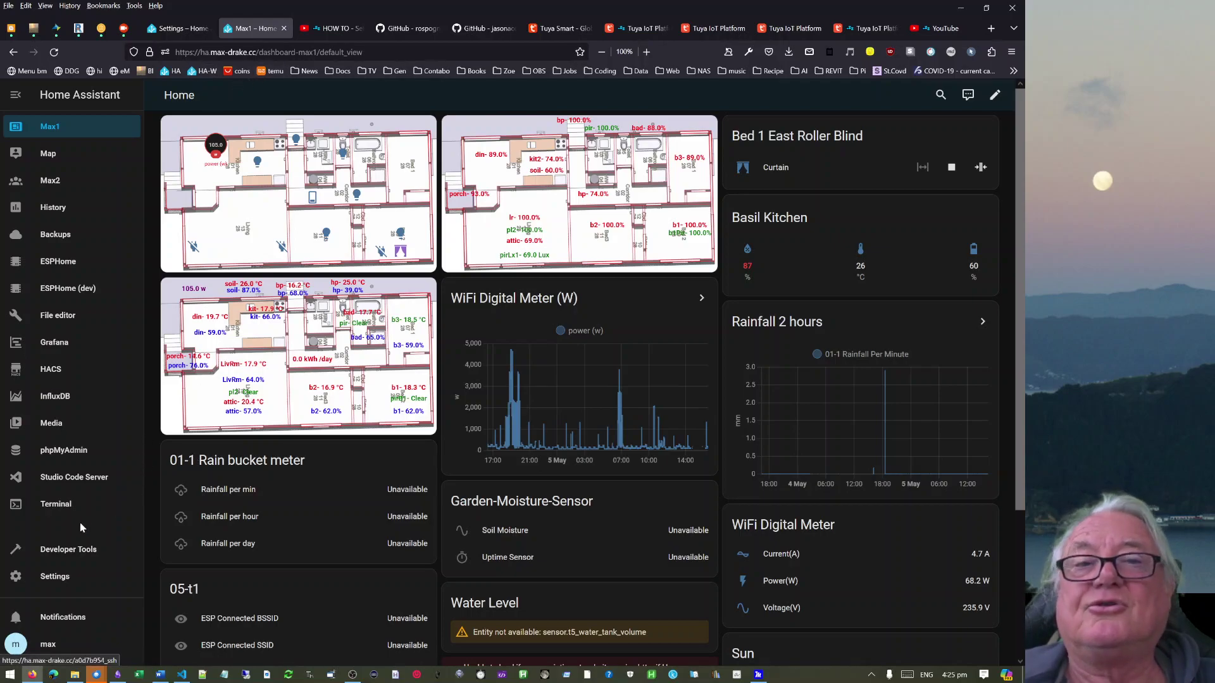
Add a Sun condition to the pl2-X automation.
click(171, 38)
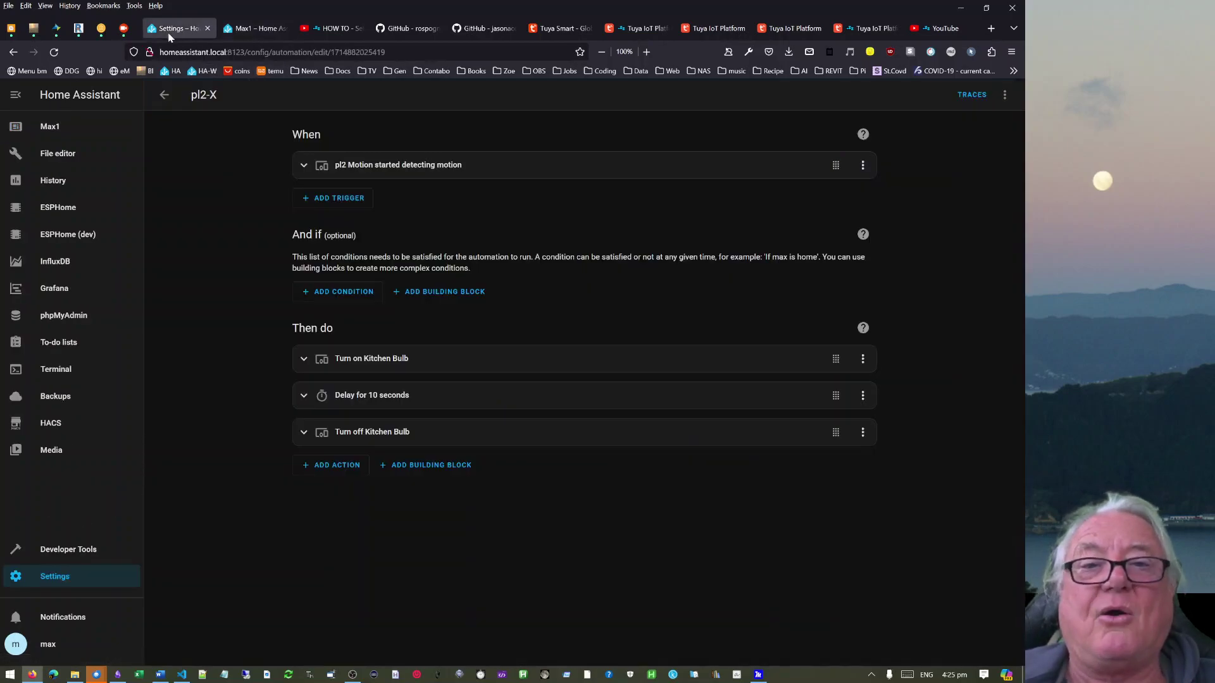
click(346, 293)
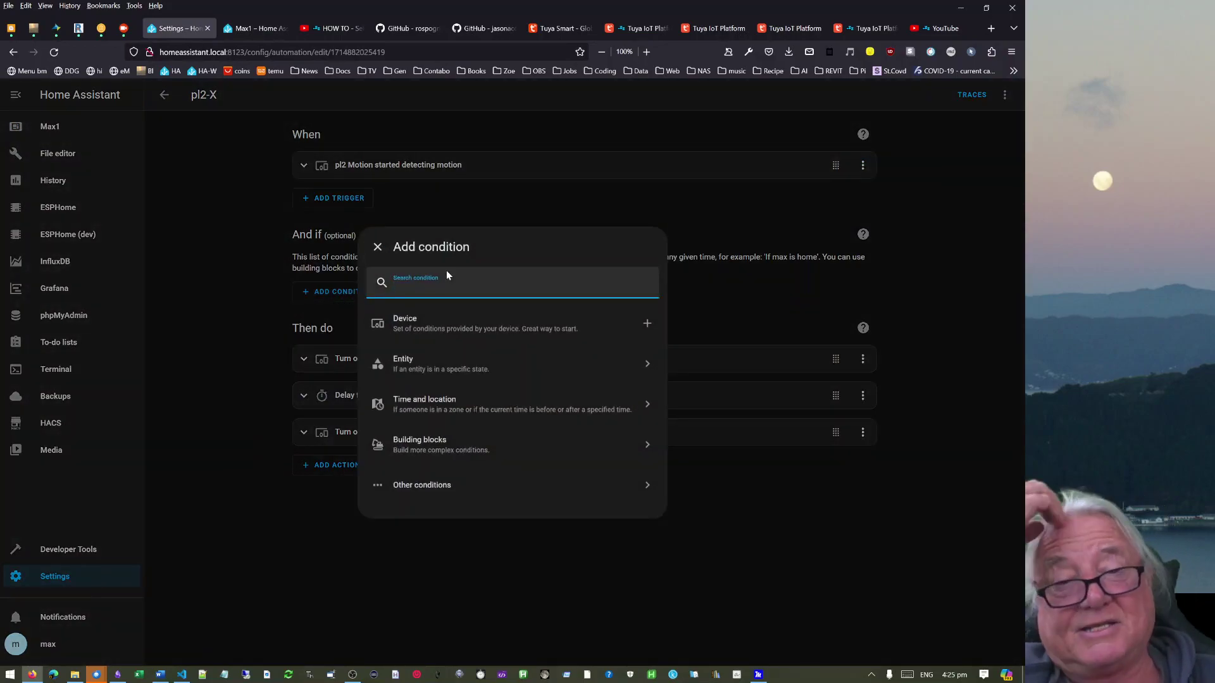
text(sun)
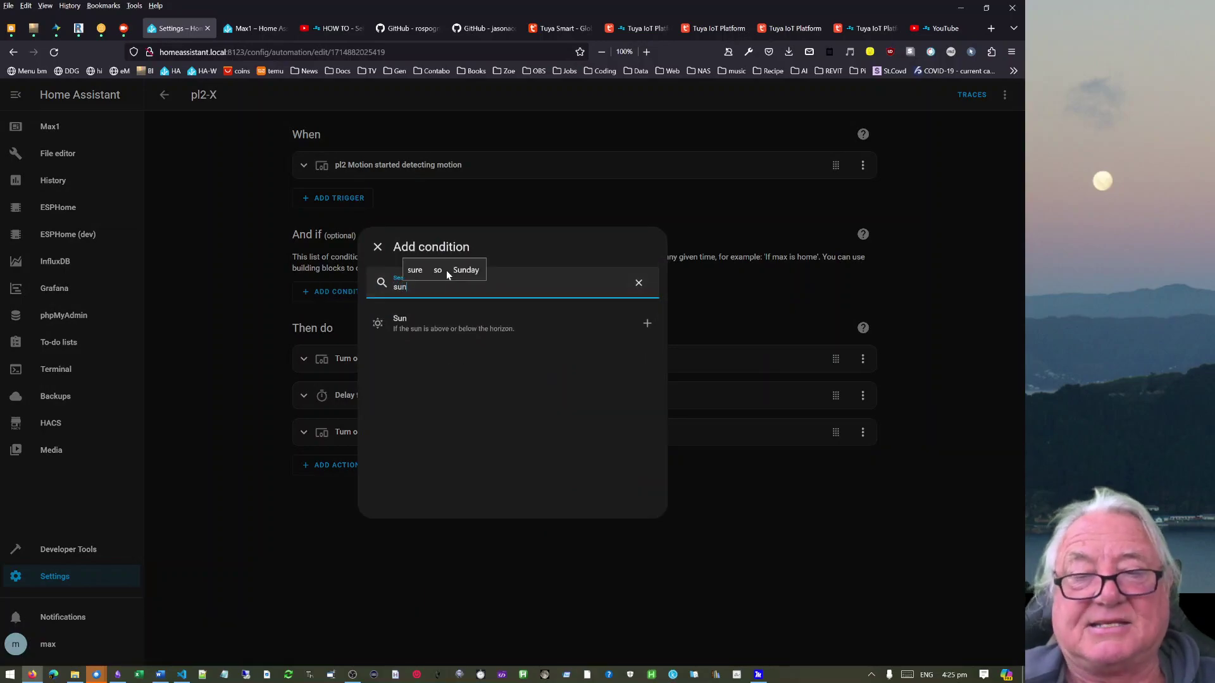
click(426, 323)
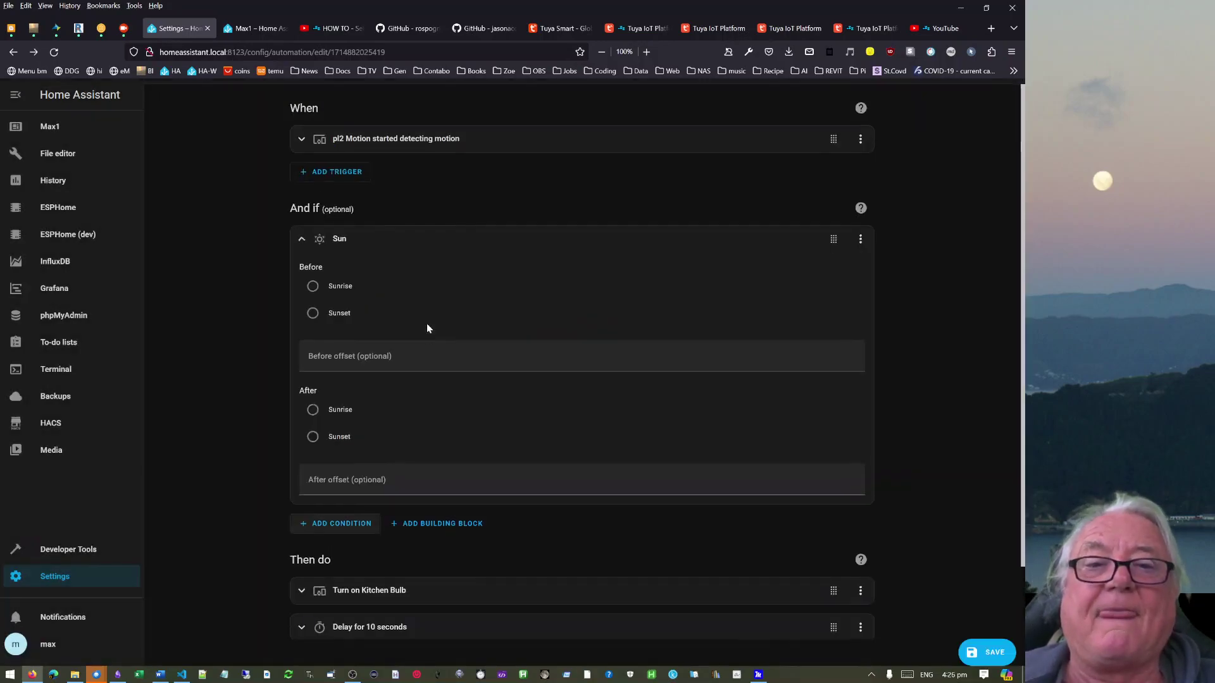
Check the sun sensors on the Max1 dashboard's Sun card and in the Developer Tools states filtered by sun.
click(254, 29)
scroll(900, 485, down, 3)
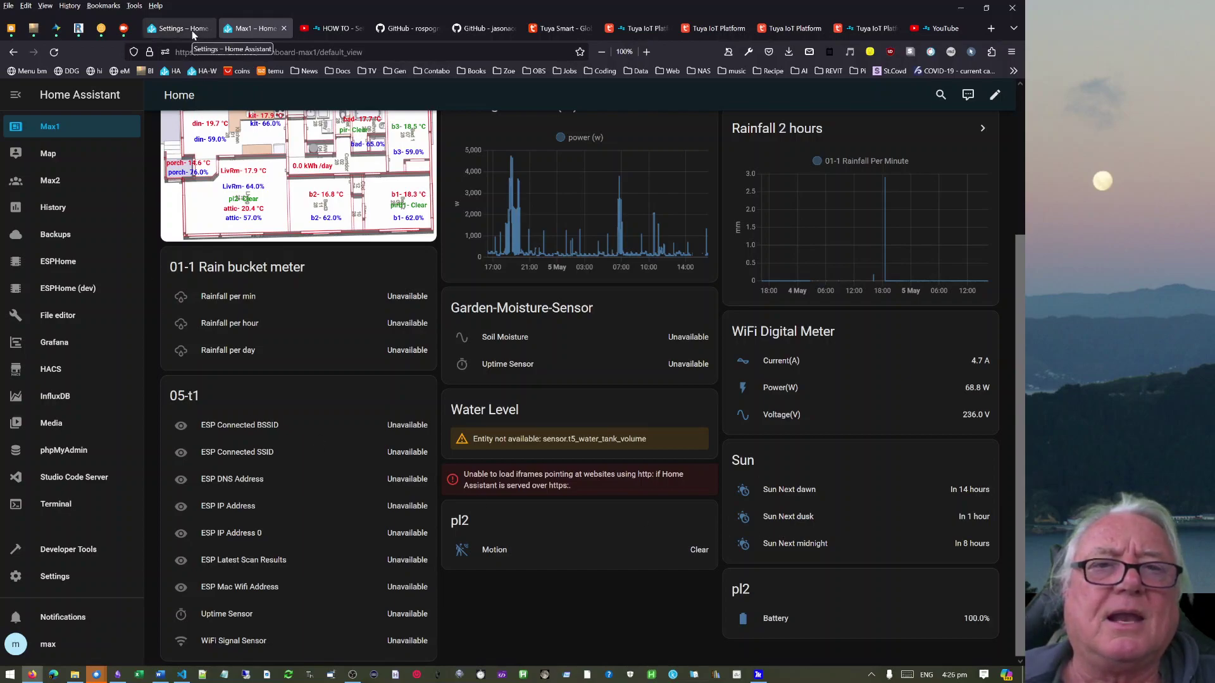
click(66, 549)
click(246, 124)
click(260, 245)
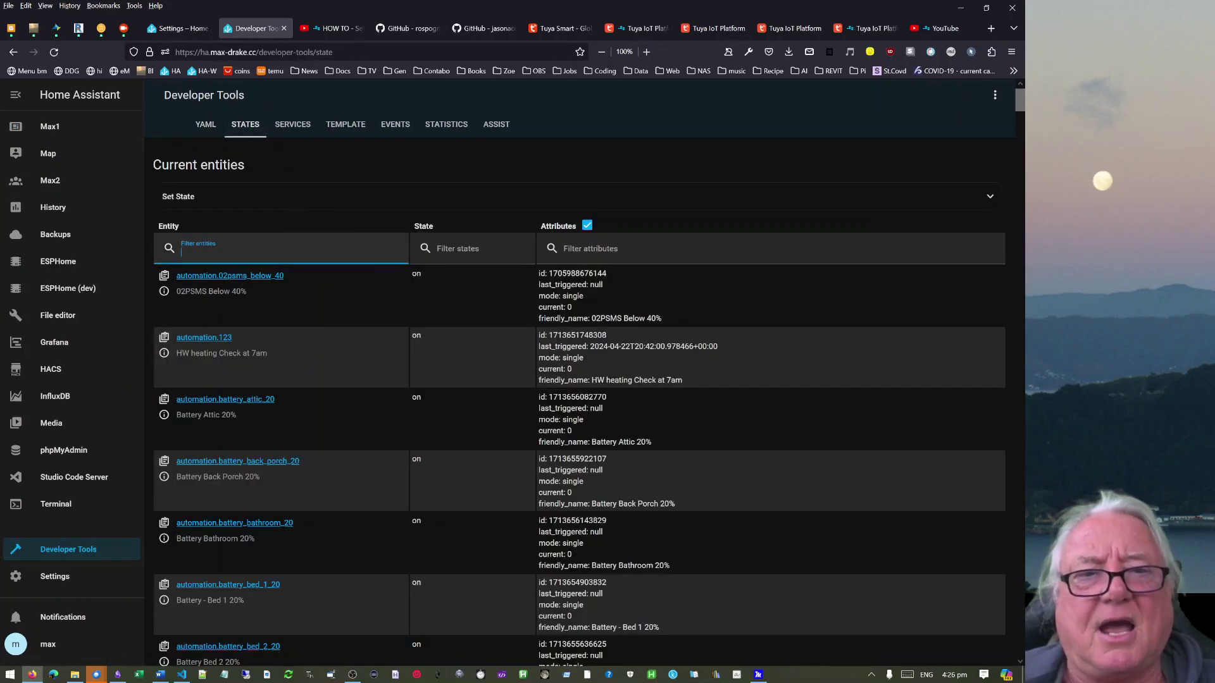
text(sun)
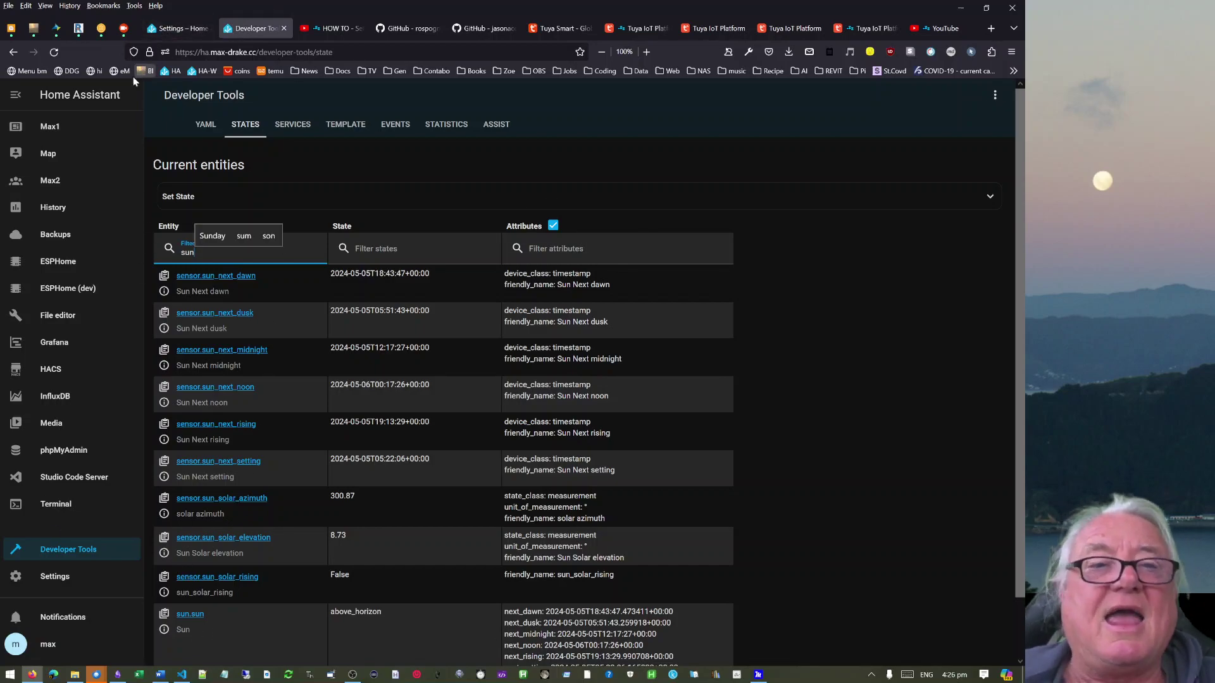
click(49, 126)
drag(1014, 238, 1024, 555)
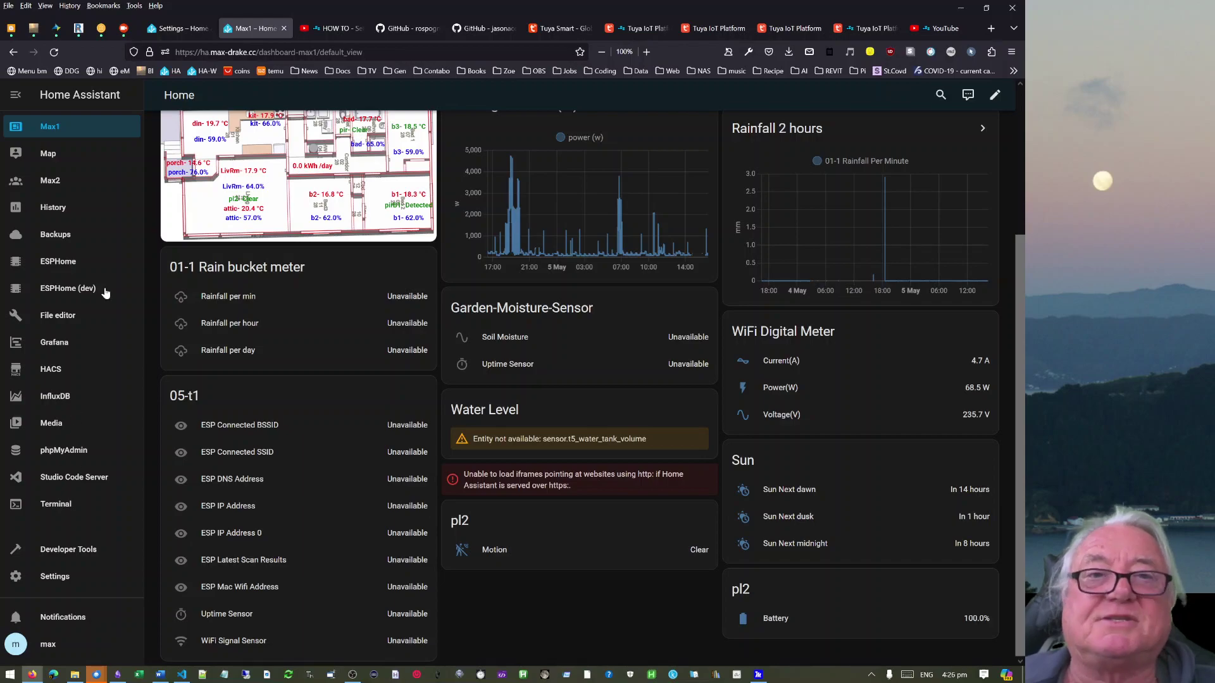
Save pl2-X with its Sun condition set to before sunset and after sunrise, and check the floor plans on the Max1 dashboard.
click(178, 28)
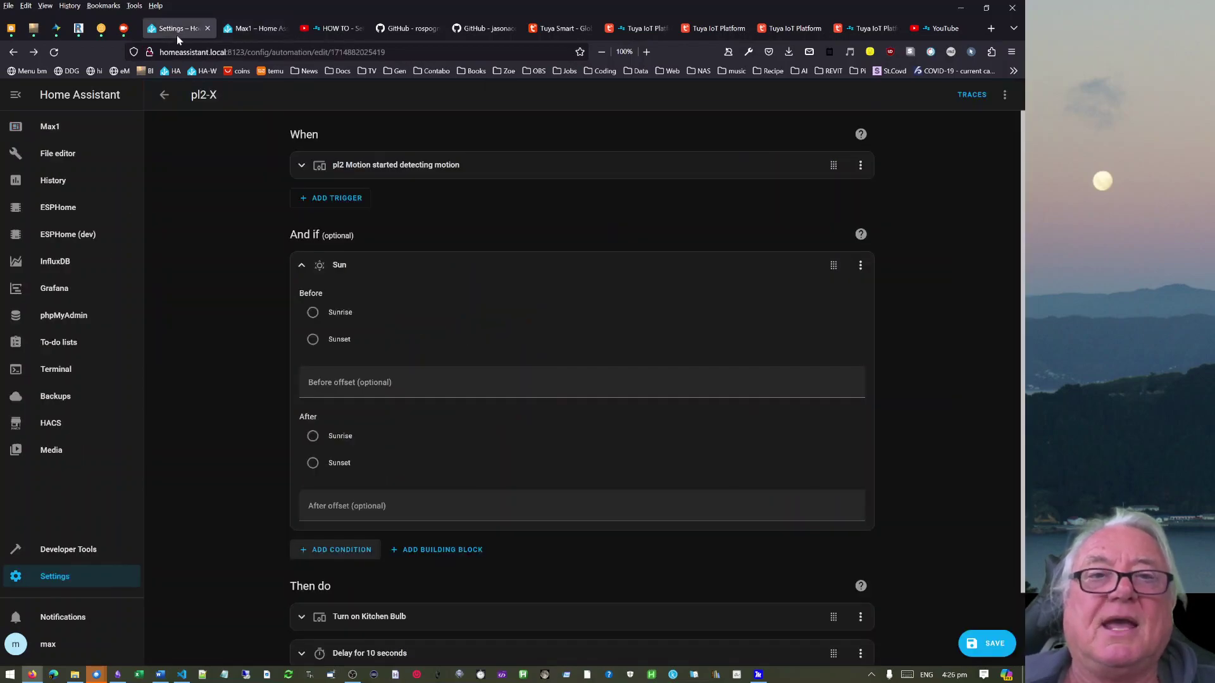
click(313, 340)
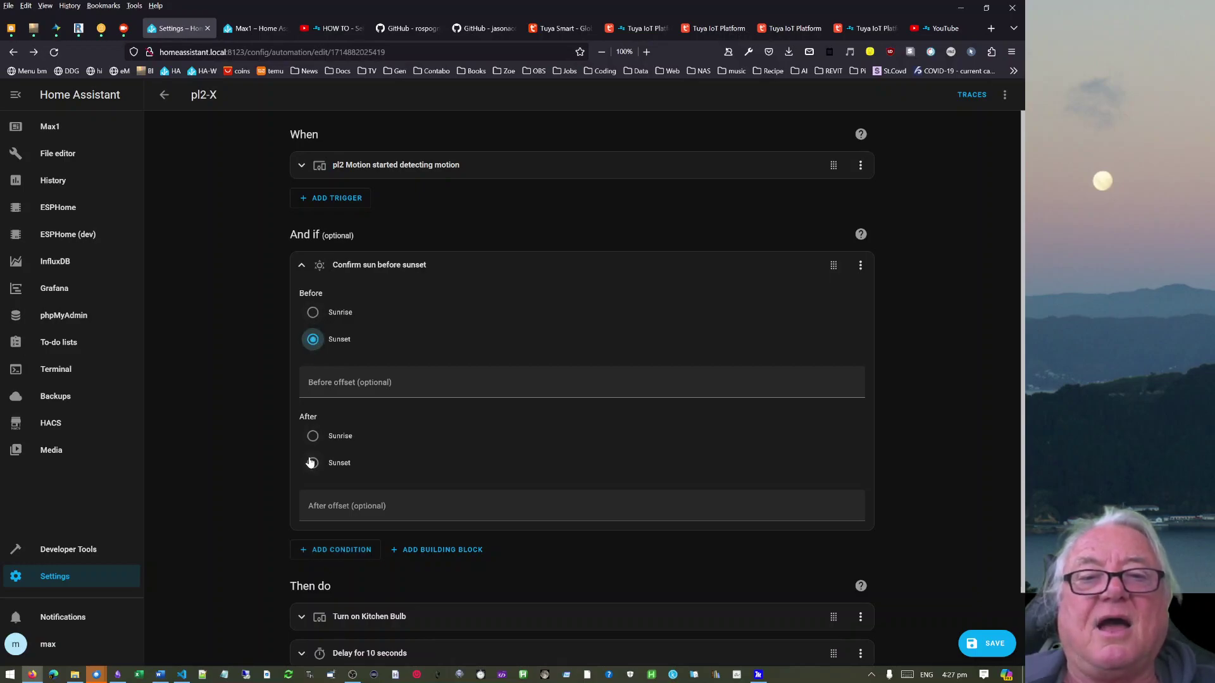
click(313, 436)
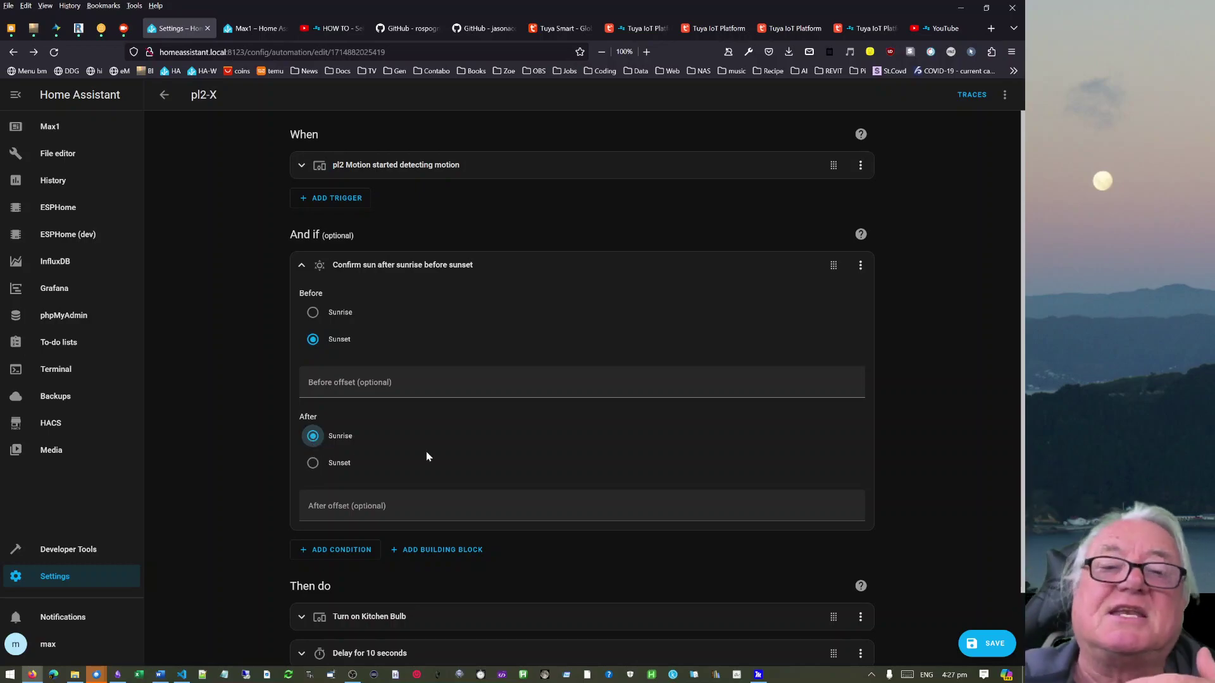
click(991, 645)
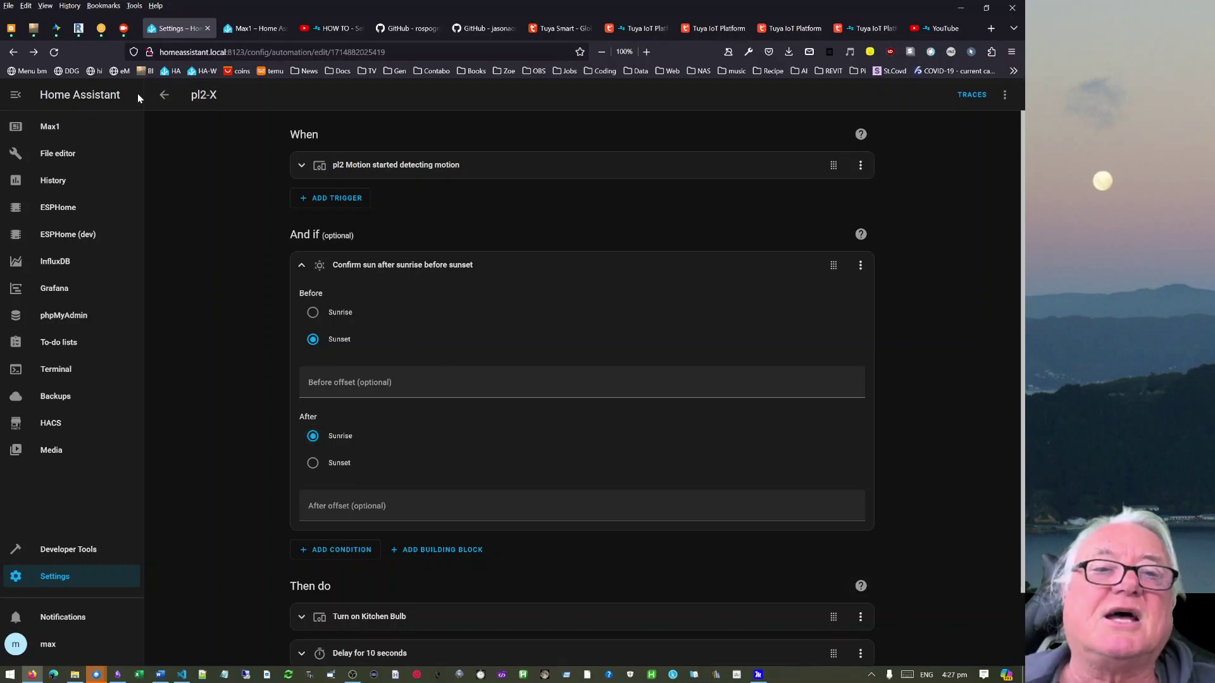
click(253, 27)
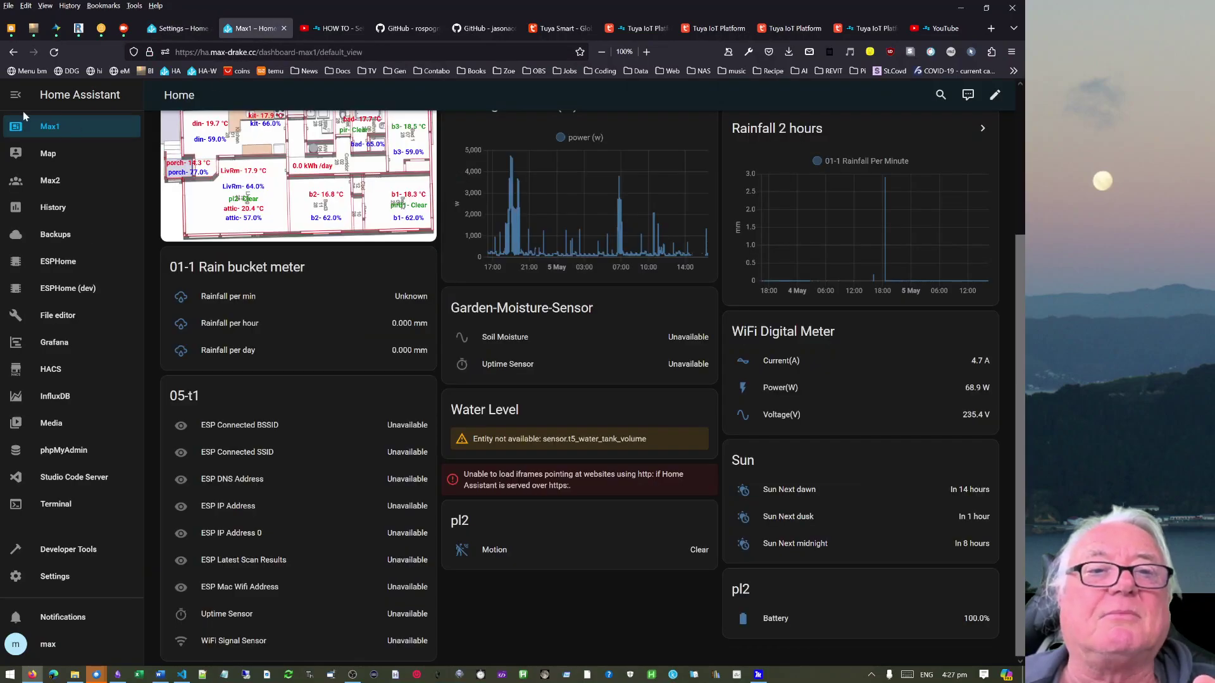
scroll(158, 228, up, 3)
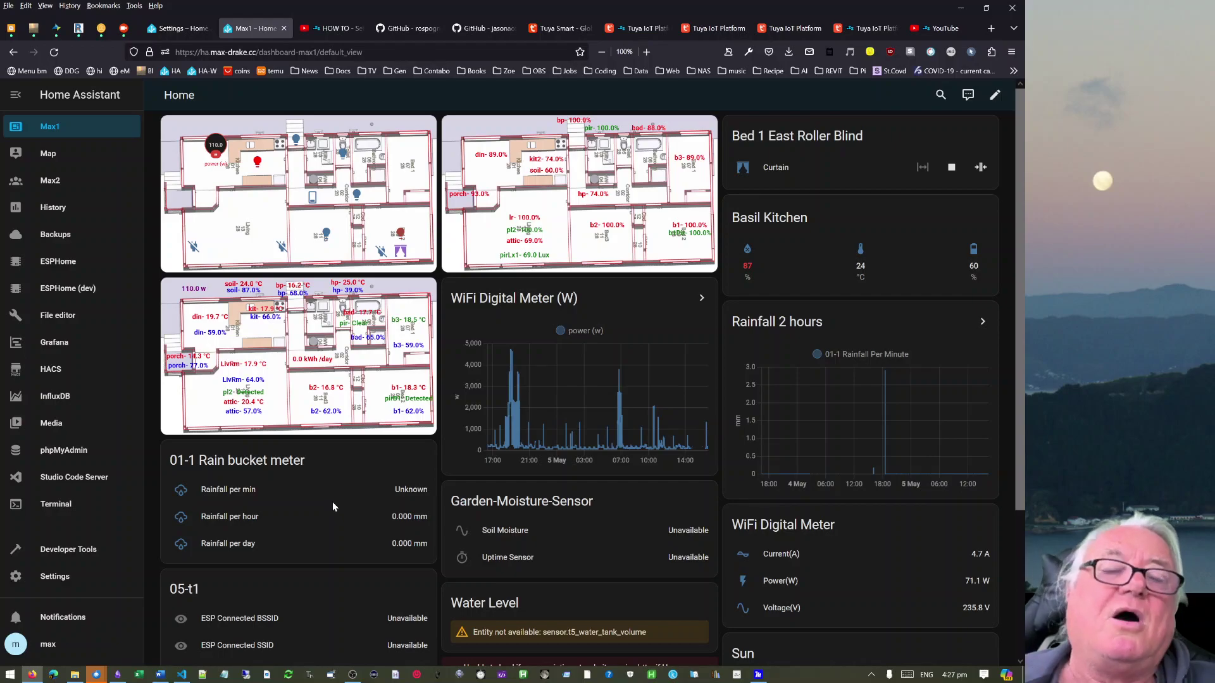
Change the Sun condition of pl2-X to before sunrise and after sunset, and save the automation.
click(177, 28)
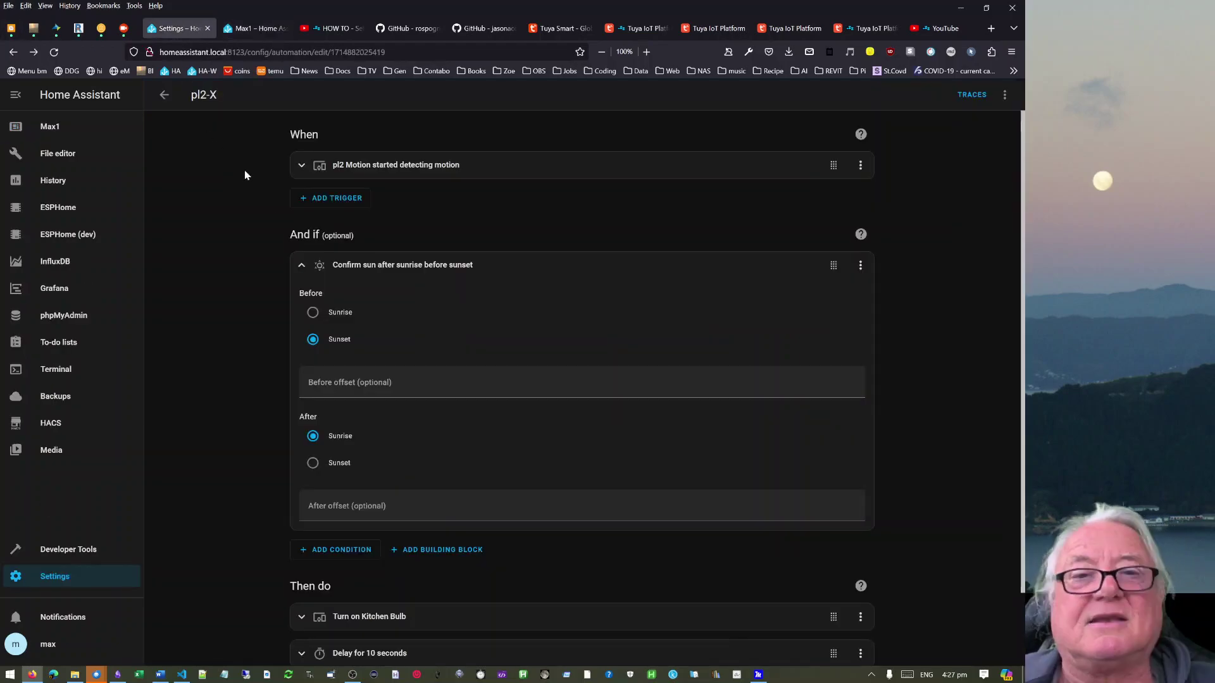
click(312, 312)
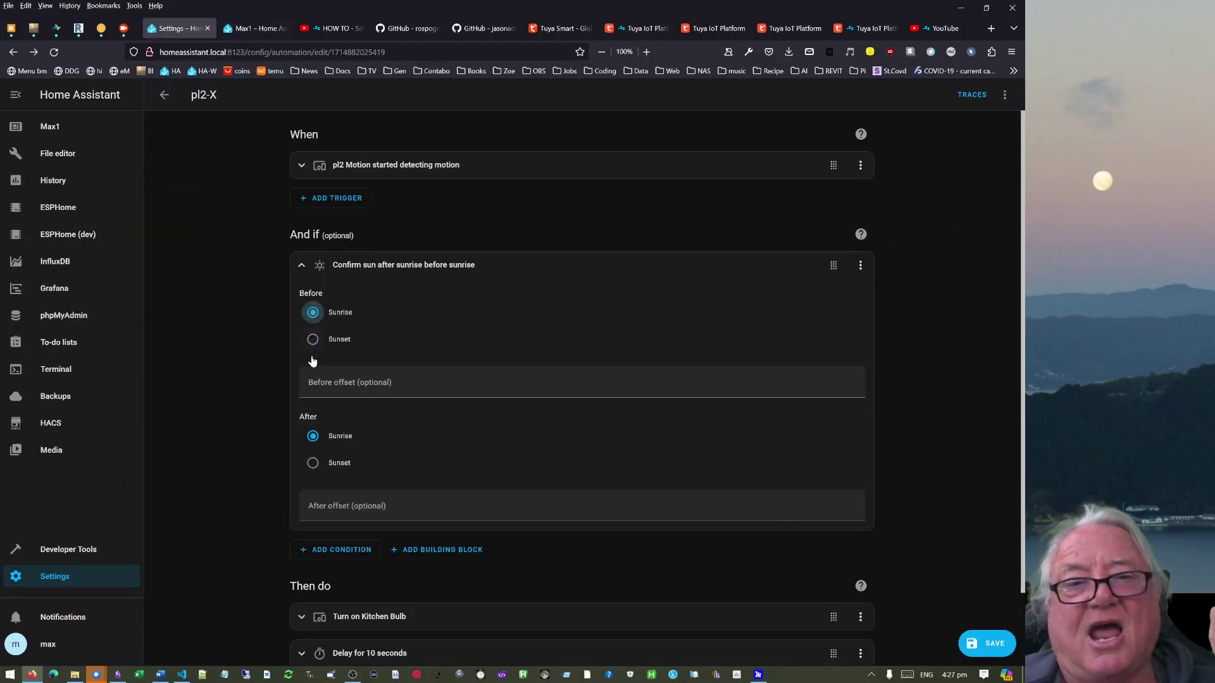
click(312, 463)
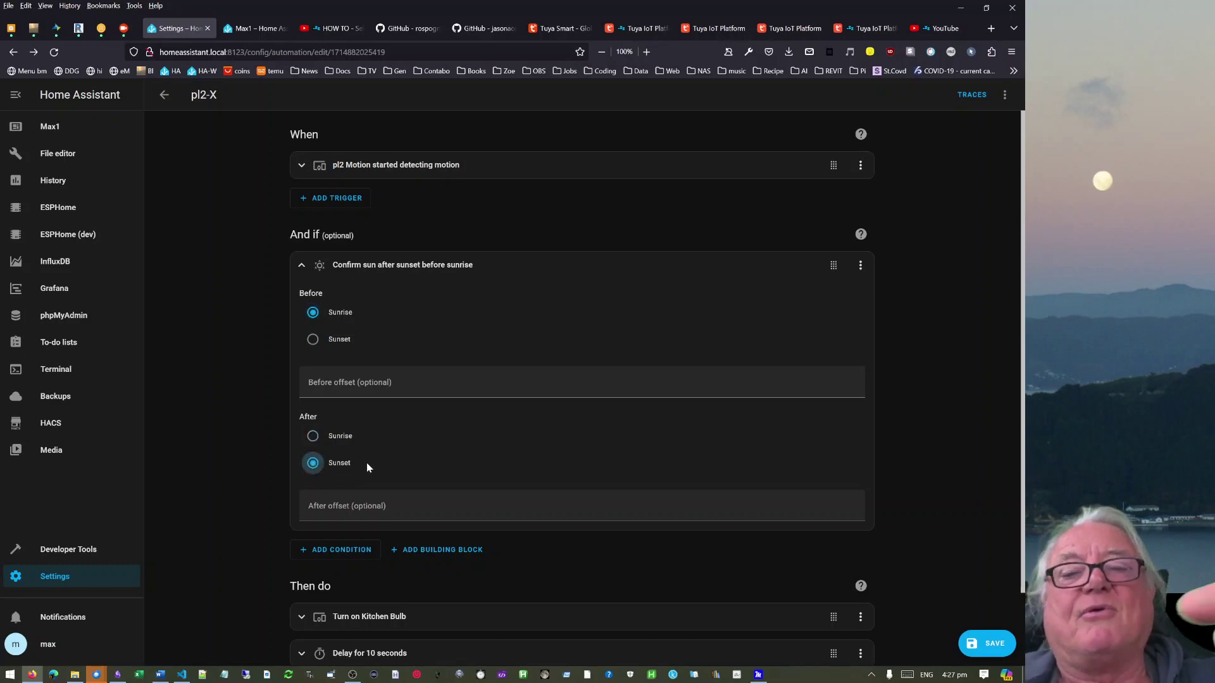
click(985, 639)
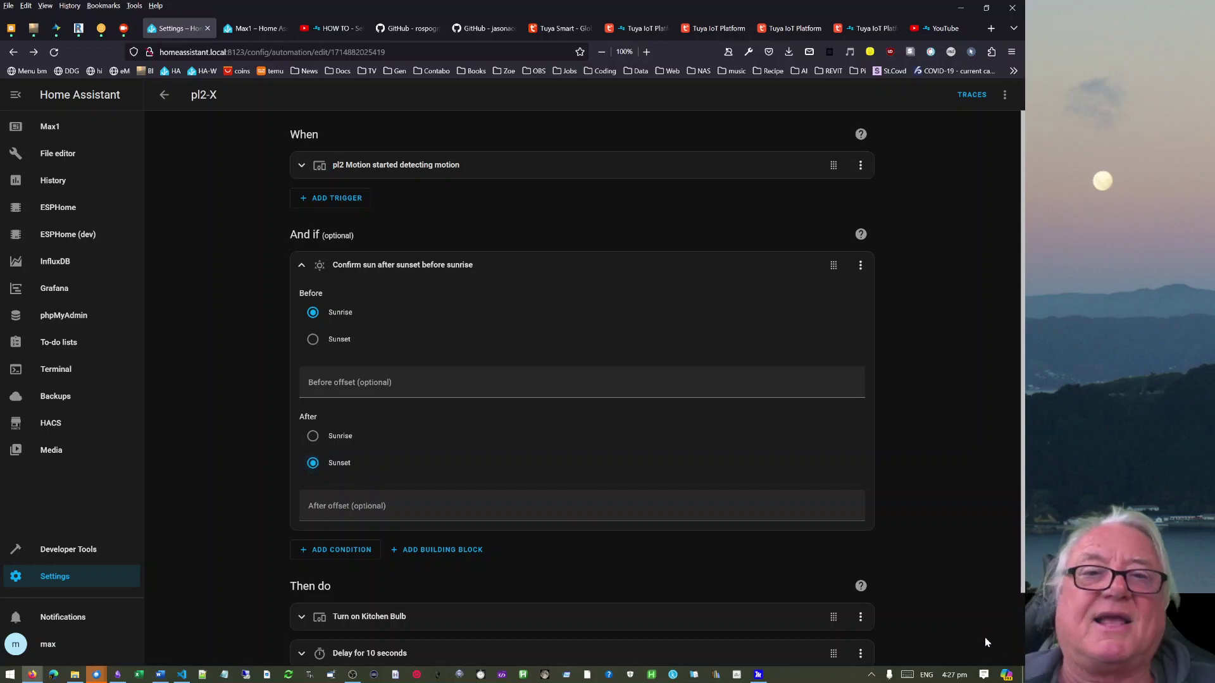
Check the pl2 motion state on the Max1 floor plans and return to the before offset of pl2-X's Sun condition.
click(259, 27)
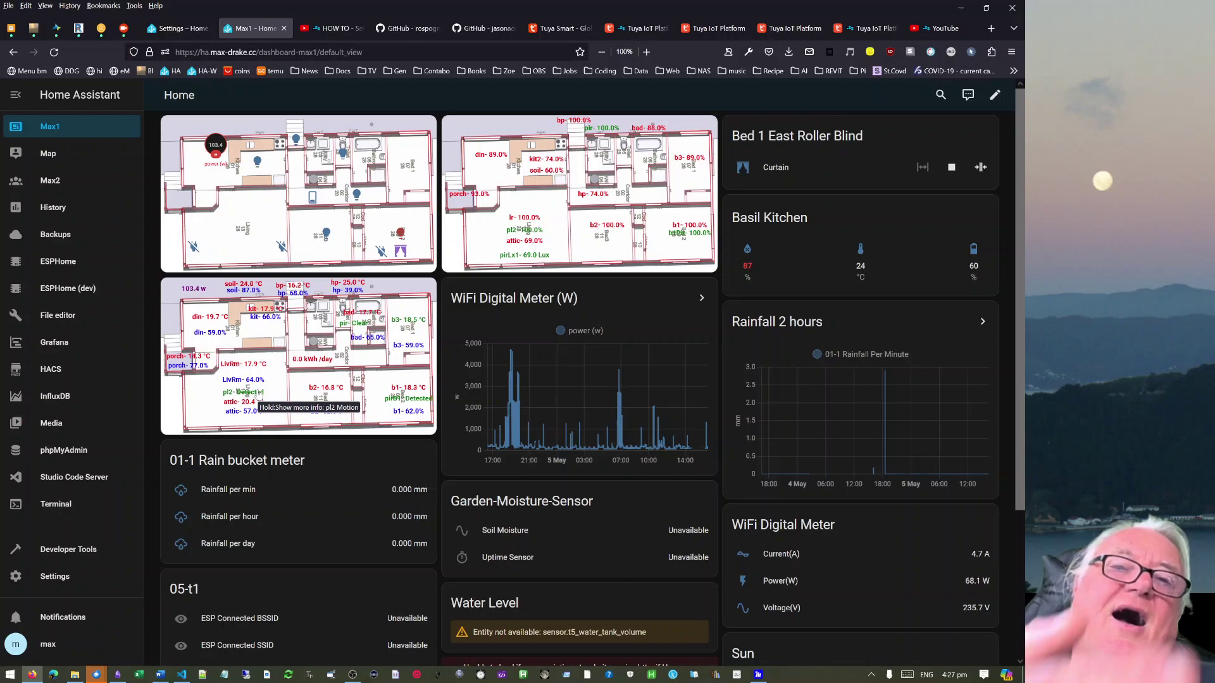
click(179, 28)
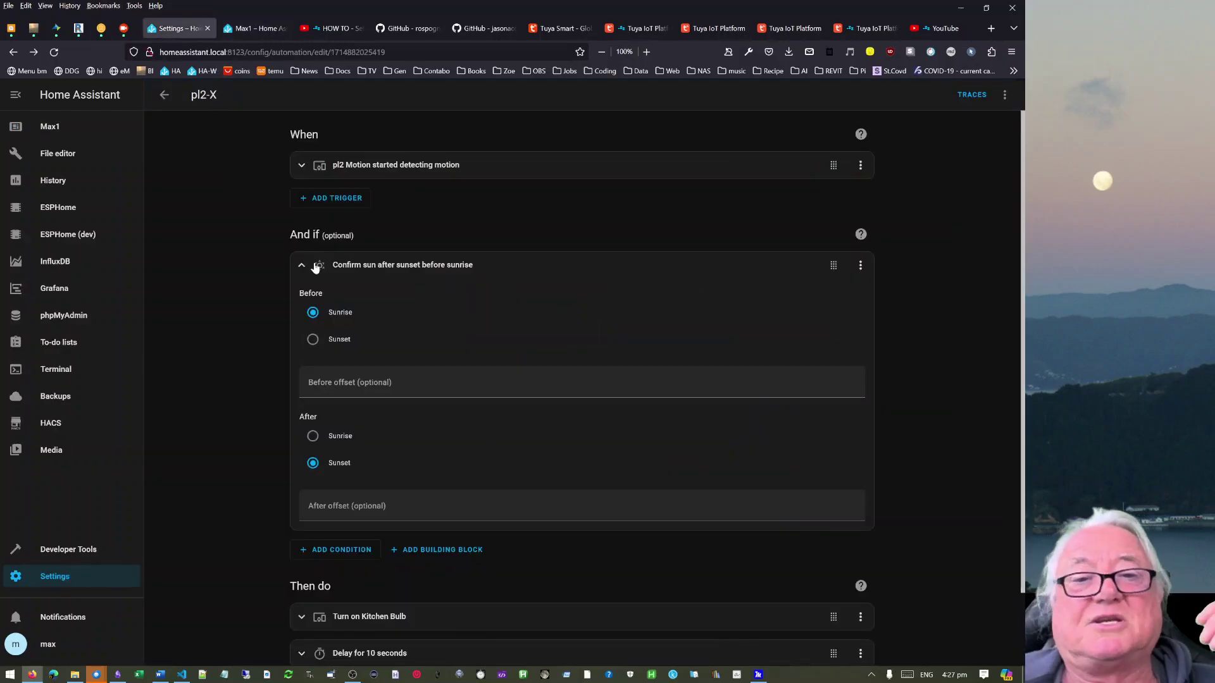
click(481, 382)
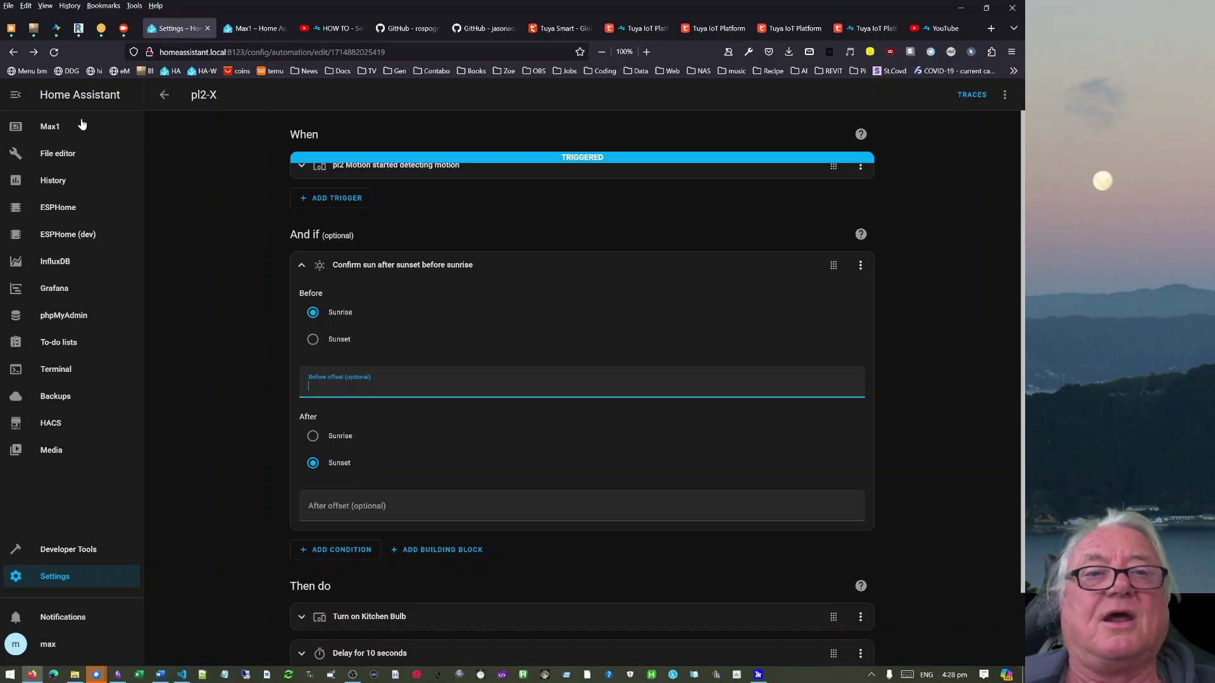
Filter the entity states in Developer Tools by pl2 in the other Home Assistant session.
click(256, 28)
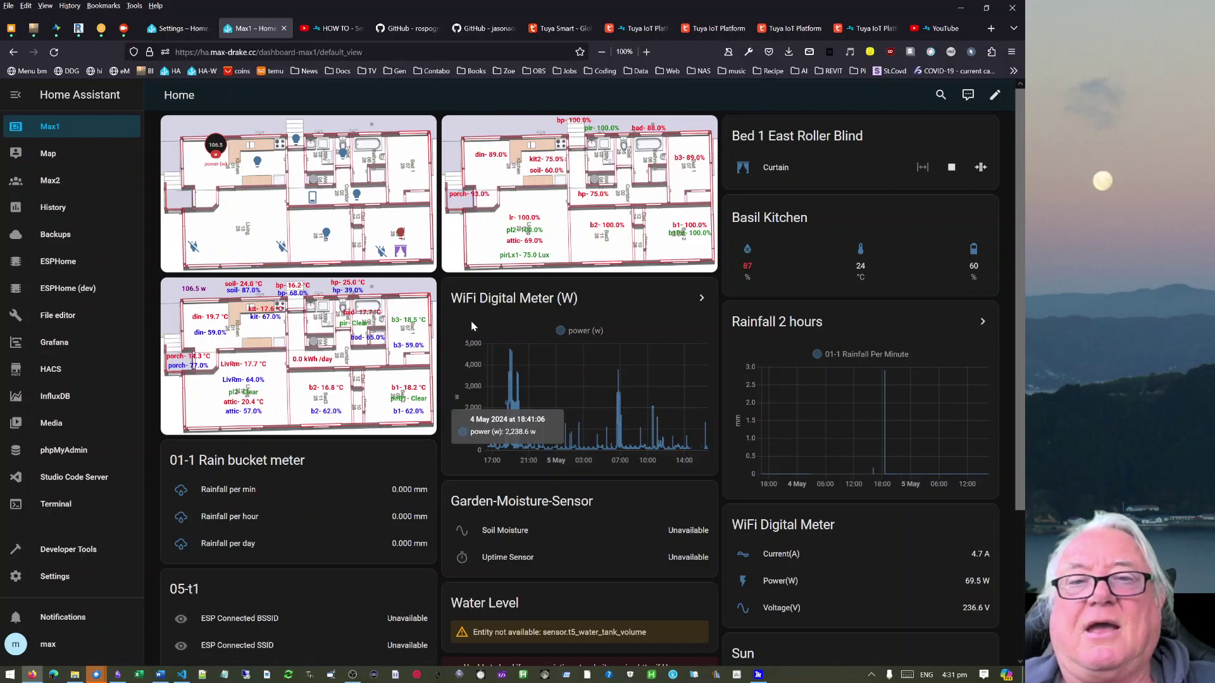
click(45, 552)
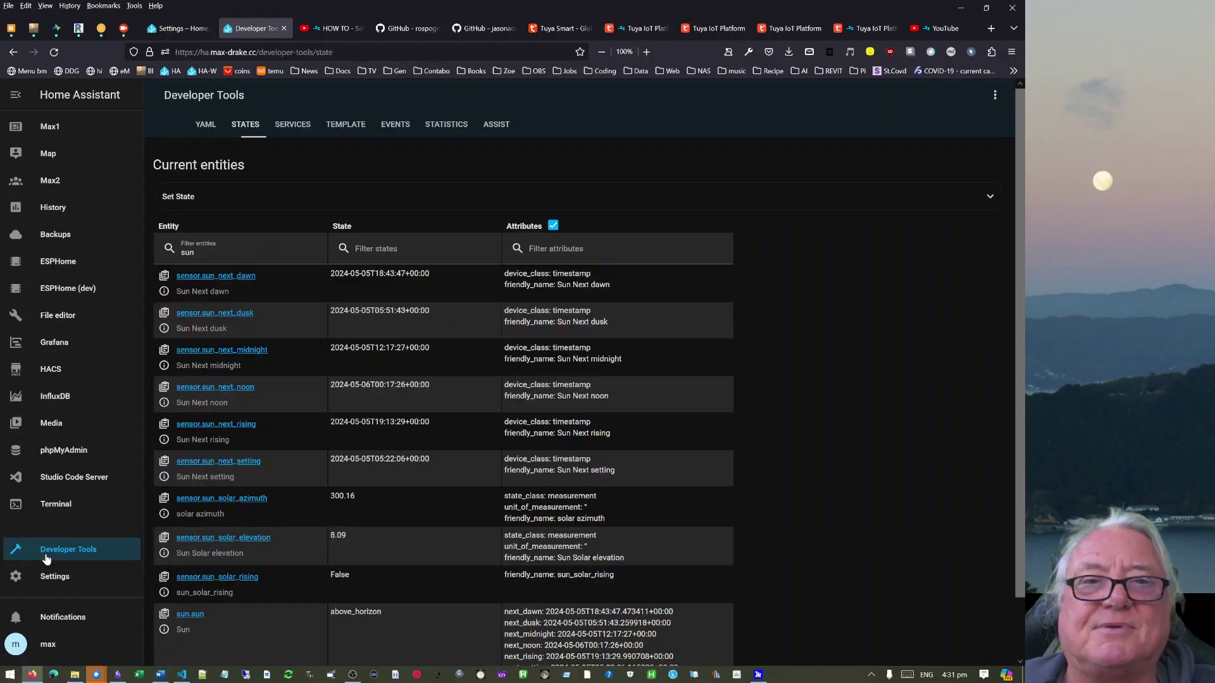
double_click(188, 252)
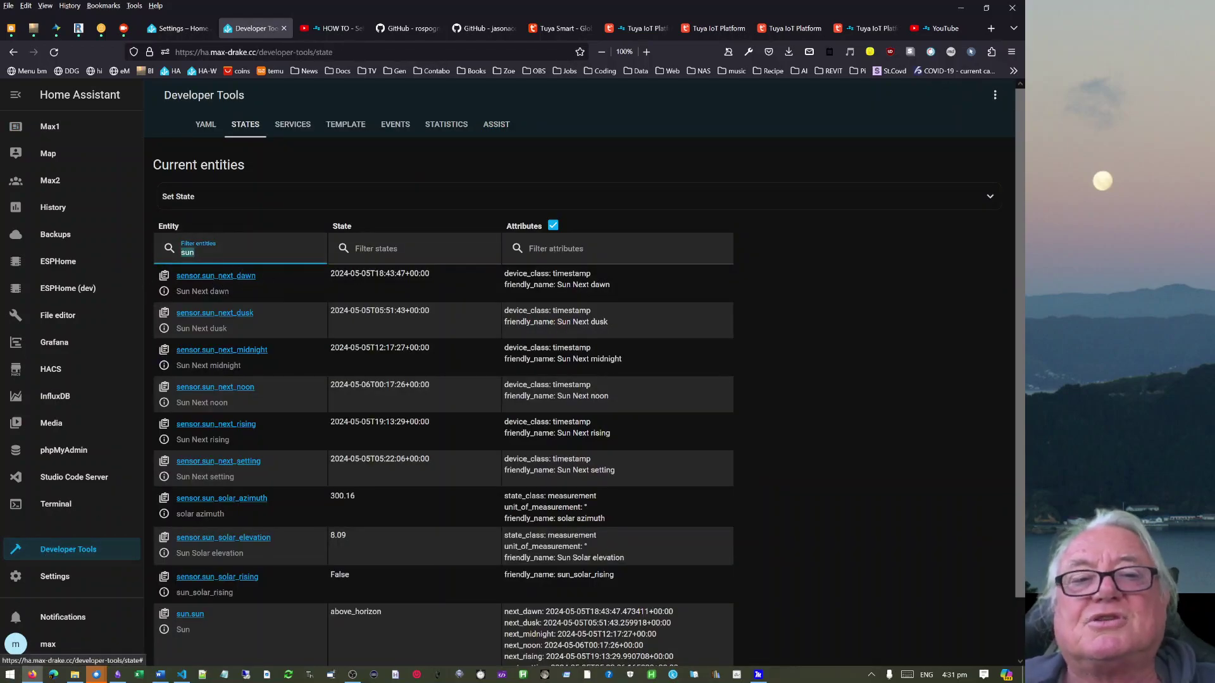
text(pl2)
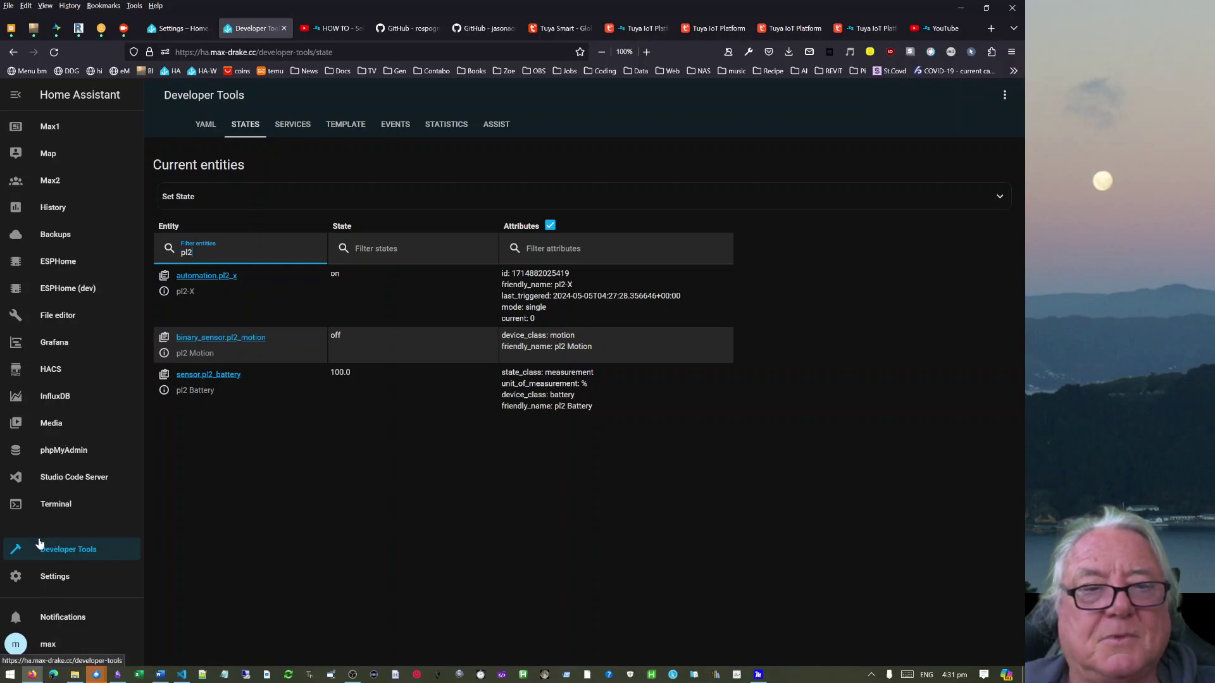
Open the pl2 device page from the first Tuya hub's device list to examine its sensors and logbook.
click(56, 575)
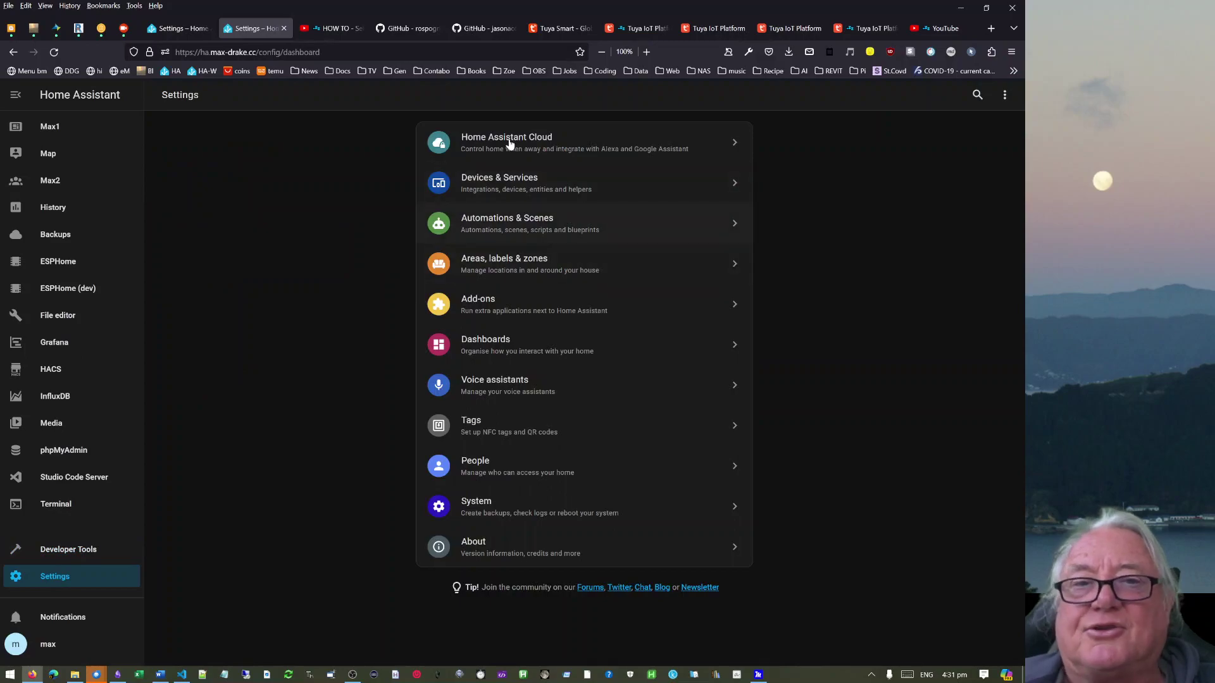
click(503, 190)
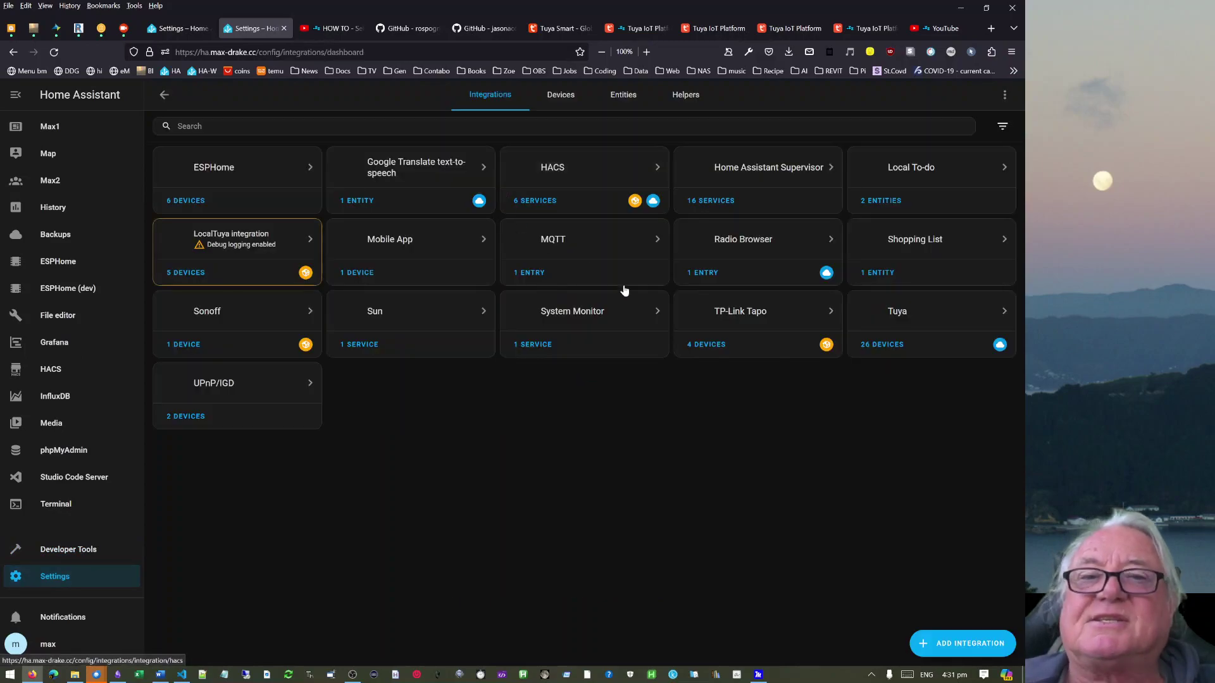
click(1003, 312)
click(835, 184)
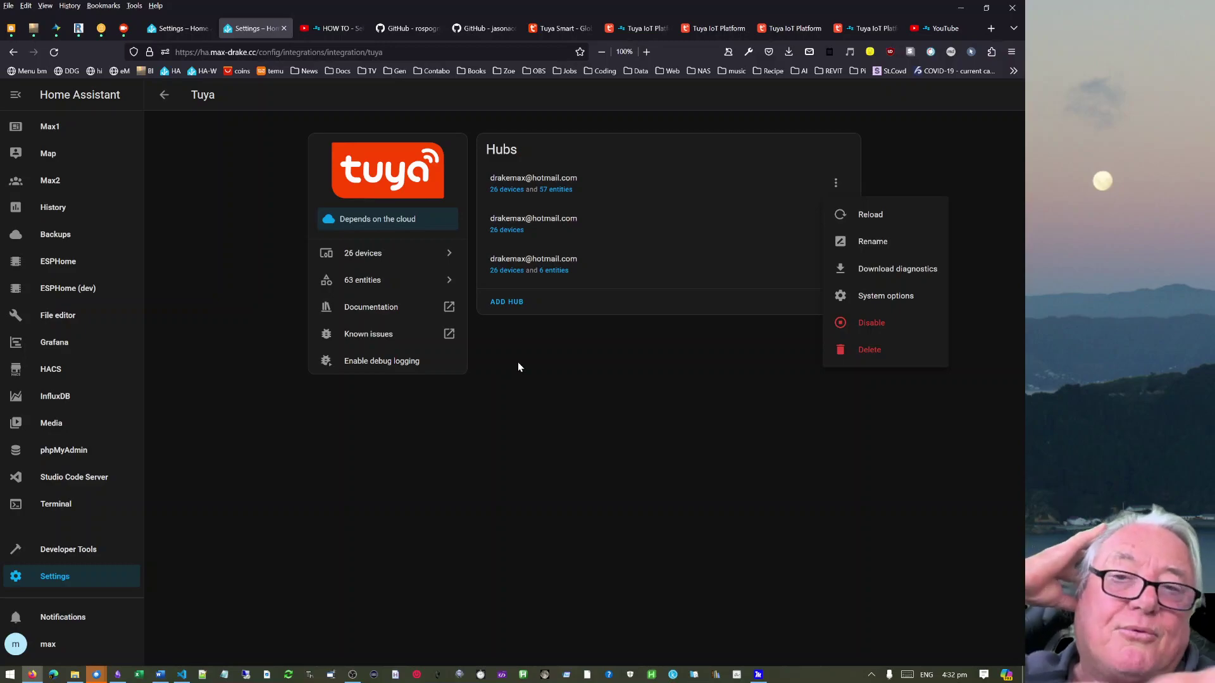
click(511, 189)
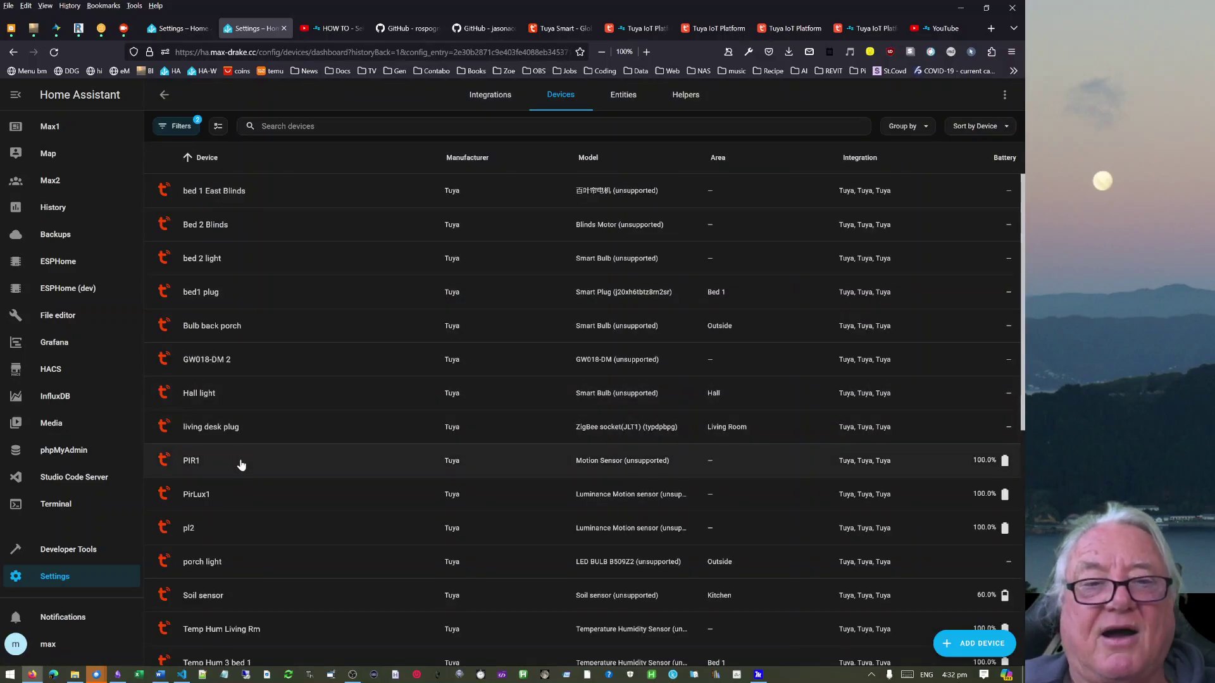
click(207, 527)
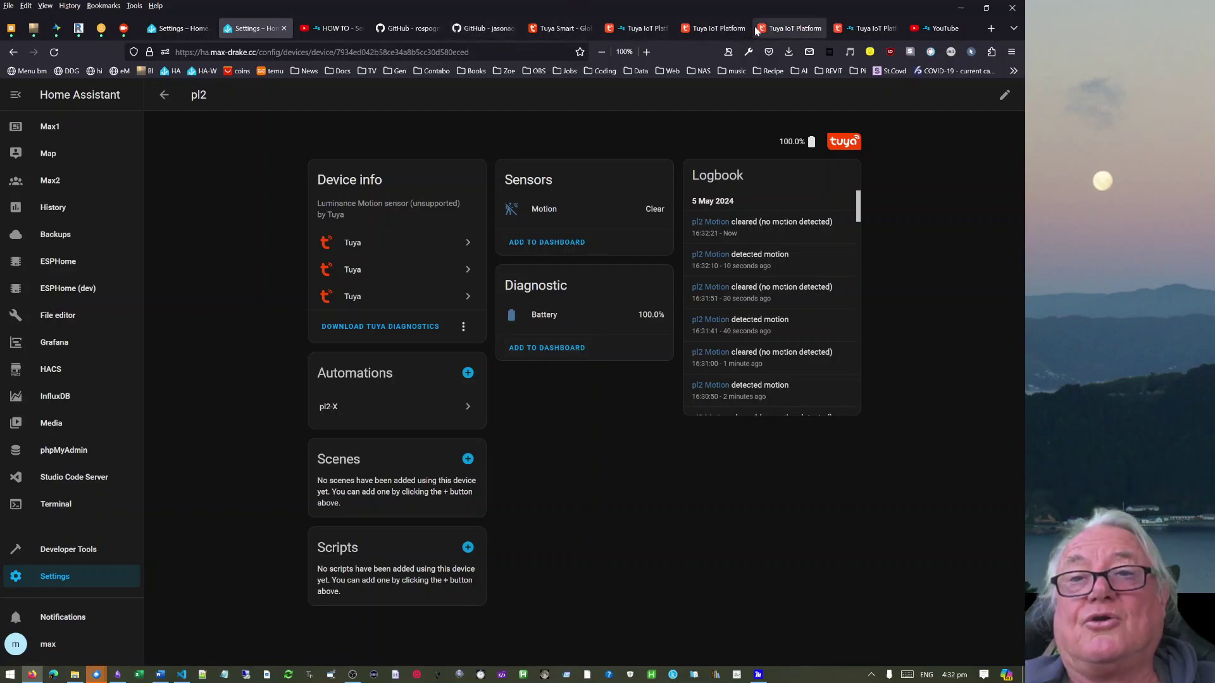
Review the pl2-X automation, return to the Max1 dashboard and switch off the bed 1 bulb on the floor plan.
click(175, 29)
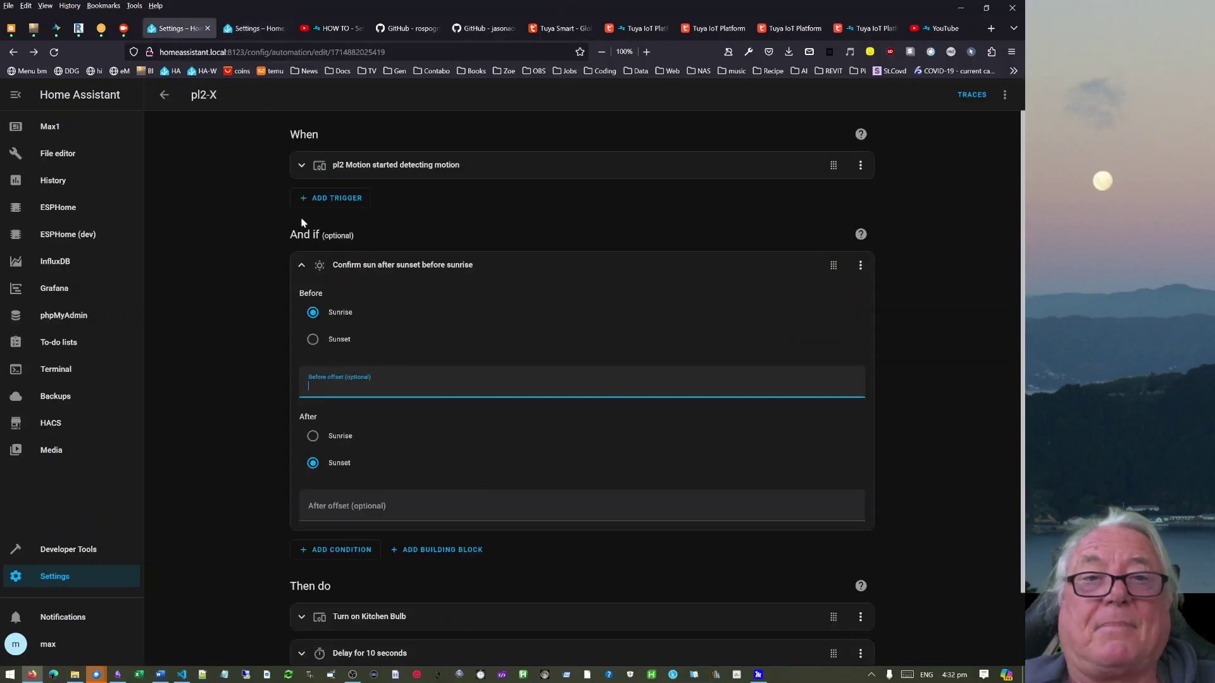
click(249, 30)
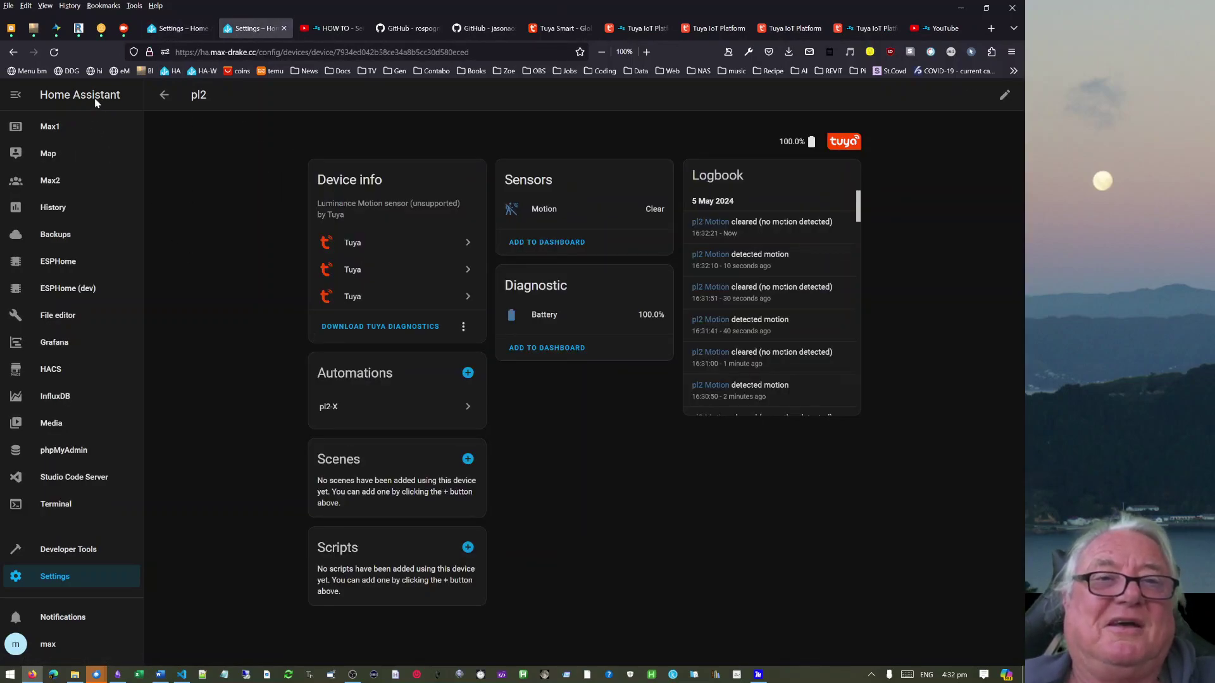
click(64, 126)
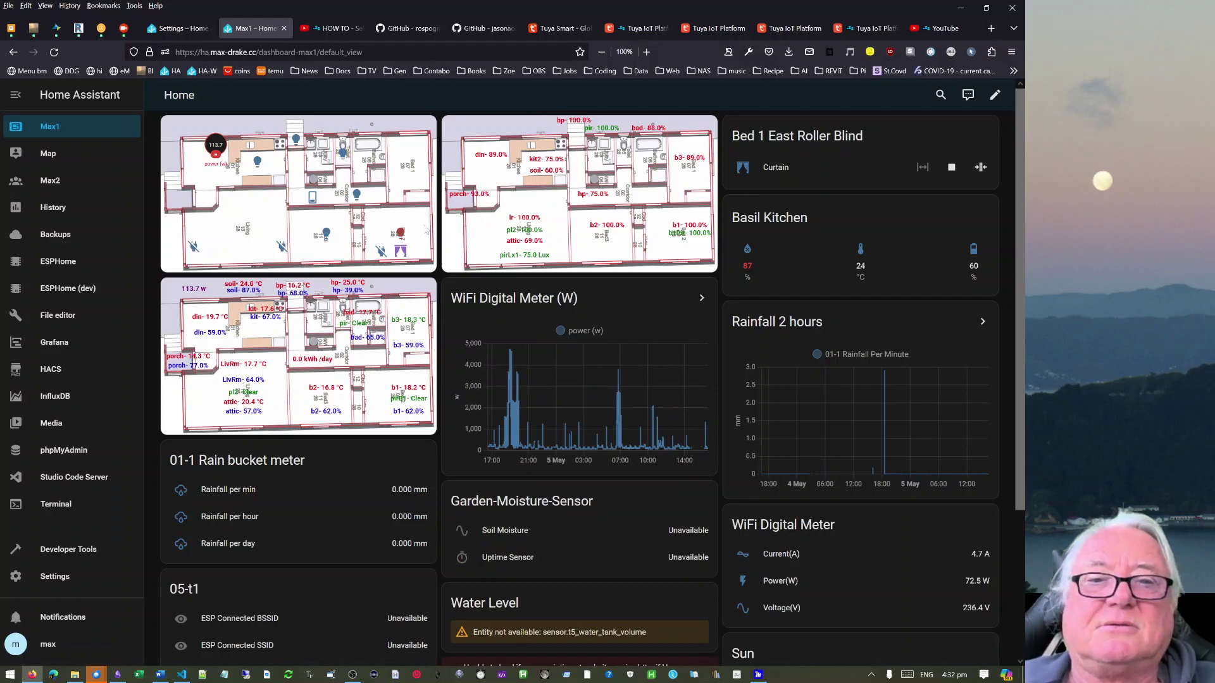
click(402, 234)
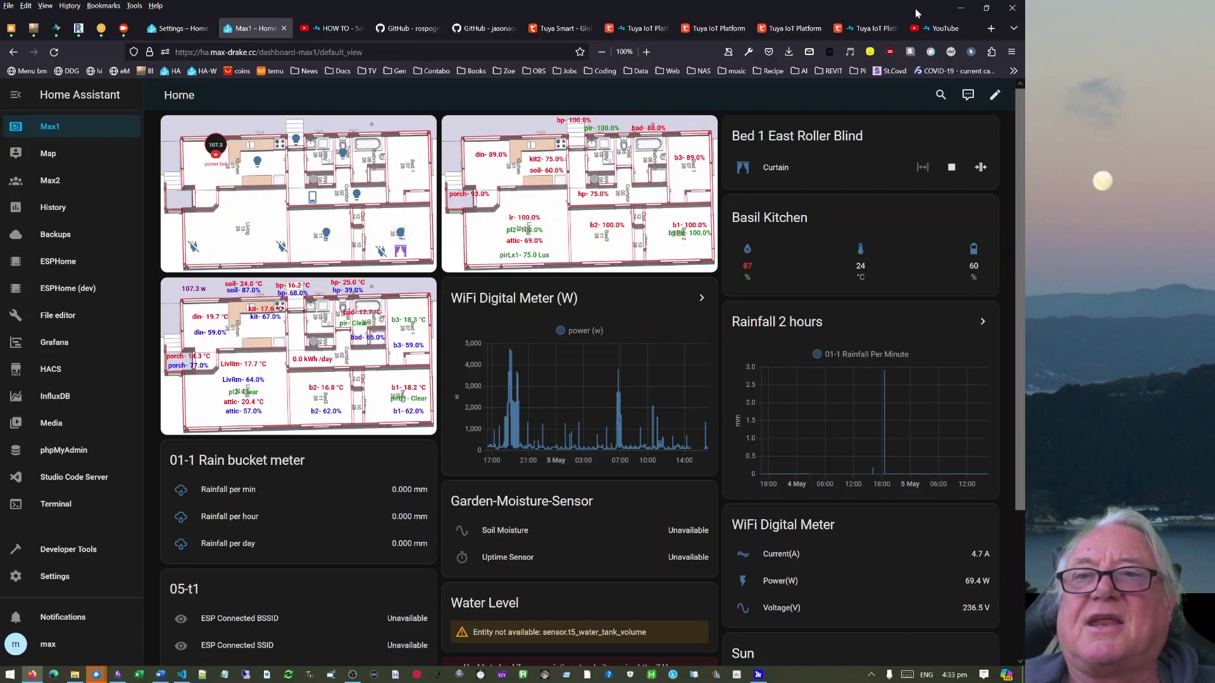
View the Restore Factory Defaults request in the Tuya IoT Platform's API Explorer, and review the cards on Home Assistant's Max1 dashboard.
click(867, 28)
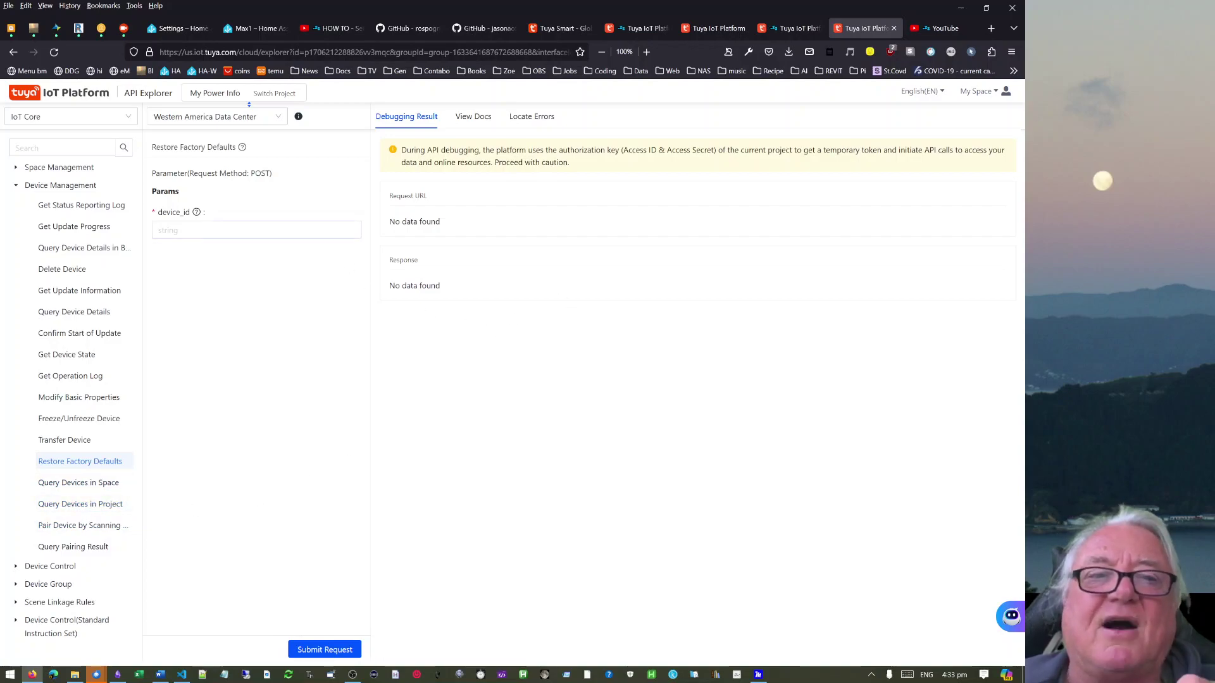
click(257, 229)
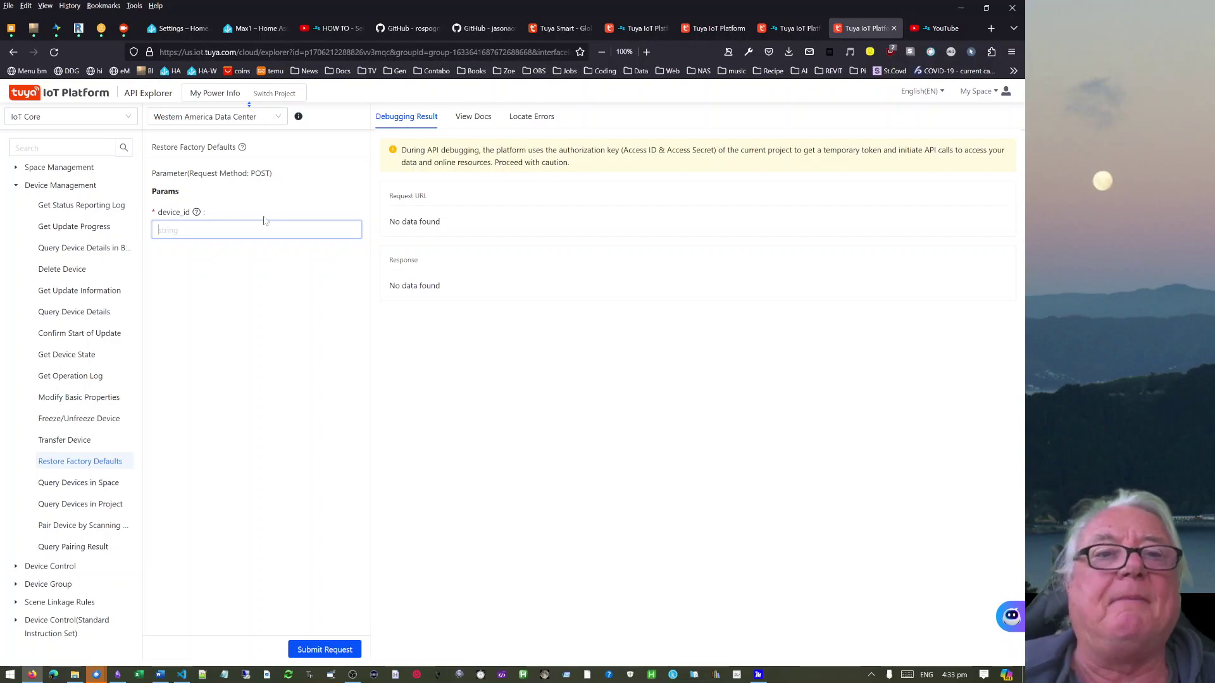
click(254, 28)
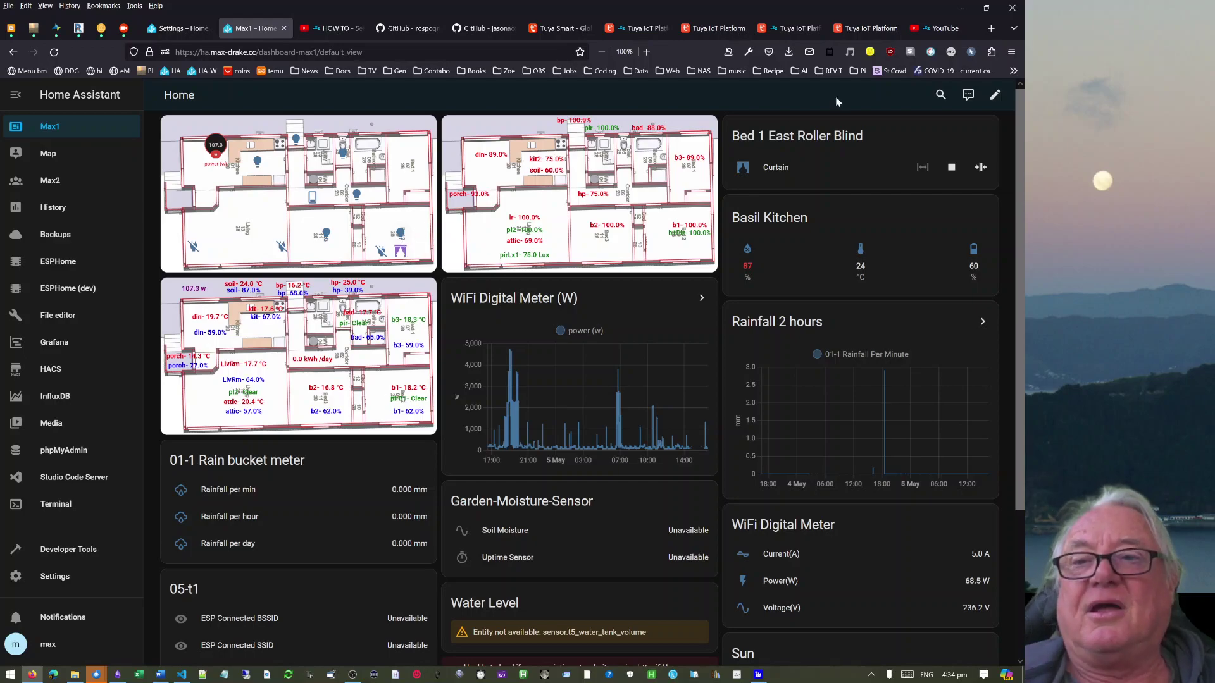
drag(1020, 313, 1023, 489)
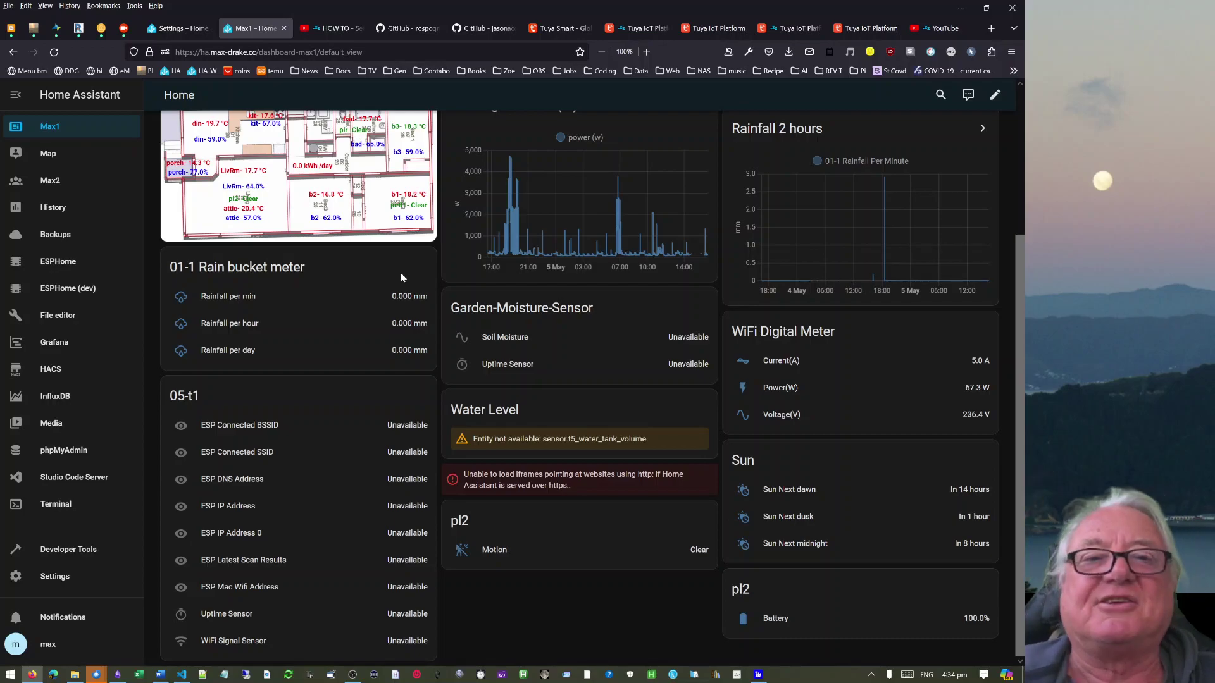
scroll(401, 279, up, 3)
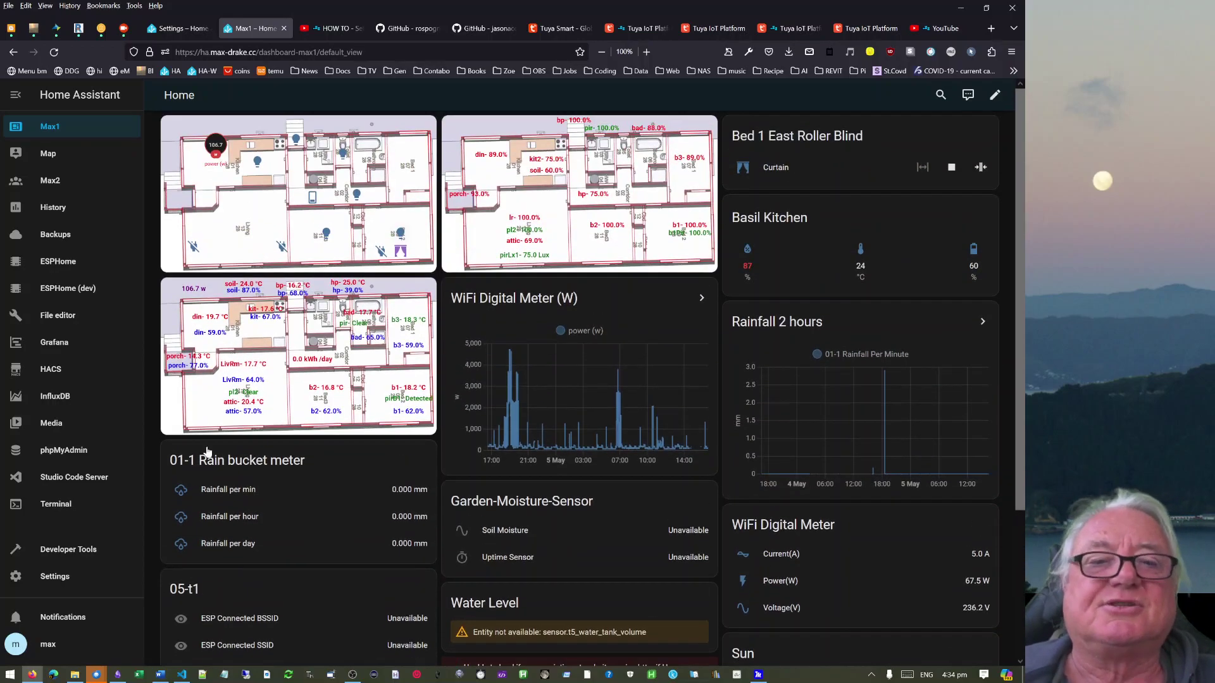